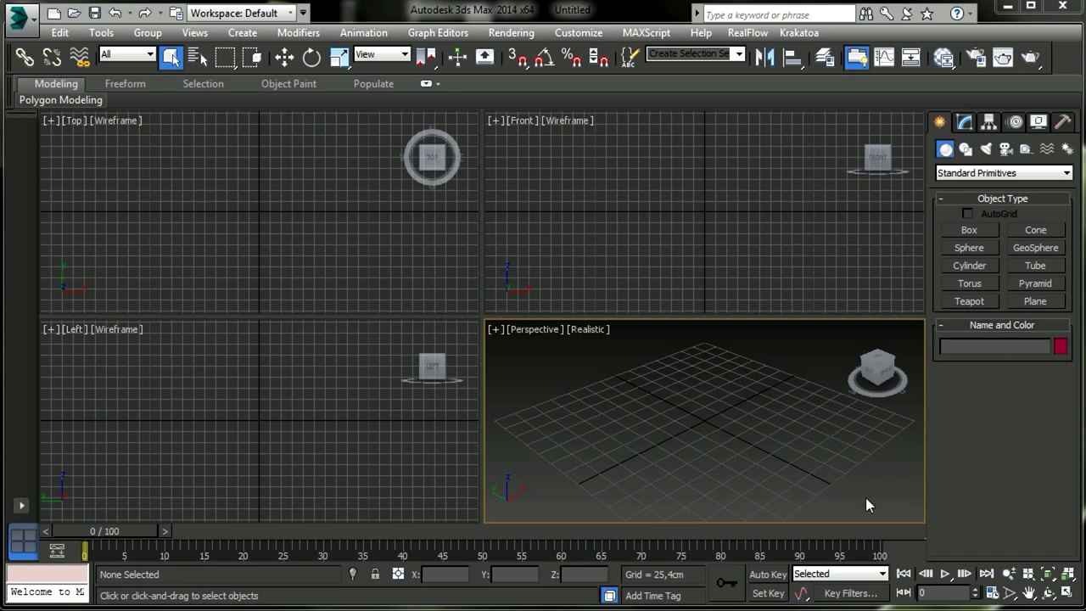
- Configure the scene timing with a custom frame rate of 25 FPS and an animation end time of 150
{"action": "left_click", "coordinate": [993, 592]}
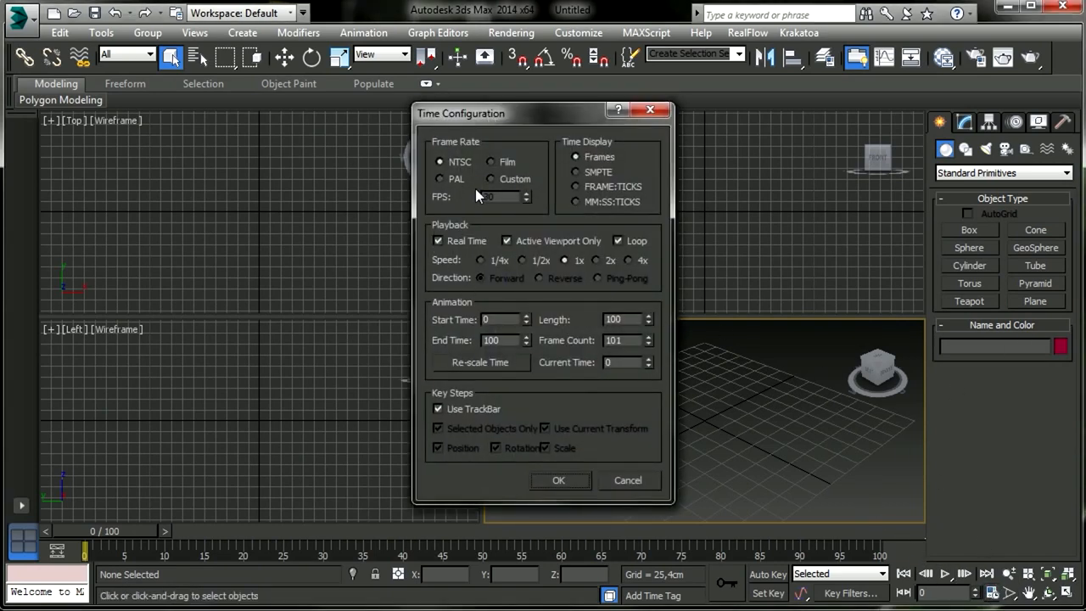
{"action": "left_click", "coordinate": [459, 177]}
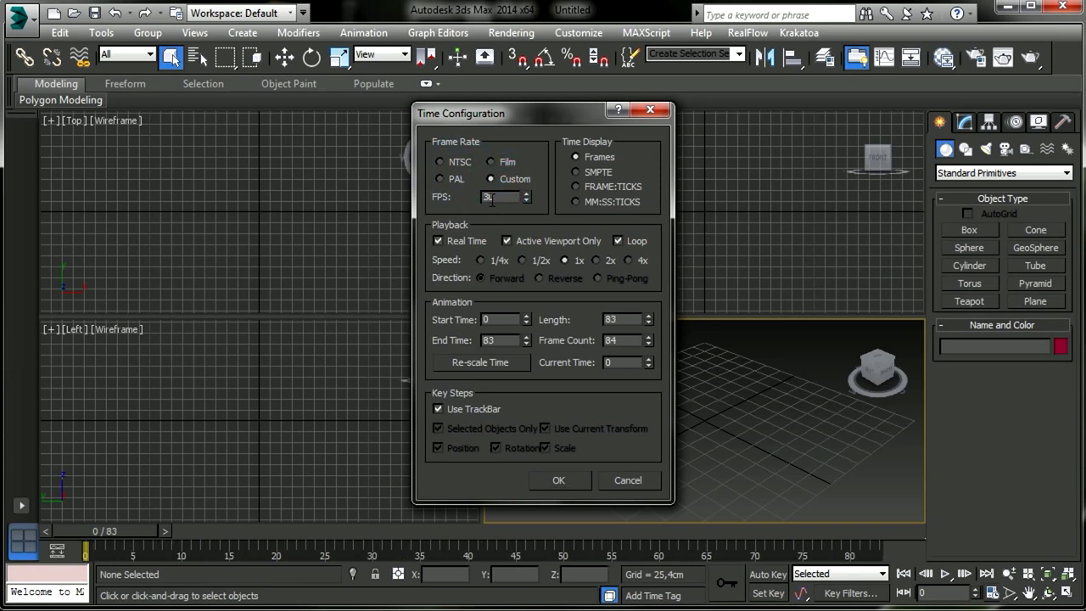
{"action": "double_click", "coordinate": [491, 198]}
{"action": "type", "text": "25"}
{"action": "key", "text": "Return"}
{"action": "double_click", "coordinate": [490, 341]}
{"action": "type", "text": "150"}
{"action": "key", "text": "Return"}
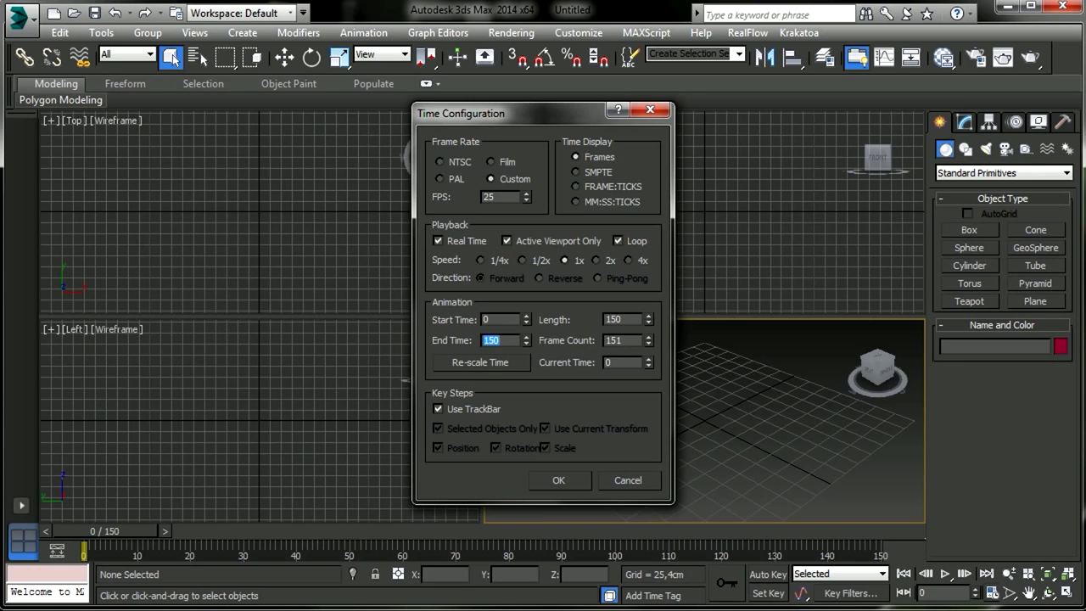
{"action": "left_click", "coordinate": [565, 476]}
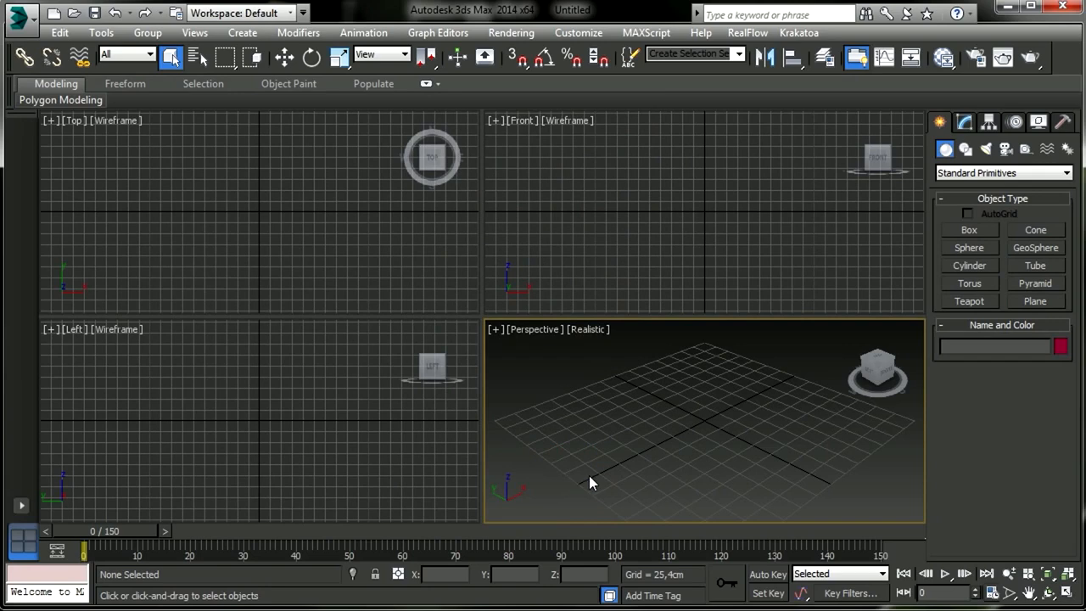
- Start saving the scene under a new name and create a folder called "Large Scale Smoke Fx" on drive D
{"action": "left_click", "coordinate": [22, 17]}
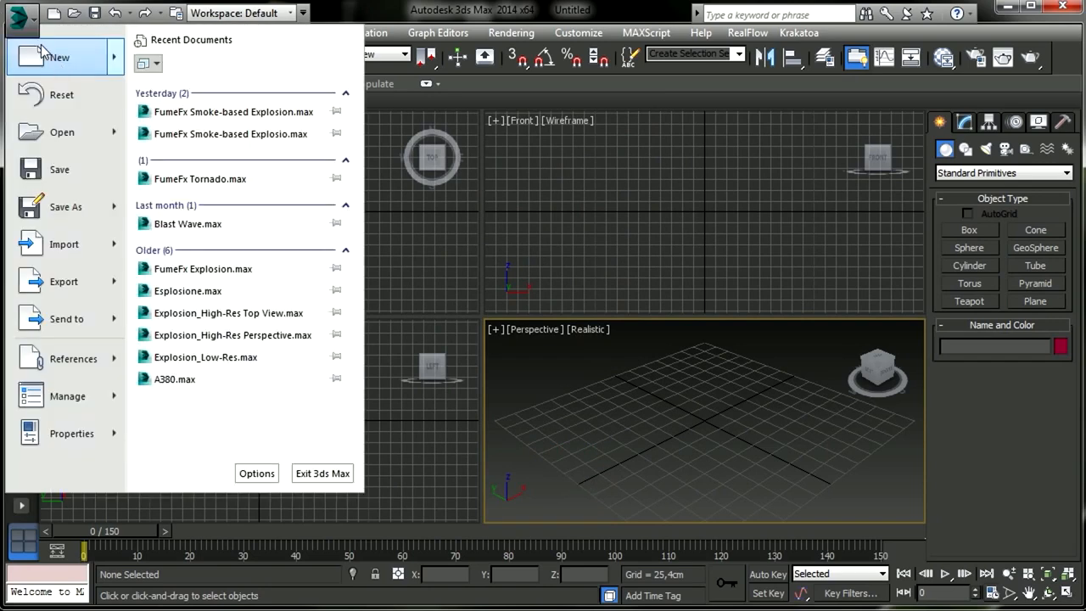
{"action": "left_click", "coordinate": [63, 204]}
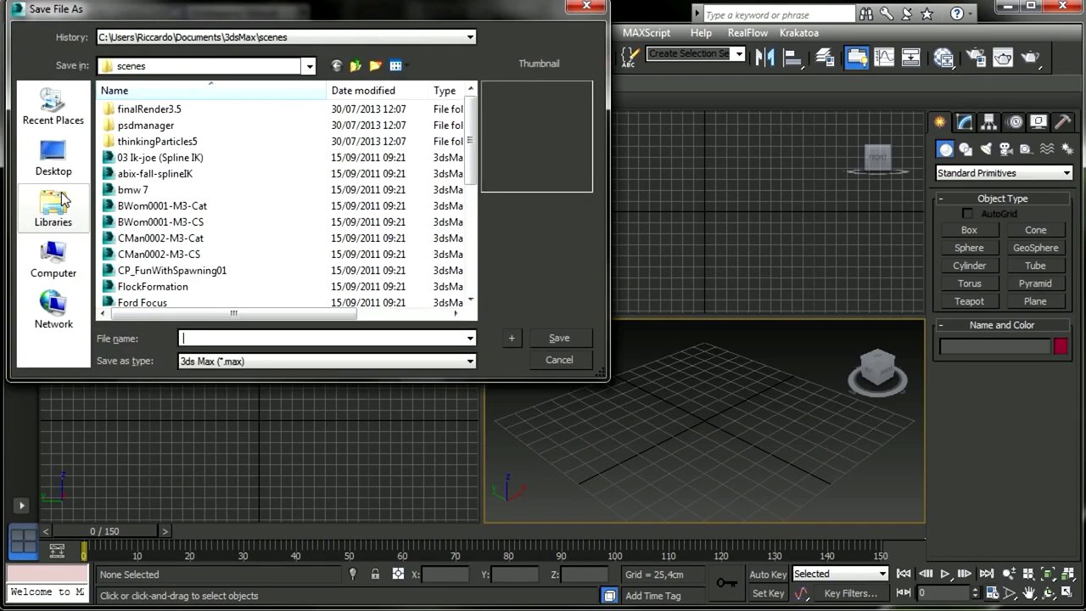
{"action": "left_click", "coordinate": [56, 265]}
{"action": "left_click", "coordinate": [168, 170]}
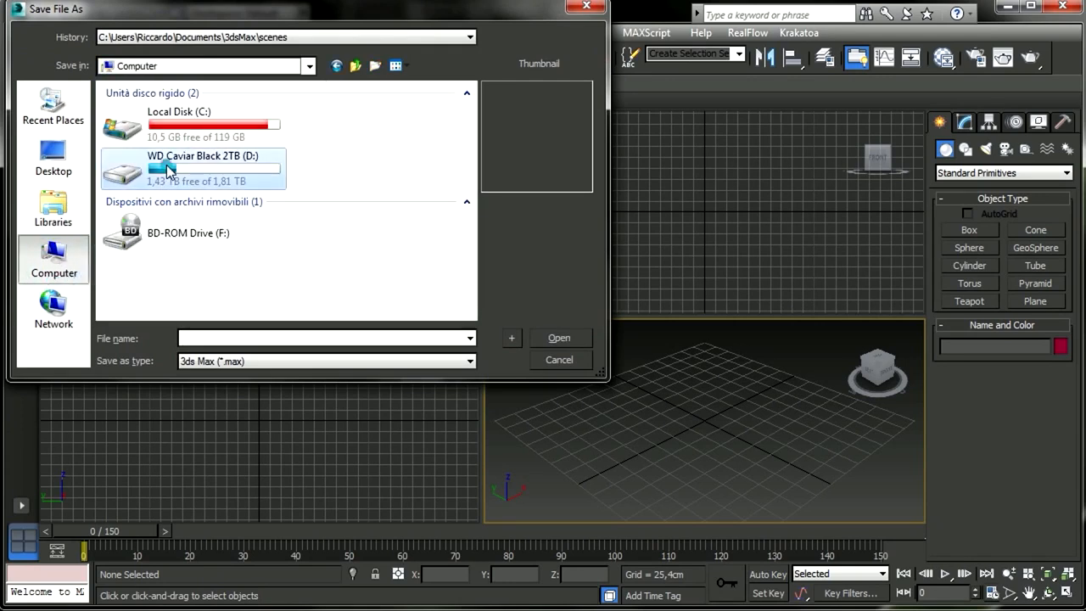
{"action": "double_click", "coordinate": [168, 170]}
{"action": "left_click", "coordinate": [375, 66]}
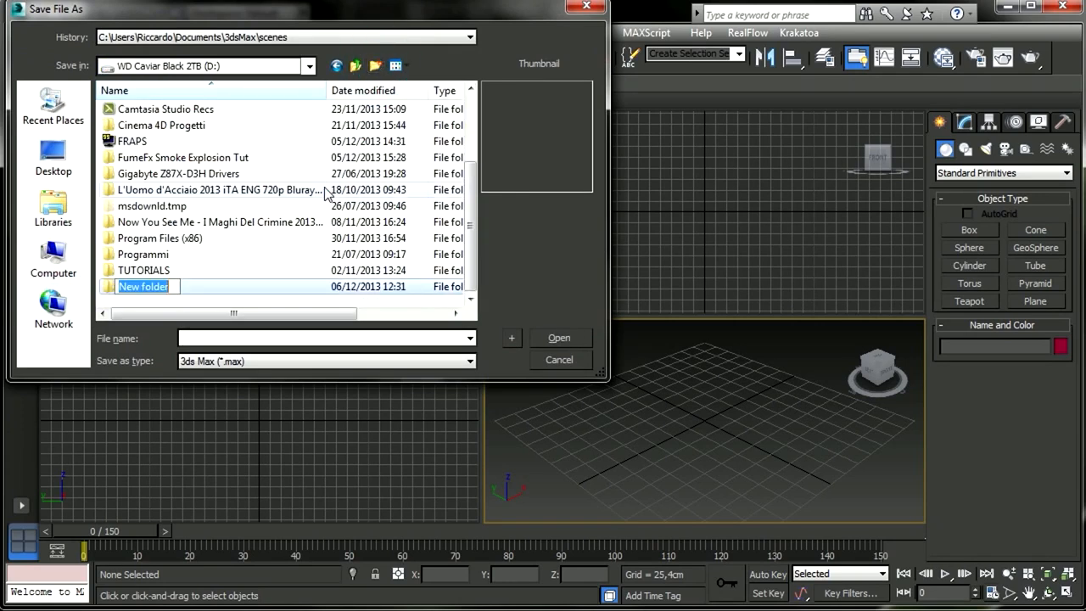
{"action": "type", "text": "Large Sa"}
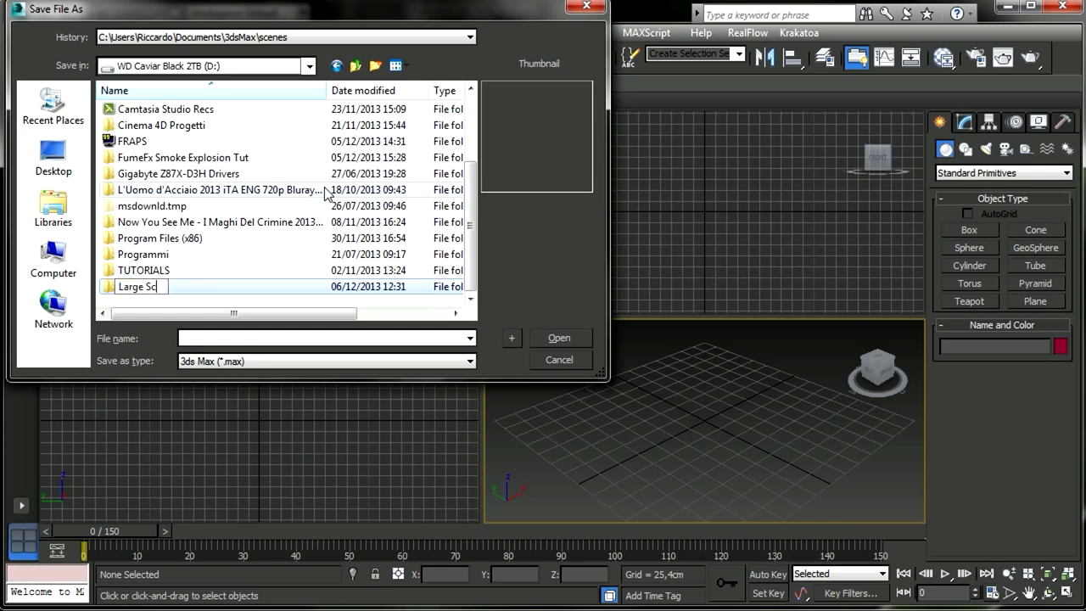
{"action": "type", "text": "ale Smoke"}
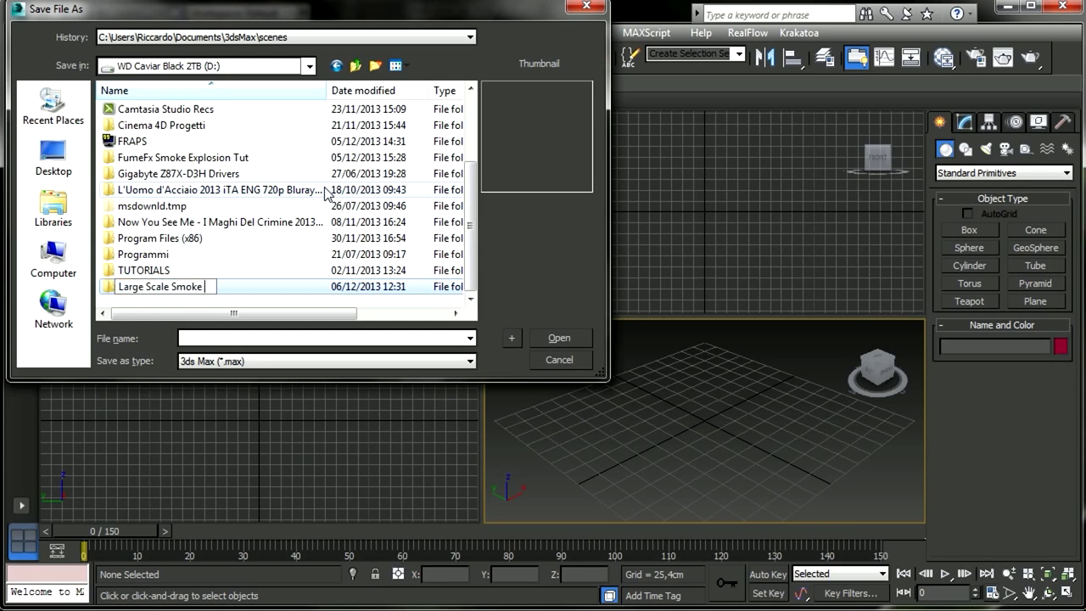
{"action": "type", "text": " Fx"}
{"action": "key", "text": "Return"}
{"action": "key", "text": "Return"}
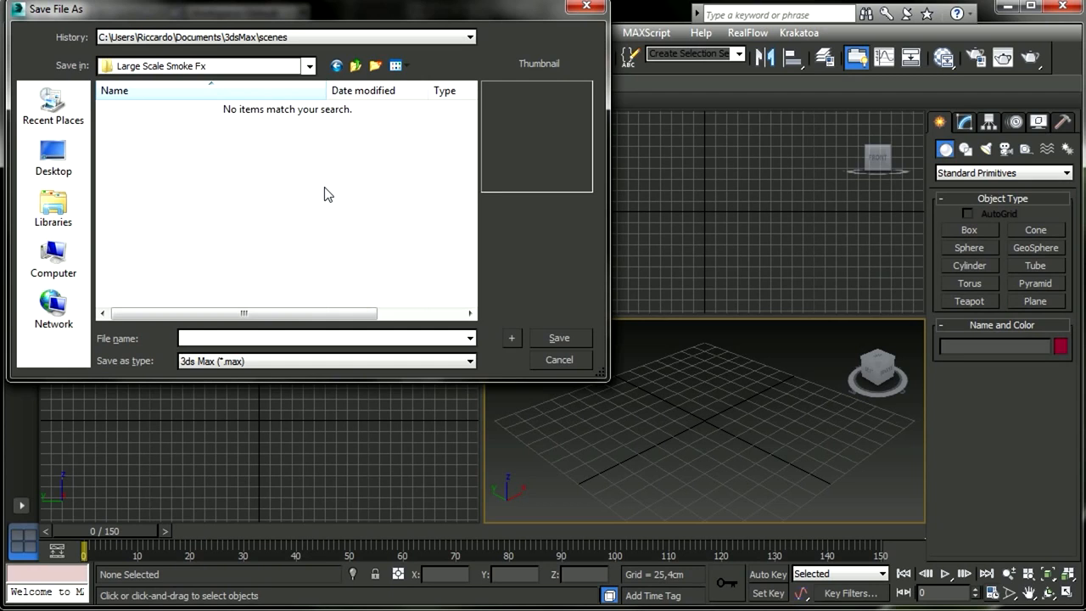
- Save the scene in the new folder as "Large Scale Smoke Fx Tut"
{"action": "left_click", "coordinate": [278, 338]}
{"action": "type", "text": "Large Scale Smoke Fx "}
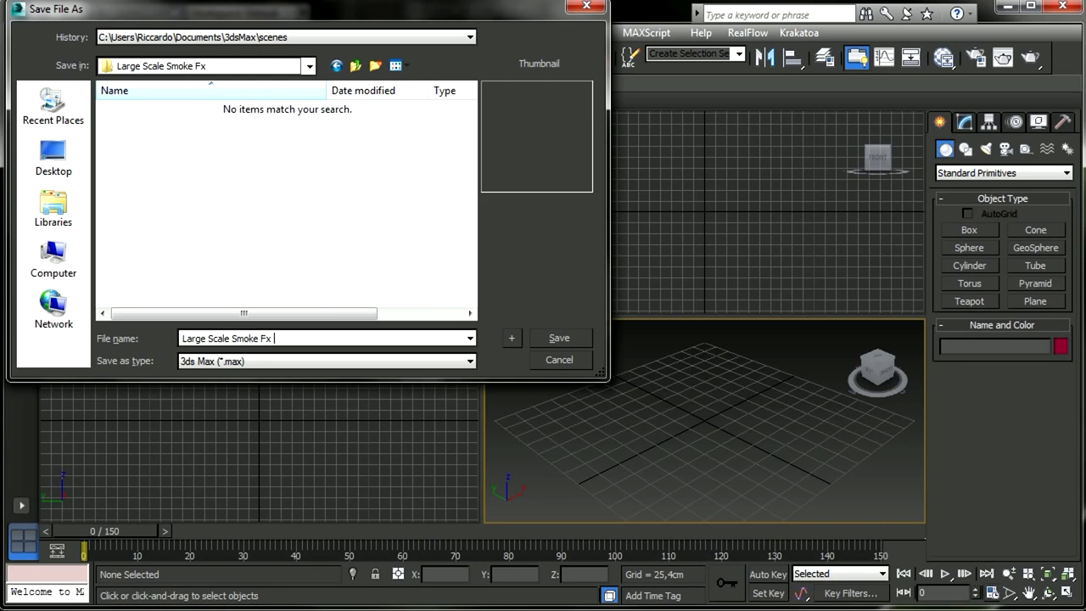
{"action": "type", "text": "Tut"}
{"action": "key", "text": "Return"}
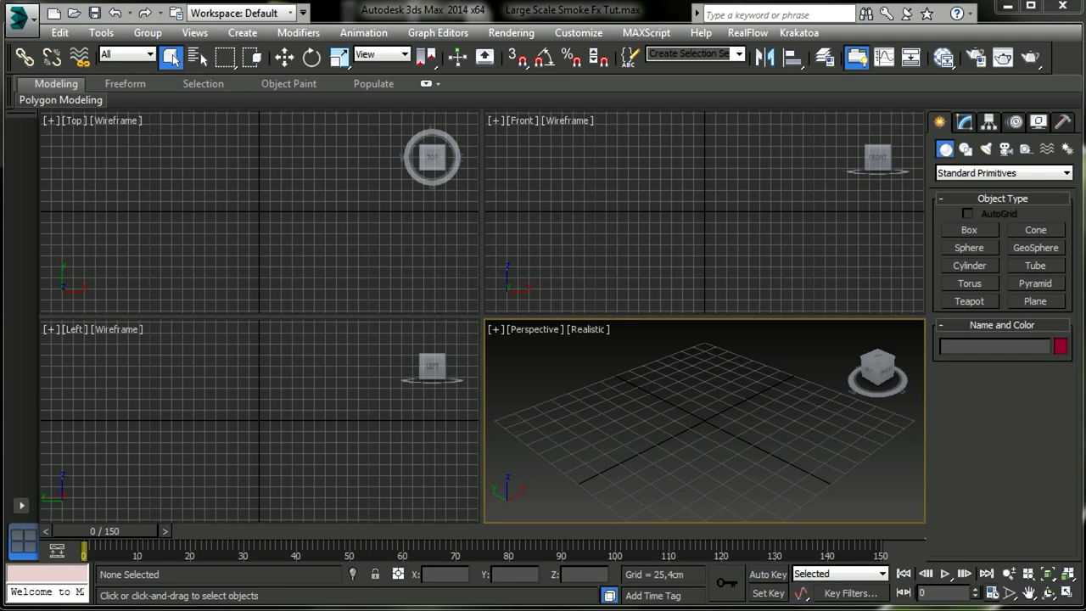
- Enable the plug-in keyboard shortcuts and open Particle View, resizing its window so the whole of it fits on screen
{"action": "left_click", "coordinate": [441, 32]}
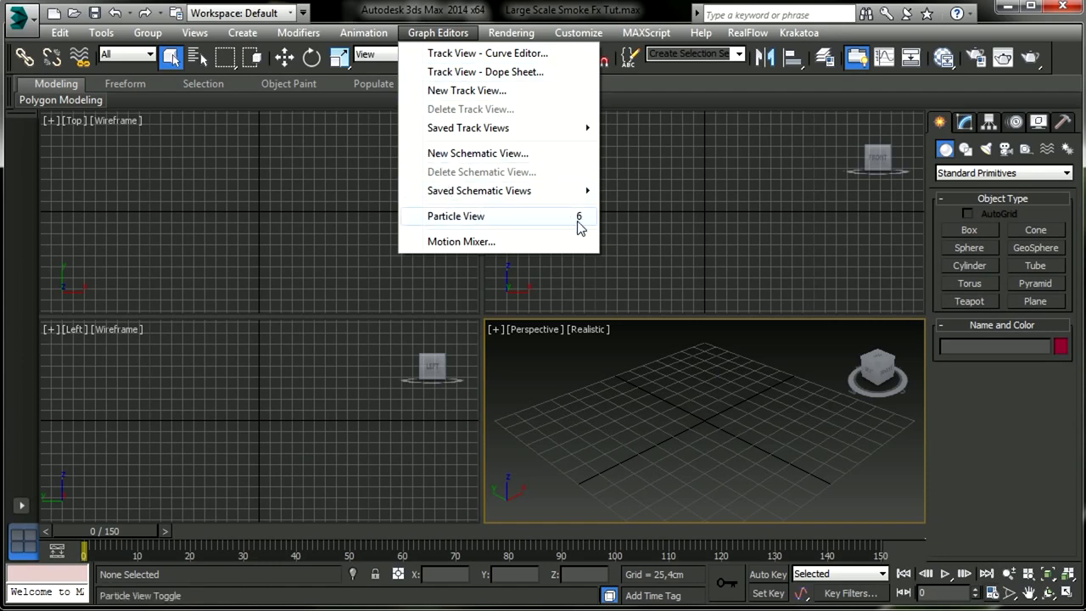
{"action": "left_click", "coordinate": [691, 378]}
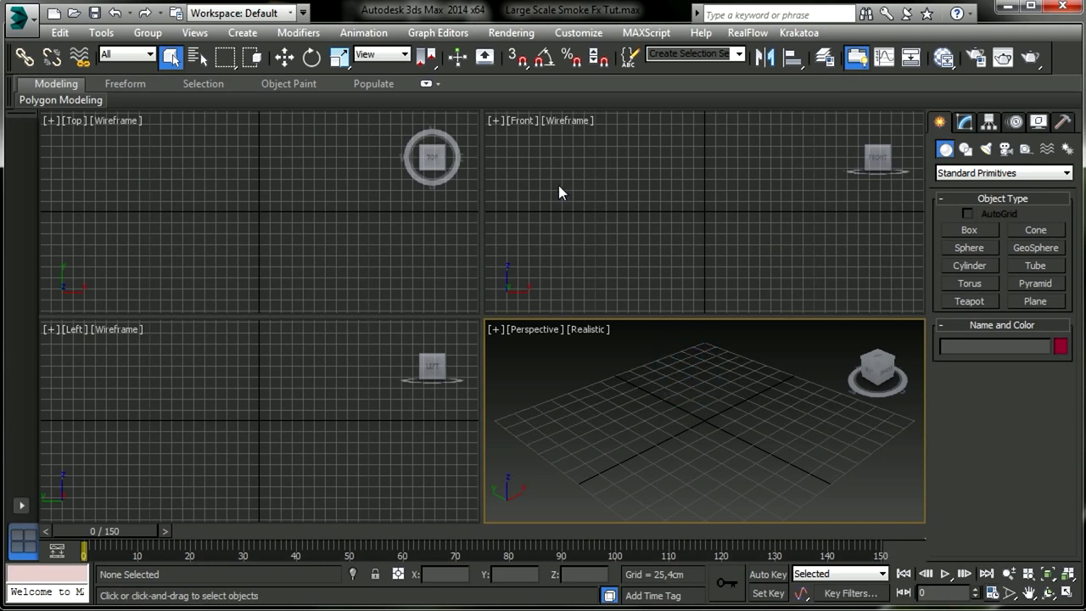
{"action": "left_click", "coordinate": [484, 57]}
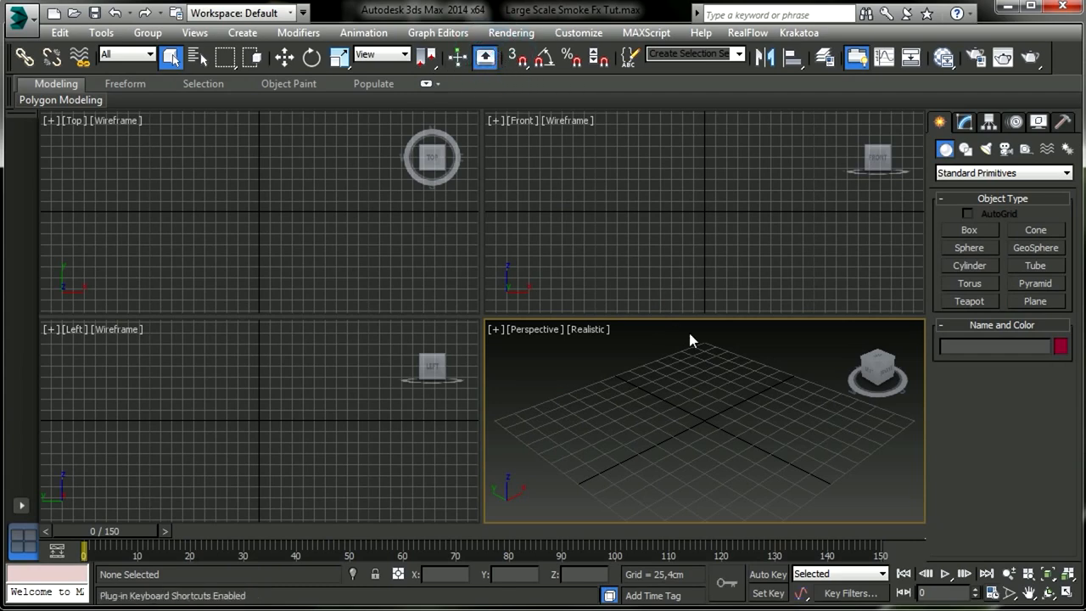
{"action": "key", "text": "6"}
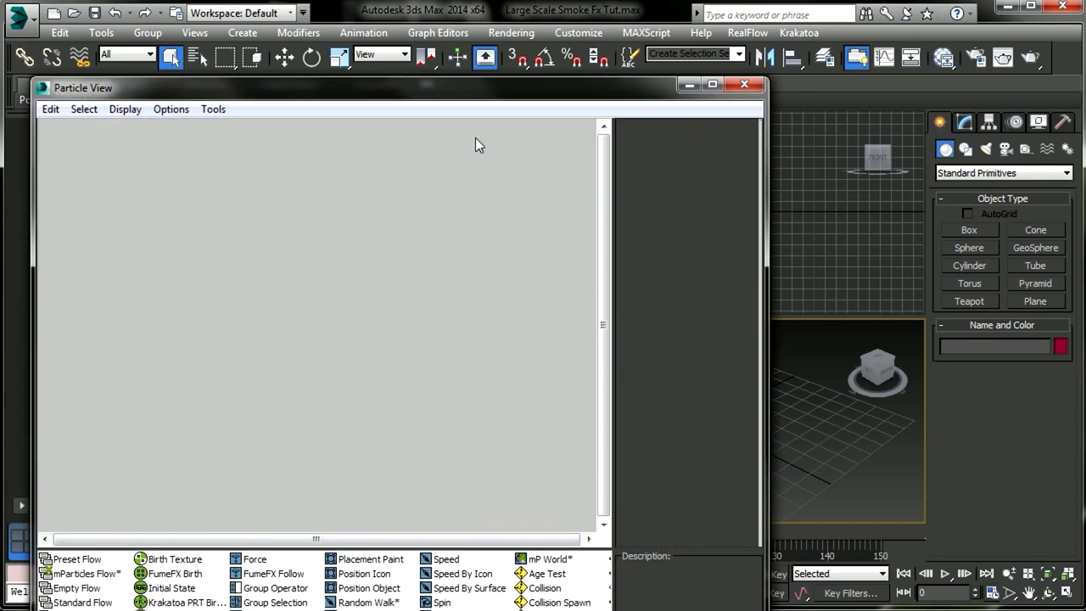
{"action": "left_click_drag", "start_coordinate": [759, 76], "coordinate": [631, 273]}
{"action": "left_click_drag", "start_coordinate": [503, 288], "coordinate": [602, 90]}
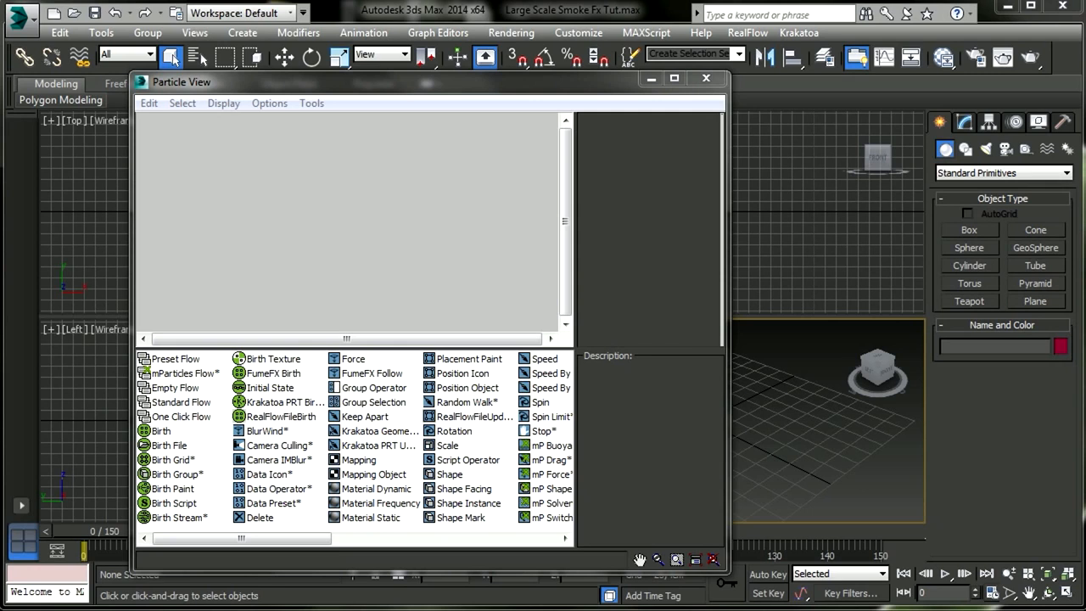
- Create a Standard Flow particle system in Particle View and close the editor
{"action": "right_click", "coordinate": [176, 120]}
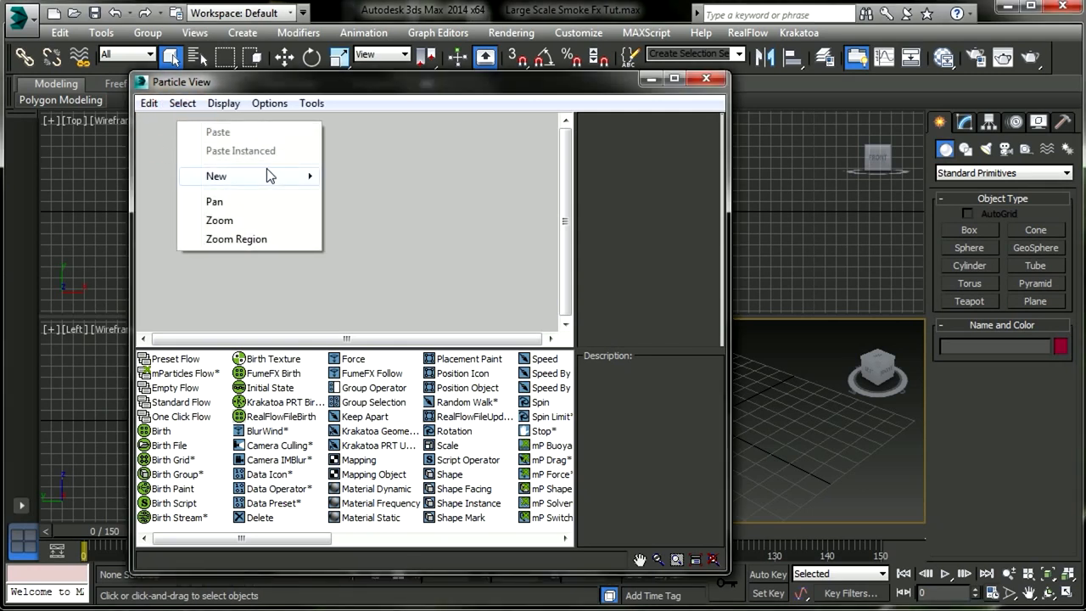
{"action": "mouse_move", "coordinate": [266, 174]}
{"action": "mouse_move", "coordinate": [365, 175]}
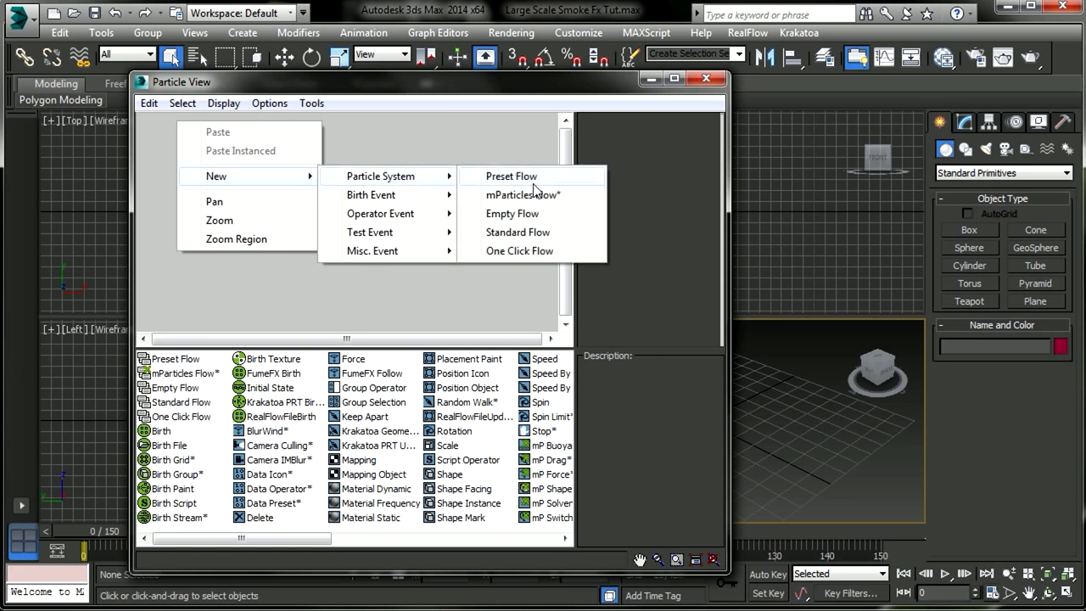
{"action": "left_click", "coordinate": [532, 233]}
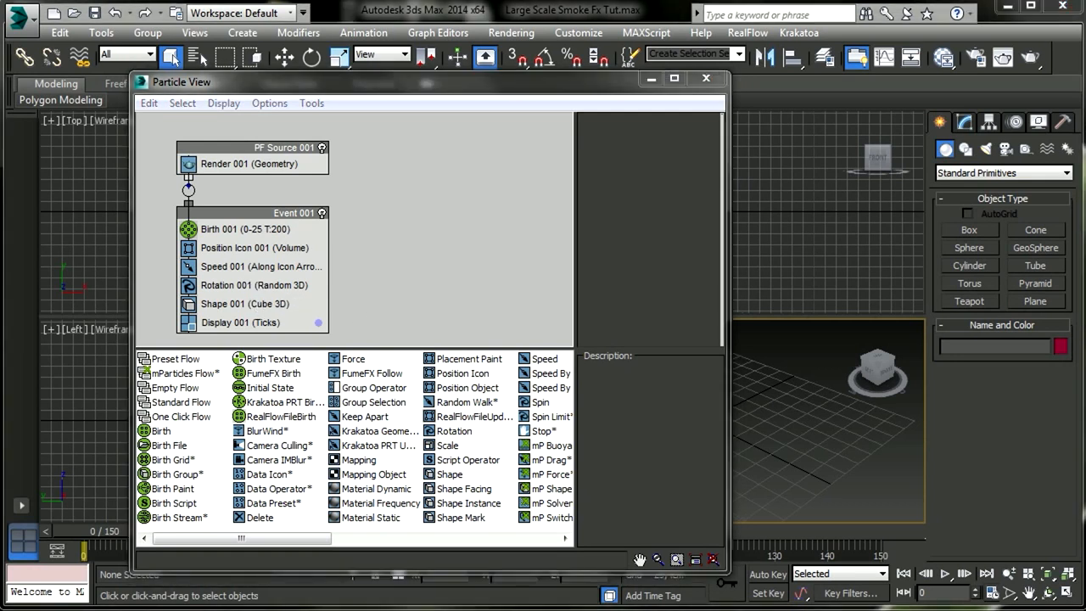
{"action": "left_click", "coordinate": [310, 148]}
{"action": "left_click", "coordinate": [706, 77]}
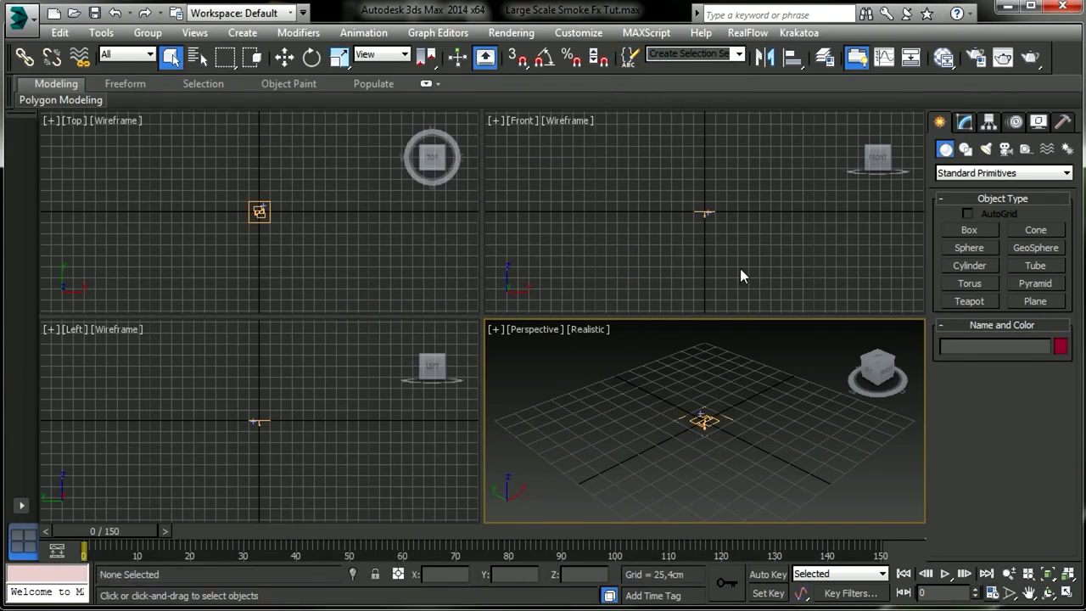
- Maximize the Perspective viewport and move the particle source icon to a Z position of 20 cm
{"action": "left_click", "coordinate": [705, 420]}
{"action": "scroll", "coordinate": [762, 443], "scroll_direction": "up", "scroll_amount": 3}
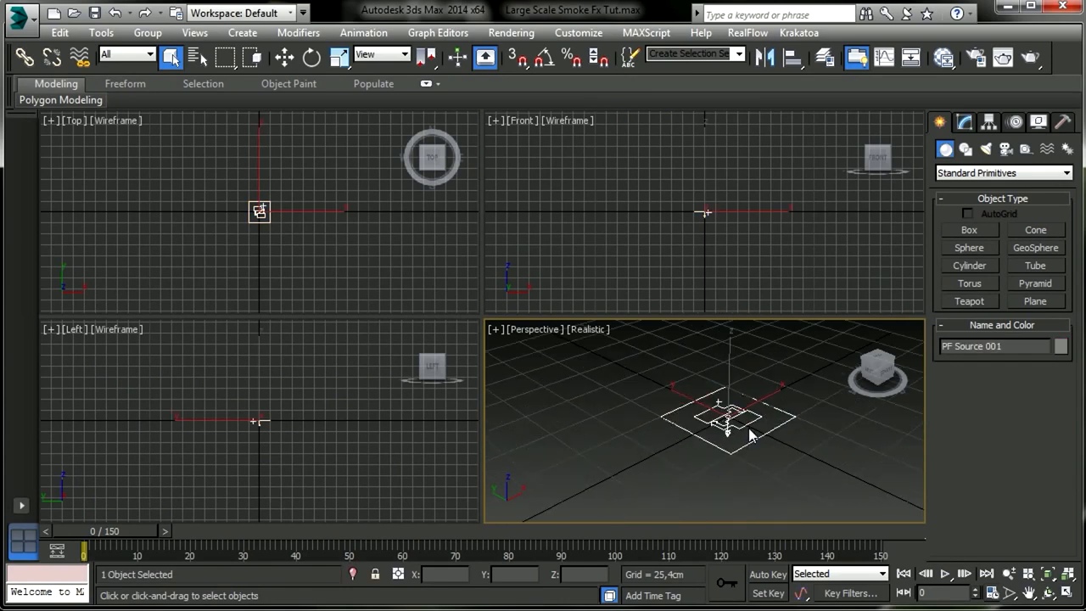
{"action": "key", "text": "alt+w"}
{"action": "scroll", "coordinate": [654, 388], "scroll_direction": "down", "scroll_amount": 4}
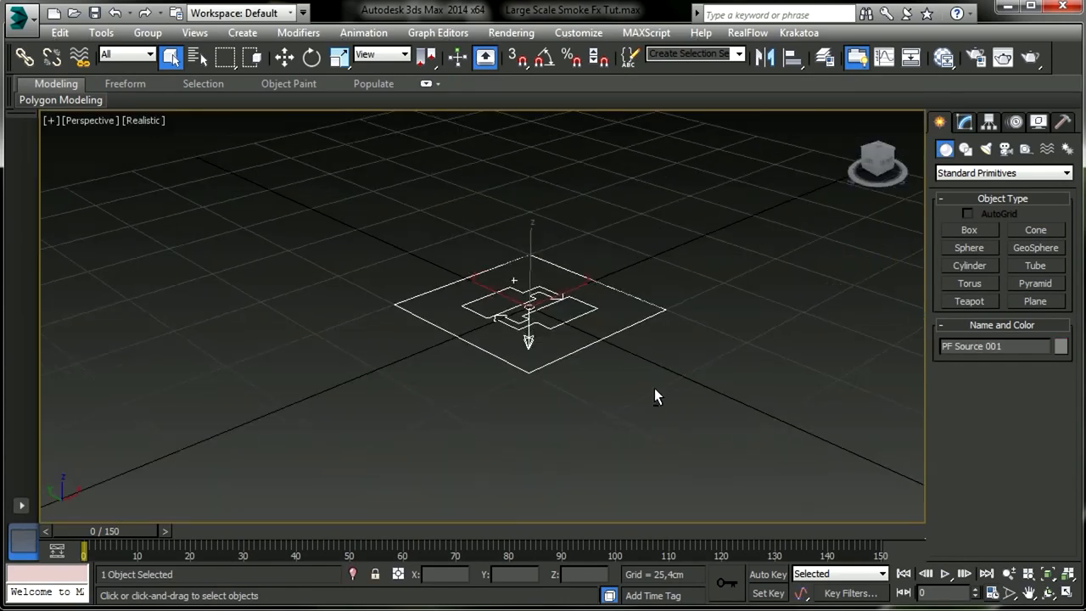
{"action": "left_click", "coordinate": [284, 58]}
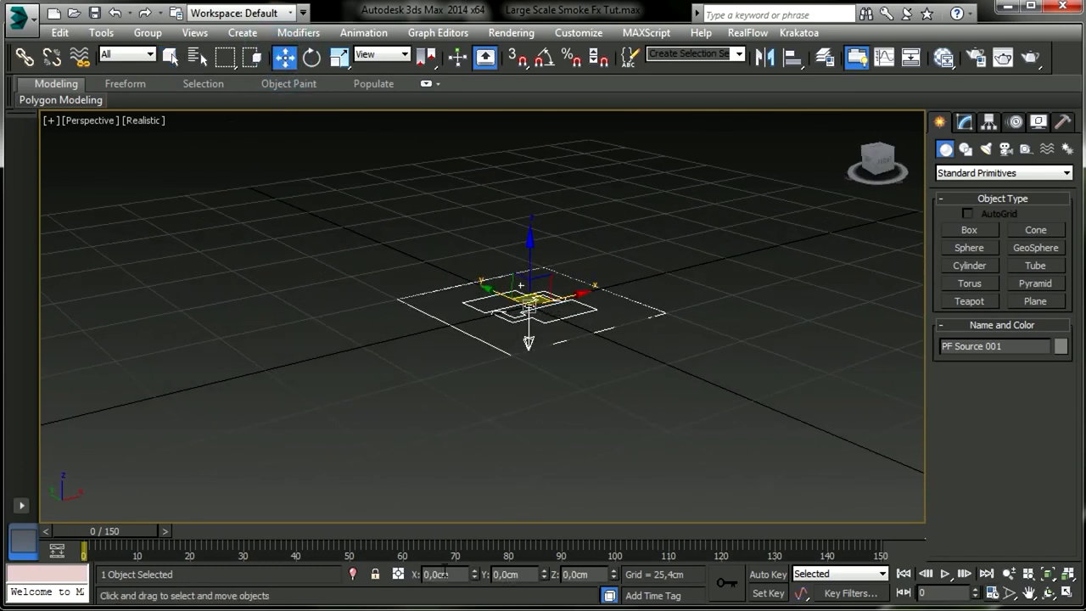
{"action": "double_click", "coordinate": [577, 575]}
{"action": "type", "text": "20"}
{"action": "key", "text": "Return"}
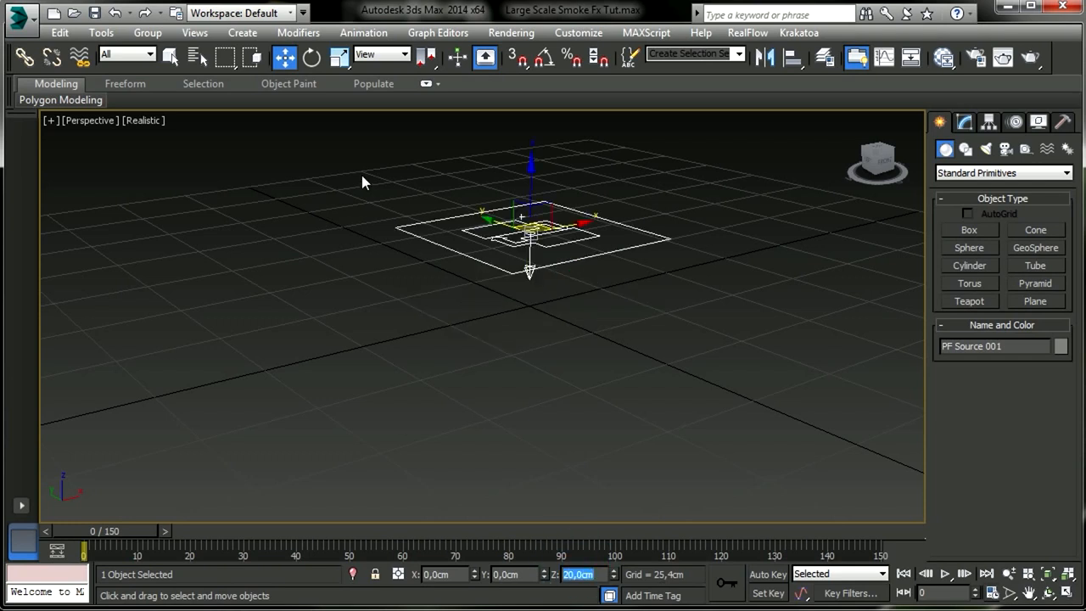
- Rotate the particle source to -90 degrees on X and preview its emission at frame 17
{"action": "left_click", "coordinate": [314, 59]}
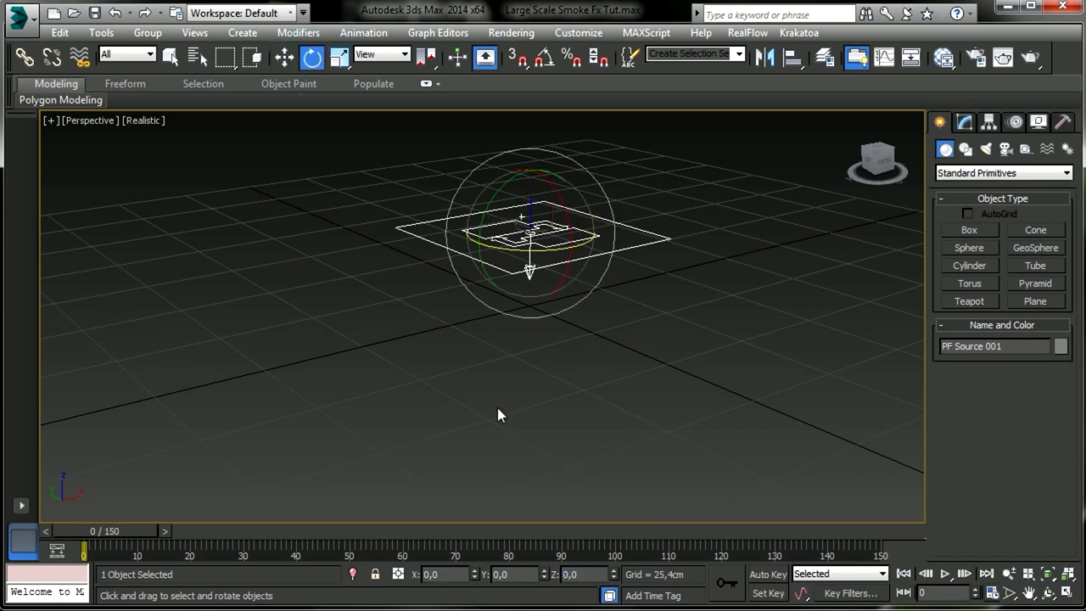
{"action": "double_click", "coordinate": [451, 574]}
{"action": "type", "text": "-90"}
{"action": "key", "text": "Return"}
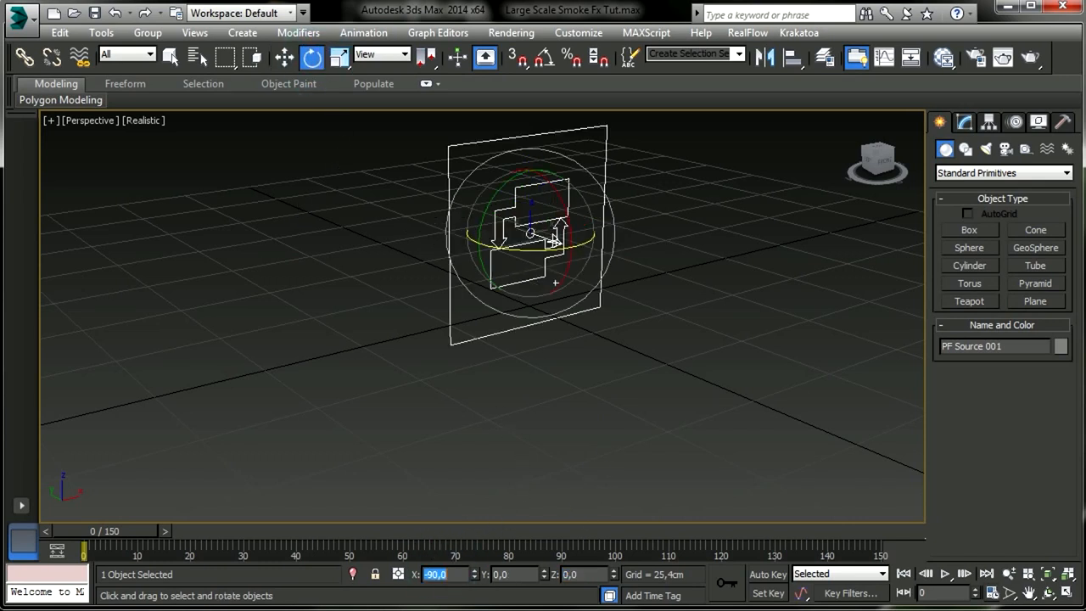
{"action": "left_click_drag", "start_coordinate": [114, 526], "coordinate": [201, 543]}
{"action": "middle_click_drag", "start_coordinate": [551, 369], "coordinate": [437, 346], "text": "alt"}
{"action": "left_click", "coordinate": [173, 56]}
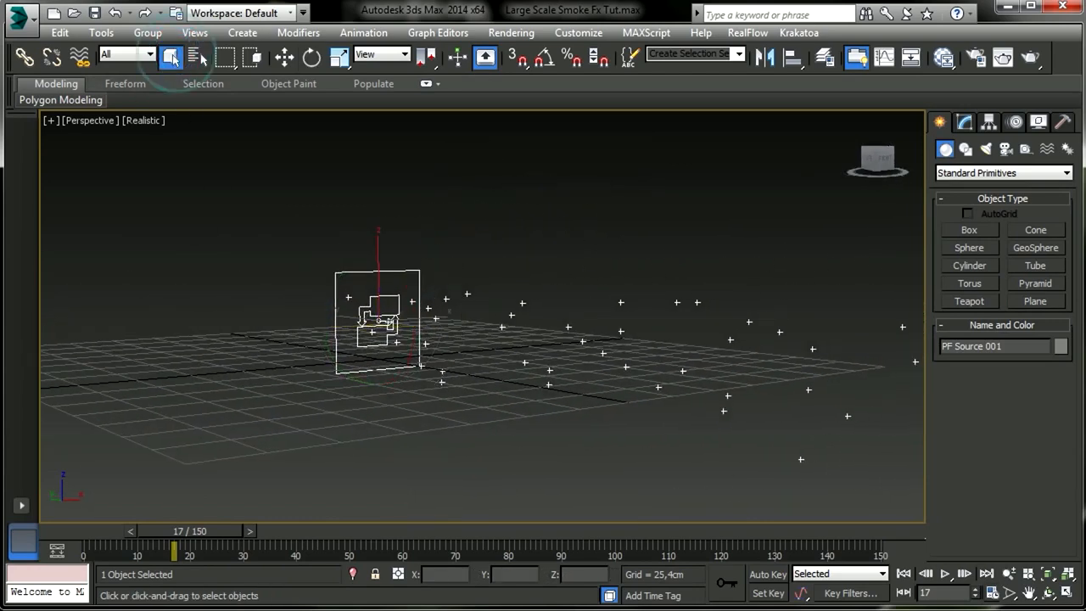
- Reopen Particle View and rename the particle source to "PF Emitter 01"
{"action": "key", "text": "6"}
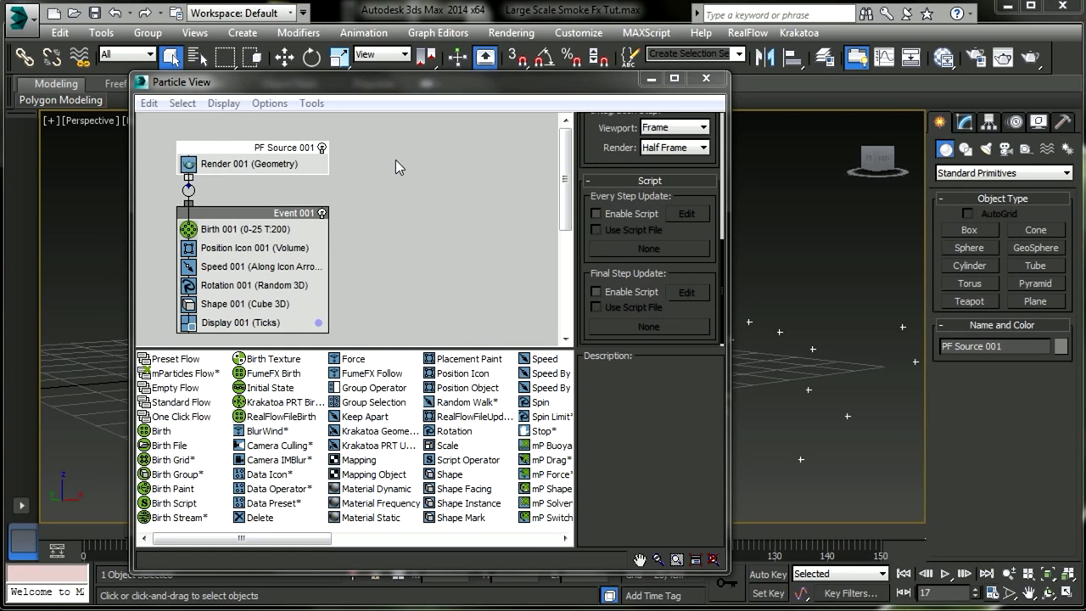
{"action": "right_click", "coordinate": [292, 148]}
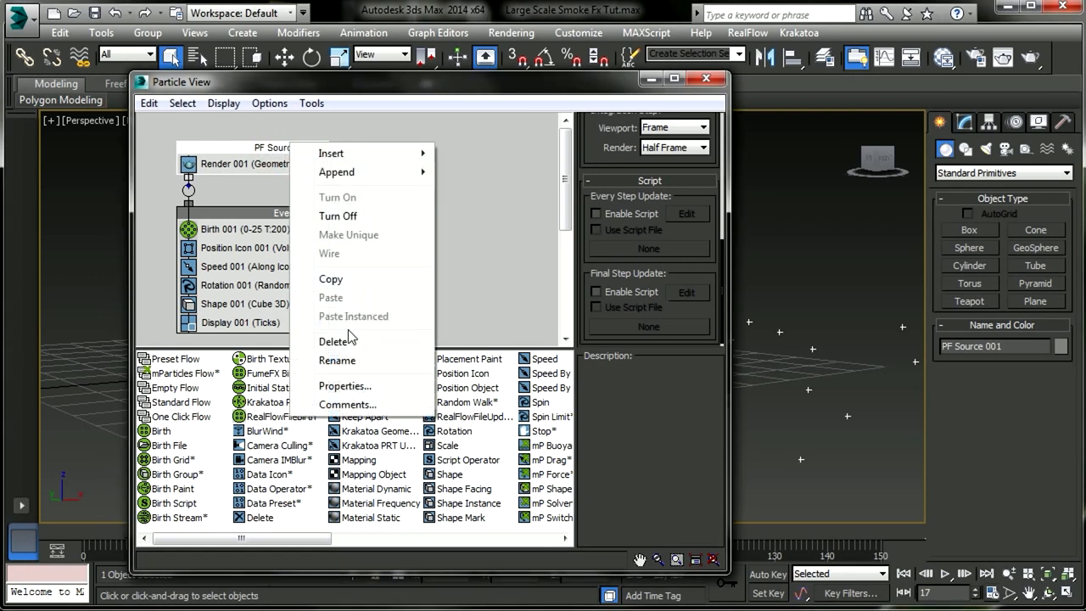
{"action": "left_click", "coordinate": [331, 359]}
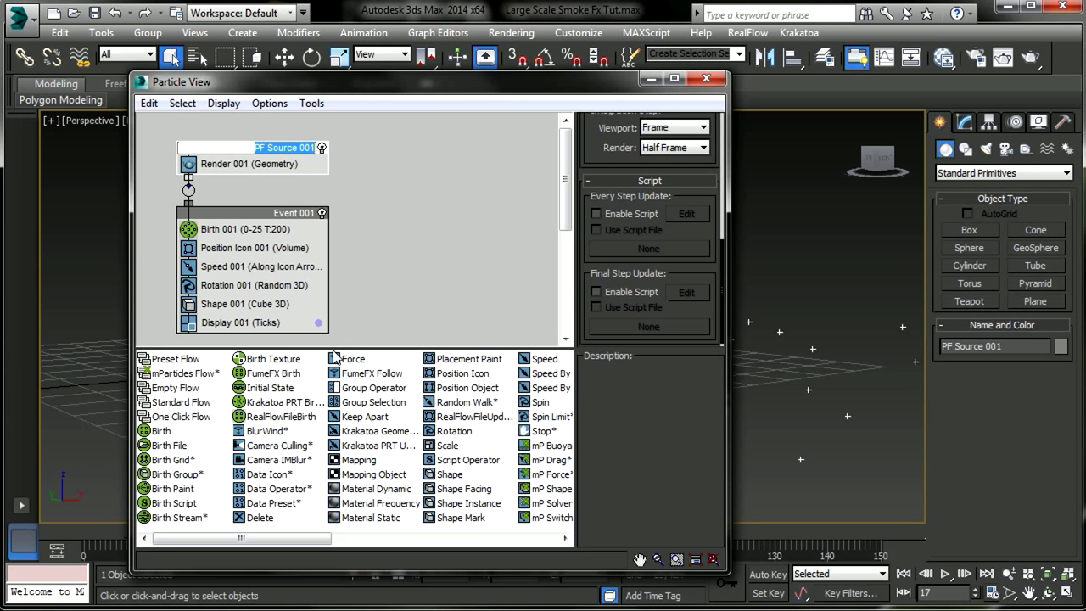
{"action": "type", "text": "PF E"}
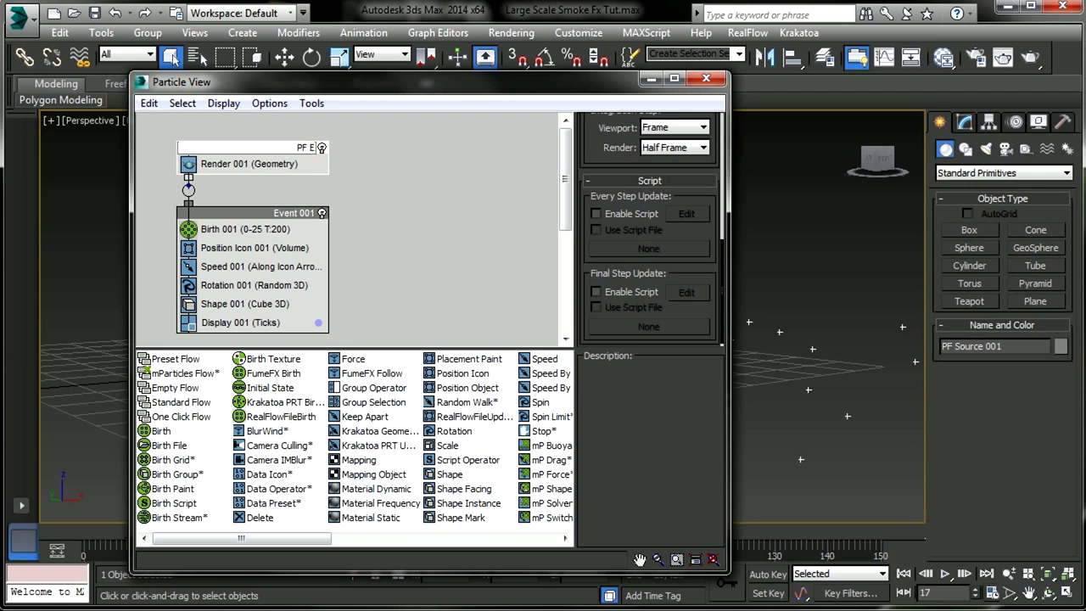
{"action": "type", "text": "mitter 01"}
{"action": "key", "text": "Return"}
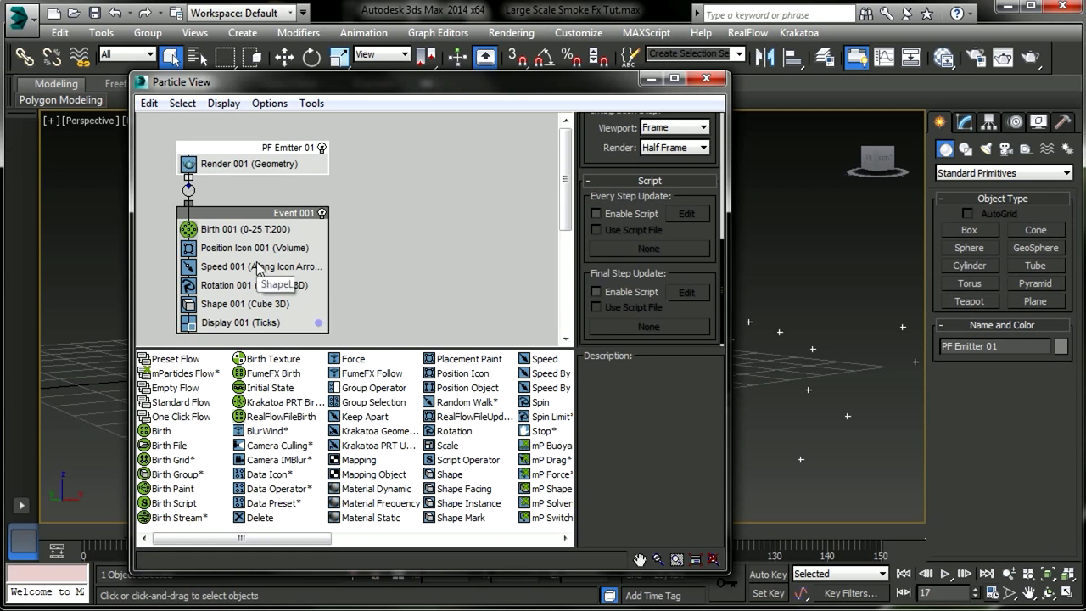
- Remove the Shape and Rotation operators from Event 001 and insert a Delete operator between Speed and Display
{"action": "left_click", "coordinate": [225, 306]}
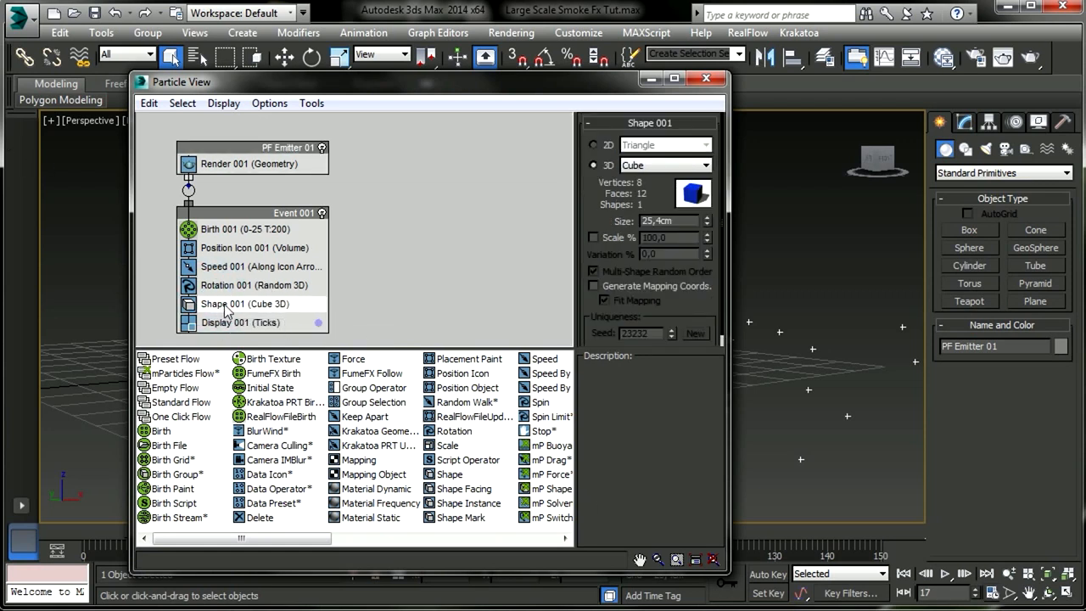
{"action": "left_click", "coordinate": [225, 323], "text": "ctrl"}
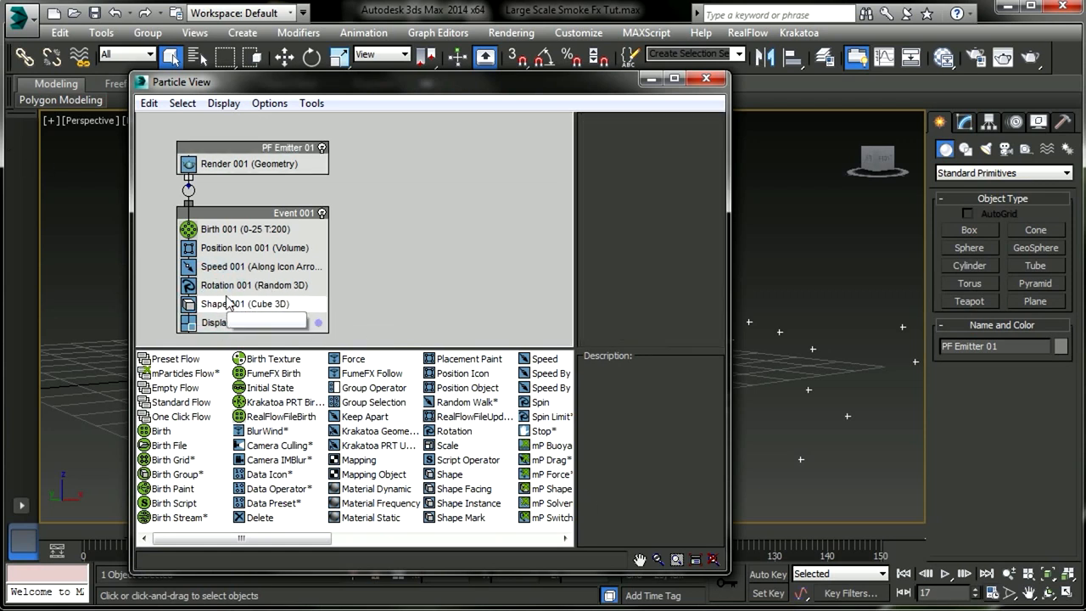
{"action": "key", "text": "Delete"}
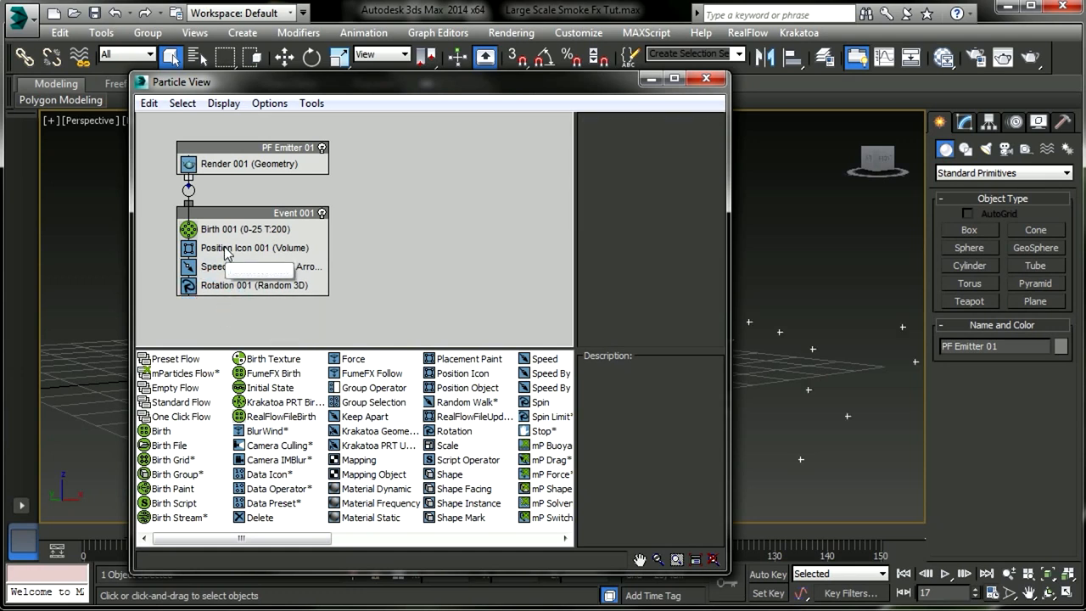
{"action": "key", "text": "ctrl+z"}
{"action": "left_click", "coordinate": [239, 285]}
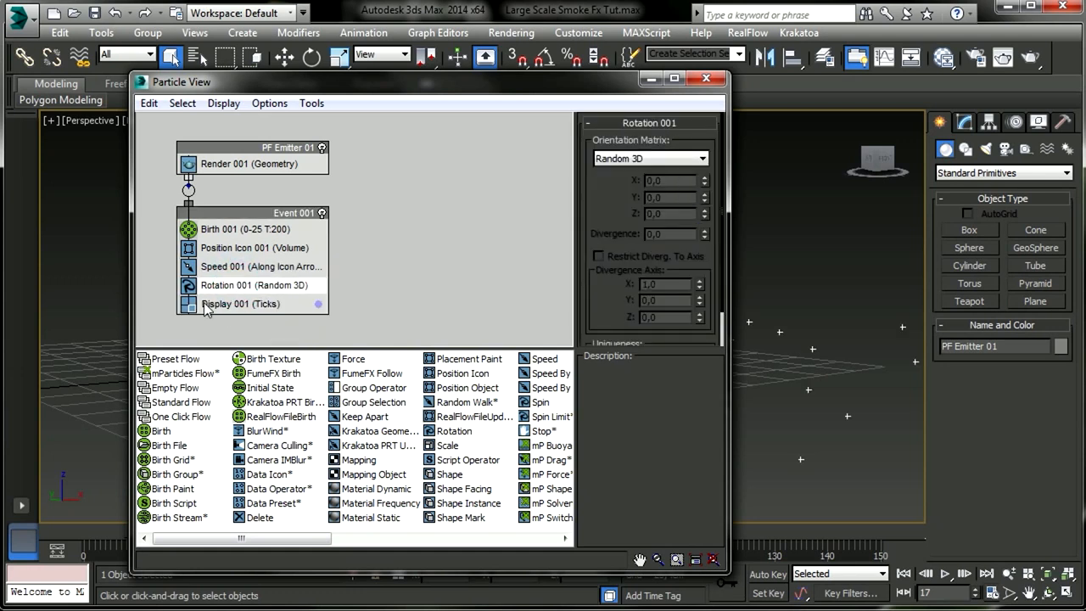
{"action": "key", "text": "Delete"}
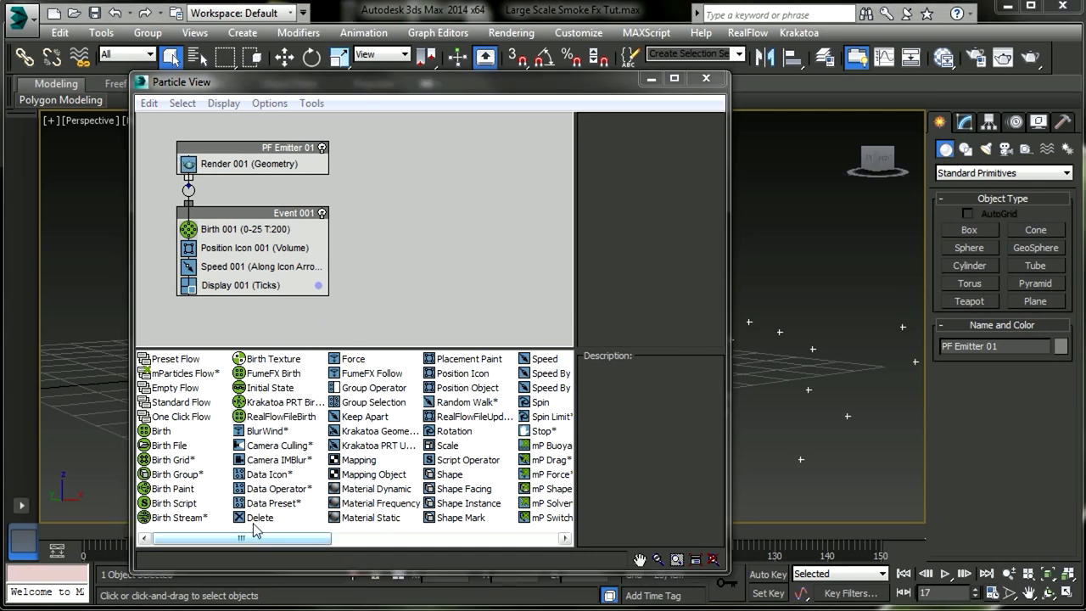
{"action": "left_click_drag", "start_coordinate": [255, 521], "coordinate": [286, 277]}
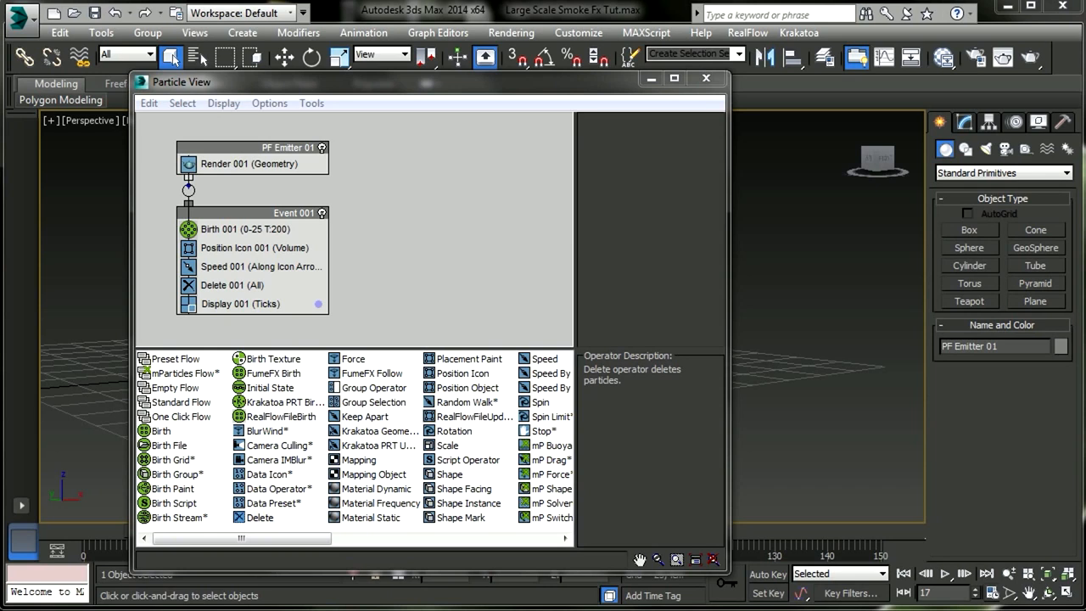
- Set the logo size of the PF Emitter 01 icon to 10 cm
{"action": "left_click", "coordinate": [263, 230]}
{"action": "left_click", "coordinate": [290, 150]}
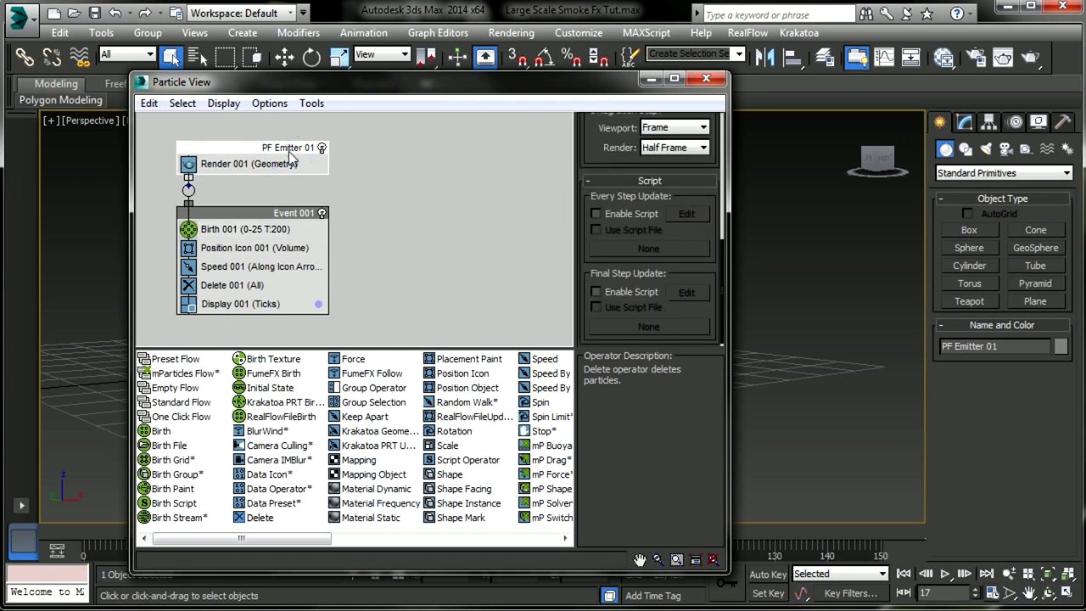
{"action": "scroll", "coordinate": [650, 220], "scroll_direction": "up", "scroll_amount": 6}
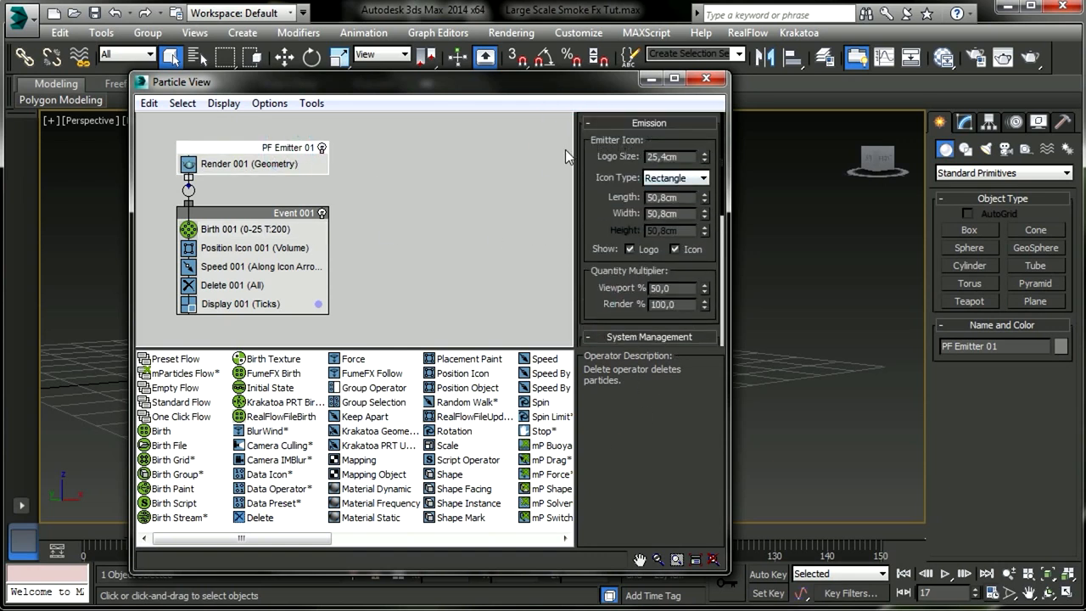
{"action": "double_click", "coordinate": [688, 156]}
{"action": "type", "text": "10"}
{"action": "key", "text": "Return"}
- Switch the scene's display unit scale from metric to Generic Units
{"action": "left_click", "coordinate": [578, 33]}
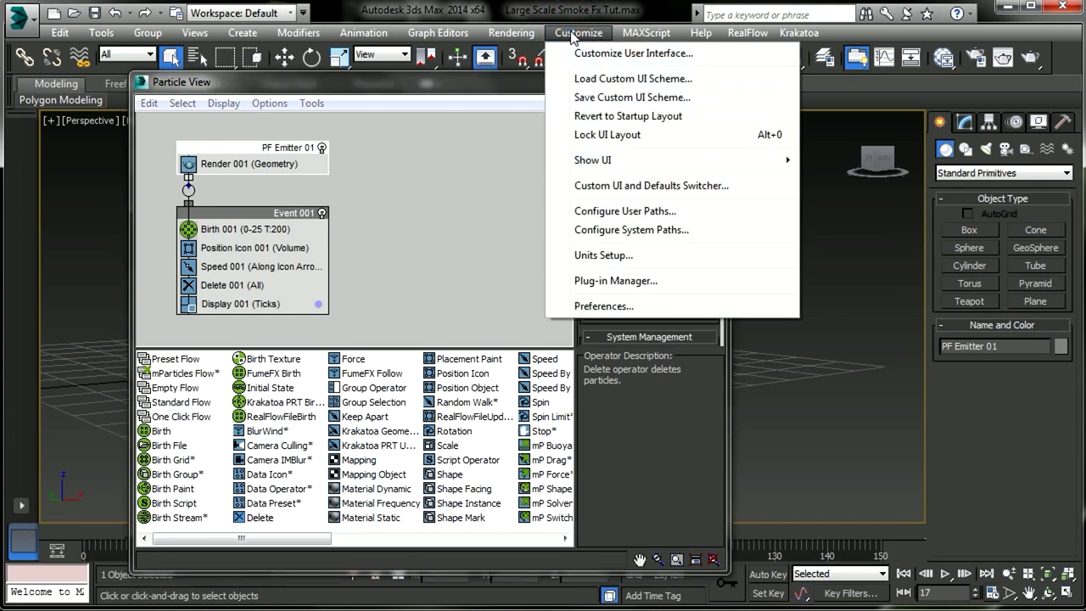
{"action": "left_click", "coordinate": [620, 253]}
{"action": "left_click", "coordinate": [482, 249]}
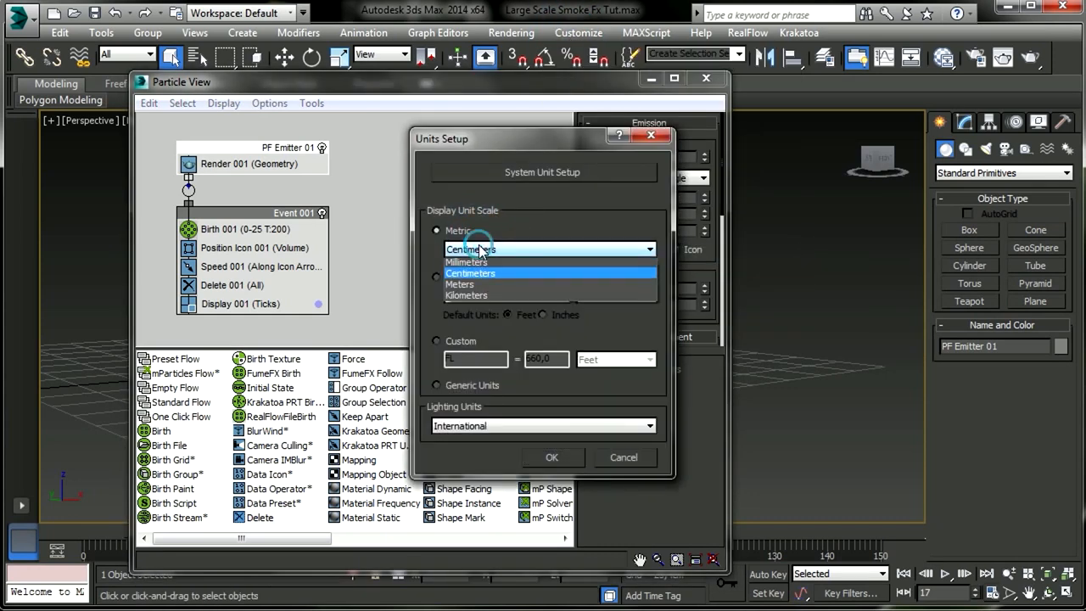
{"action": "left_click", "coordinate": [458, 385]}
{"action": "left_click", "coordinate": [458, 384]}
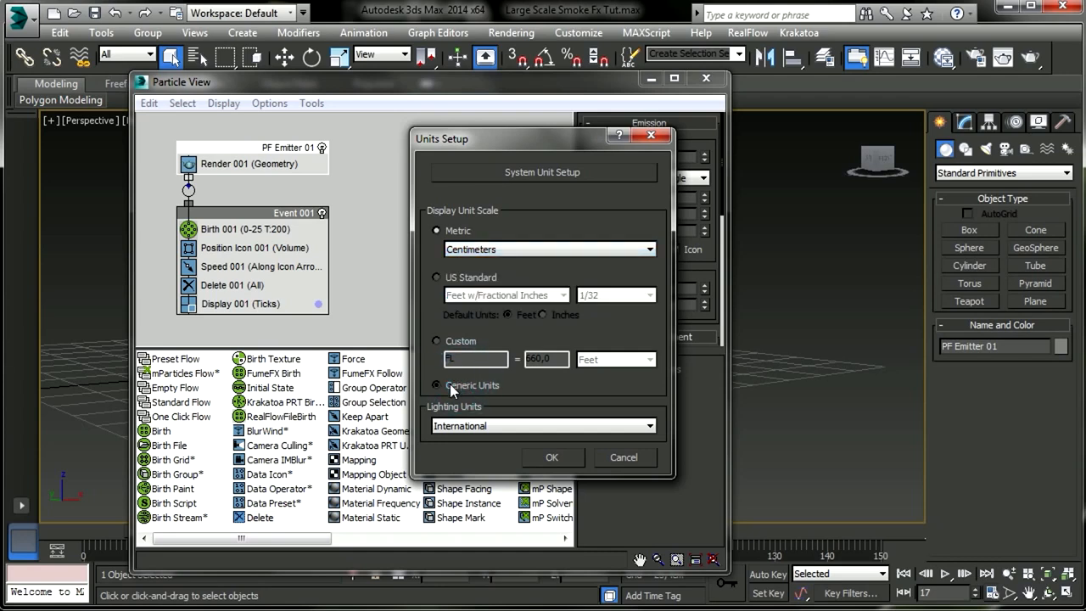
{"action": "left_click", "coordinate": [567, 455]}
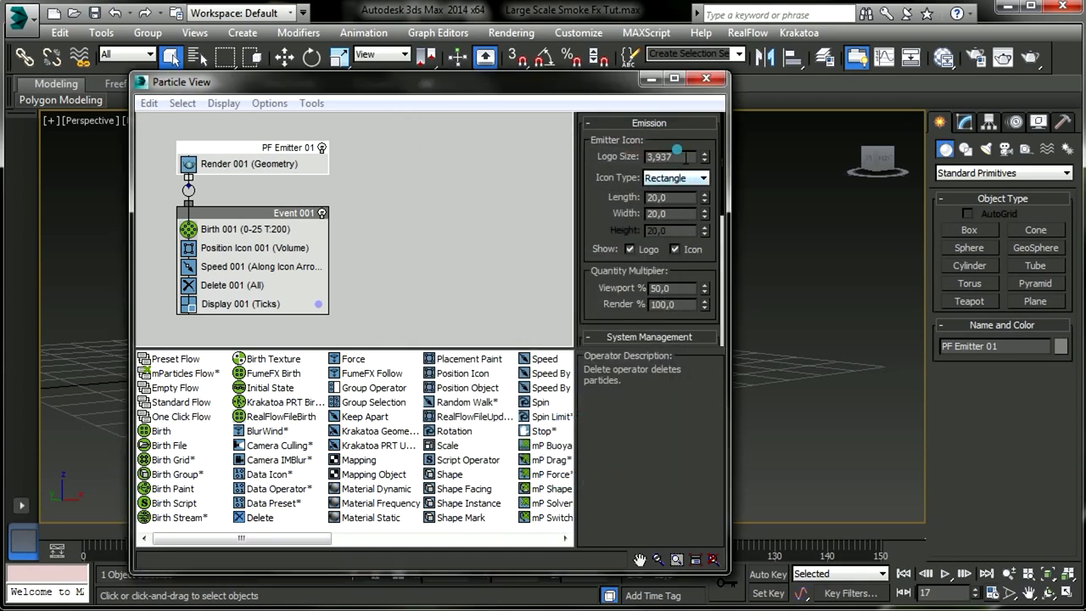
- Set the PF Emitter 01 icon to a logo size of 10, a length of 35 and a width of 60
{"action": "double_click", "coordinate": [679, 157]}
{"action": "type", "text": "10"}
{"action": "key", "text": "Return"}
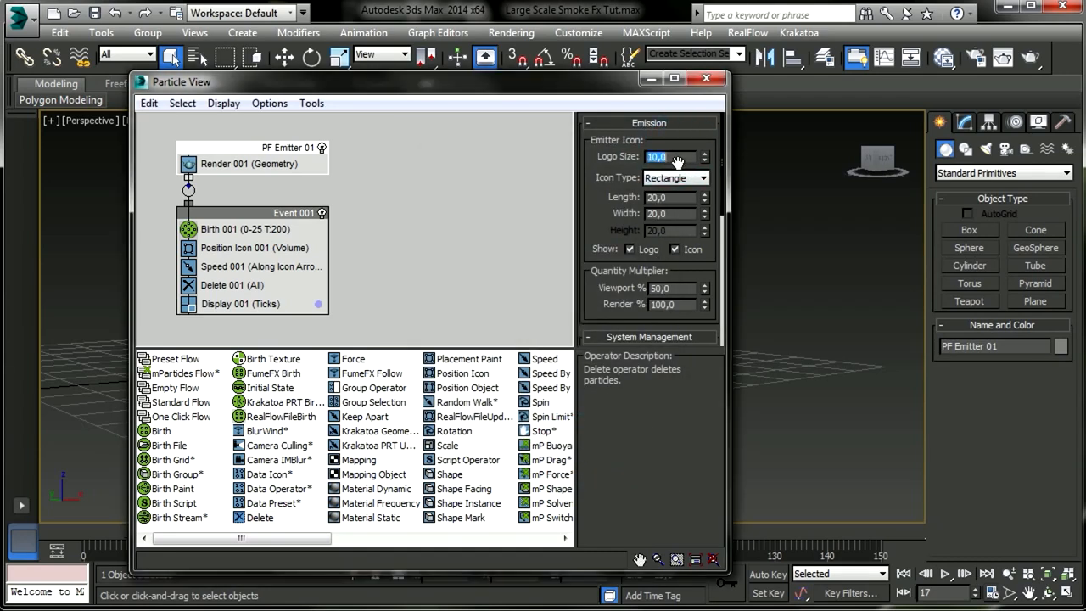
{"action": "double_click", "coordinate": [657, 197]}
{"action": "type", "text": "35"}
{"action": "double_click", "coordinate": [670, 214]}
{"action": "type", "text": "60"}
{"action": "key", "text": "Return"}
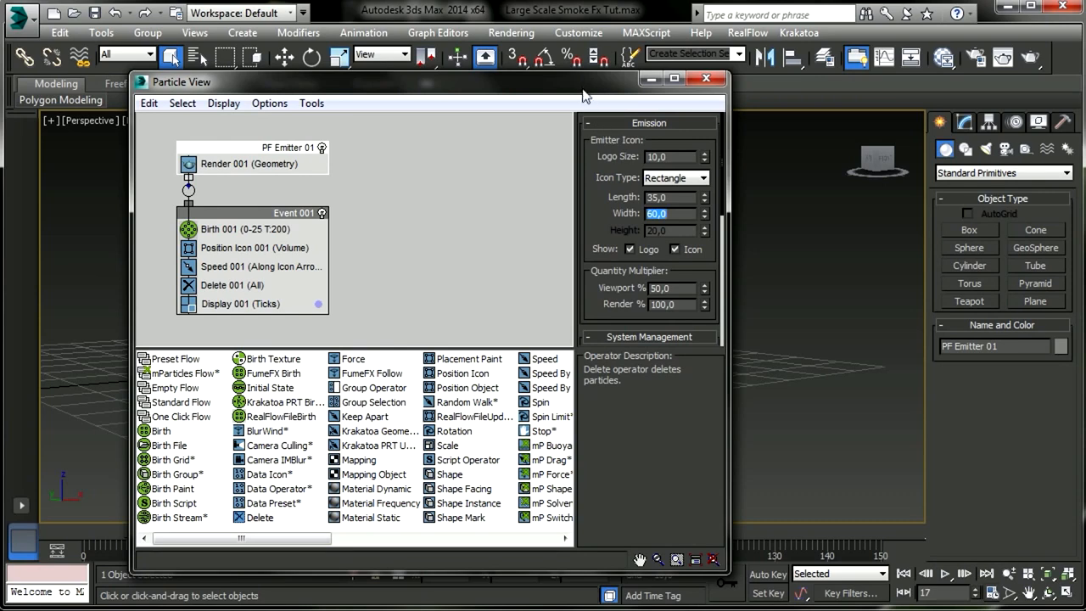
- Return the timeline to frame 0, set the emitter's Z position to 20 and check its rotation
{"action": "left_click_drag", "start_coordinate": [583, 96], "coordinate": [1085, 133]}
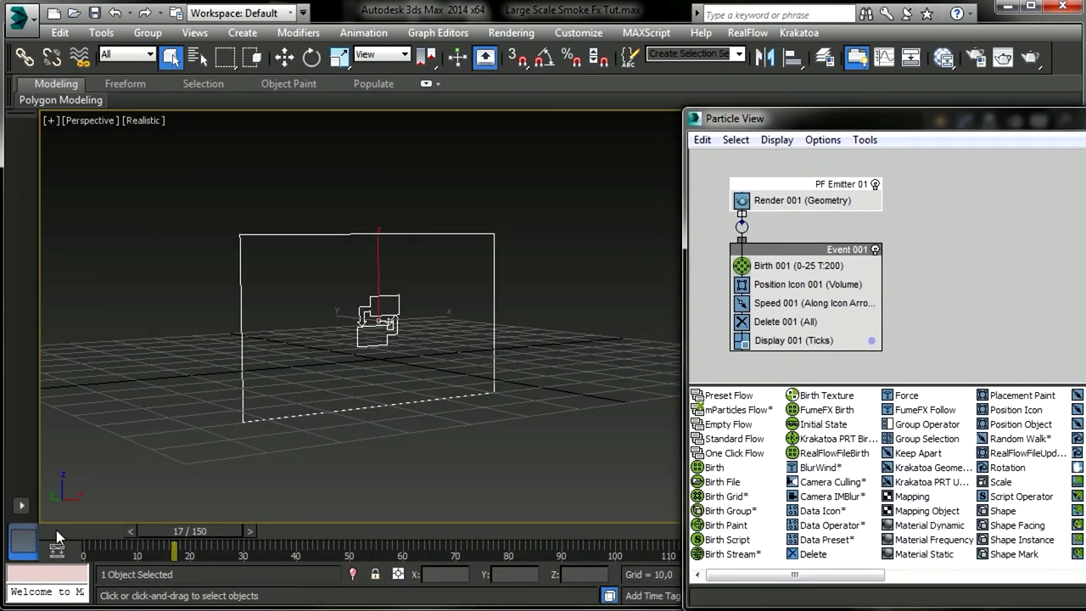
{"action": "left_click_drag", "start_coordinate": [143, 532], "coordinate": [2, 532]}
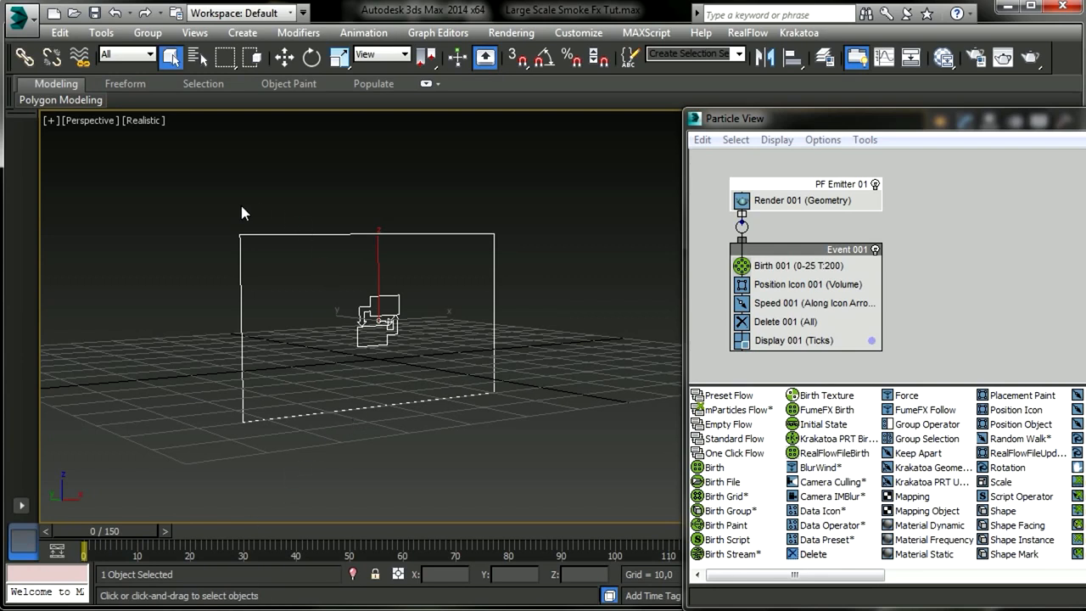
{"action": "left_click", "coordinate": [285, 58]}
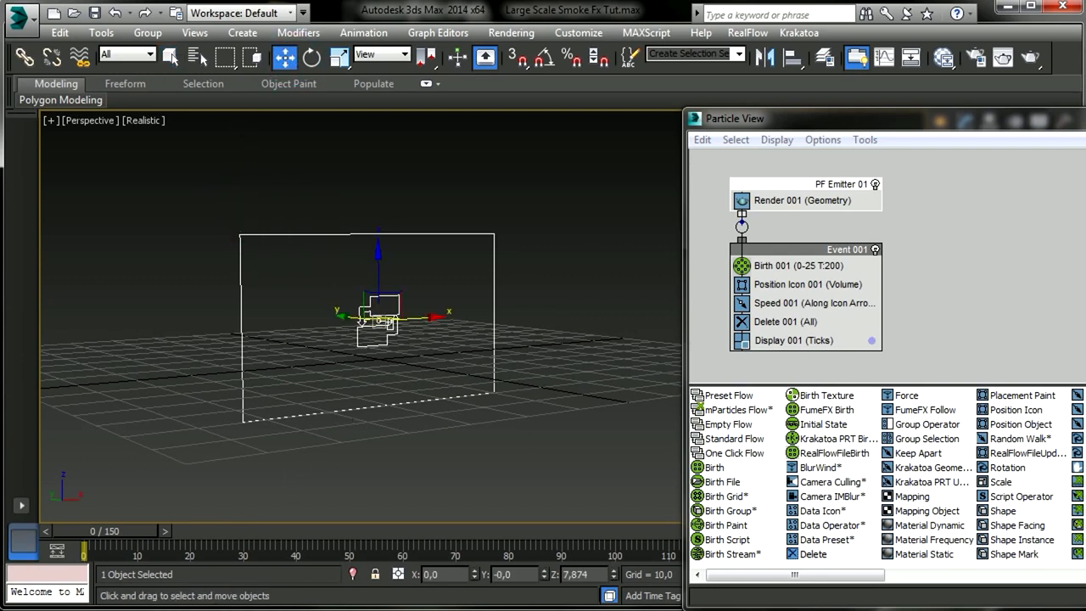
{"action": "left_click_drag", "start_coordinate": [773, 124], "coordinate": [736, 114]}
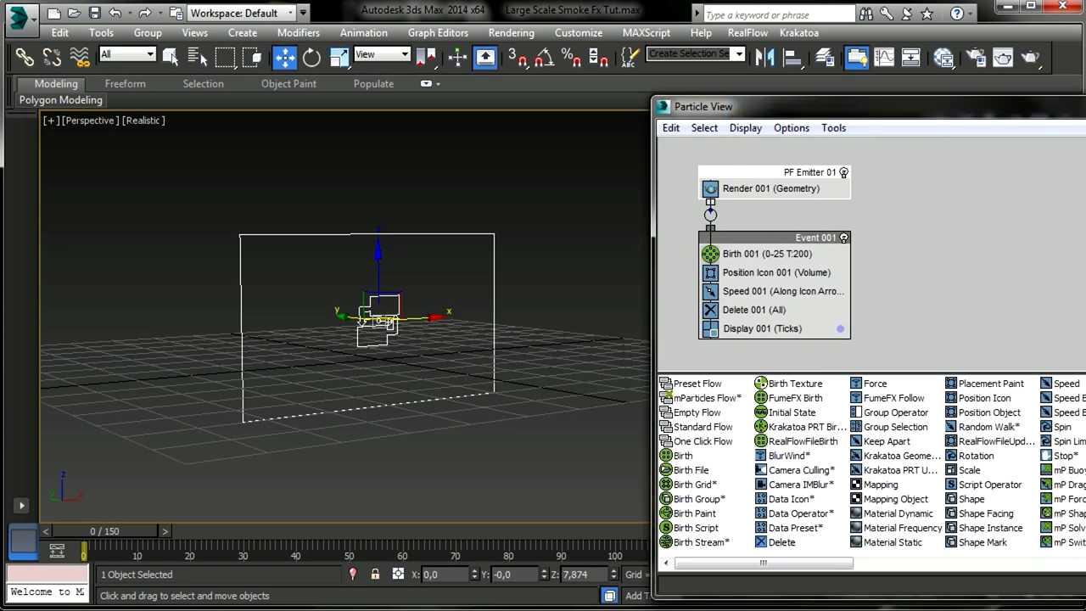
{"action": "double_click", "coordinate": [579, 574]}
{"action": "type", "text": "20"}
{"action": "key", "text": "Return"}
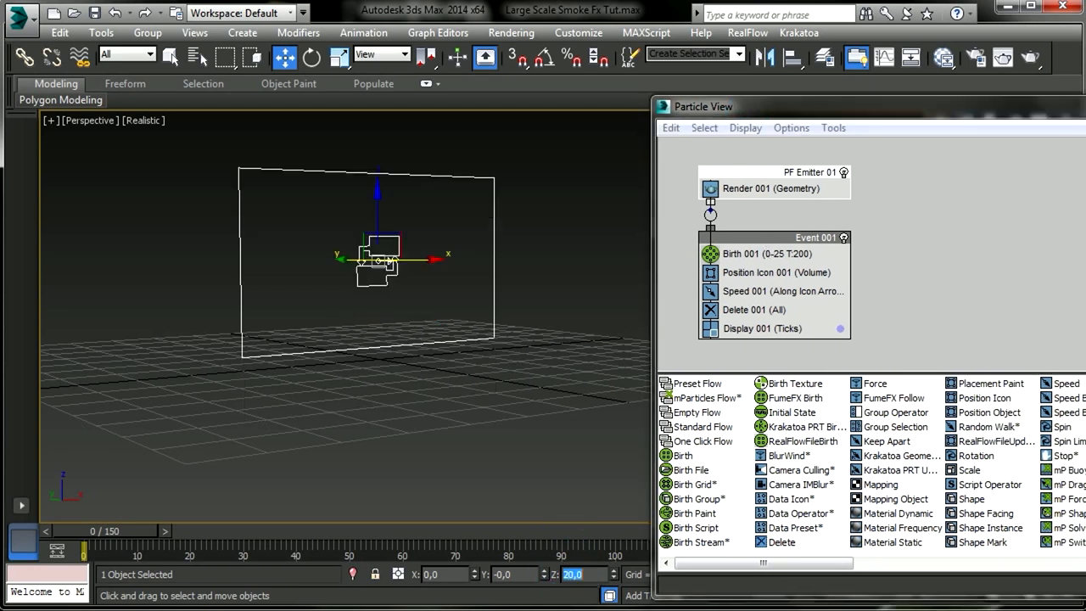
{"action": "left_click", "coordinate": [312, 58]}
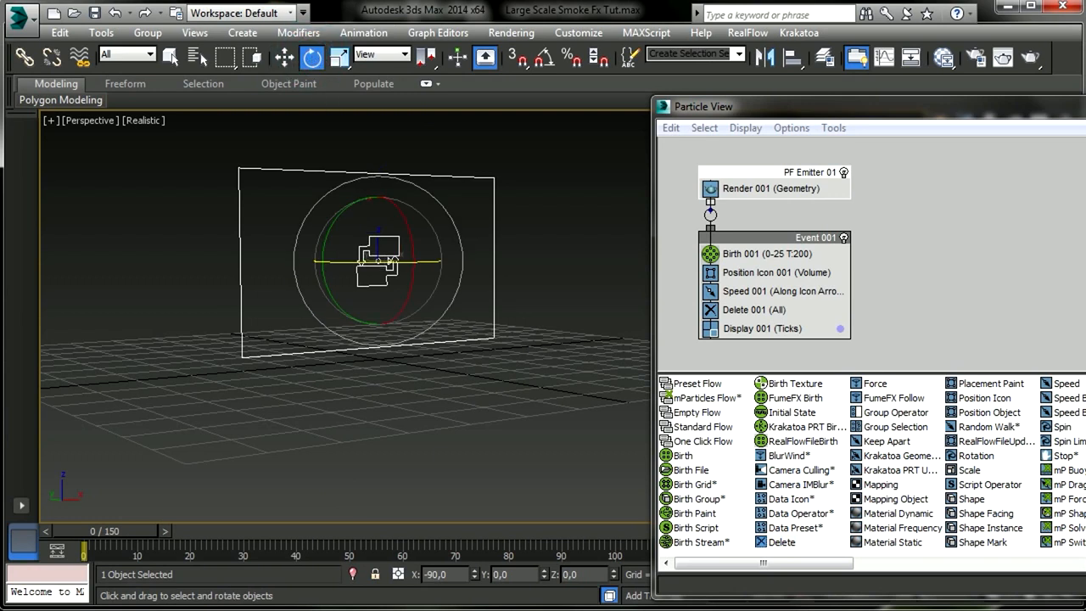
{"action": "left_click", "coordinate": [283, 58]}
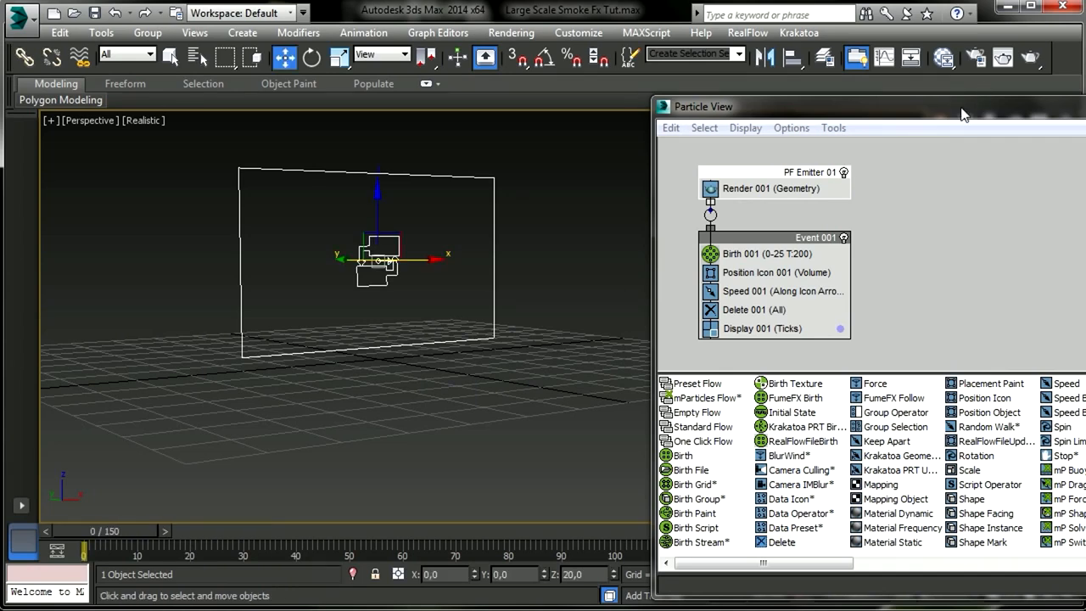
- Set the viewport quantity multiplier of PF Emitter 01 to 100%
{"action": "left_click_drag", "start_coordinate": [957, 110], "coordinate": [516, 150]}
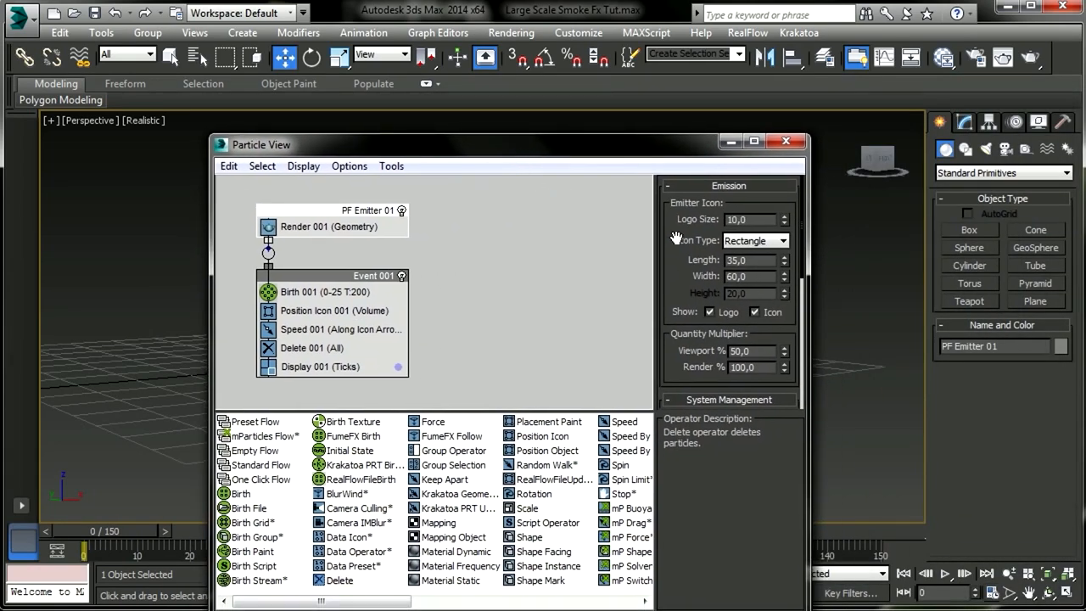
{"action": "left_click_drag", "start_coordinate": [683, 240], "coordinate": [687, 210]}
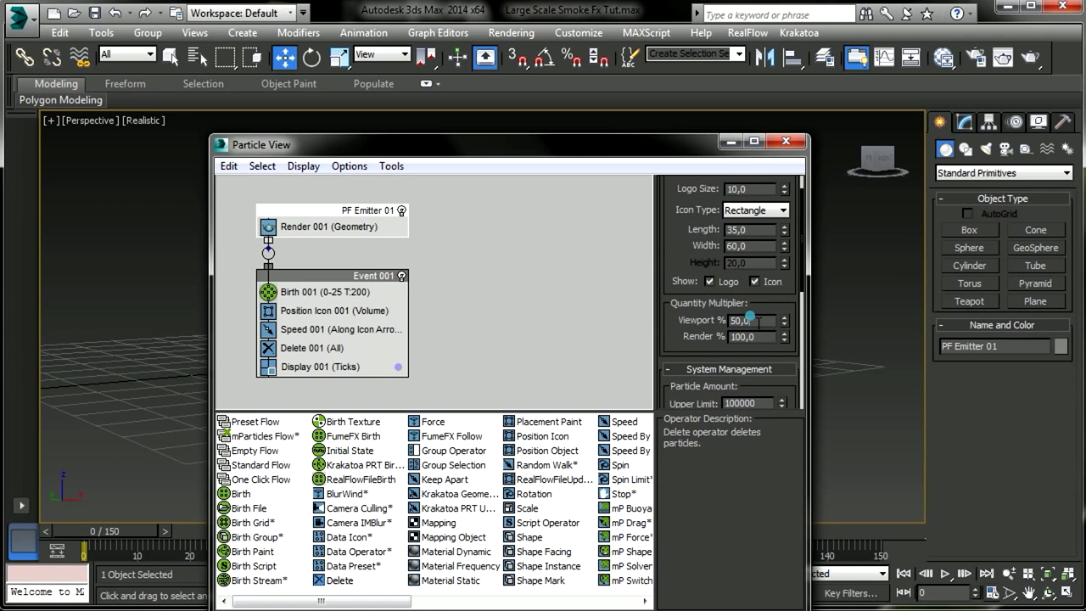
{"action": "double_click", "coordinate": [749, 320]}
{"action": "type", "text": "100"}
{"action": "key", "text": "Return"}
{"action": "left_click", "coordinate": [709, 281]}
- Set the render integration step of PF Emitter 01 to Frame
{"action": "left_click_drag", "start_coordinate": [687, 338], "coordinate": [716, 173]}
{"action": "left_click", "coordinate": [760, 302]}
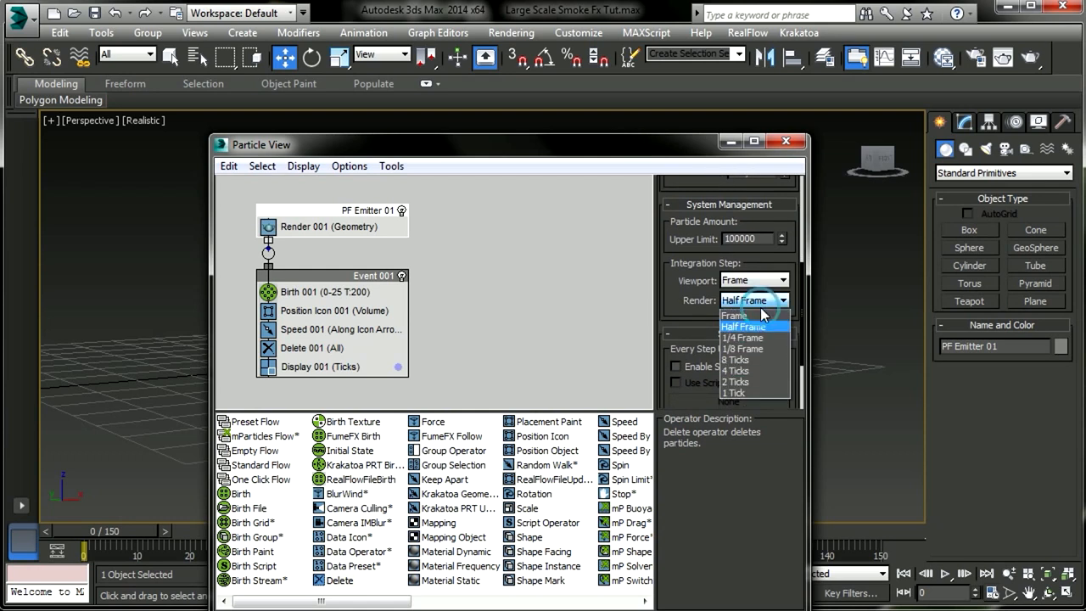
{"action": "left_click", "coordinate": [747, 312]}
{"action": "left_click_drag", "start_coordinate": [683, 306], "coordinate": [675, 220]}
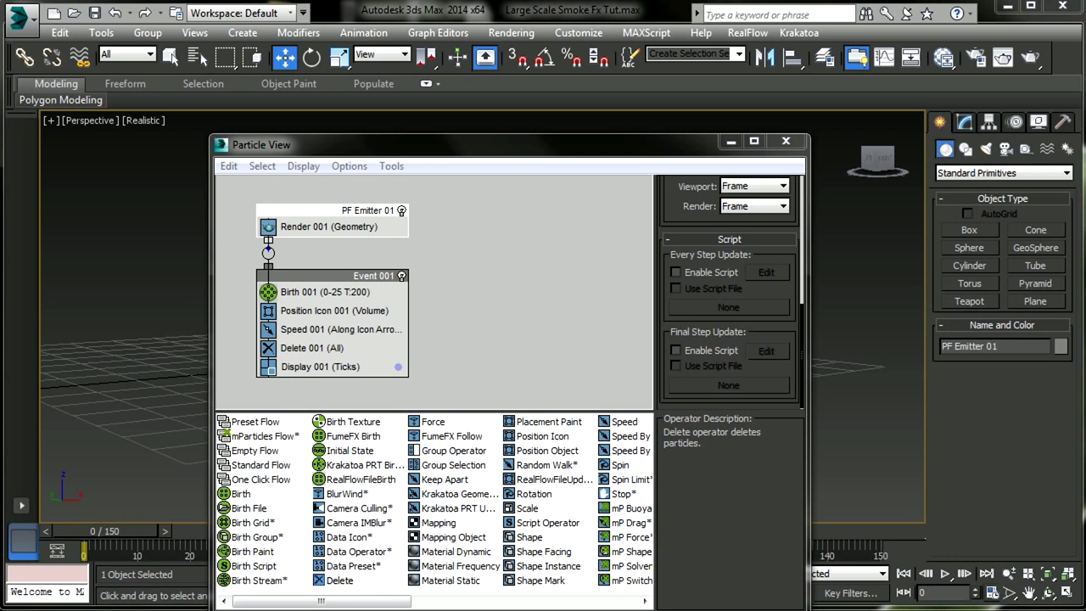
- Set the Birth 001 operator to an emit stop of 200 and an amount of 1750 particles
{"action": "left_click", "coordinate": [323, 296]}
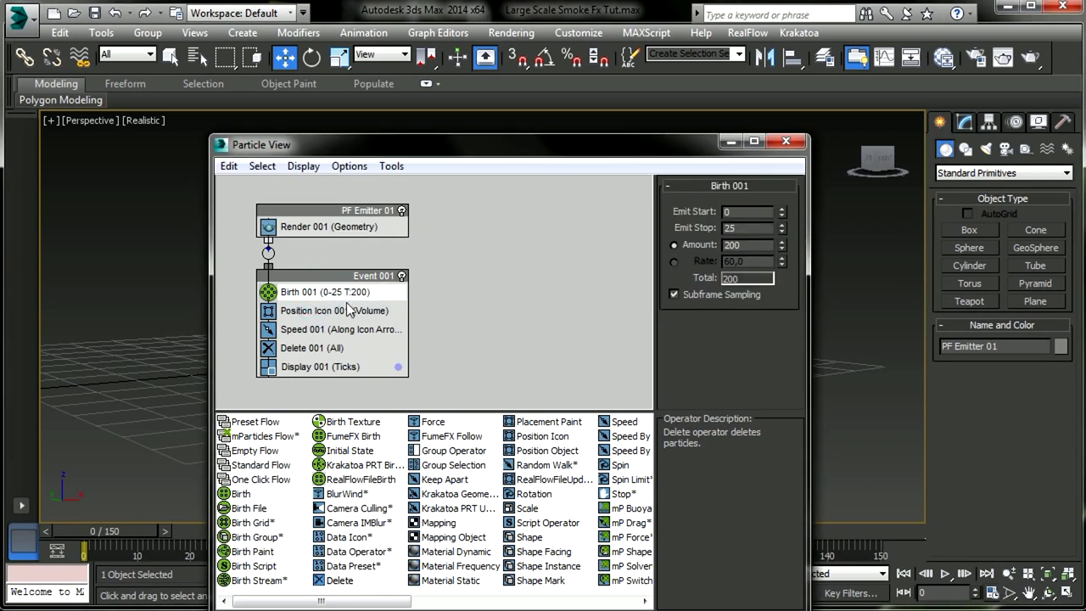
{"action": "double_click", "coordinate": [746, 225]}
{"action": "type", "text": "200"}
{"action": "left_click", "coordinate": [764, 244]}
{"action": "double_click", "coordinate": [764, 244]}
{"action": "type", "text": "15"}
{"action": "key", "text": "Return"}
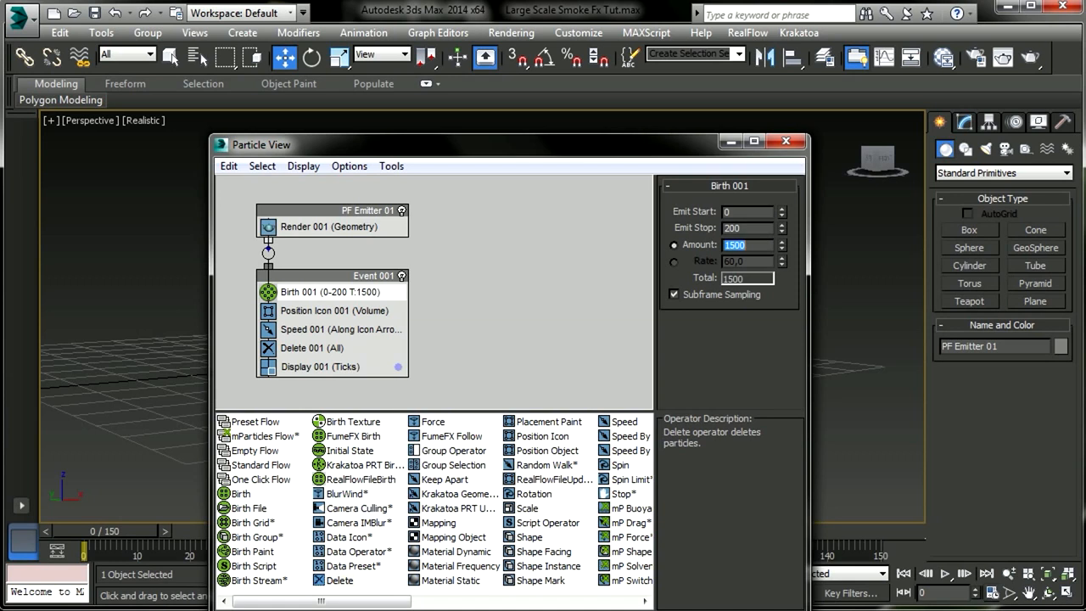
{"action": "type", "text": "2000"}
{"action": "key", "text": "Return"}
{"action": "type", "text": "1"}
{"action": "key", "text": "Return"}
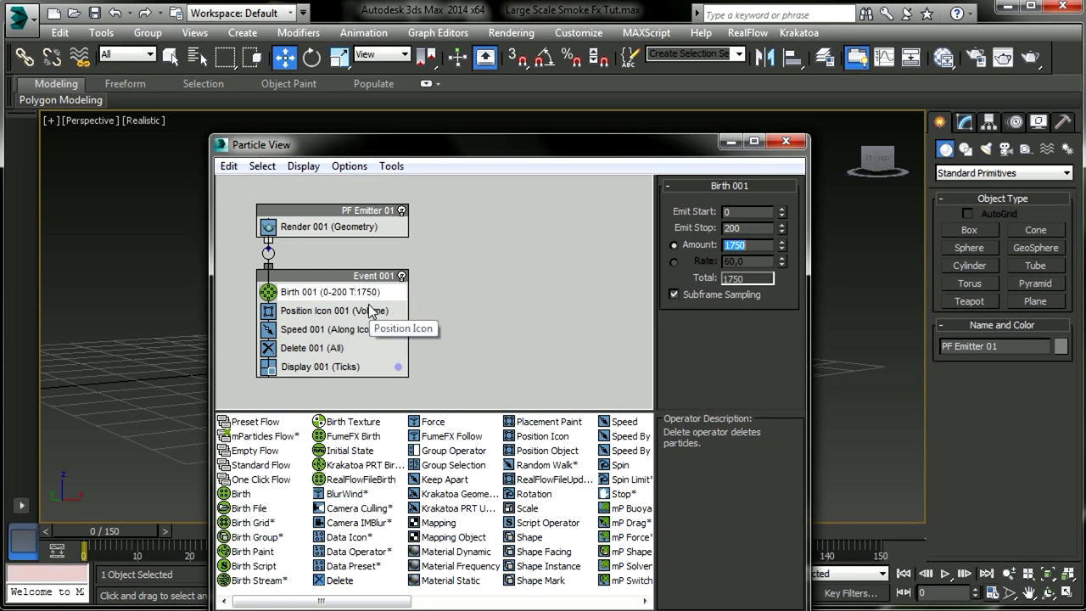
- Set the Speed 001 operator to a speed of 50, a variation of 50 and a divergence of 25
{"action": "left_click", "coordinate": [394, 309]}
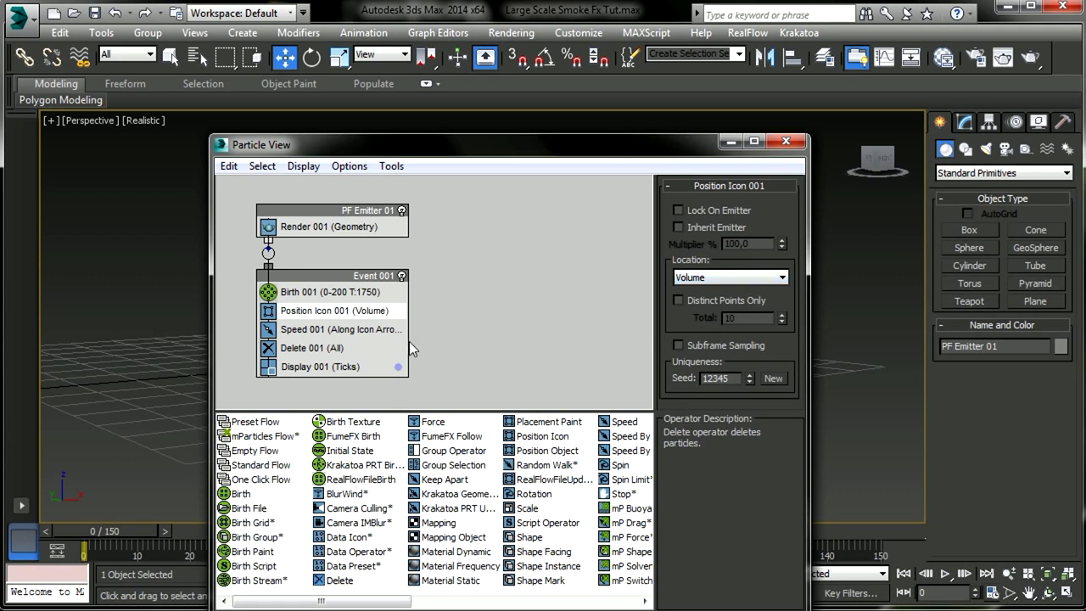
{"action": "left_click", "coordinate": [379, 339]}
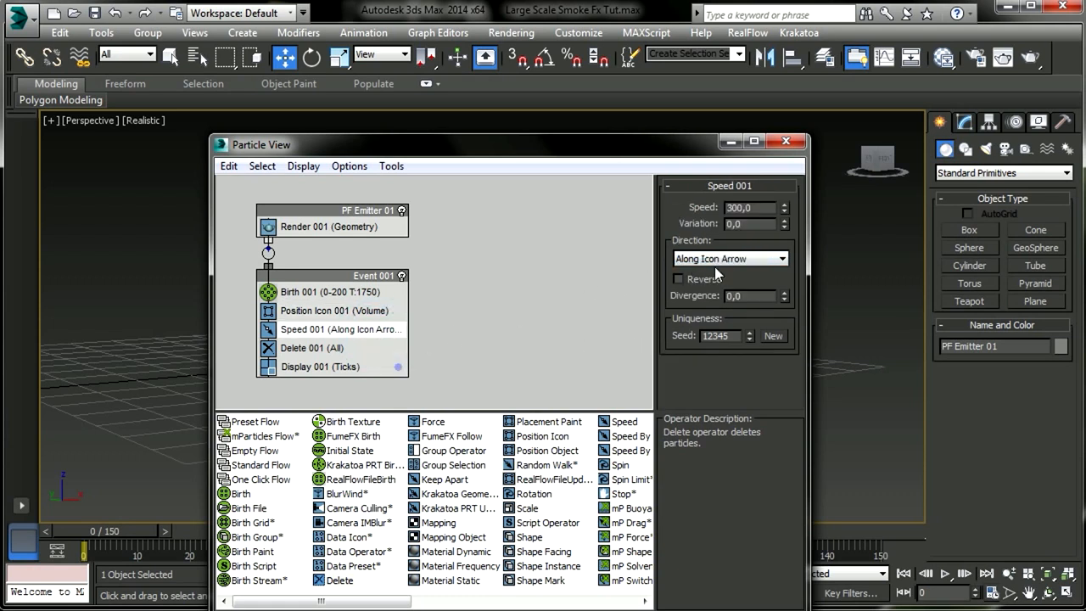
{"action": "double_click", "coordinate": [766, 207]}
{"action": "type", "text": "50"}
{"action": "key", "text": "Tab"}
{"action": "type", "text": "50"}
{"action": "key", "text": "Return"}
{"action": "double_click", "coordinate": [753, 295]}
{"action": "type", "text": "25"}
{"action": "key", "text": "Return"}
- View the emitter from the side at the start of the timeline and review the settings of PF Emitter 01 and its Render operator
{"action": "left_click_drag", "start_coordinate": [621, 149], "coordinate": [1023, 109]}
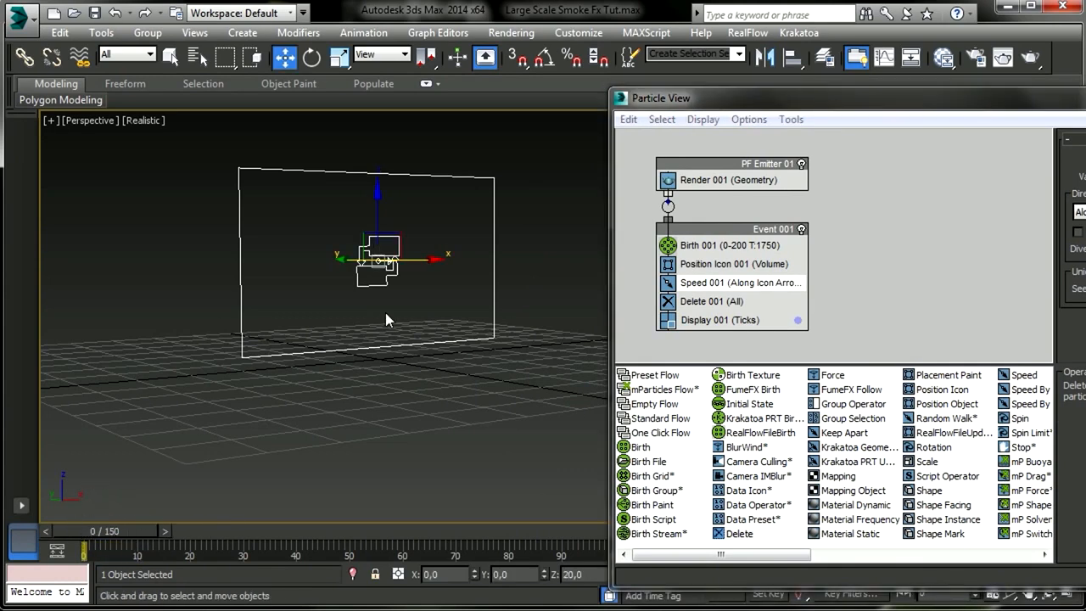
{"action": "middle_click_drag", "start_coordinate": [386, 314], "coordinate": [455, 290], "text": "alt"}
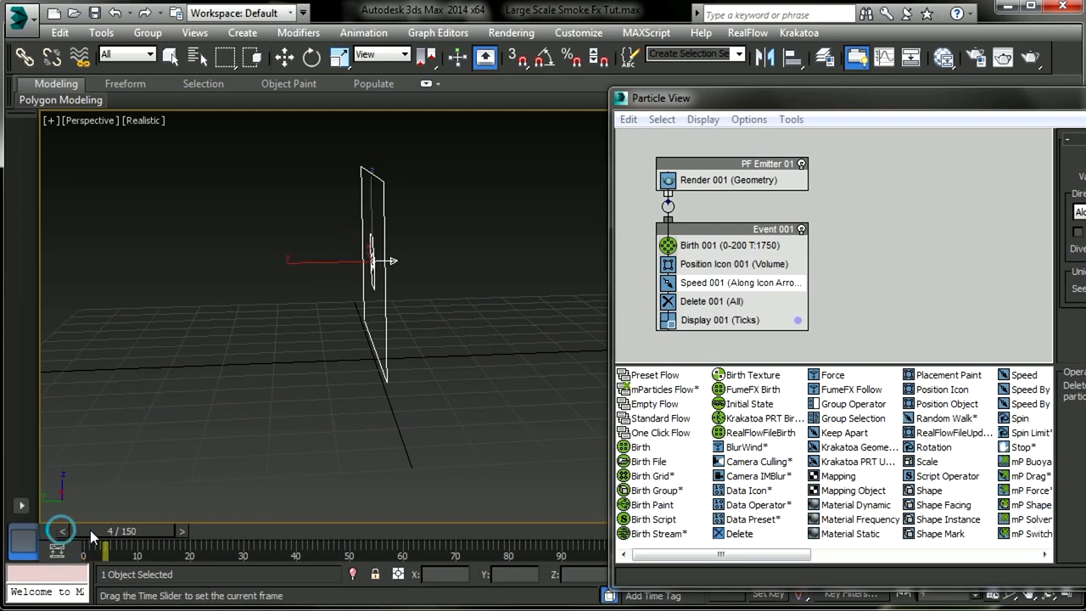
{"action": "left_click_drag", "start_coordinate": [90, 530], "coordinate": [1, 538]}
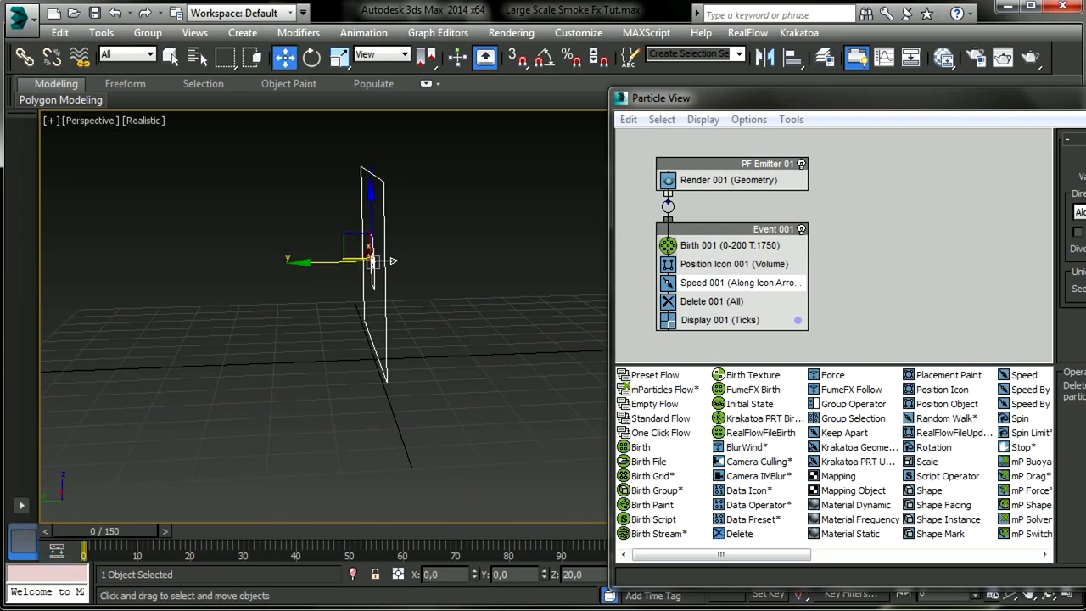
{"action": "left_click", "coordinate": [751, 164]}
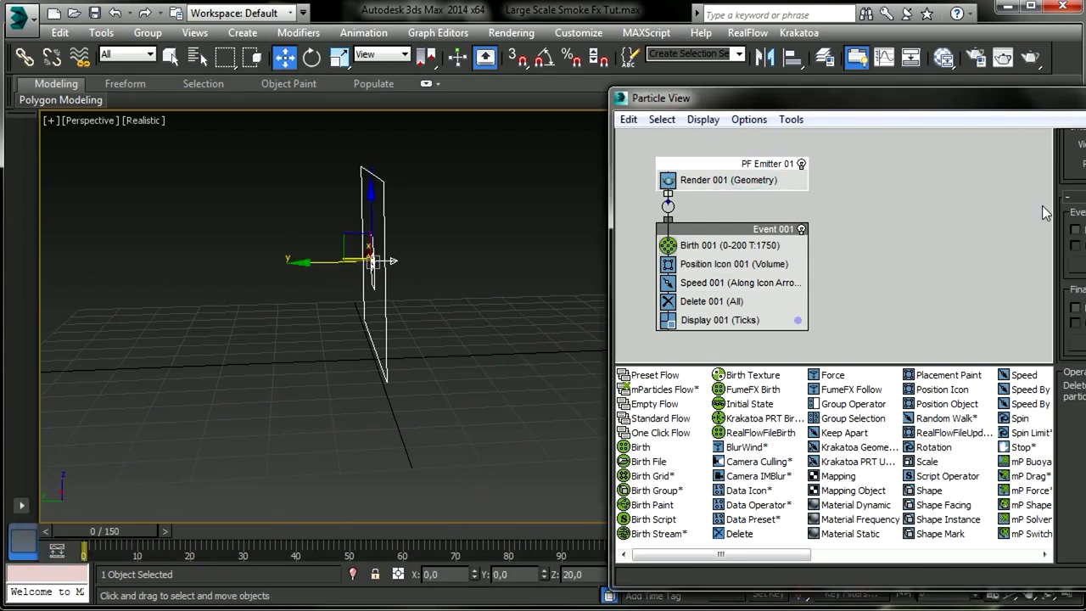
{"action": "left_click", "coordinate": [677, 183]}
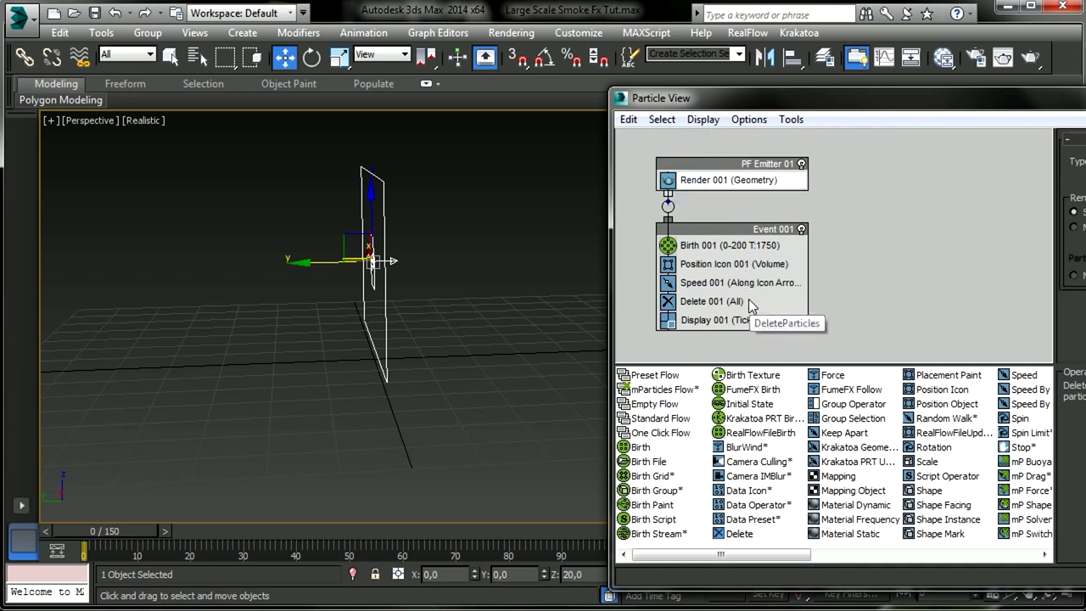
- Set the Delete 001 operator to remove particles by particle age and scrub the timeline to preview the particle stream
{"action": "left_click", "coordinate": [717, 301]}
{"action": "left_click", "coordinate": [1082, 204]}
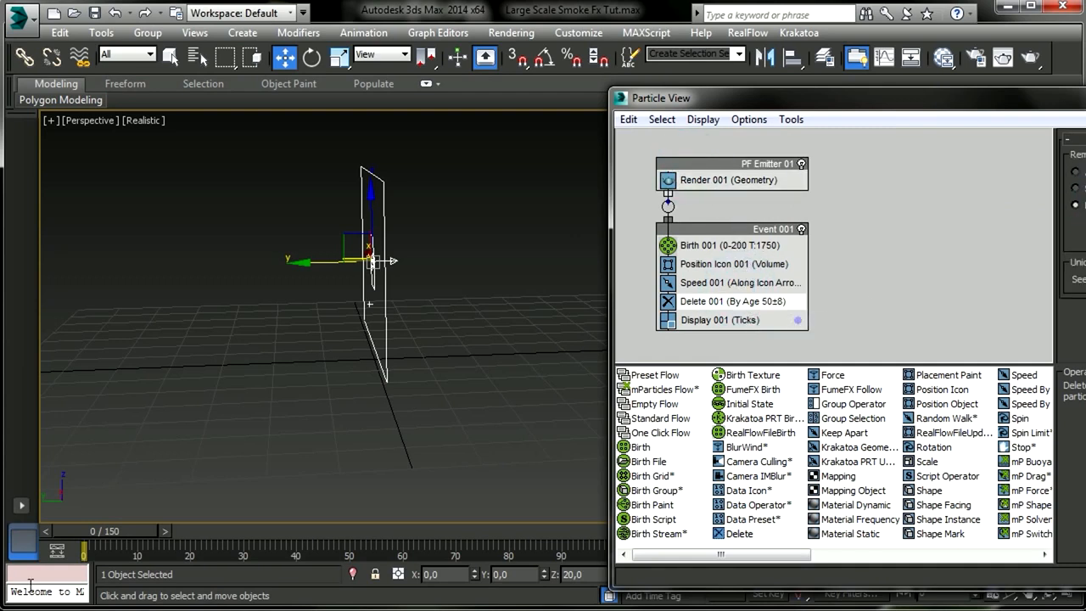
{"action": "left_click_drag", "start_coordinate": [105, 532], "coordinate": [263, 528]}
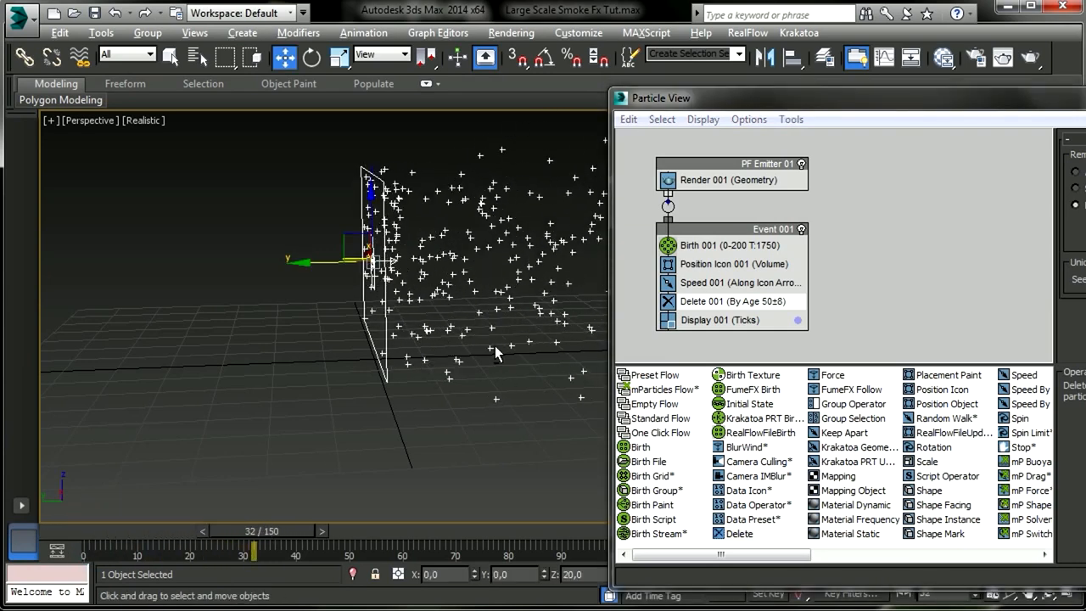
{"action": "middle_click_drag", "start_coordinate": [496, 353], "coordinate": [303, 343], "text": "alt"}
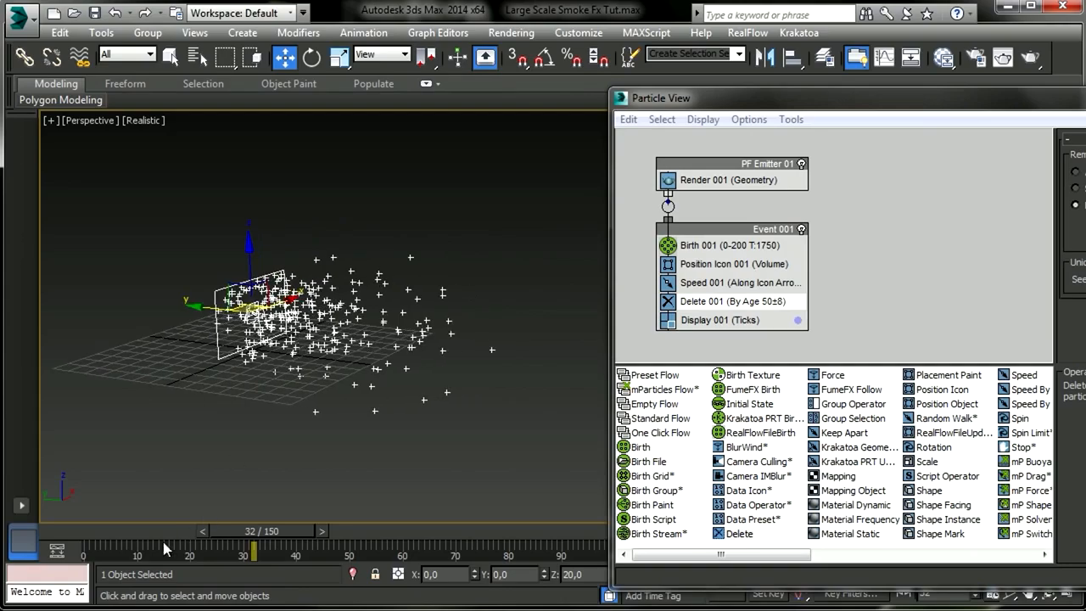
{"action": "left_click_drag", "start_coordinate": [87, 528], "coordinate": [14, 526]}
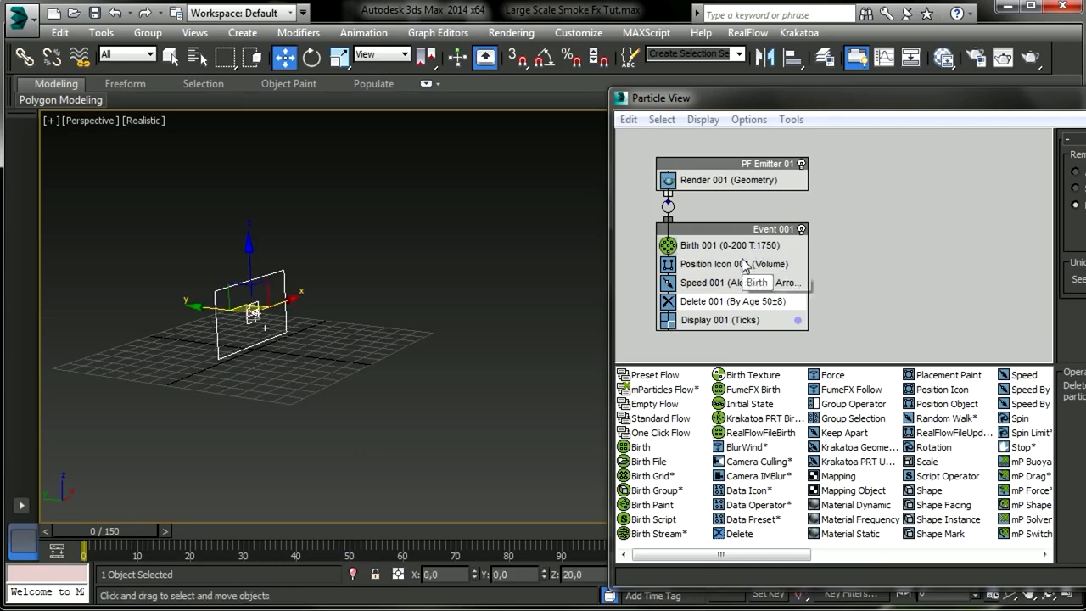
- Set the Delete 001 operator's life span to 3 and variation to 2, and close Particle View
{"action": "left_click_drag", "start_coordinate": [792, 100], "coordinate": [537, 87]}
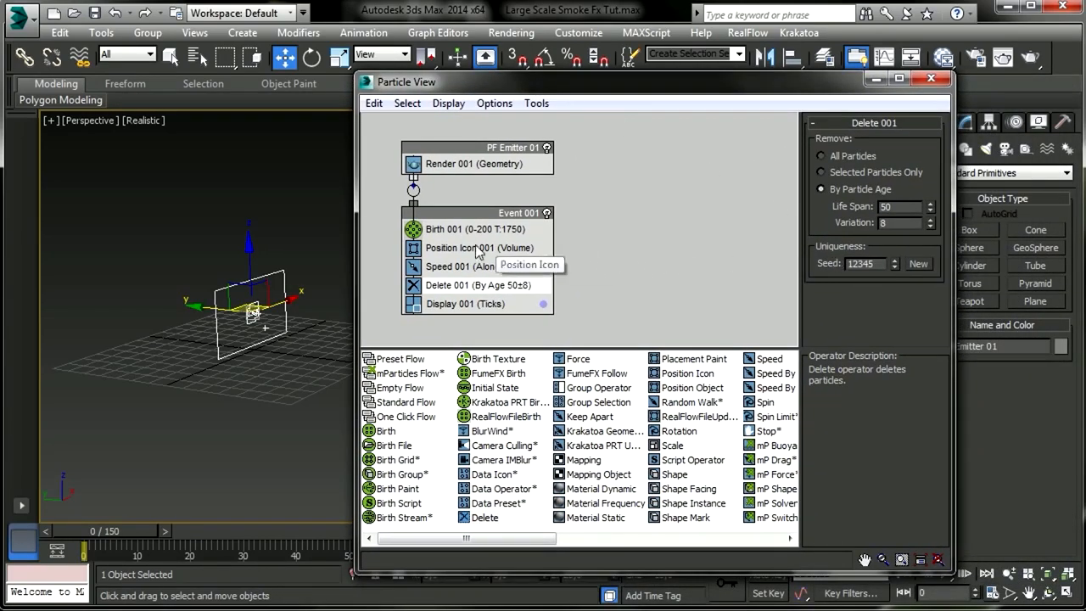
{"action": "left_click", "coordinate": [450, 267]}
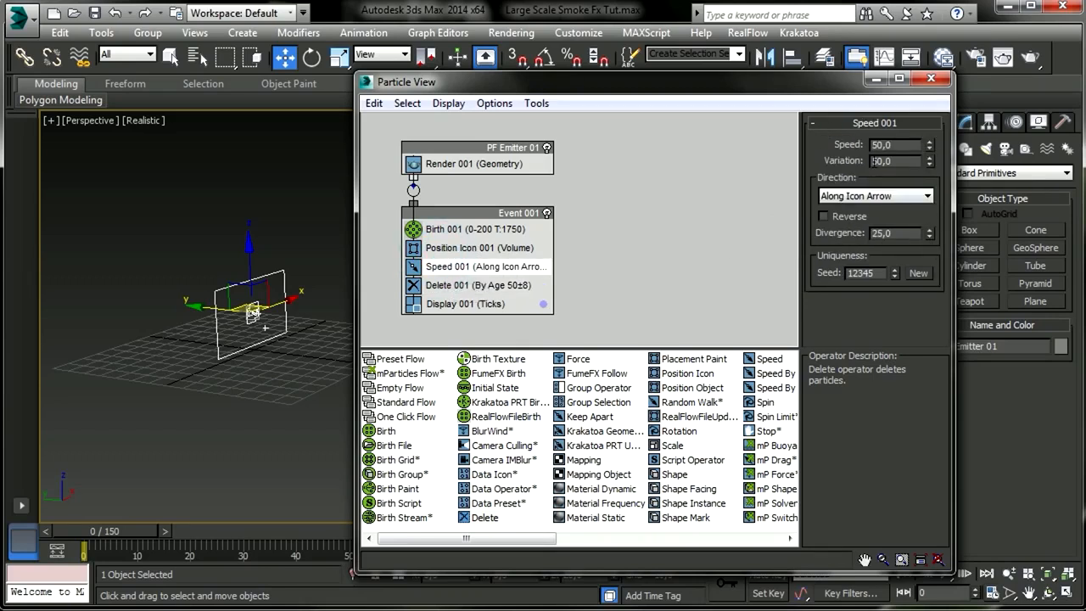
{"action": "left_click", "coordinate": [469, 288]}
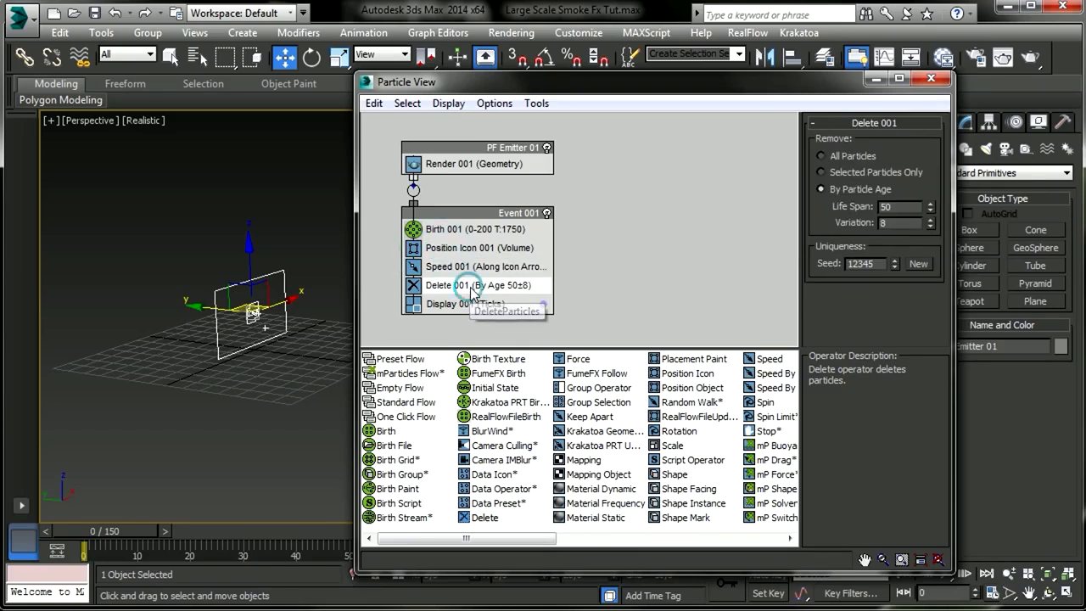
{"action": "double_click", "coordinate": [883, 207]}
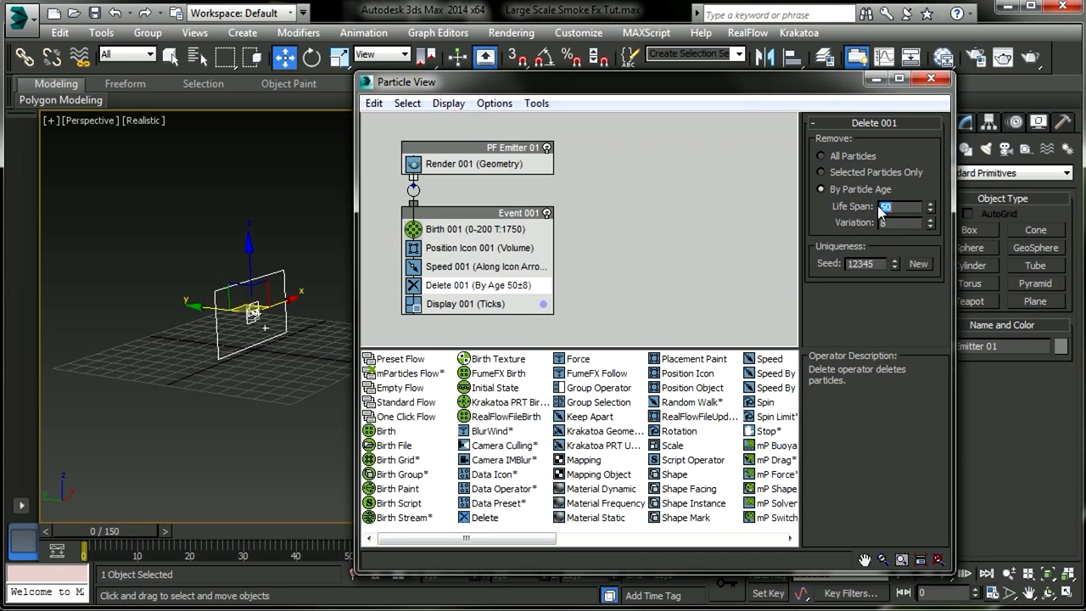
{"action": "type", "text": "3"}
{"action": "key", "text": "Tab"}
{"action": "type", "text": "2"}
{"action": "left_click", "coordinate": [500, 304]}
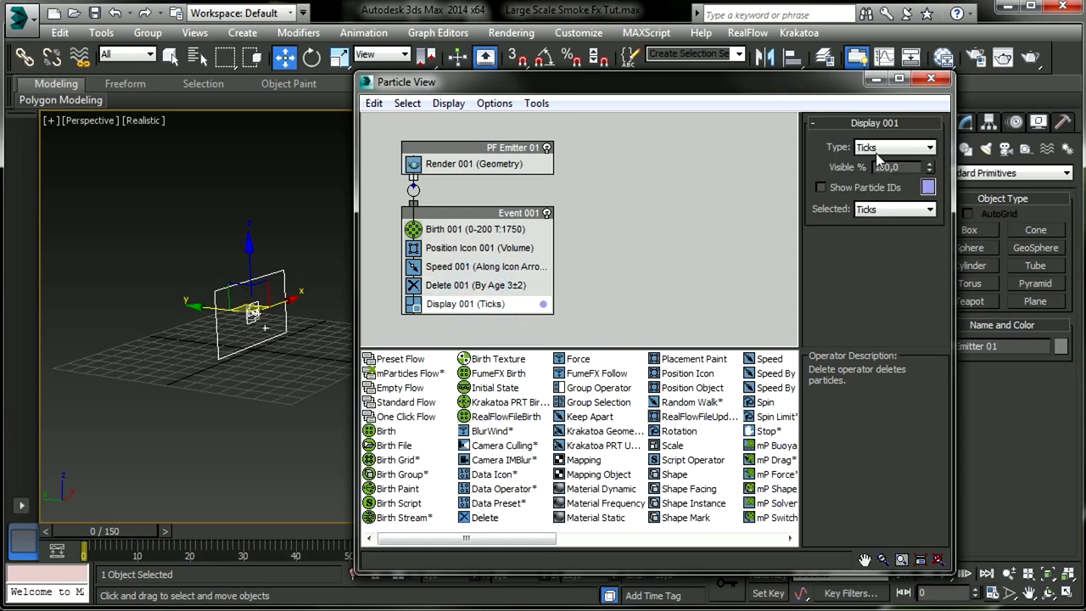
{"action": "left_click", "coordinate": [931, 78]}
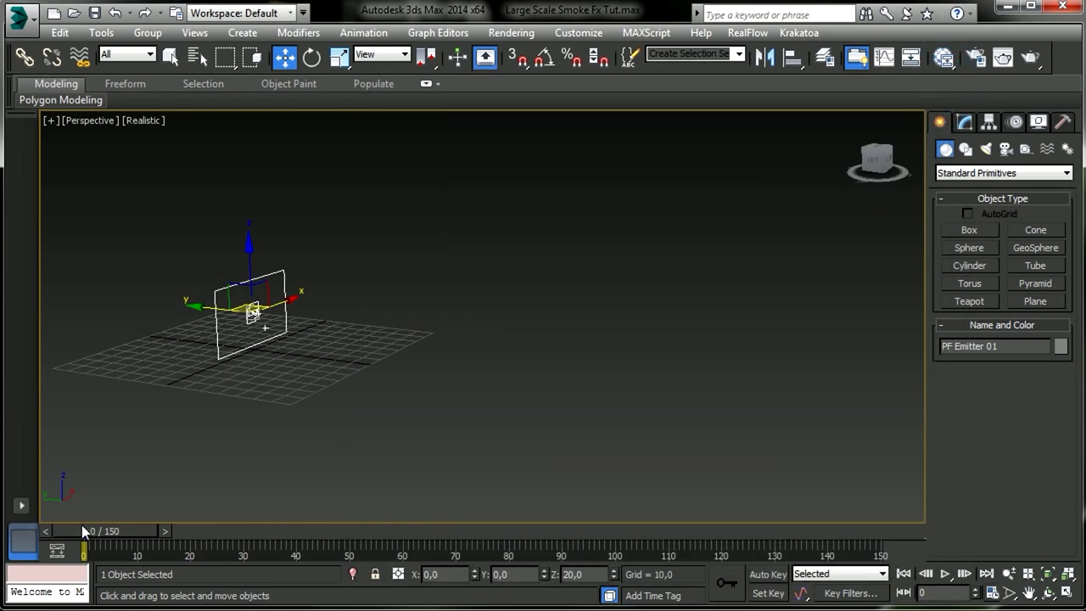
- Play the animation to check the emitted particles and return to frame 0
{"action": "mouse_move", "coordinate": [82, 525]}
{"action": "left_mouse_down"}
{"action": "mouse_move", "coordinate": [269, 538]}
{"action": "mouse_move", "coordinate": [745, 518]}
{"action": "mouse_move", "coordinate": [354, 545]}
{"action": "mouse_move", "coordinate": [85, 534]}
{"action": "left_mouse_up"}
{"action": "key", "text": "w"}
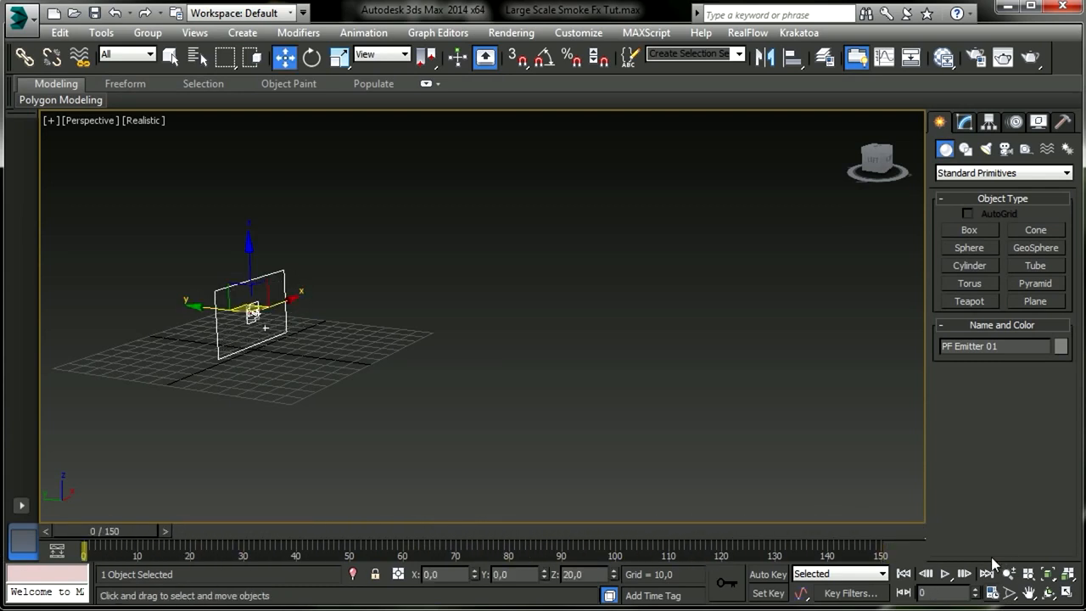
{"action": "left_click", "coordinate": [948, 575]}
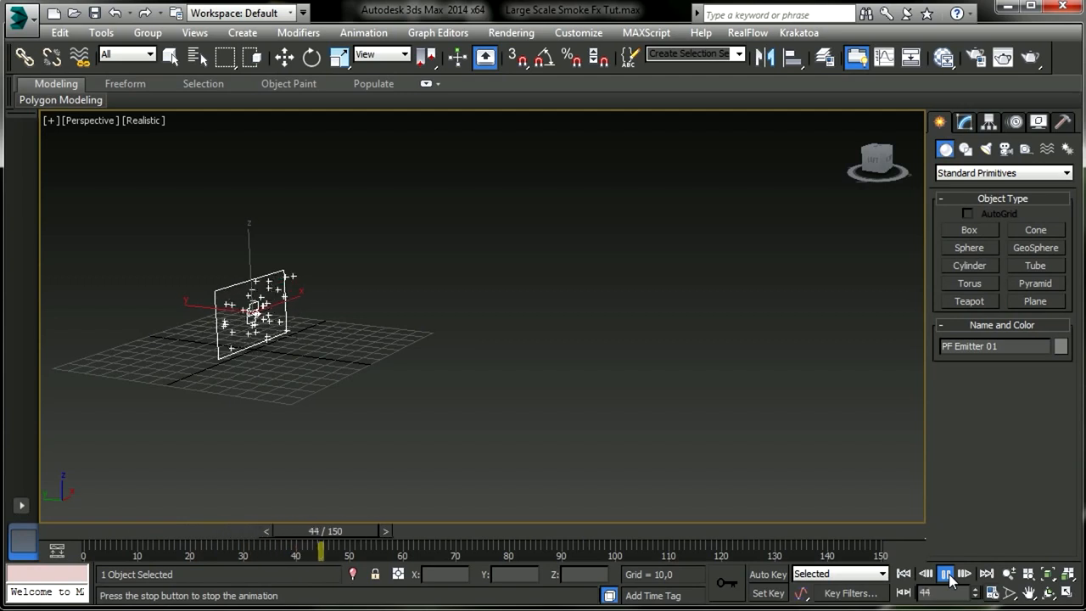
{"action": "left_click", "coordinate": [948, 574]}
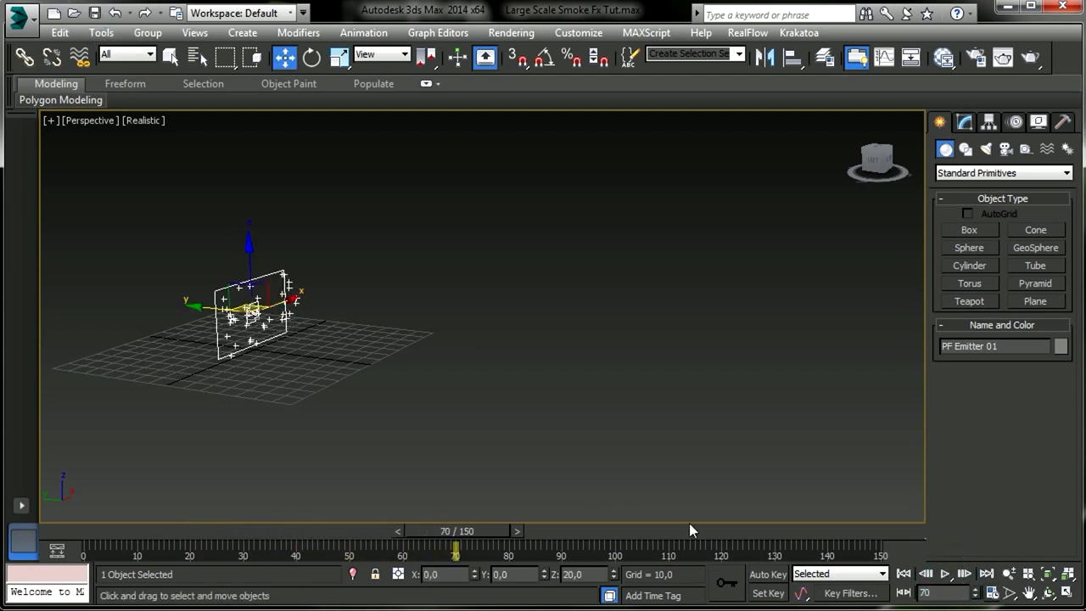
{"action": "left_click", "coordinate": [903, 573]}
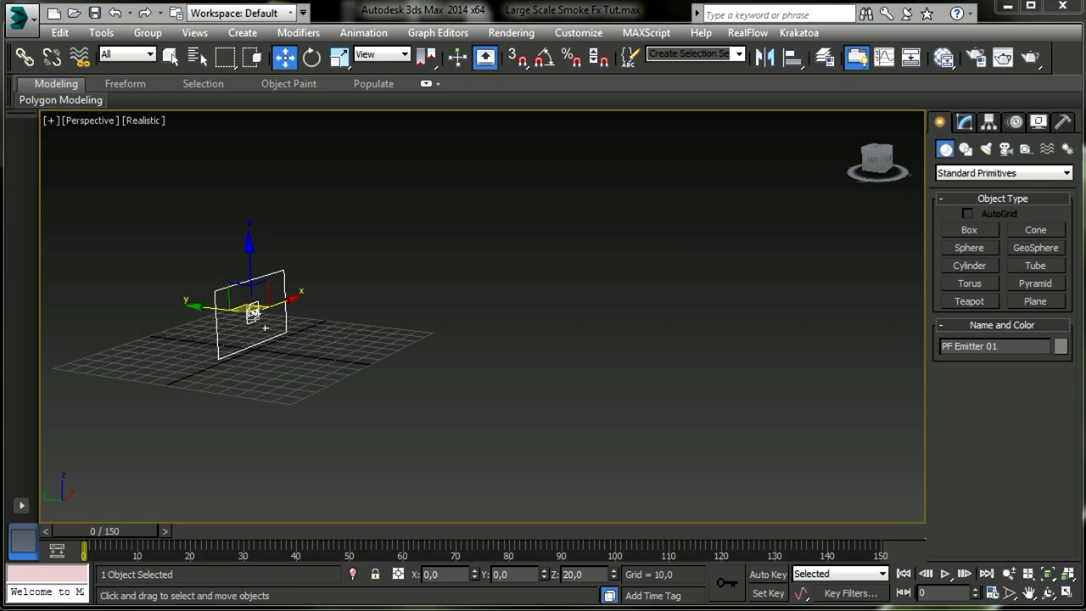
- Create a FumeFX container beside the emitter, about 55 wide, 23 long and 19 high
{"action": "left_click", "coordinate": [974, 172]}
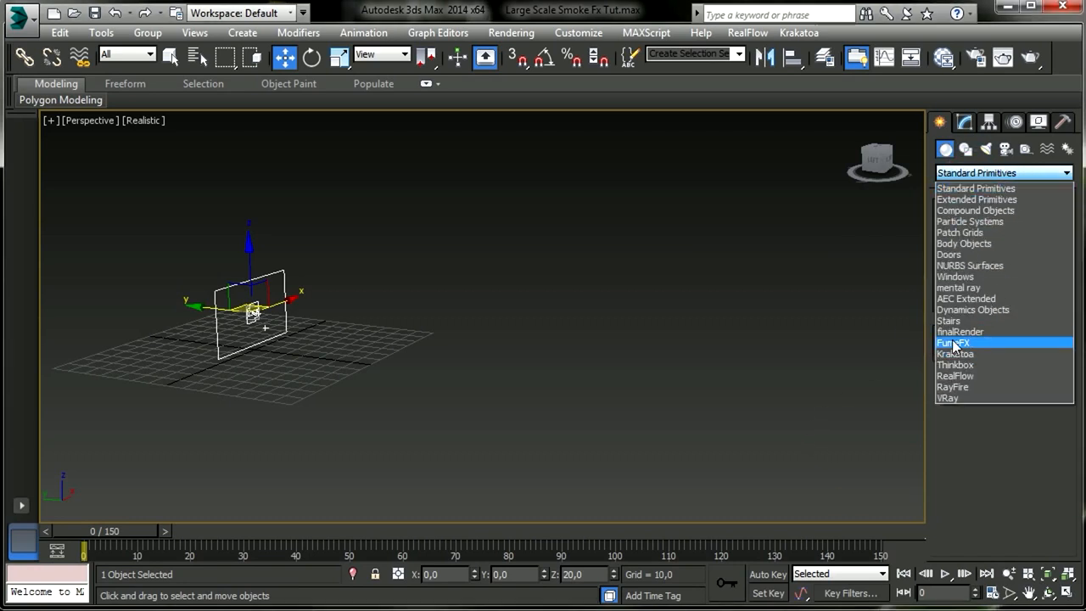
{"action": "left_click", "coordinate": [955, 344]}
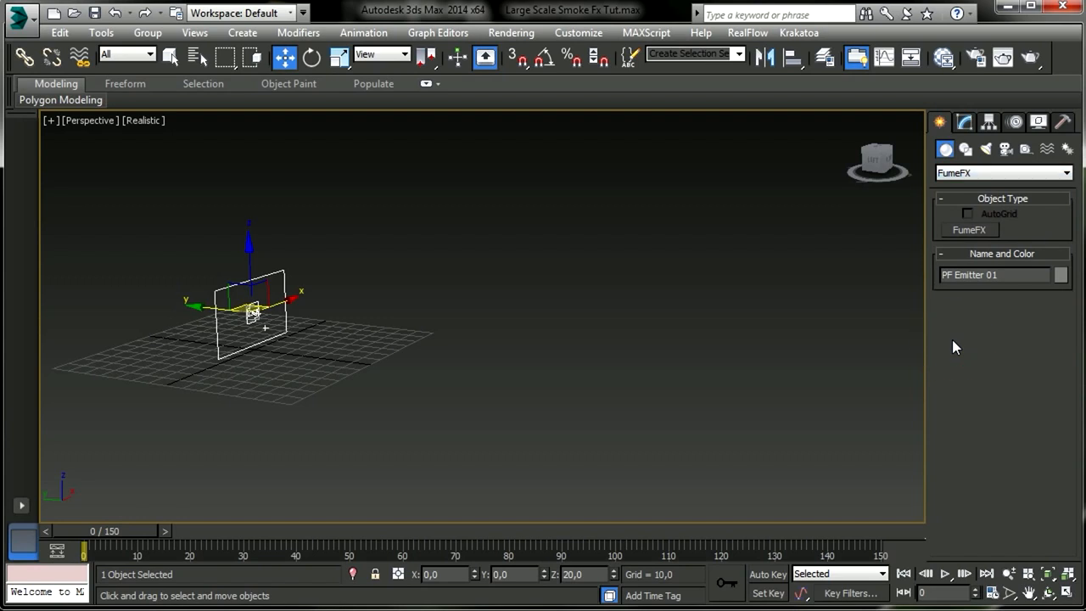
{"action": "left_click", "coordinate": [970, 231]}
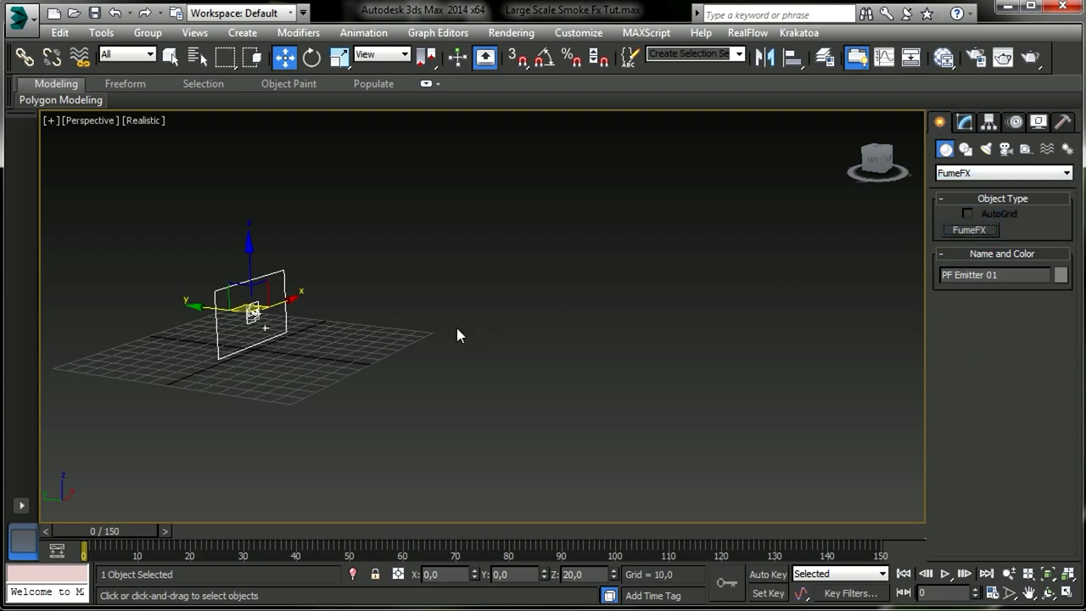
{"action": "left_click_drag", "start_coordinate": [267, 359], "coordinate": [368, 342]}
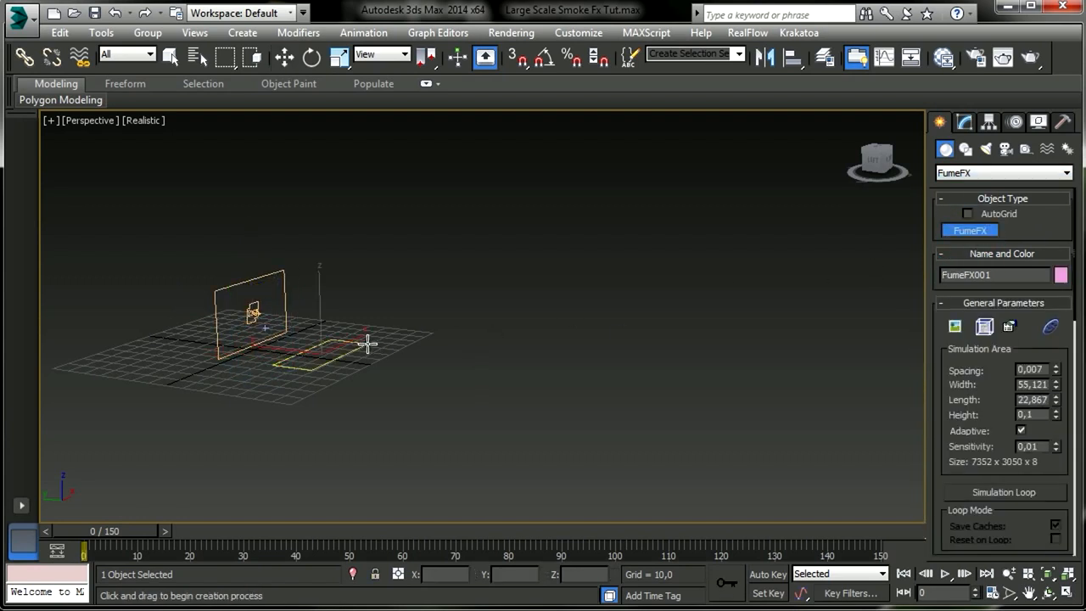
{"action": "left_click", "coordinate": [364, 305]}
{"action": "right_click", "coordinate": [364, 306]}
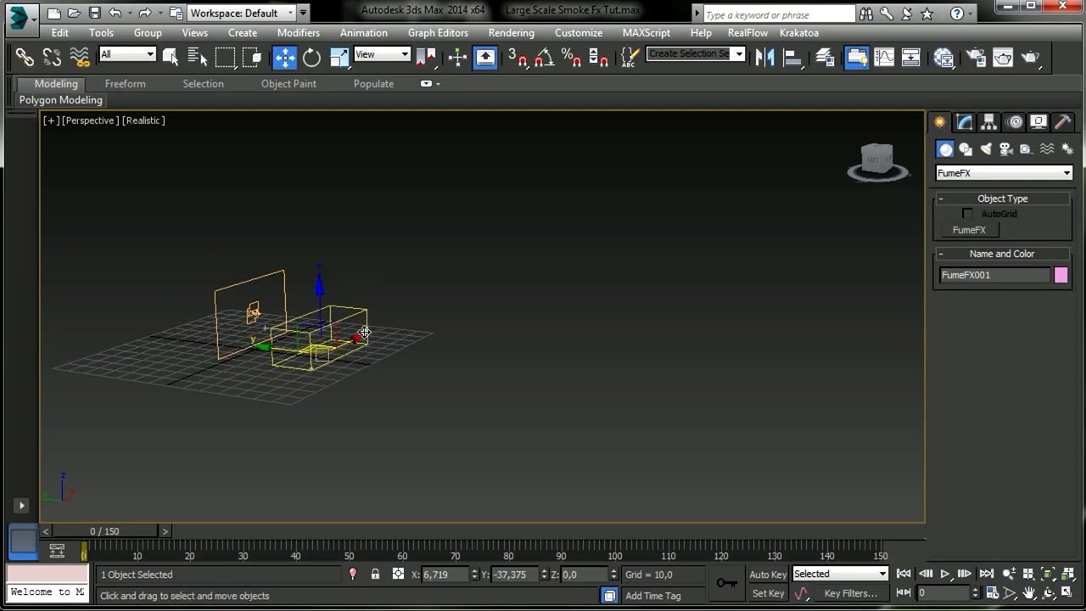
- Rename the FumeFX container as PF Container 01
{"action": "left_click", "coordinate": [965, 122]}
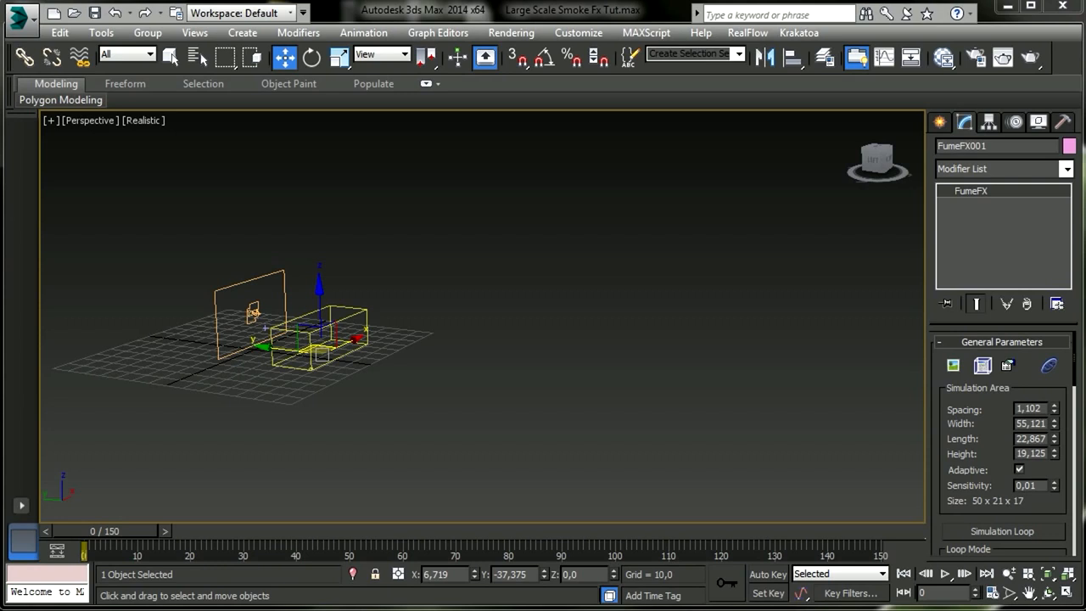
{"action": "left_click", "coordinate": [976, 145]}
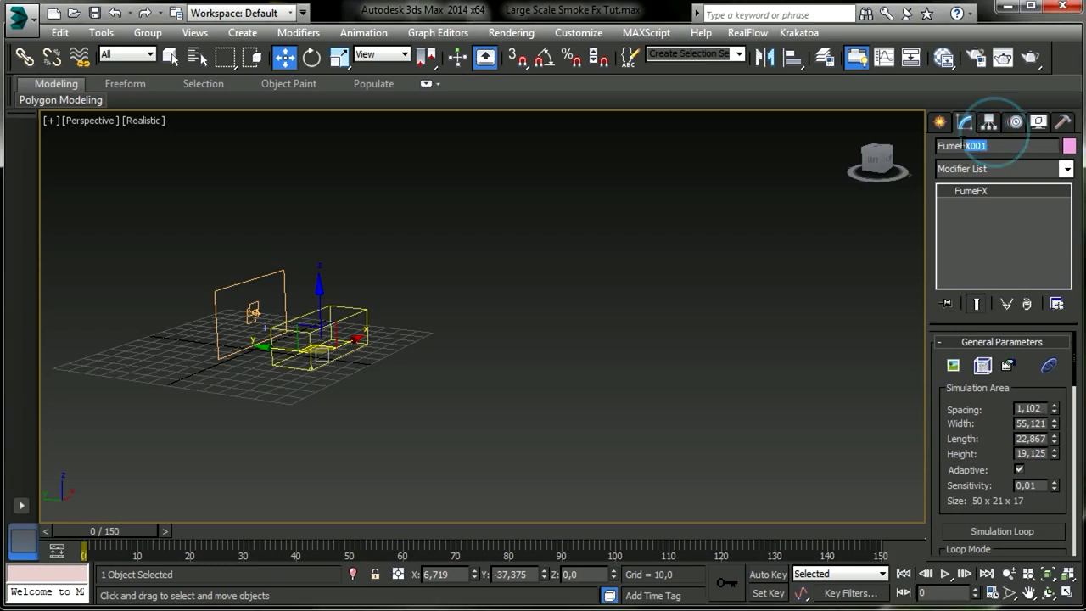
{"action": "type", "text": "PF"}
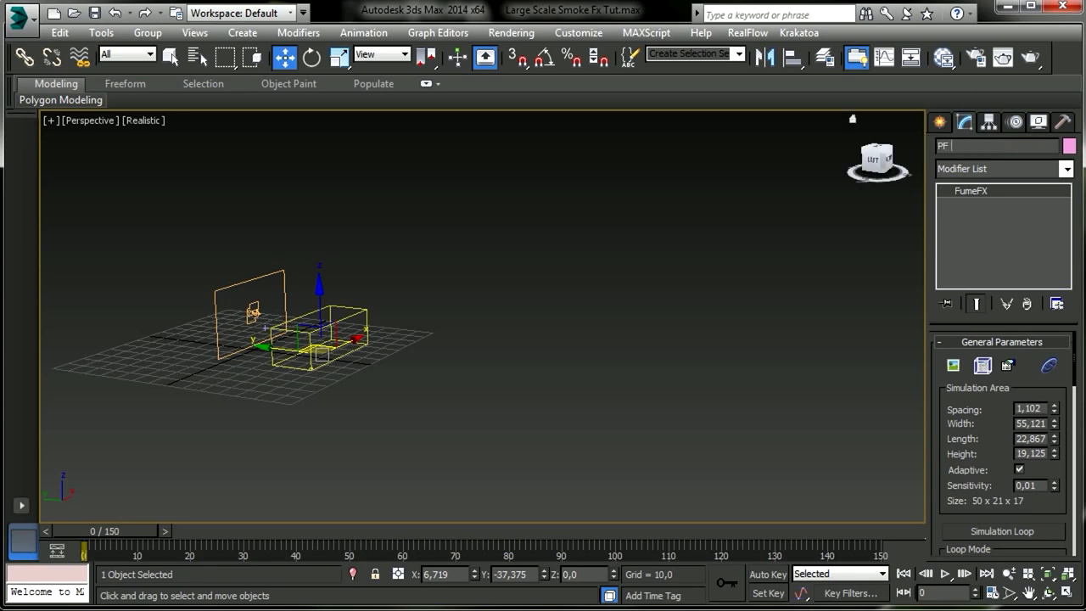
{"action": "type", "text": " Container 01"}
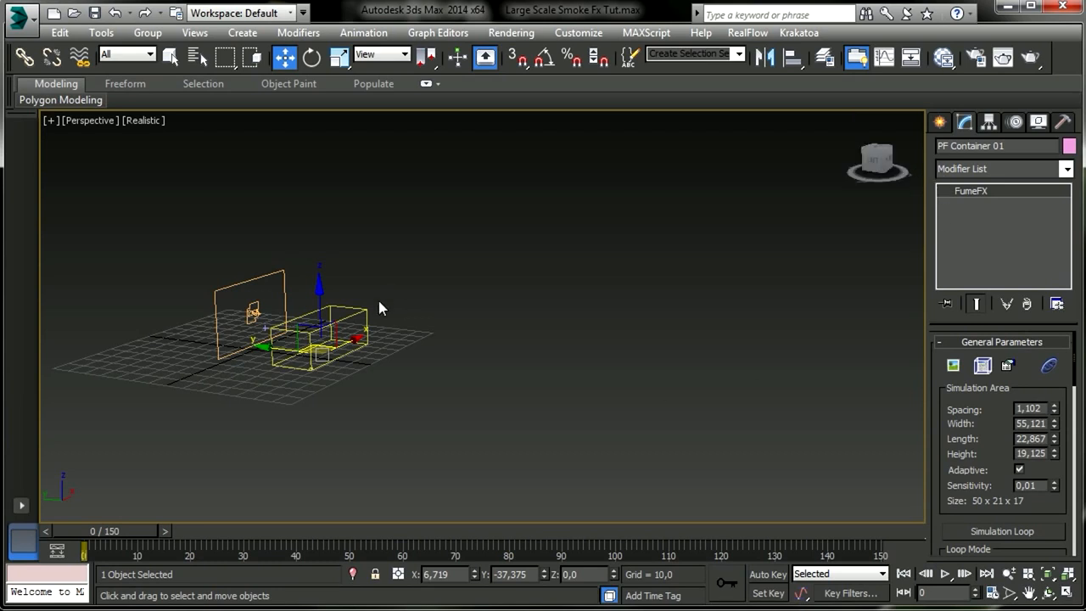
- Position PF Container 01 at X 3 and Y -150
{"action": "left_click", "coordinate": [448, 574]}
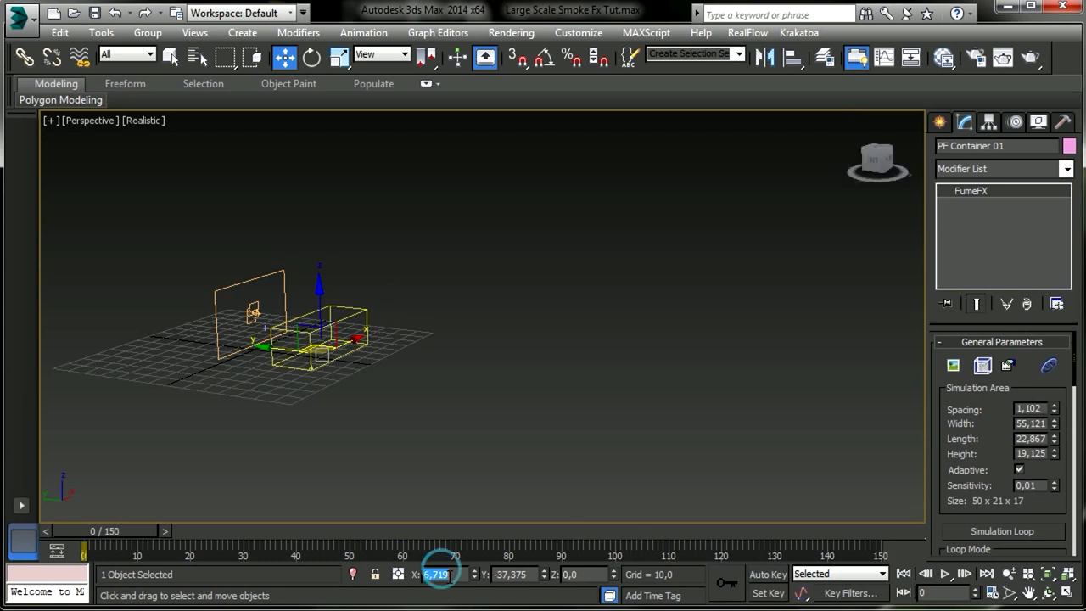
{"action": "type", "text": "3"}
{"action": "key", "text": "Tab"}
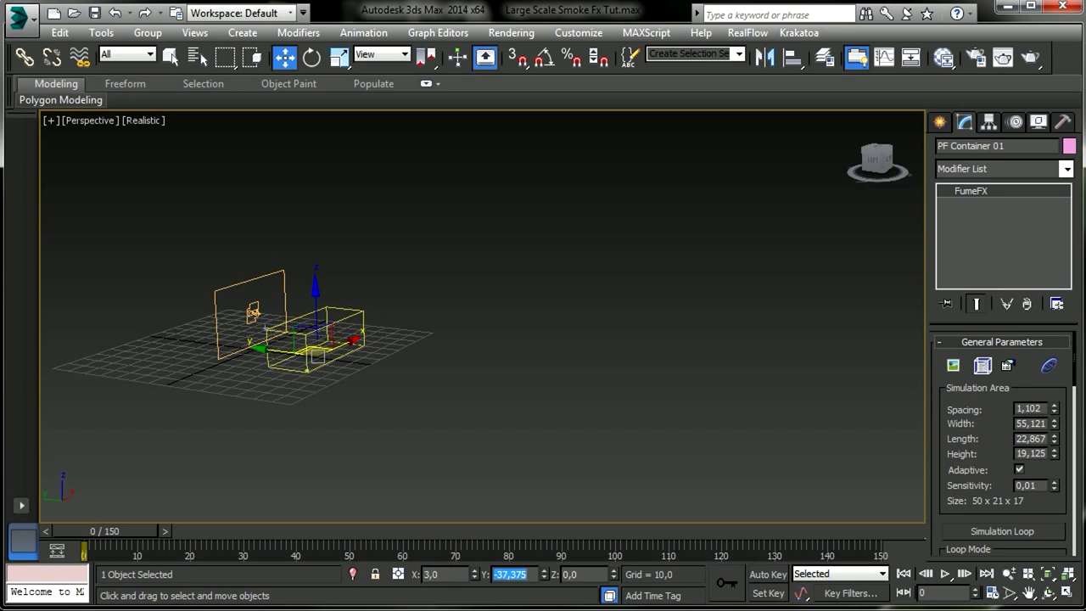
{"action": "type", "text": "-150"}
{"action": "key", "text": "Return"}
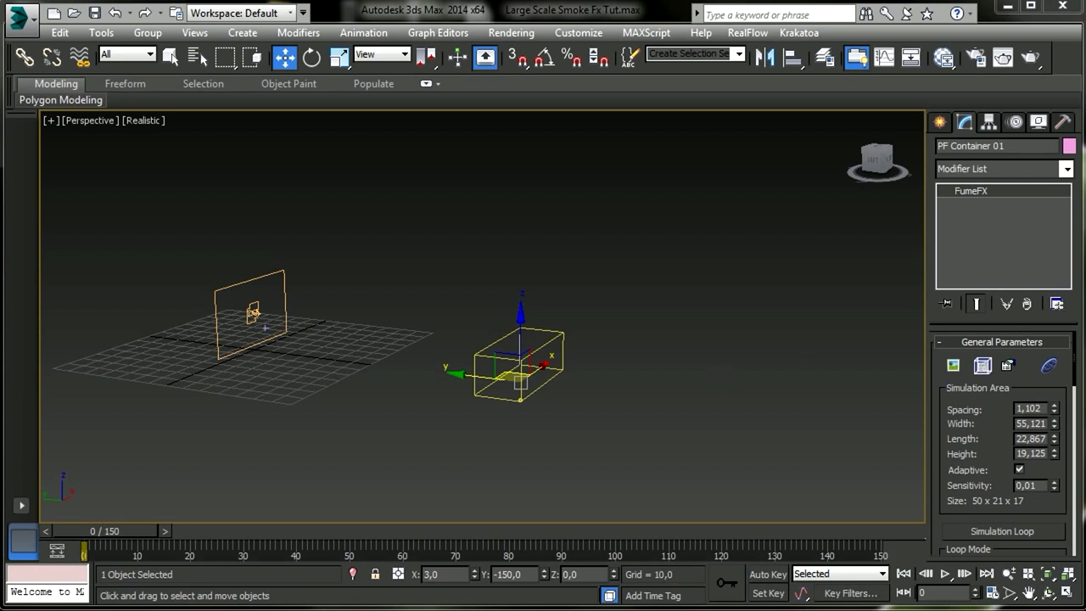
- Set the simulation area of PF Container 01 to a width of 260, a length of 340 and a height of 140
{"action": "double_click", "coordinate": [1031, 423]}
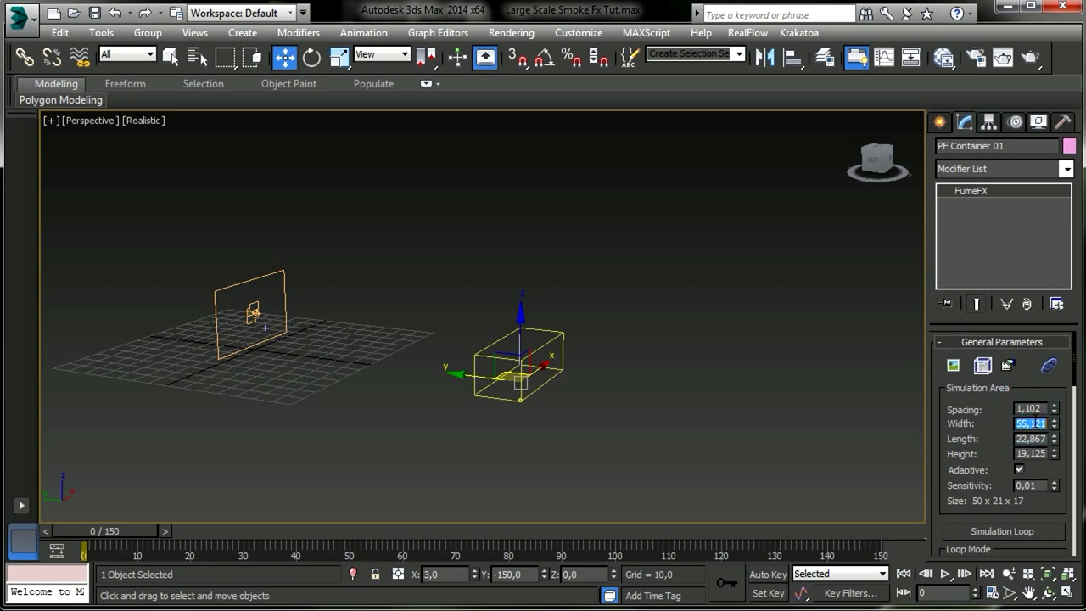
{"action": "type", "text": "258"}
{"action": "key", "text": "Return"}
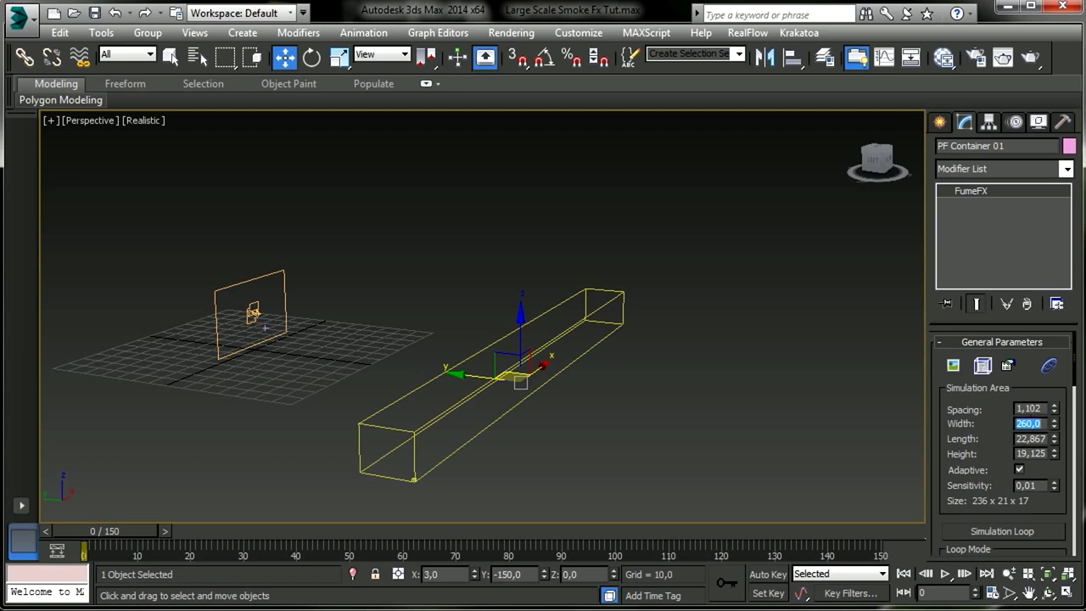
{"action": "double_click", "coordinate": [1030, 439]}
{"action": "type", "text": "340"}
{"action": "key", "text": "Return"}
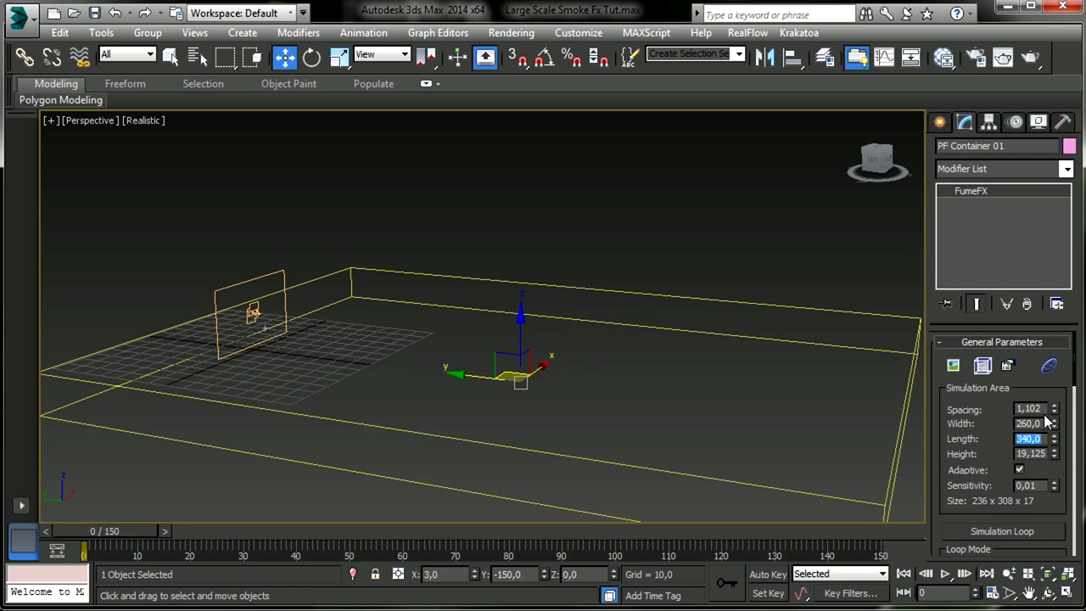
{"action": "double_click", "coordinate": [1024, 455]}
{"action": "type", "text": "140"}
{"action": "key", "text": "Return"}
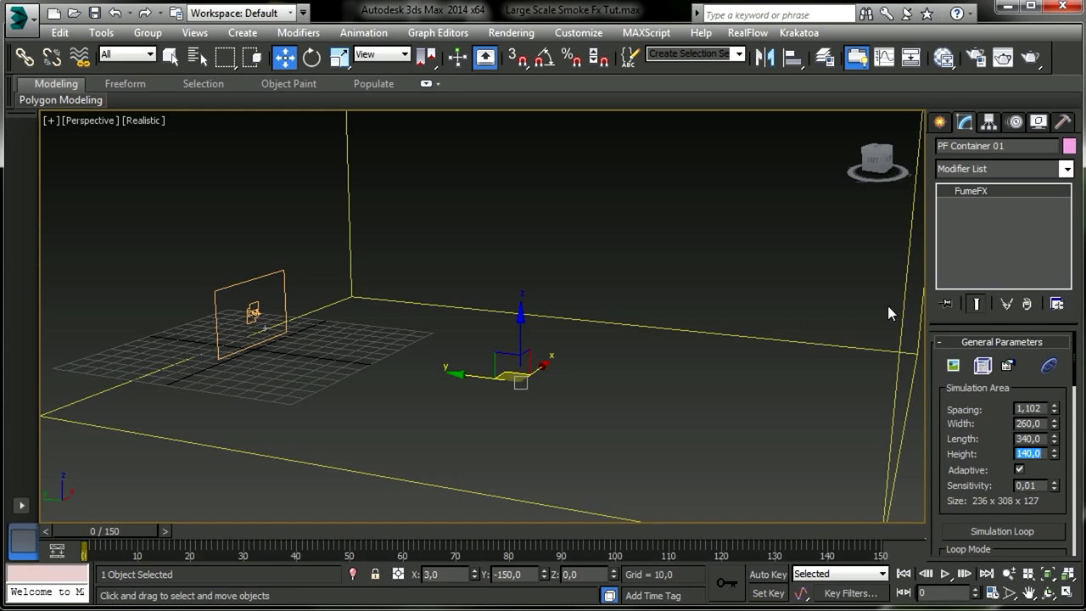
- Scrub the timeline to frame 52 and examine the particles inside the container from different angles
{"action": "scroll", "coordinate": [646, 379], "scroll_direction": "down", "scroll_amount": 5}
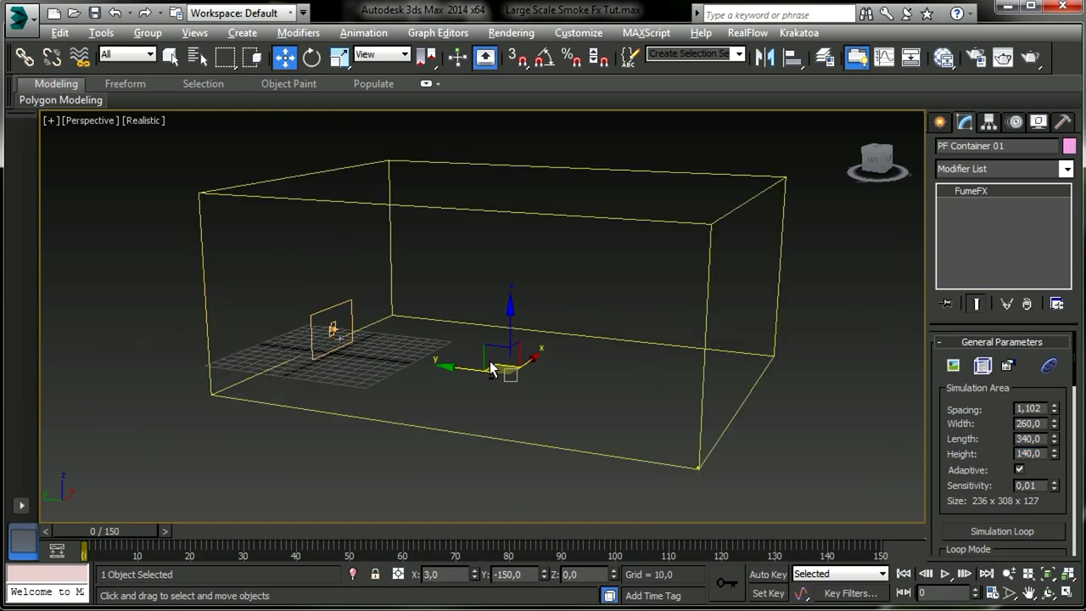
{"action": "scroll", "coordinate": [536, 383], "scroll_direction": "up", "scroll_amount": 2}
{"action": "middle_click_drag", "start_coordinate": [536, 383], "coordinate": [535, 488], "text": "alt"}
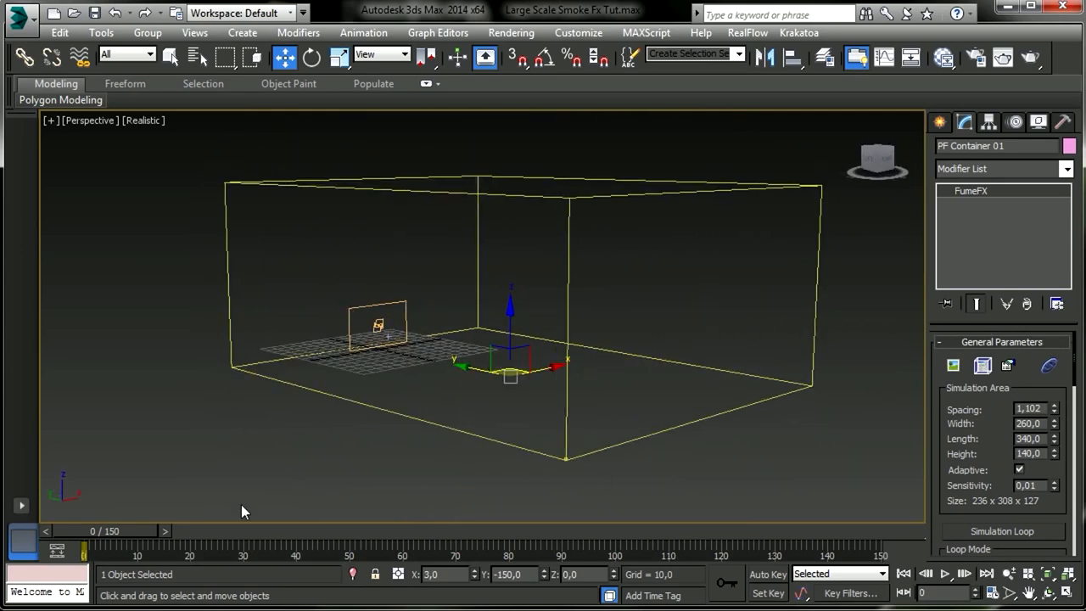
{"action": "left_click_drag", "start_coordinate": [101, 534], "coordinate": [364, 535]}
{"action": "middle_click_drag", "start_coordinate": [403, 435], "coordinate": [427, 449], "text": "alt"}
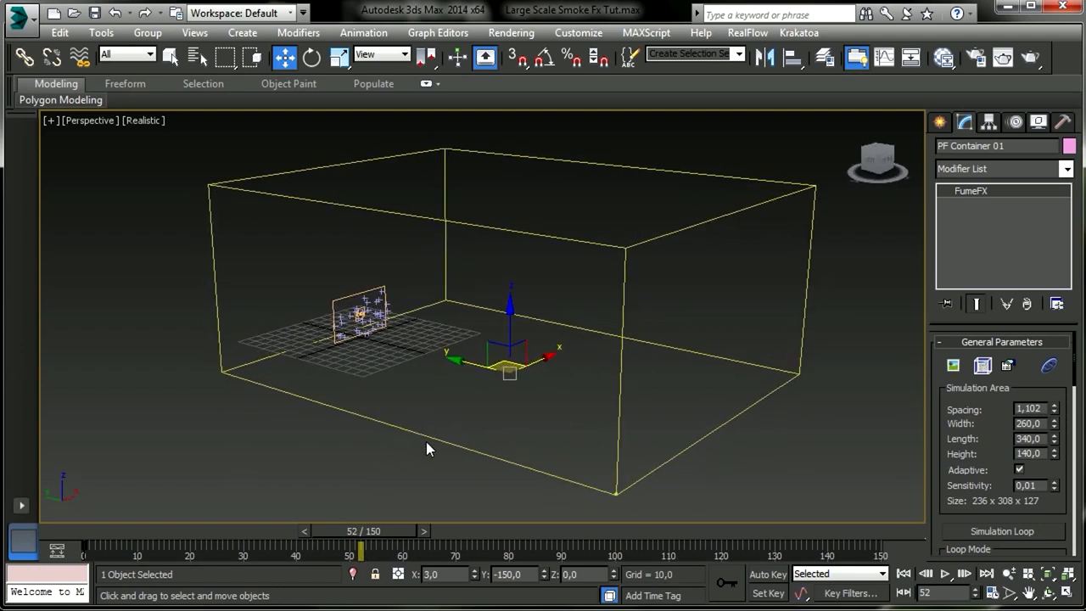
- Set the spacing of PF Container 01 to 0.3 and open its FumeFX simulation settings
{"action": "double_click", "coordinate": [1040, 407]}
{"action": "type", "text": "0,3"}
{"action": "key", "text": "Return"}
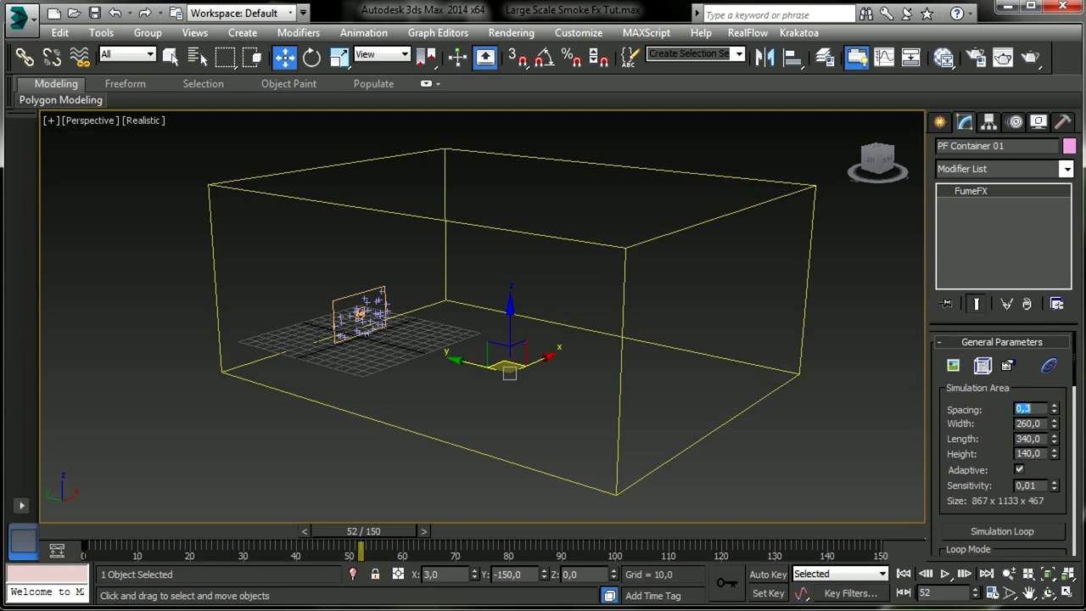
{"action": "left_click", "coordinate": [983, 365]}
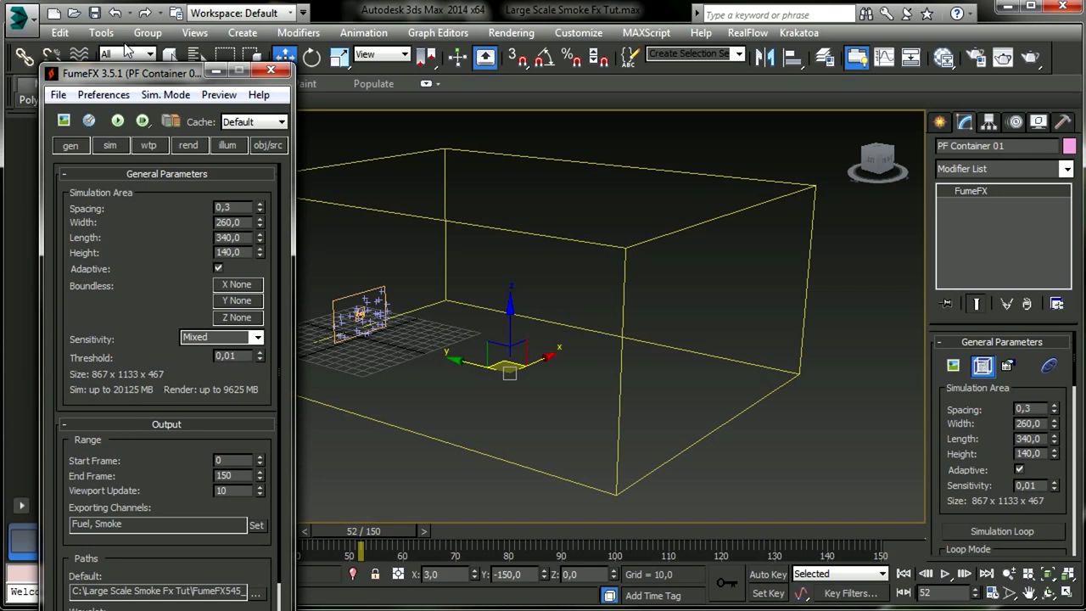
- Save the scene and return the timeline to frame 0, putting away the FumeFX settings window
{"action": "left_click", "coordinate": [96, 14]}
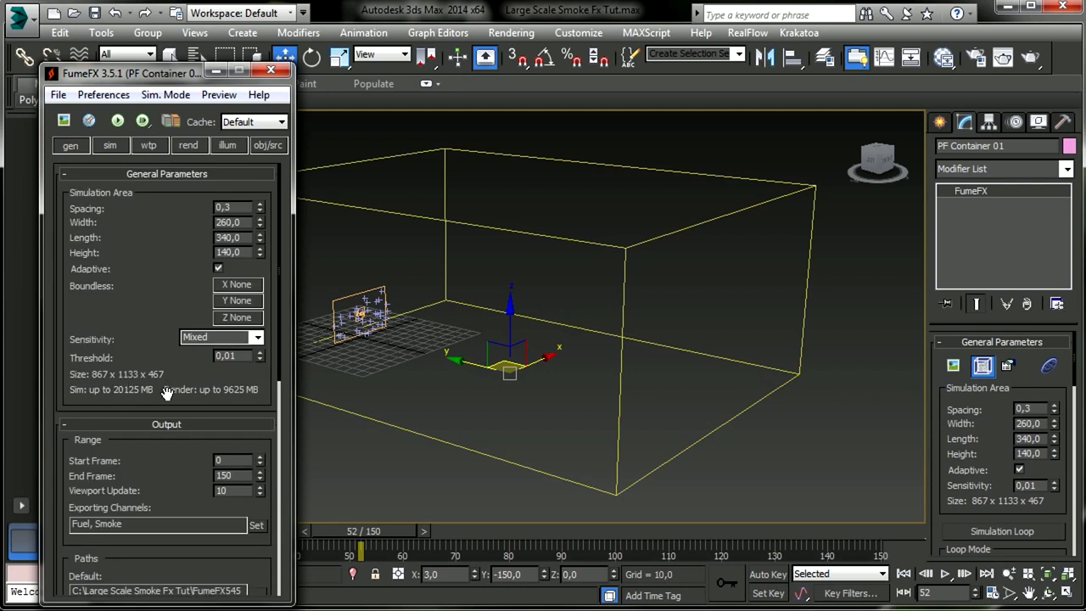
{"action": "left_click", "coordinate": [904, 573]}
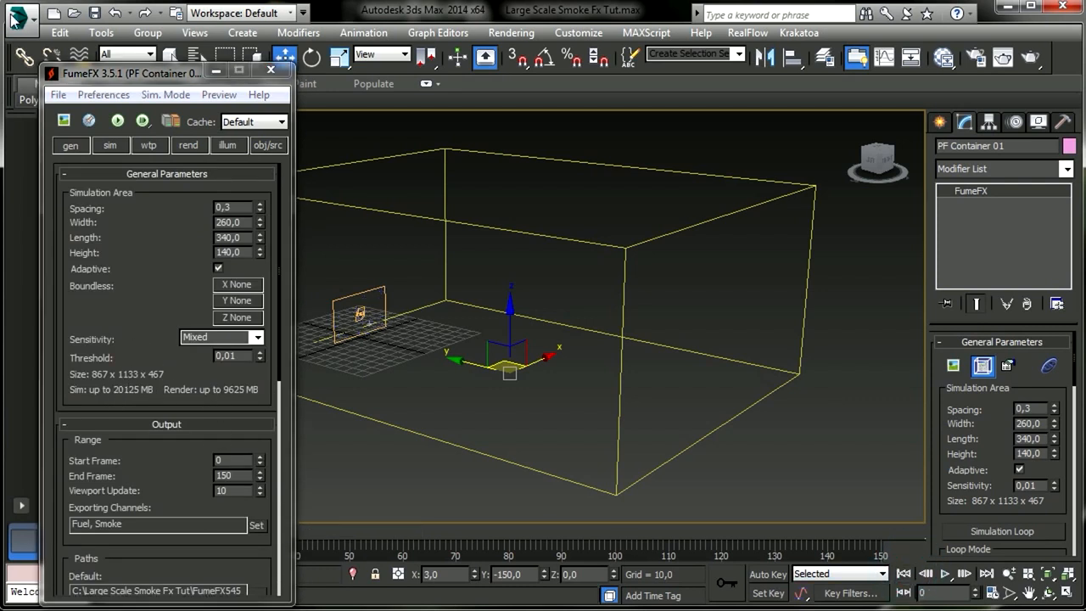
{"action": "left_click_drag", "start_coordinate": [129, 68], "coordinate": [129, 41]}
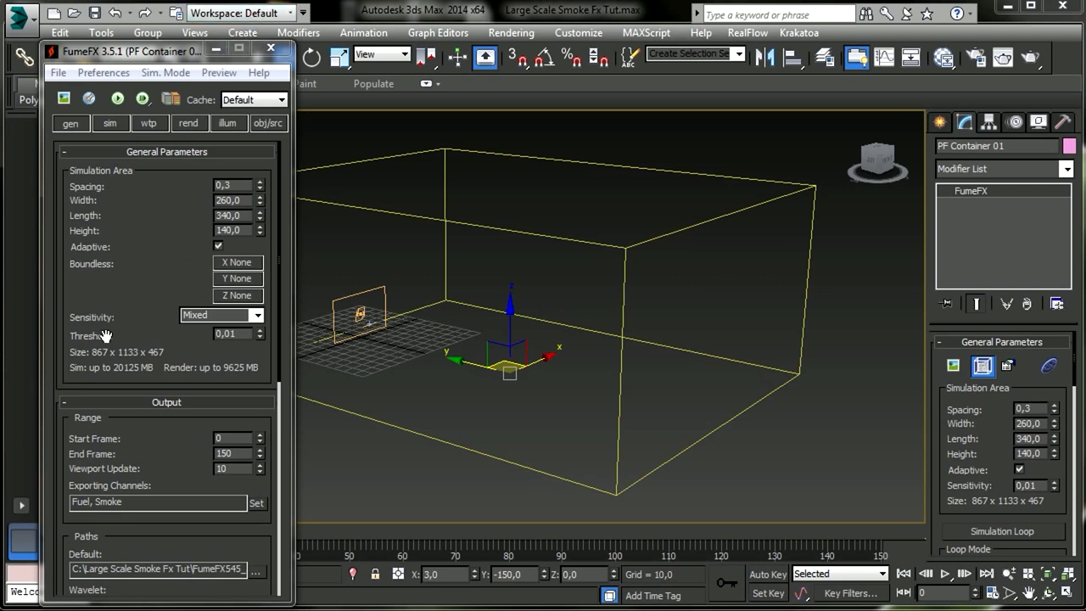
{"action": "left_click", "coordinate": [212, 51]}
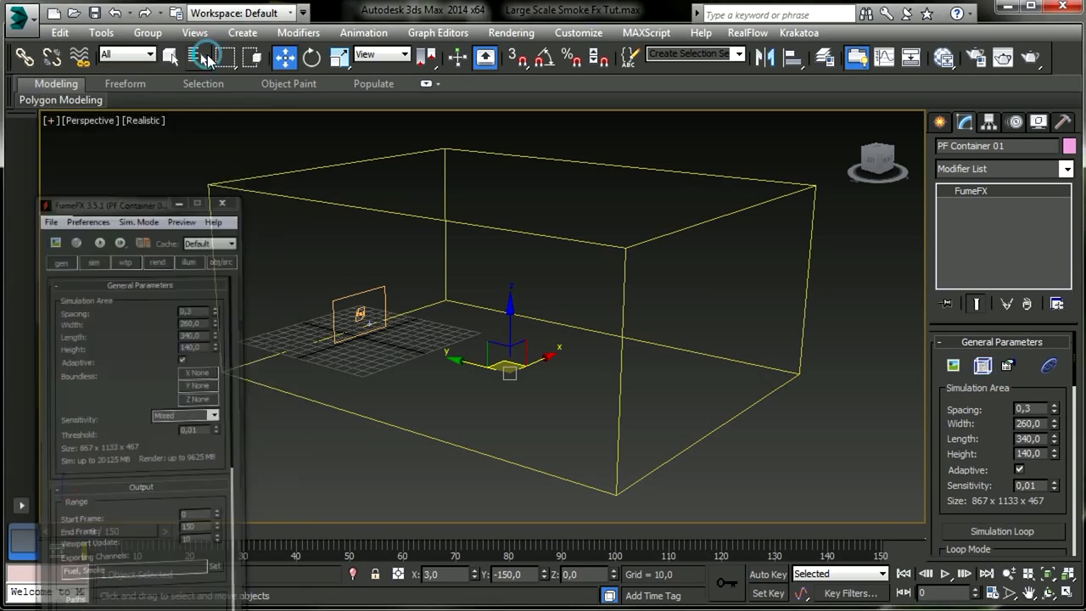
- Create a FumeFX Particle Src helper with an icon size of about 33.6 beside the emitter and assign PF Emitter 01 as its particles
{"action": "left_click", "coordinate": [949, 123]}
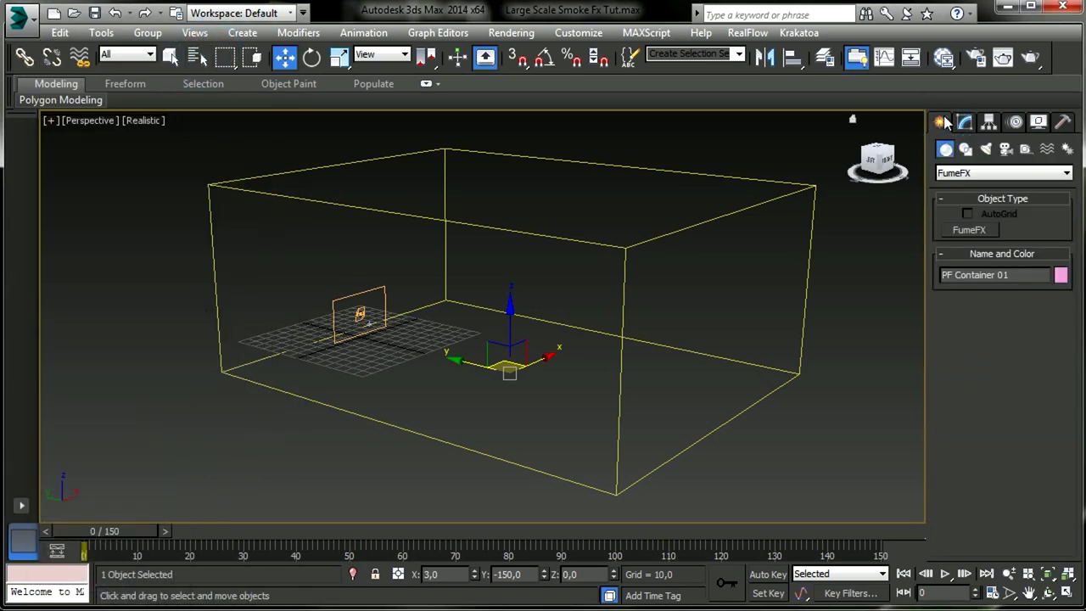
{"action": "left_click", "coordinate": [1025, 149]}
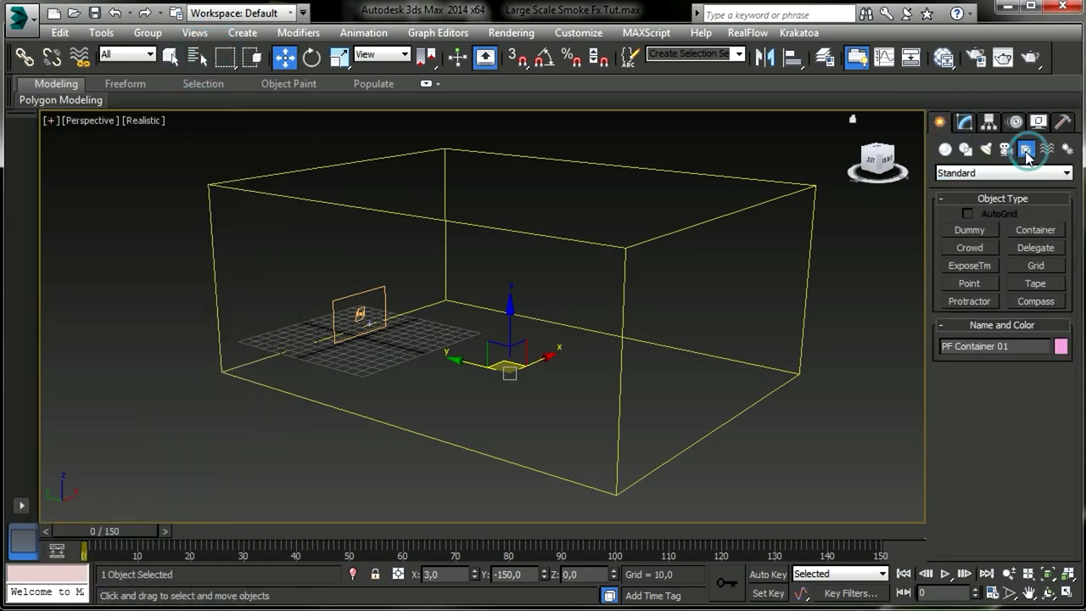
{"action": "left_click", "coordinate": [989, 173]}
{"action": "left_click", "coordinate": [966, 299]}
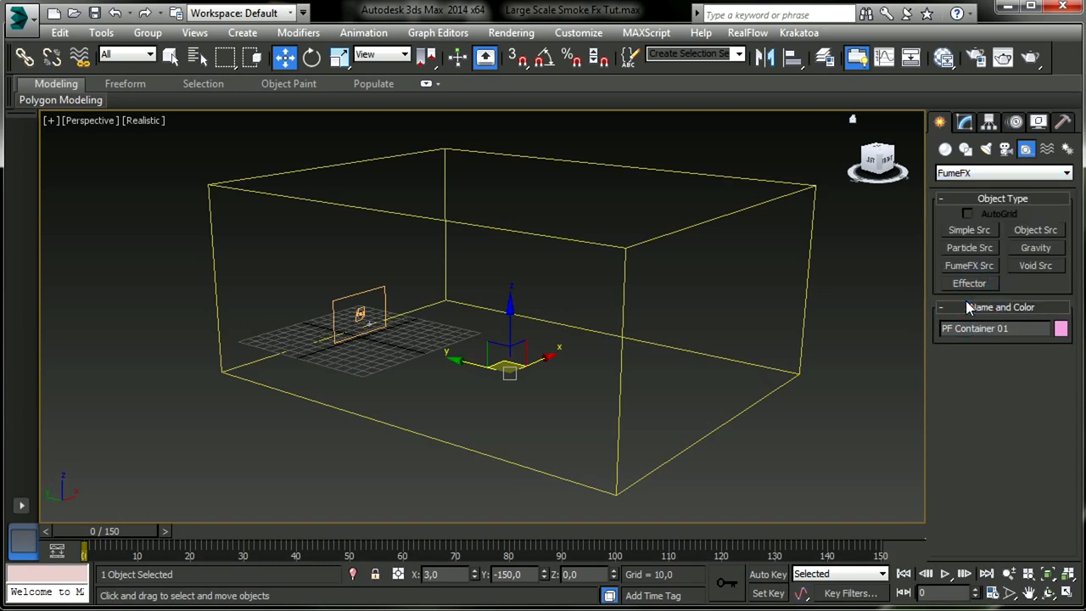
{"action": "left_click", "coordinate": [970, 248]}
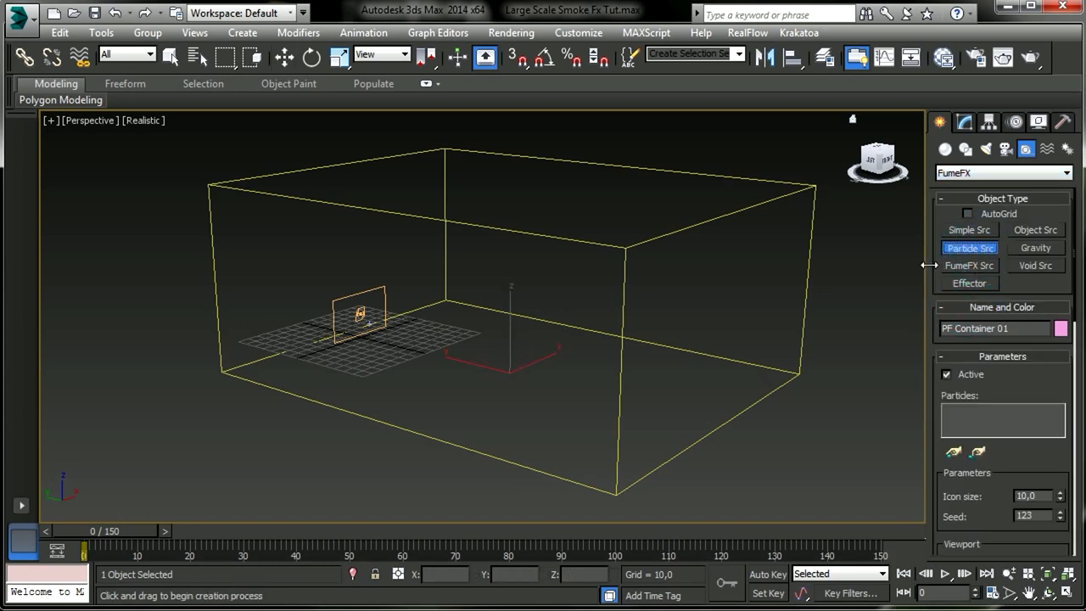
{"action": "left_click_drag", "start_coordinate": [420, 341], "coordinate": [427, 347]}
{"action": "left_click", "coordinate": [954, 453]}
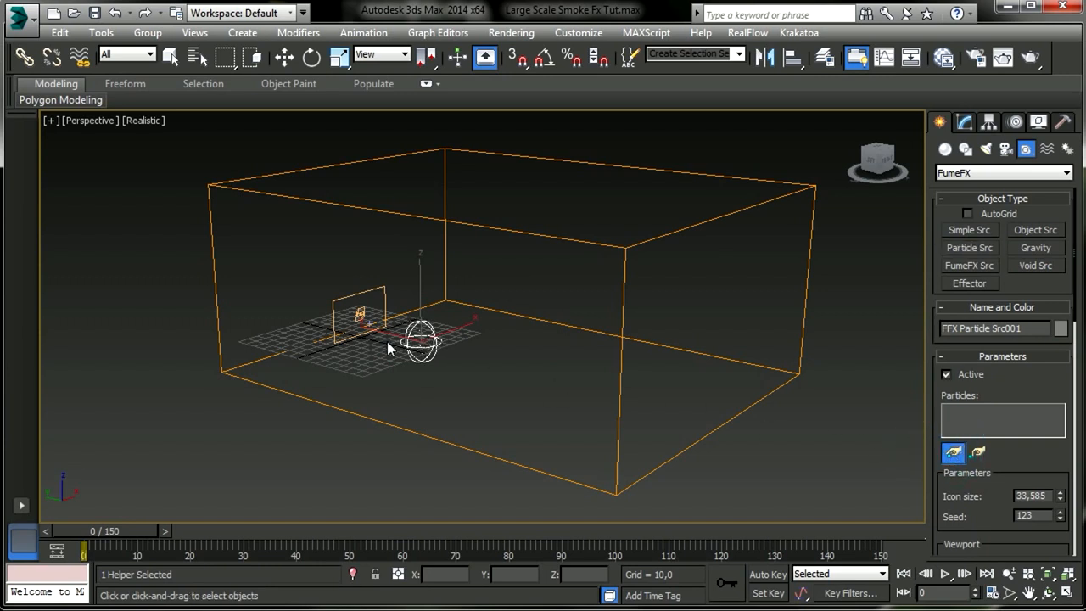
{"action": "left_click", "coordinate": [357, 300]}
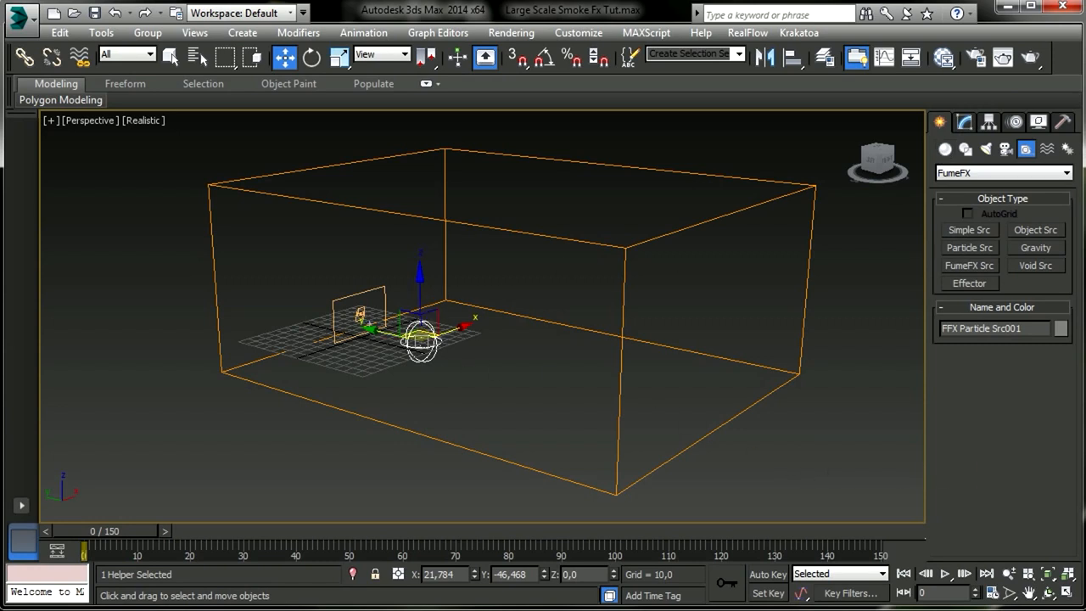
- Create a FumeFX Gravity helper with an icon size of about 22.5 inside the container at about X 117.5, Y -198
{"action": "left_click", "coordinate": [1037, 251]}
{"action": "mouse_move", "coordinate": [645, 347]}
{"action": "left_mouse_down"}
{"action": "mouse_move", "coordinate": [671, 351]}
{"action": "mouse_move", "coordinate": [658, 350]}
{"action": "left_mouse_up"}
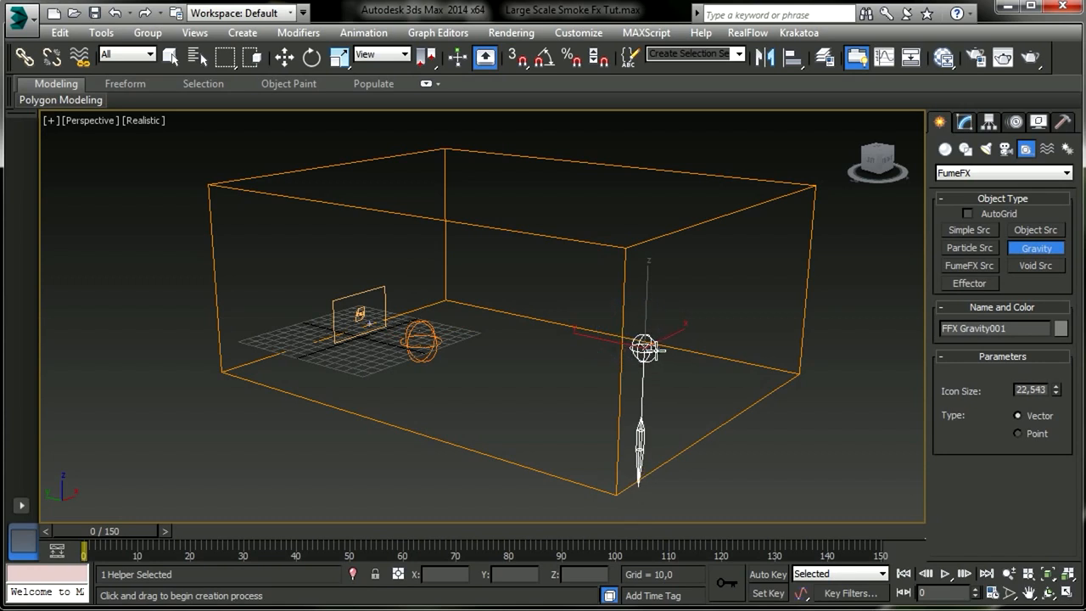
{"action": "key", "text": "w"}
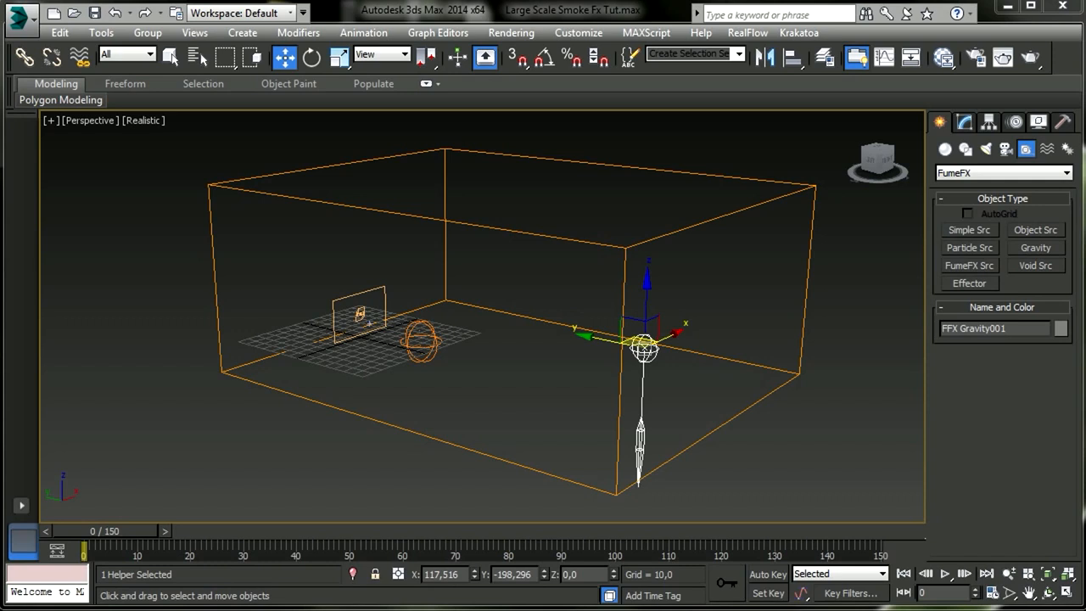
- Rotate the gravity helper to 90 degrees around the X axis
{"action": "left_click", "coordinate": [312, 58]}
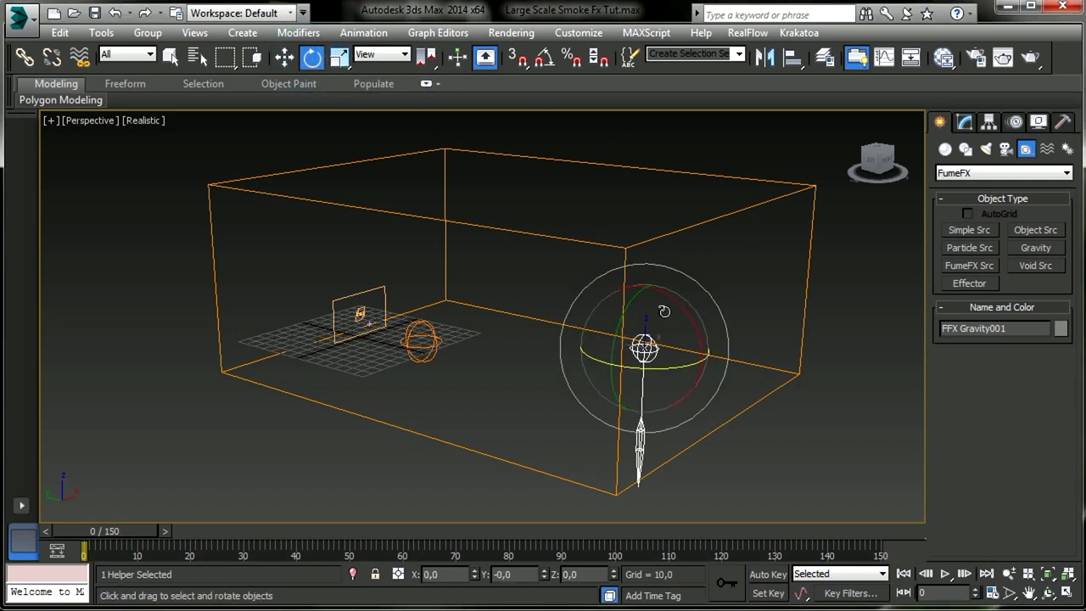
{"action": "double_click", "coordinate": [441, 575]}
{"action": "type", "text": "90"}
{"action": "key", "text": "Return"}
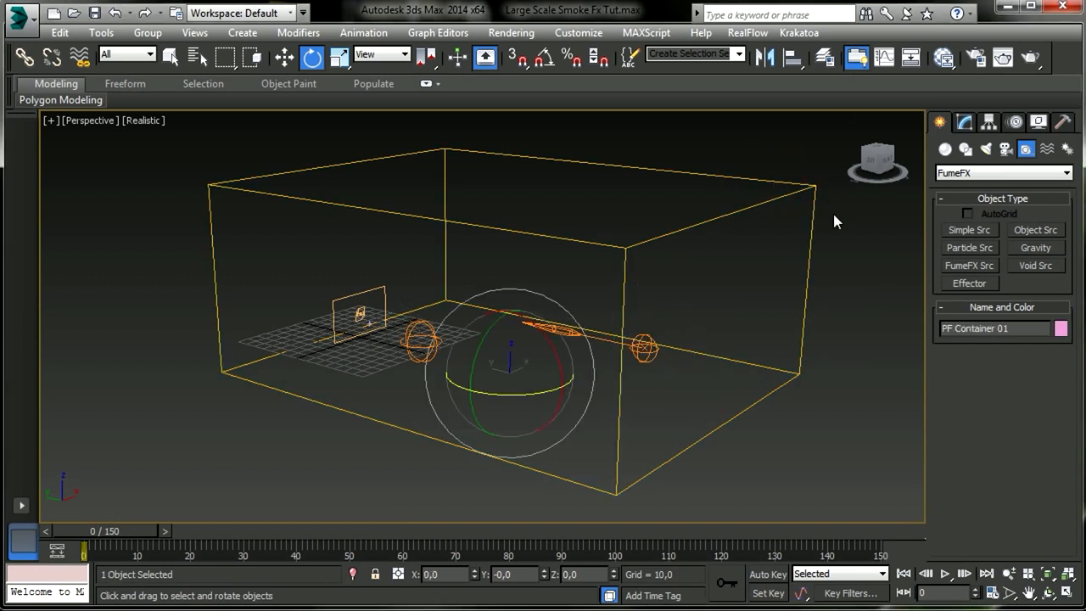
- Open the FumeFX simulation settings of PF Container 01 and confirm 150 as the output end frame
{"action": "left_click", "coordinate": [964, 121]}
{"action": "left_click", "coordinate": [984, 366]}
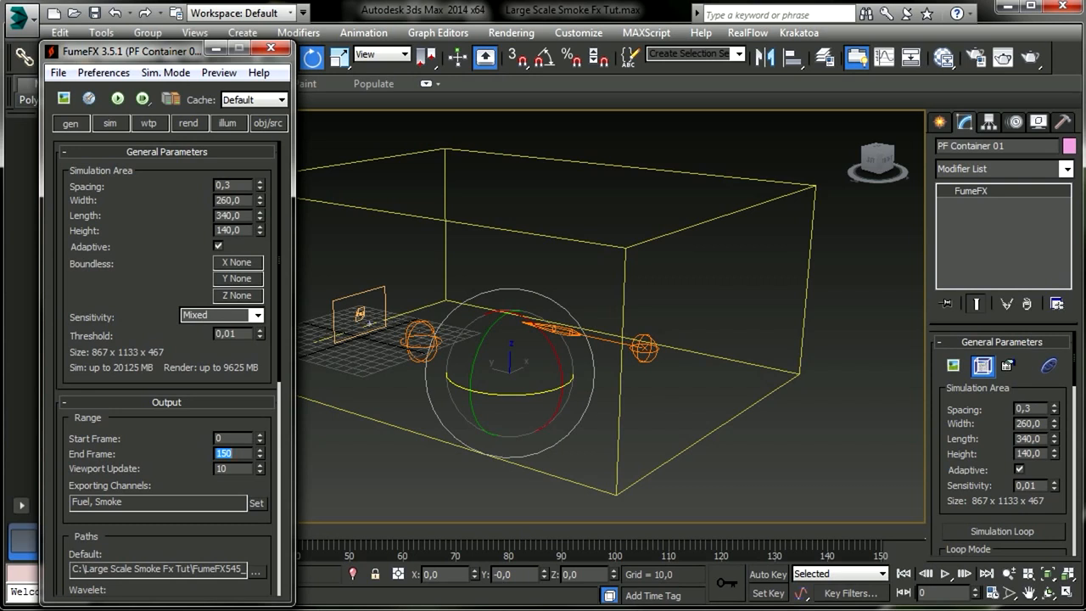
{"action": "key", "text": "Return"}
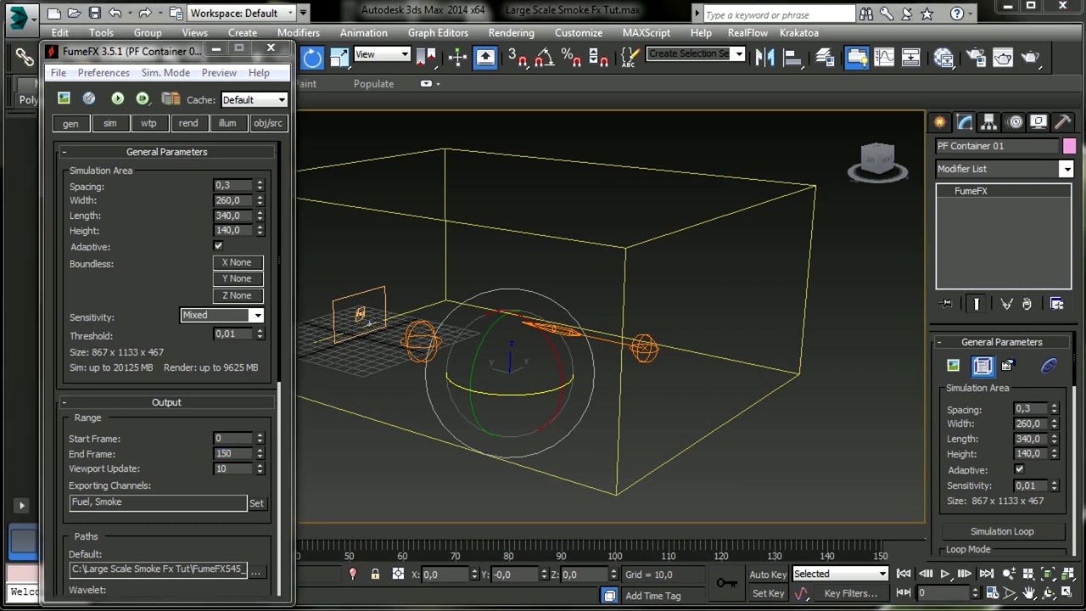
- Set the Default output path to a new folder named Sim Cache Folder inside Large Scale Smoke Fx on drive D
{"action": "left_click_drag", "start_coordinate": [209, 546], "coordinate": [247, 429]}
{"action": "left_click", "coordinate": [257, 460]}
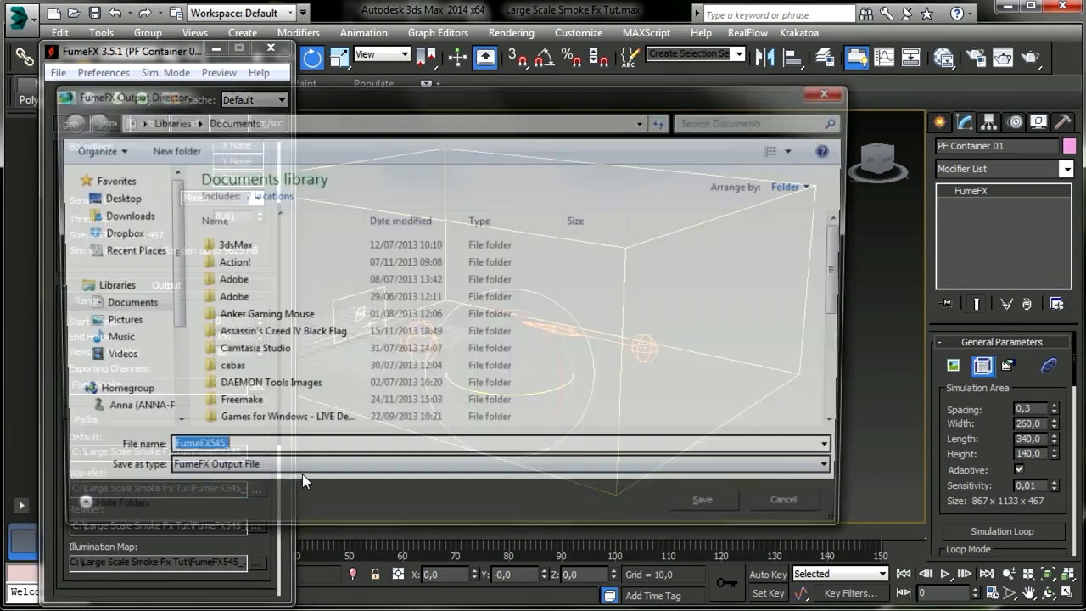
{"action": "left_click", "coordinate": [169, 149]}
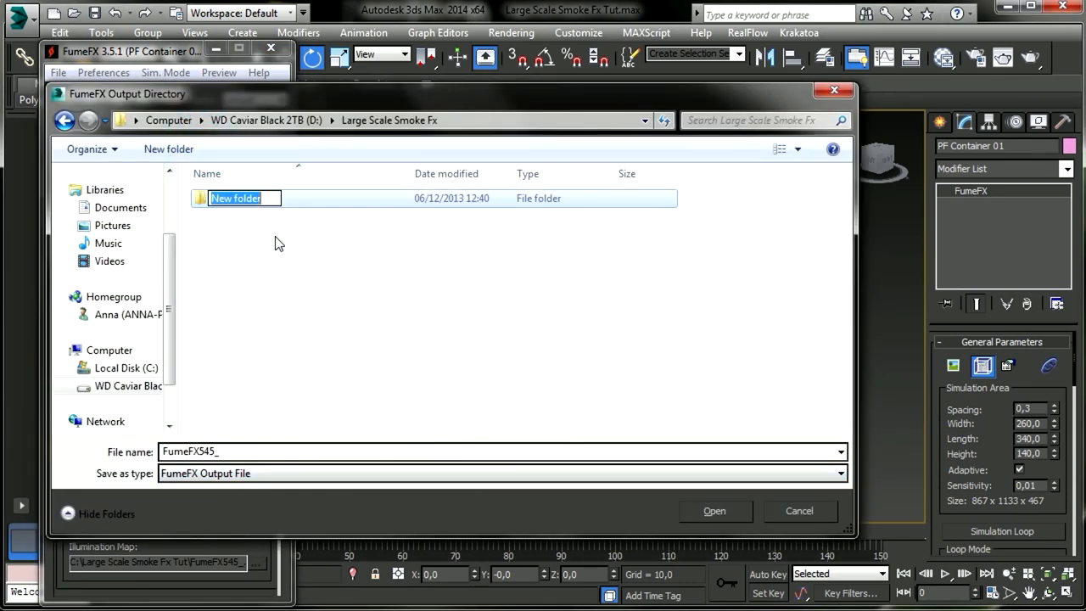
{"action": "type", "text": "Sim"}
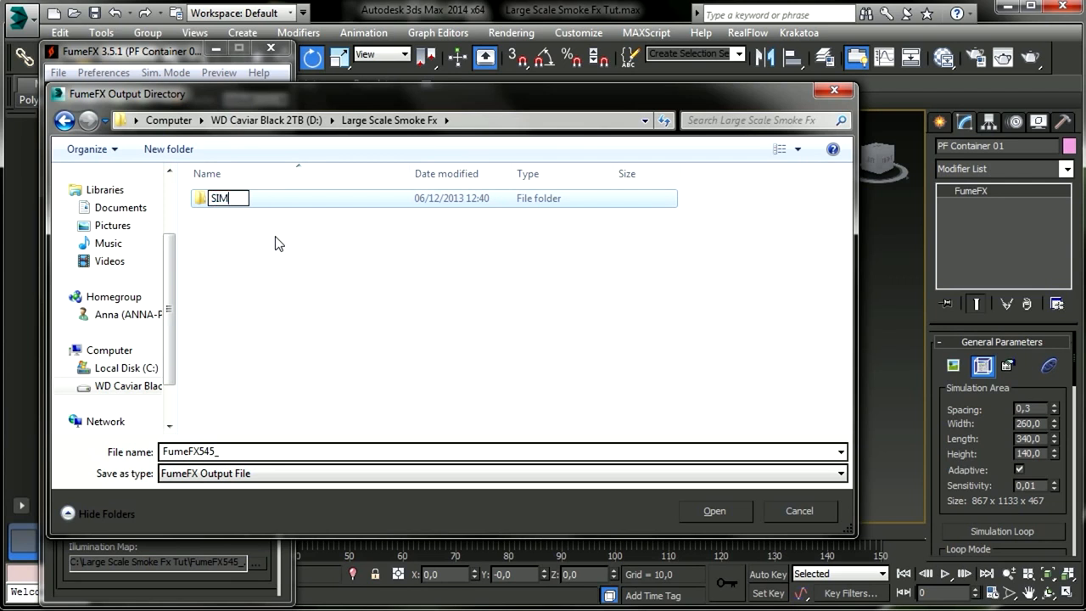
{"action": "type", "text": " Cache Folder"}
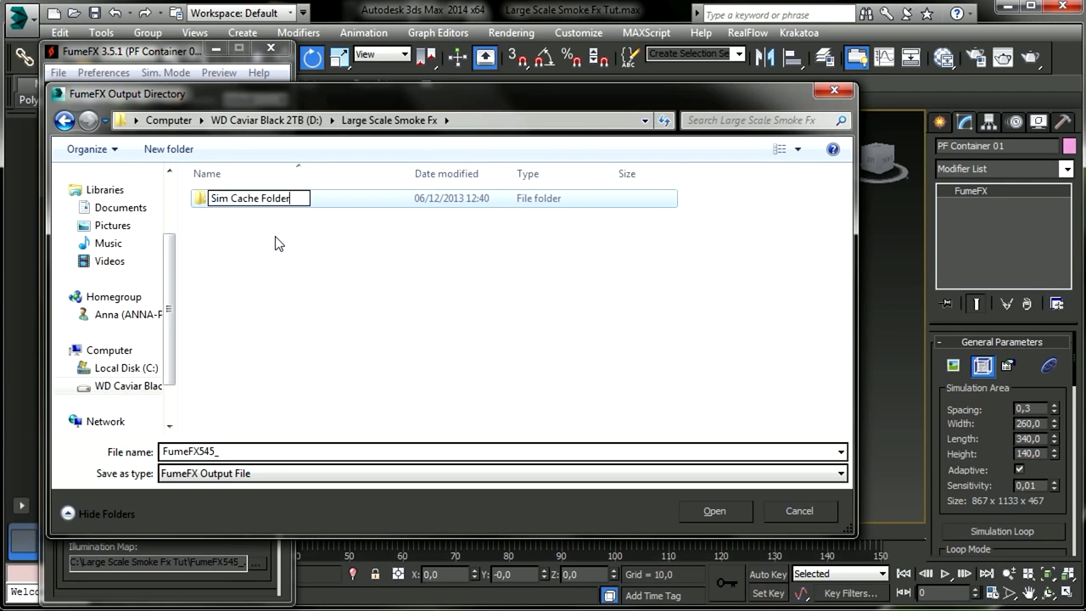
{"action": "key", "text": "Return"}
{"action": "key", "text": "Return"}
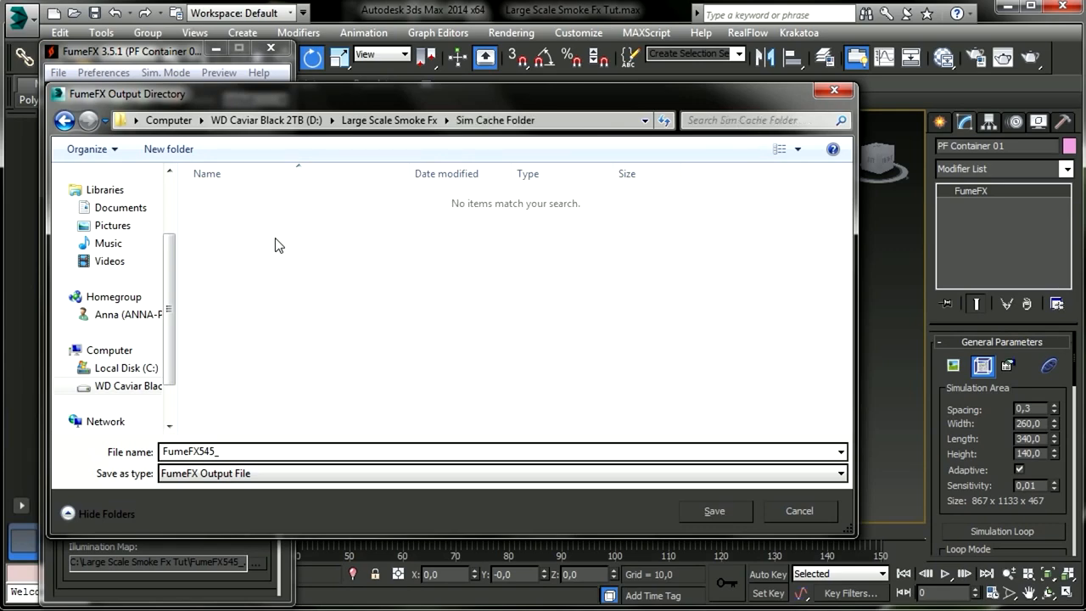
{"action": "left_click", "coordinate": [735, 509]}
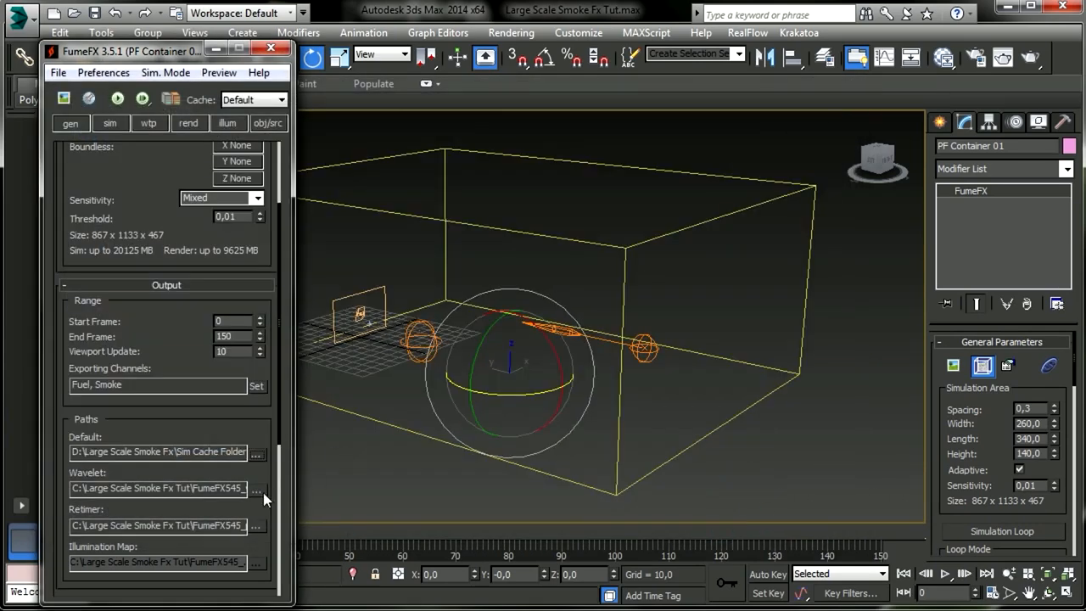
- Point the Wavelet and Retimer output paths to Sim Cache Folder and check the end of the playback range
{"action": "left_click", "coordinate": [255, 490]}
{"action": "left_click", "coordinate": [735, 510]}
{"action": "left_click", "coordinate": [255, 526]}
{"action": "left_click", "coordinate": [707, 506]}
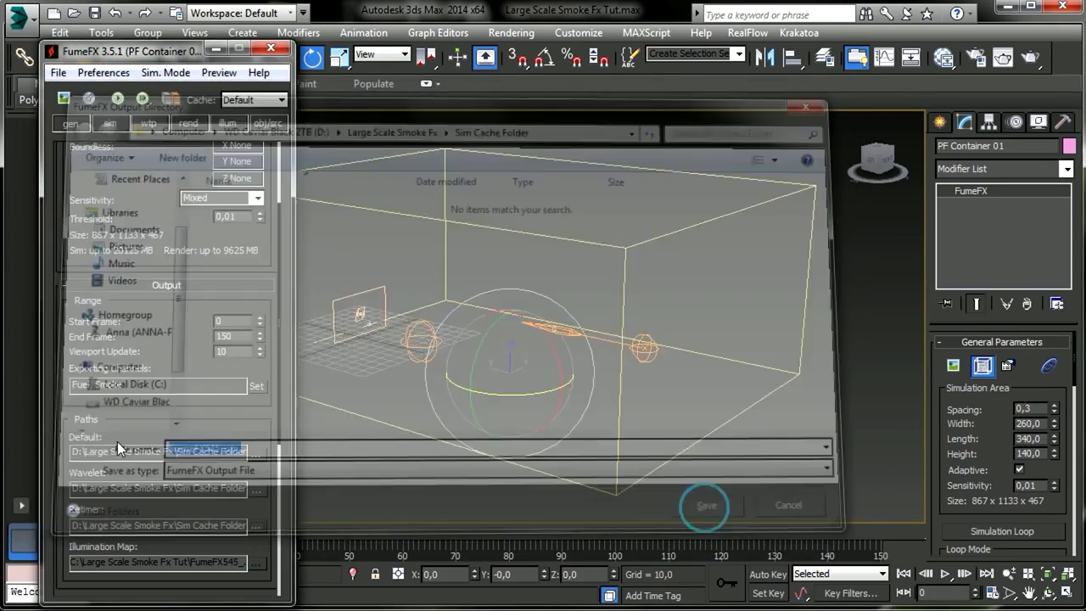
{"action": "scroll", "coordinate": [149, 433], "scroll_direction": "down", "scroll_amount": 5}
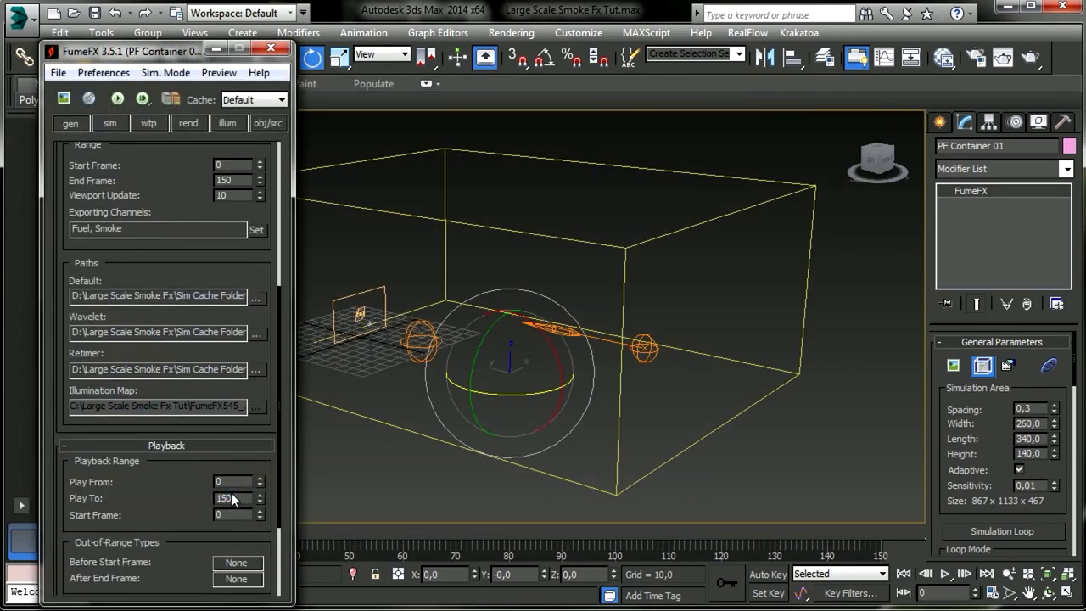
{"action": "double_click", "coordinate": [226, 498]}
{"action": "scroll", "coordinate": [166, 480], "scroll_direction": "up", "scroll_amount": 5}
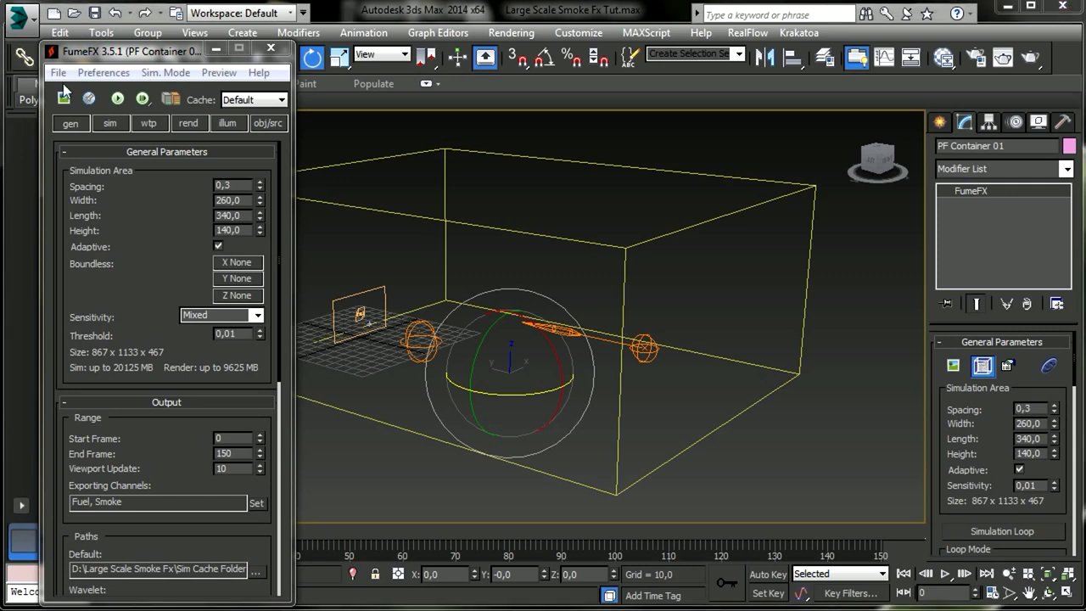
- Set the simulation's gravity to 0.17, vorticity to 0.8 and X turbulence to 0.5
{"action": "left_click", "coordinate": [110, 124]}
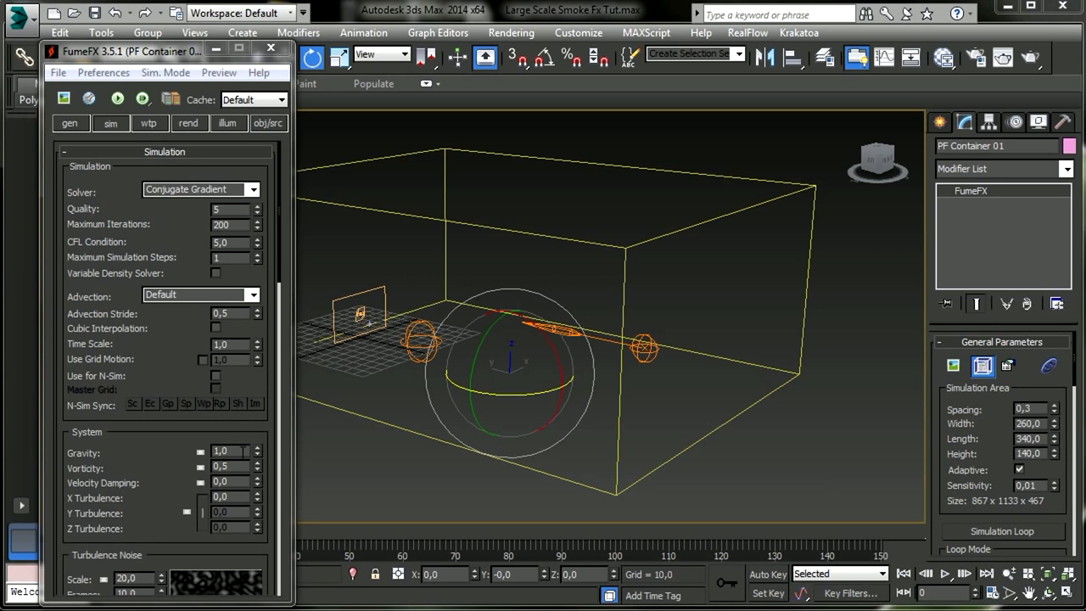
{"action": "left_click_drag", "start_coordinate": [236, 451], "coordinate": [207, 447]}
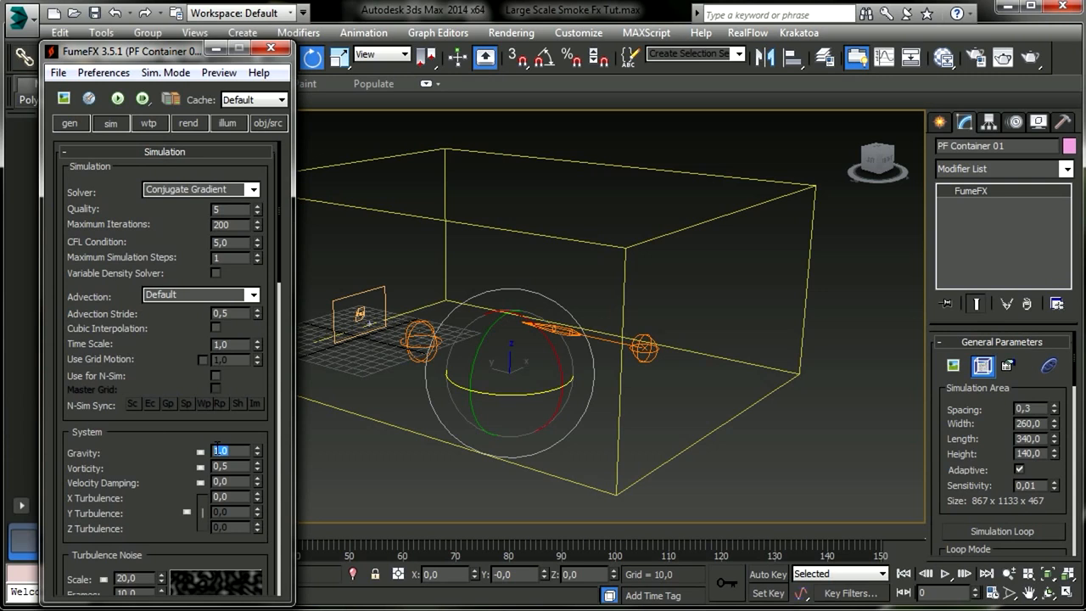
{"action": "type", "text": "0,17"}
{"action": "left_click_drag", "start_coordinate": [93, 455], "coordinate": [156, 315]}
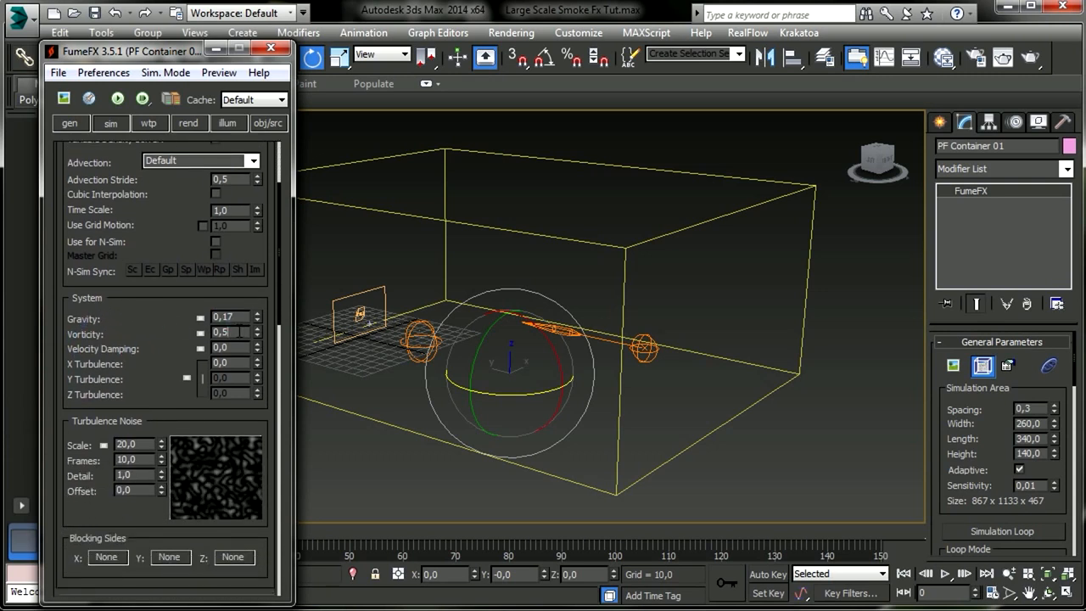
{"action": "left_click_drag", "start_coordinate": [240, 332], "coordinate": [119, 333]}
{"action": "type", "text": "0,8"}
{"action": "key", "text": "Return"}
{"action": "left_click", "coordinate": [236, 367]}
{"action": "type", "text": "0,5"}
{"action": "key", "text": "Return"}
- Set the turbulence noise scale to 0.4, detail to 5 and frames to 1, and save the scene
{"action": "left_click_drag", "start_coordinate": [140, 444], "coordinate": [126, 441]}
{"action": "type", "text": "0,4"}
{"action": "key", "text": "Return"}
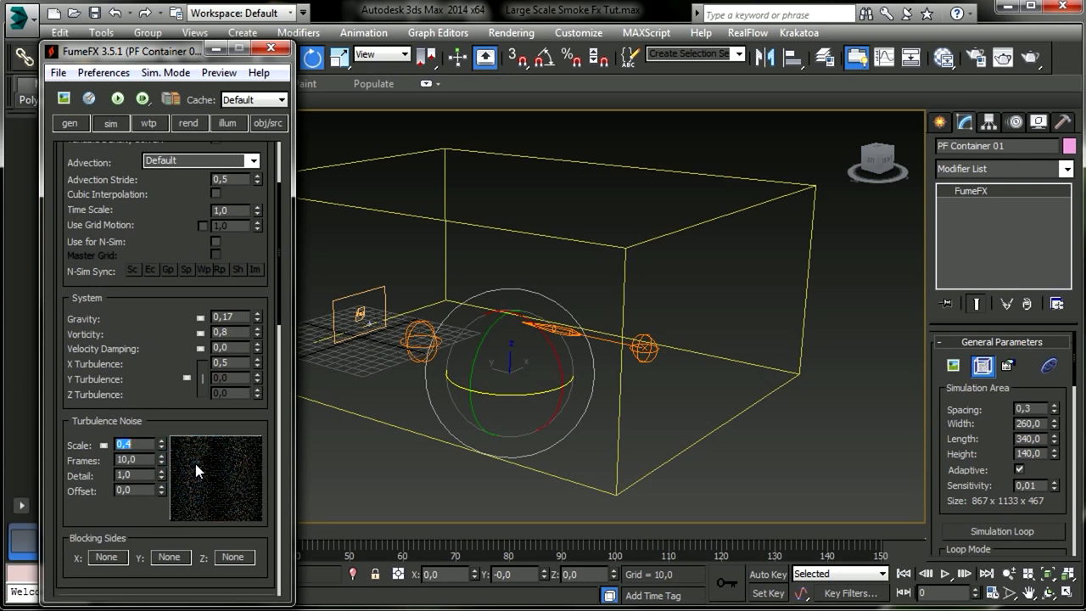
{"action": "left_click_drag", "start_coordinate": [120, 474], "coordinate": [136, 473]}
{"action": "type", "text": "5"}
{"action": "key", "text": "Return"}
{"action": "left_click_drag", "start_coordinate": [119, 459], "coordinate": [138, 459]}
{"action": "type", "text": "1"}
{"action": "key", "text": "Return"}
{"action": "left_click", "coordinate": [95, 14]}
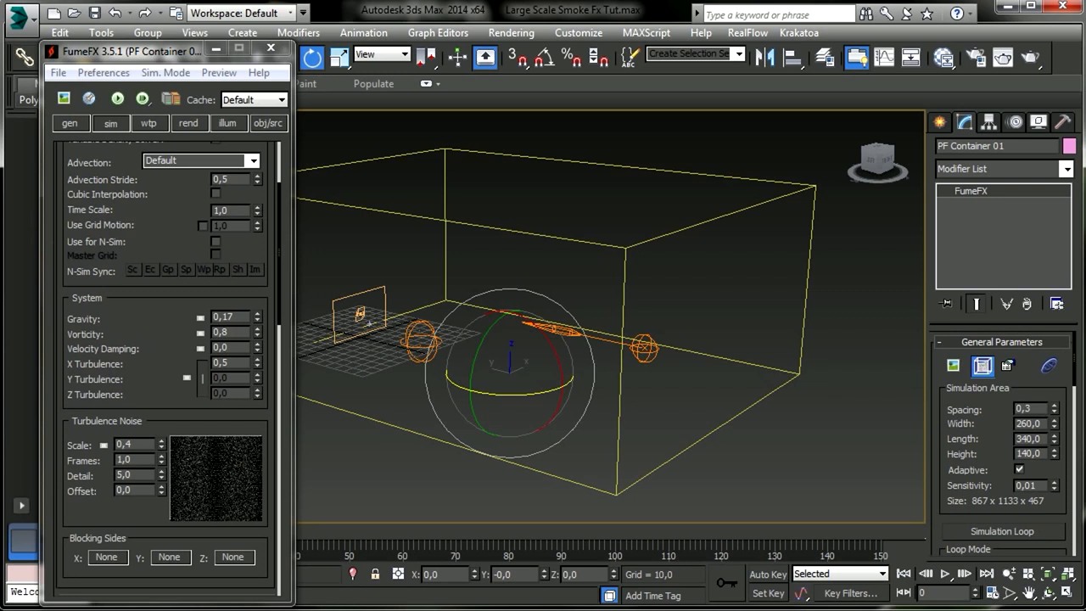
- Set the blocking sides of the X, Y and Z axes to Both
{"action": "left_click", "coordinate": [117, 560]}
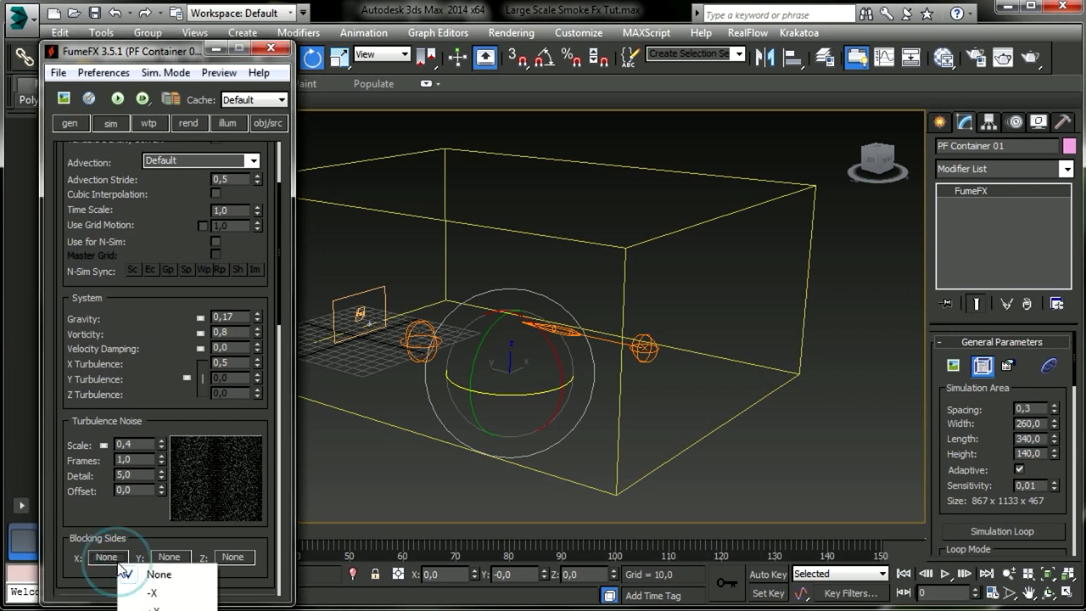
{"action": "left_click", "coordinate": [147, 610]}
{"action": "left_click", "coordinate": [173, 563]}
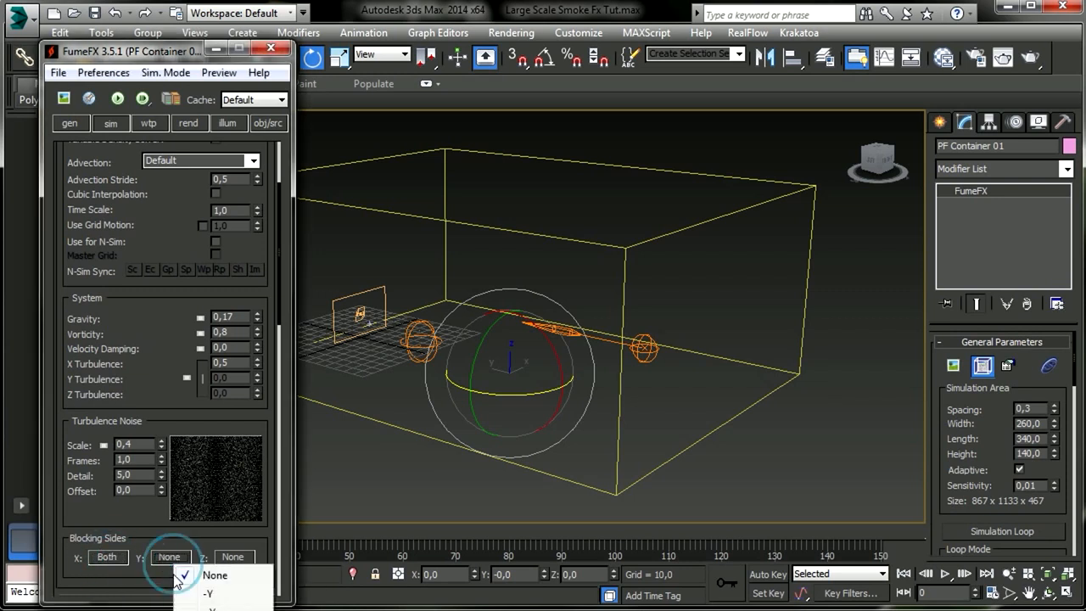
{"action": "left_click", "coordinate": [194, 610]}
{"action": "left_click", "coordinate": [226, 562]}
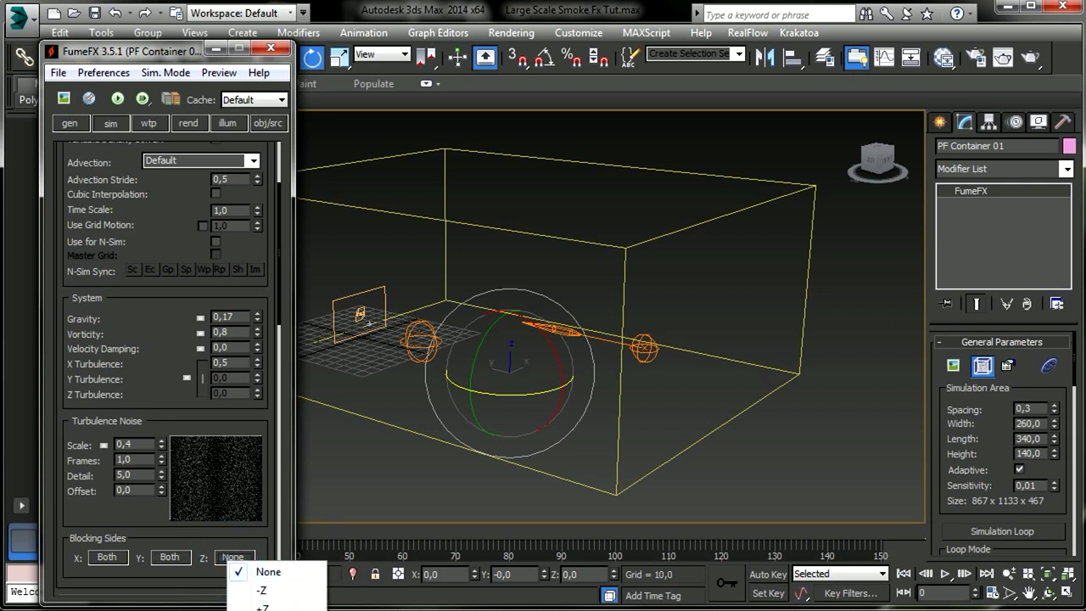
{"action": "left_click", "coordinate": [255, 607]}
{"action": "left_click_drag", "start_coordinate": [174, 594], "coordinate": [190, 272]}
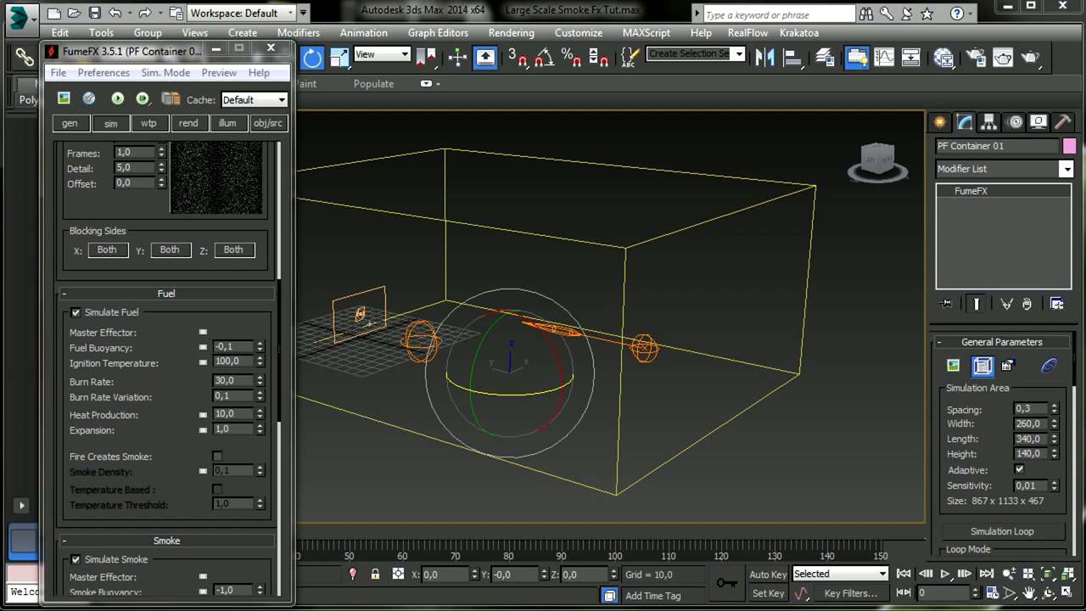
{"action": "left_click_drag", "start_coordinate": [137, 504], "coordinate": [0, 607]}
{"action": "scroll", "coordinate": [161, 206], "scroll_direction": "up", "scroll_amount": 3}
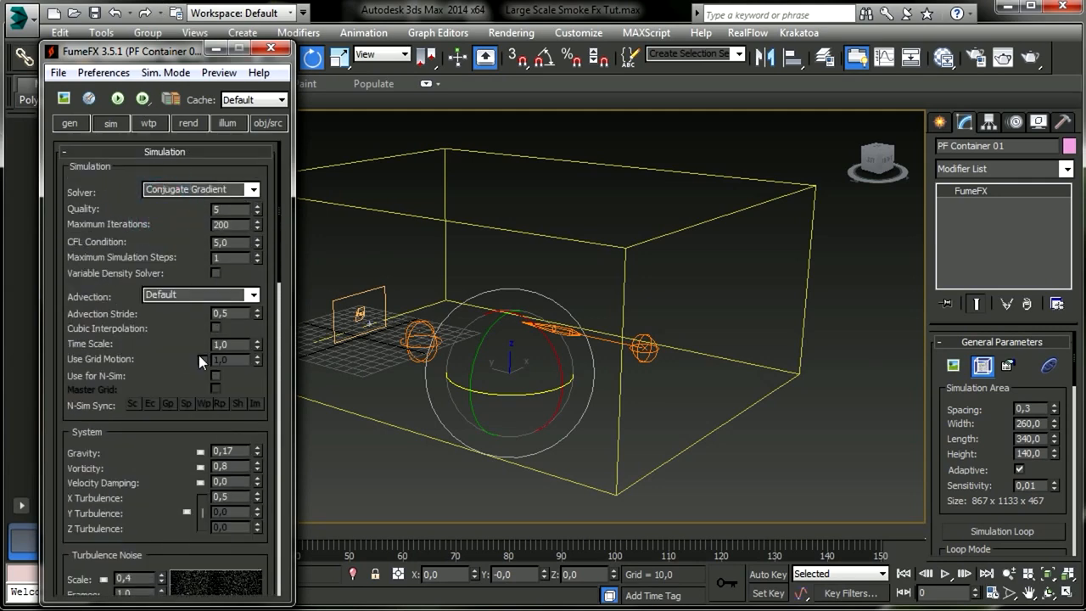
- Set the FumeFX rendering step size to 25 % and the render warps supersampling to 32 minimum and 64 maximum
{"action": "left_click", "coordinate": [188, 123]}
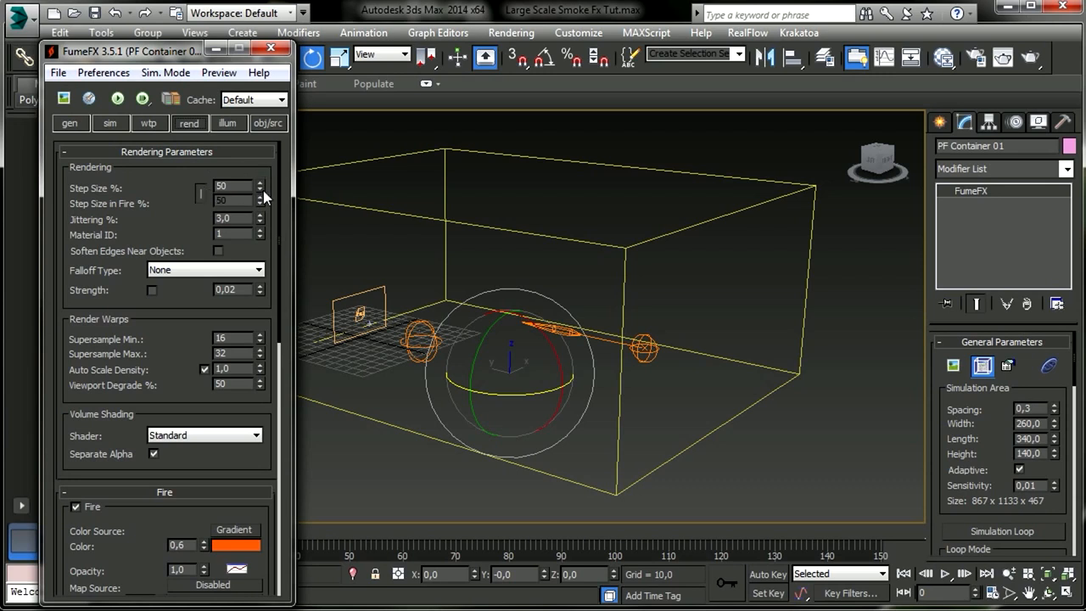
{"action": "double_click", "coordinate": [222, 186]}
{"action": "type", "text": "25"}
{"action": "key", "text": "Return"}
{"action": "double_click", "coordinate": [243, 336]}
{"action": "type", "text": "32"}
{"action": "key", "text": "Tab"}
{"action": "type", "text": "64"}
{"action": "key", "text": "Return"}
- Disable Fire in the container's rendering parameters
{"action": "left_click_drag", "start_coordinate": [205, 448], "coordinate": [202, 267]}
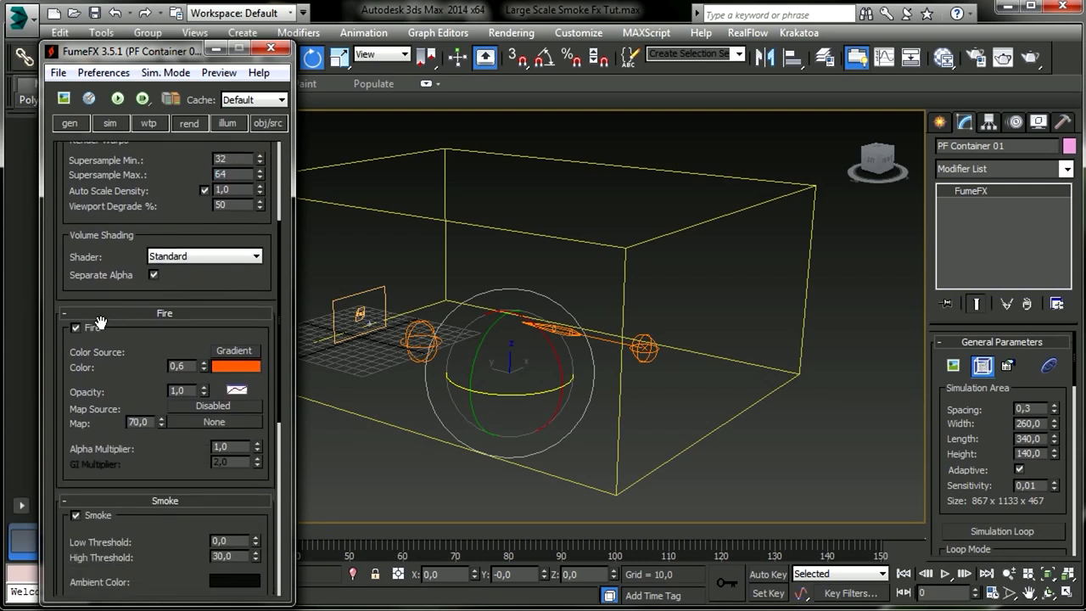
{"action": "left_click", "coordinate": [77, 329]}
- Change the smoke color to a dark grey of RGB 68, 68, 68
{"action": "left_click_drag", "start_coordinate": [103, 379], "coordinate": [104, 212]}
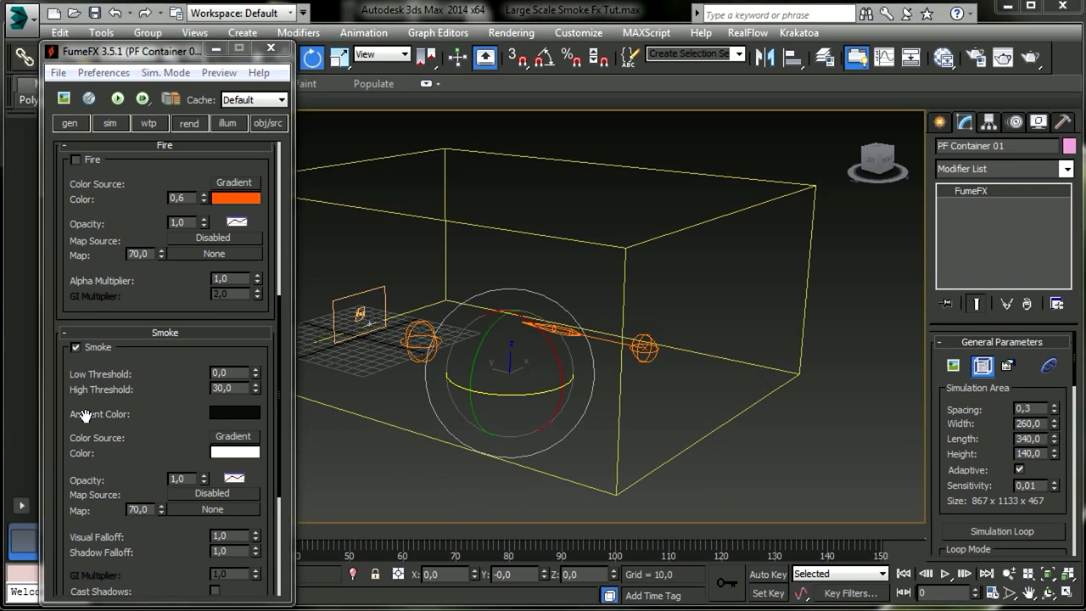
{"action": "left_click", "coordinate": [242, 452]}
{"action": "left_click", "coordinate": [1040, 383]}
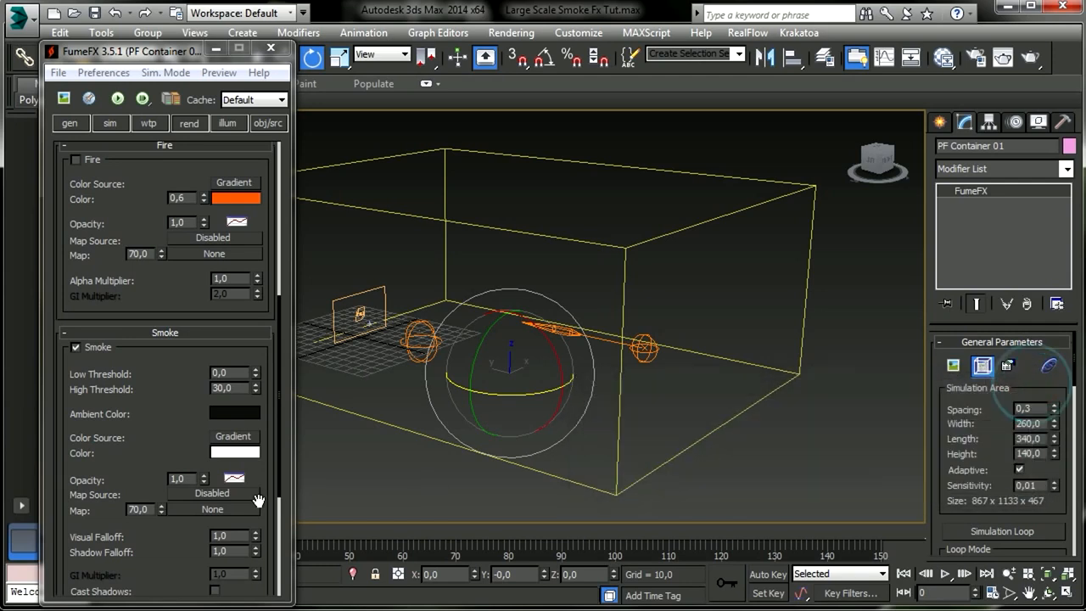
{"action": "right_click", "coordinate": [246, 455]}
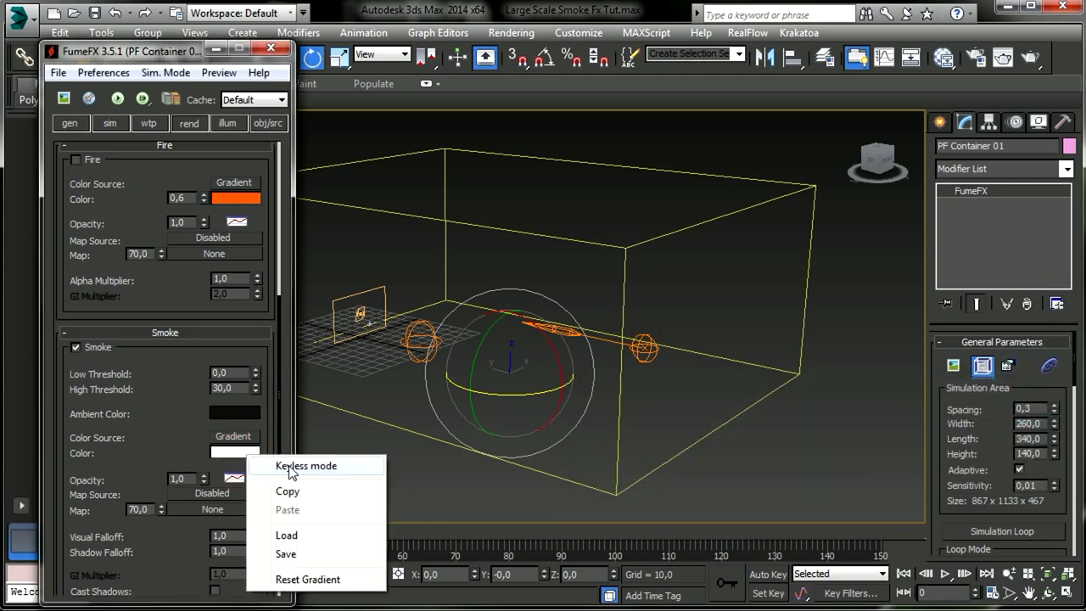
{"action": "left_click", "coordinate": [241, 456]}
{"action": "left_click", "coordinate": [237, 456]}
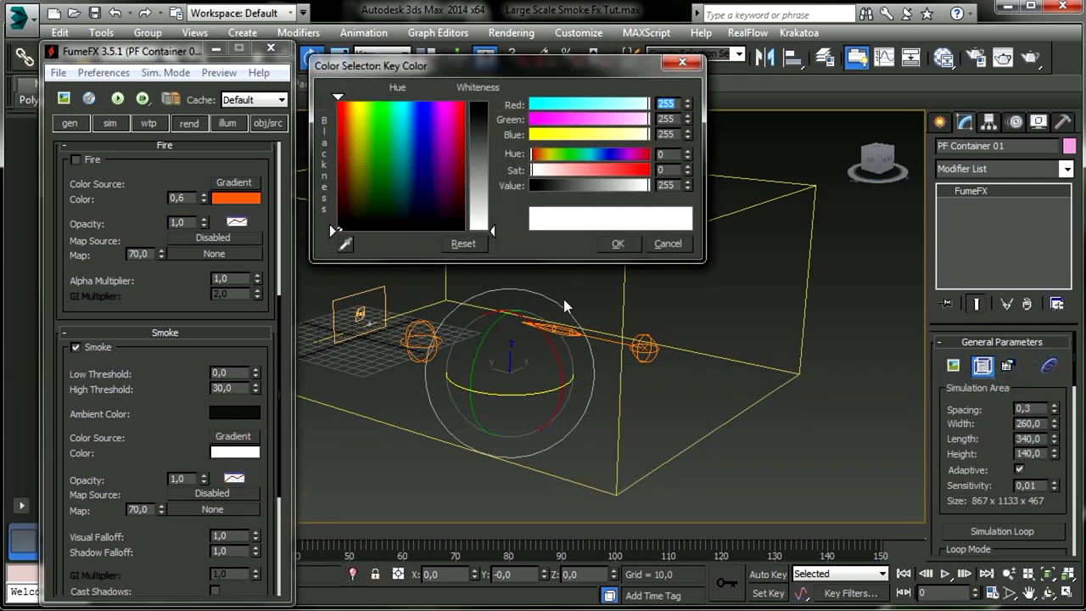
{"action": "left_click", "coordinate": [475, 163]}
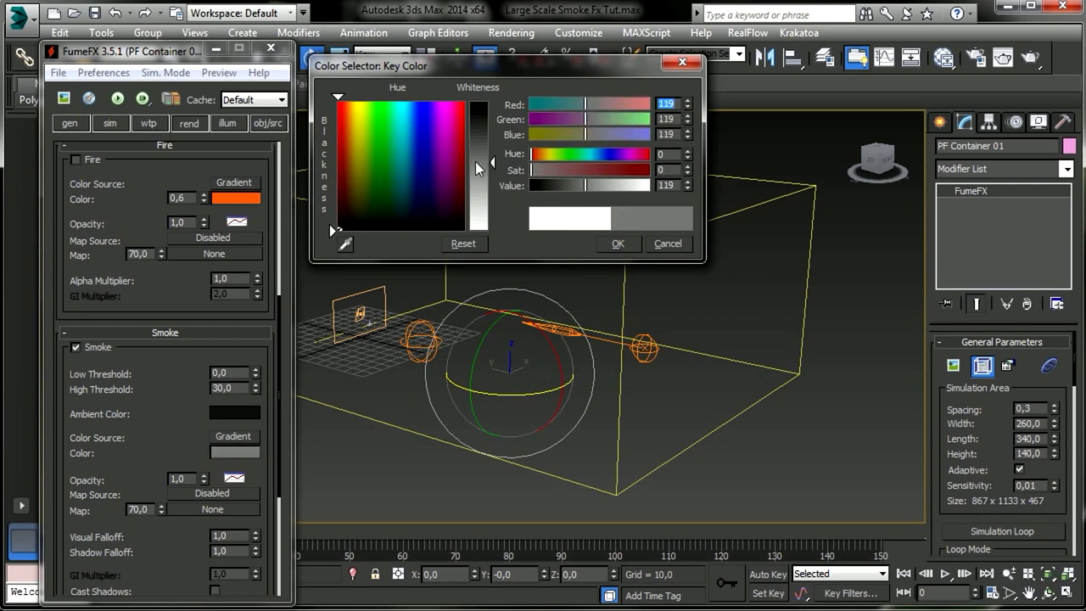
{"action": "left_click", "coordinate": [345, 245]}
{"action": "left_click", "coordinate": [926, 302]}
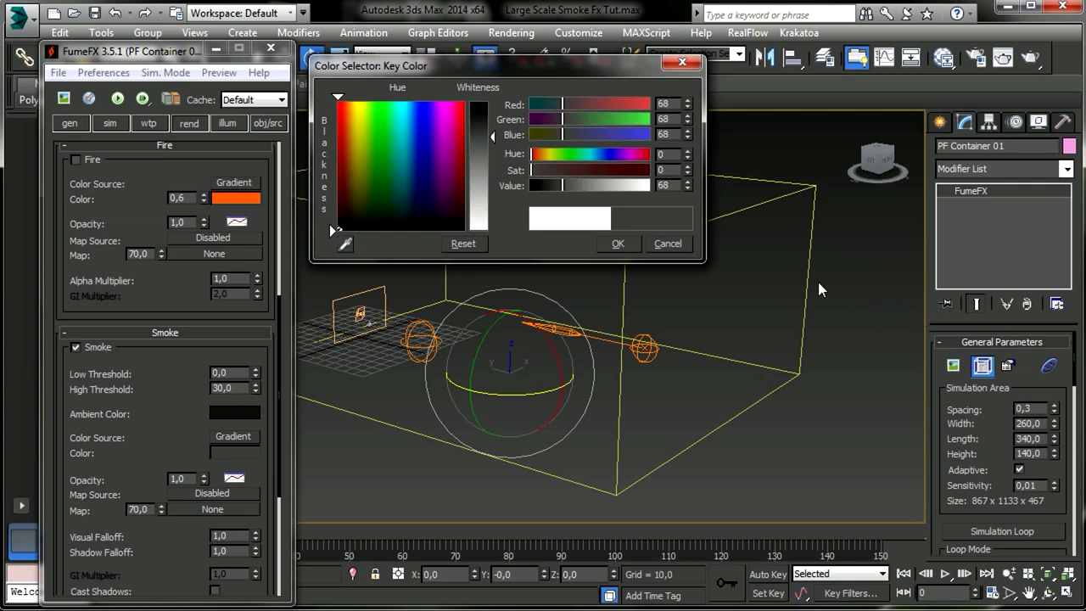
{"action": "left_click", "coordinate": [614, 244]}
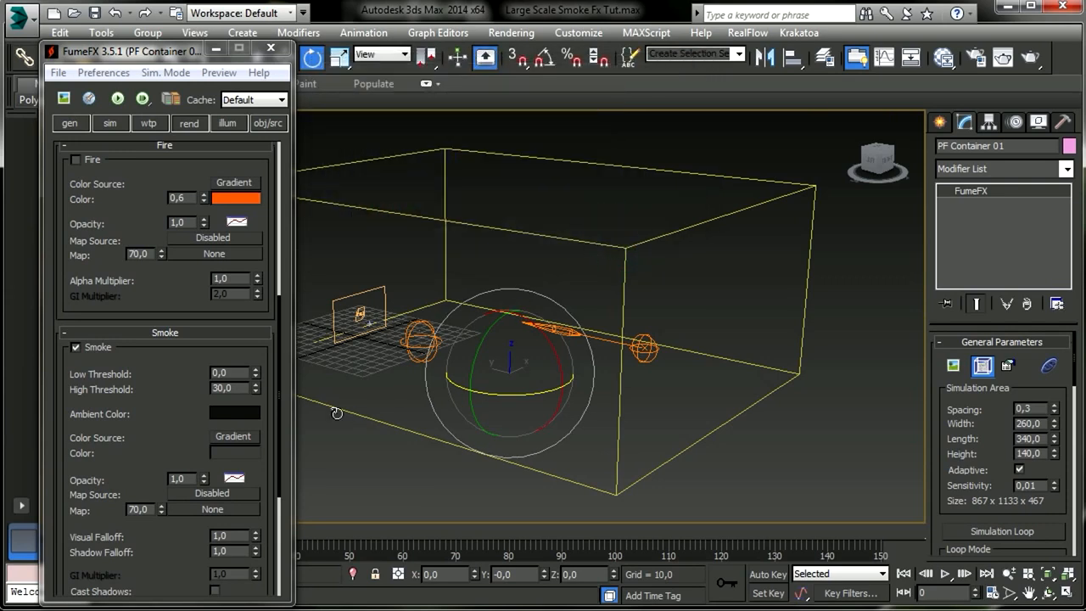
- Reopen the smoke color and set its red, green and blue values to 70
{"action": "left_click", "coordinate": [234, 453]}
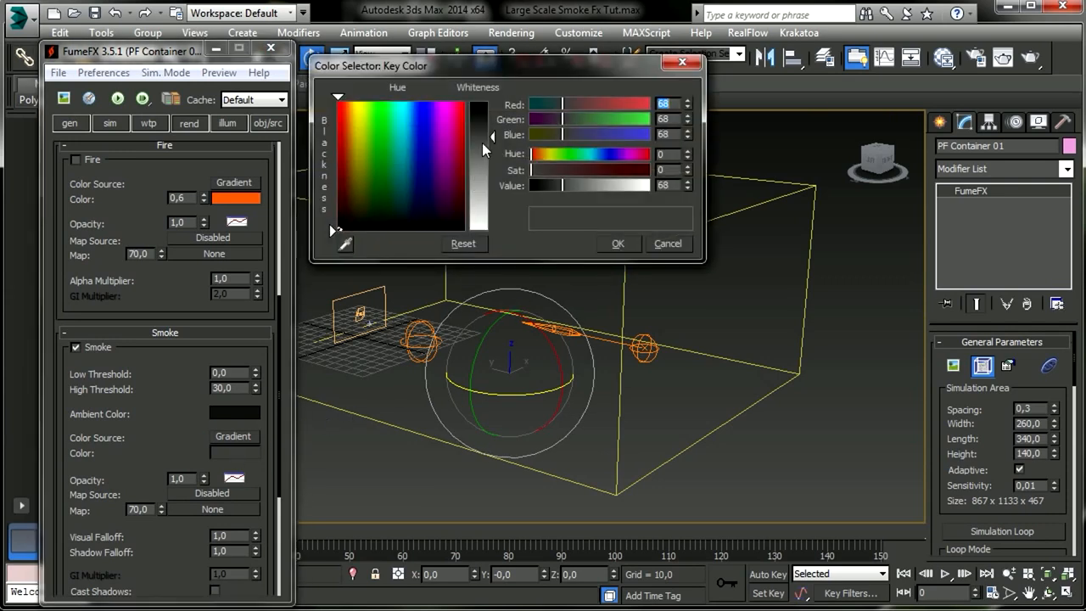
{"action": "type", "text": "70"}
{"action": "key", "text": "Tab"}
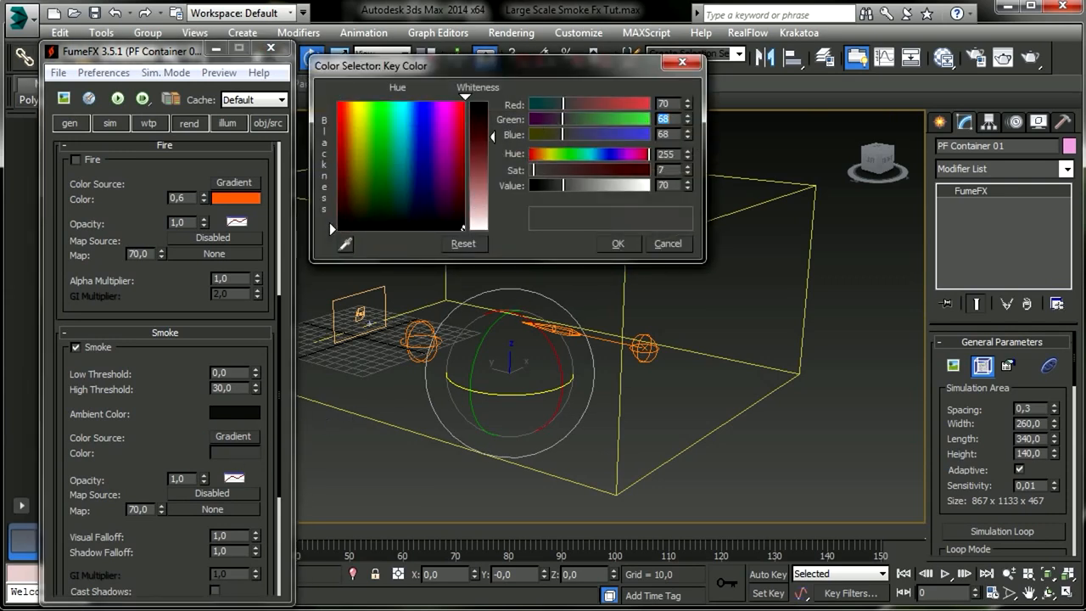
{"action": "type", "text": "70"}
{"action": "key", "text": "Tab"}
{"action": "type", "text": "70"}
{"action": "key", "text": "Return"}
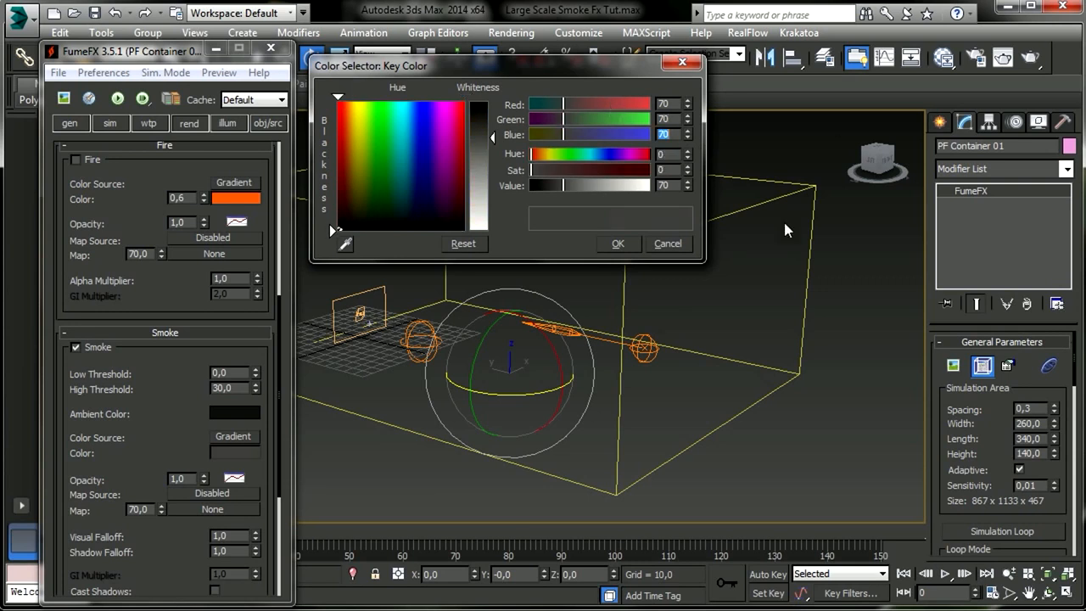
- Try RGB 75, 75, 75 for the smoke color and adjust its whiteness to compare darker greys
{"action": "left_click", "coordinate": [666, 103]}
{"action": "type", "text": "75"}
{"action": "key", "text": "Tab"}
{"action": "type", "text": "75"}
{"action": "key", "text": "Tab"}
{"action": "type", "text": "75"}
{"action": "key", "text": "Tab"}
{"action": "left_click_drag", "start_coordinate": [487, 139], "coordinate": [487, 134]}
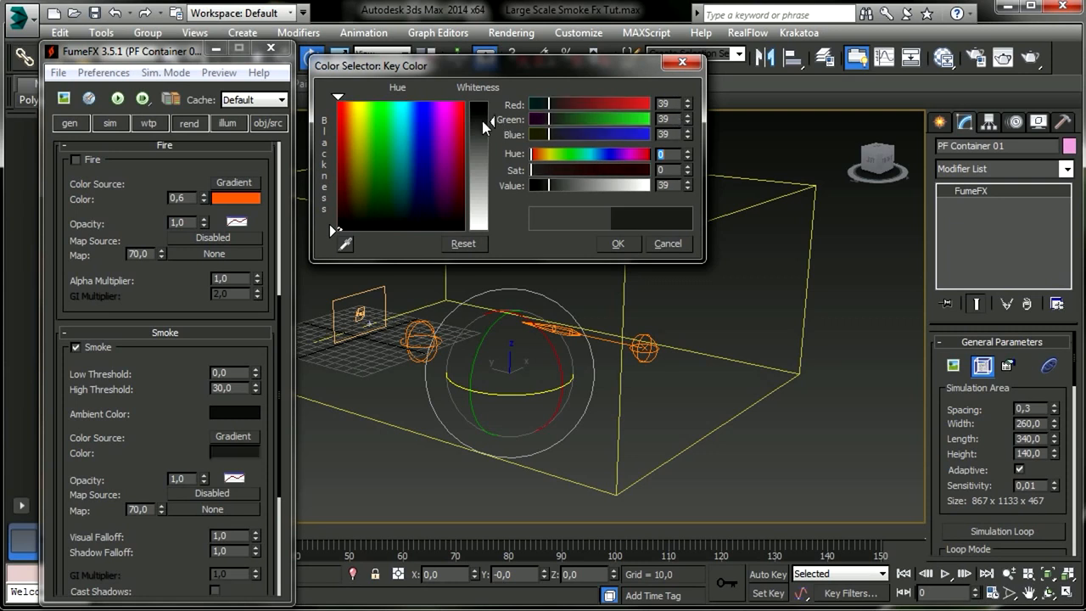
{"action": "left_click", "coordinate": [486, 127]}
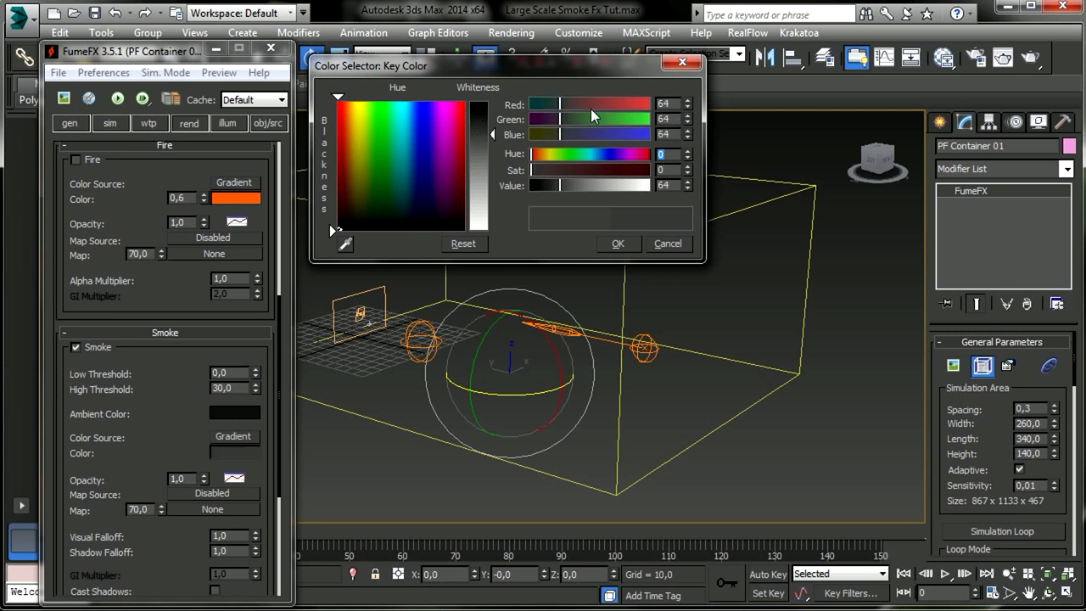
- Set the smoke color to RGB 60, 60, 60 and accept it
{"action": "double_click", "coordinate": [664, 104]}
{"action": "type", "text": "60"}
{"action": "key", "text": "Tab"}
{"action": "type", "text": "60"}
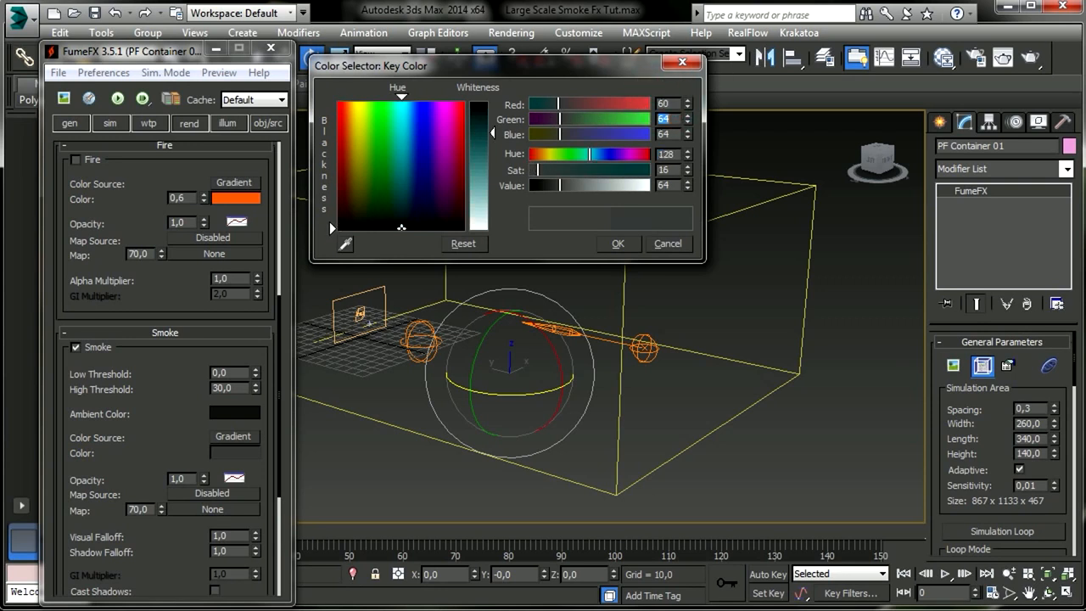
{"action": "key", "text": "Tab"}
{"action": "type", "text": "60"}
{"action": "key", "text": "Tab"}
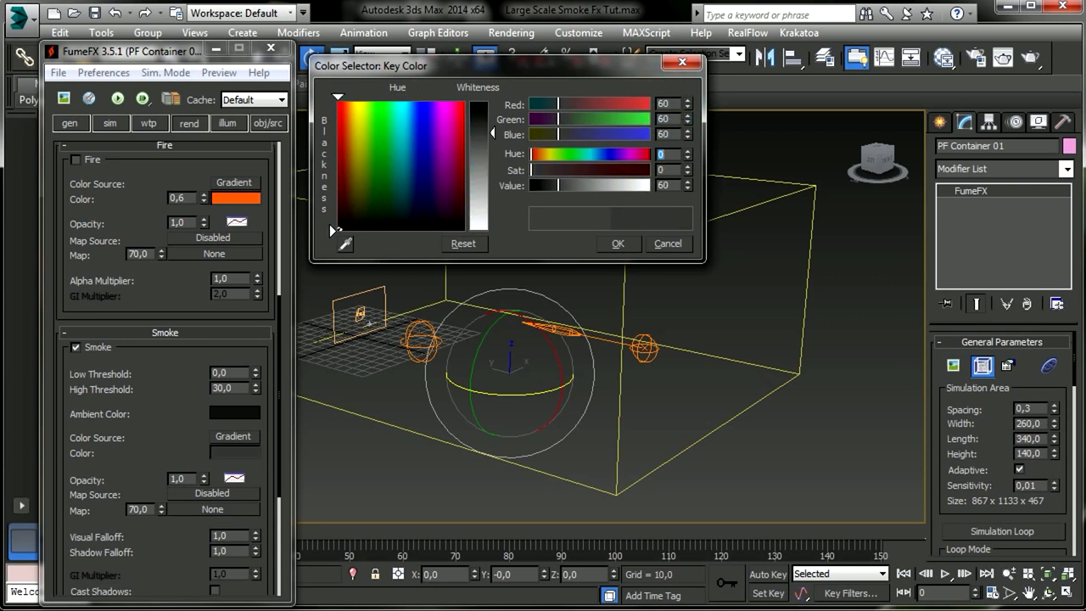
{"action": "left_click", "coordinate": [615, 244]}
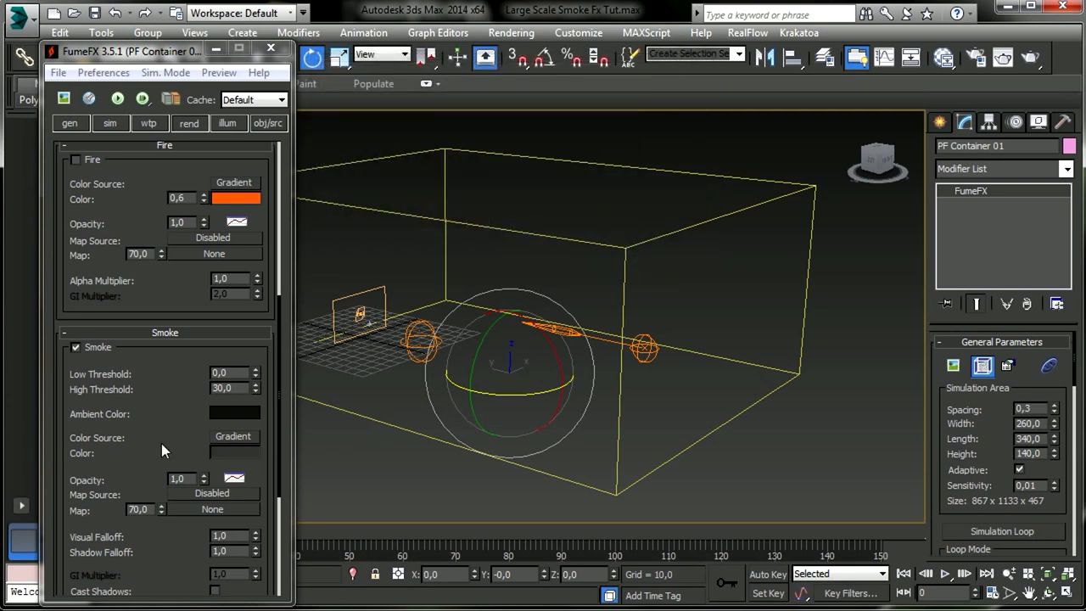
- Enable Cast Shadows and Receive Shadows for the smoke and minimize the FumeFX window
{"action": "left_click_drag", "start_coordinate": [144, 416], "coordinate": [183, 307]}
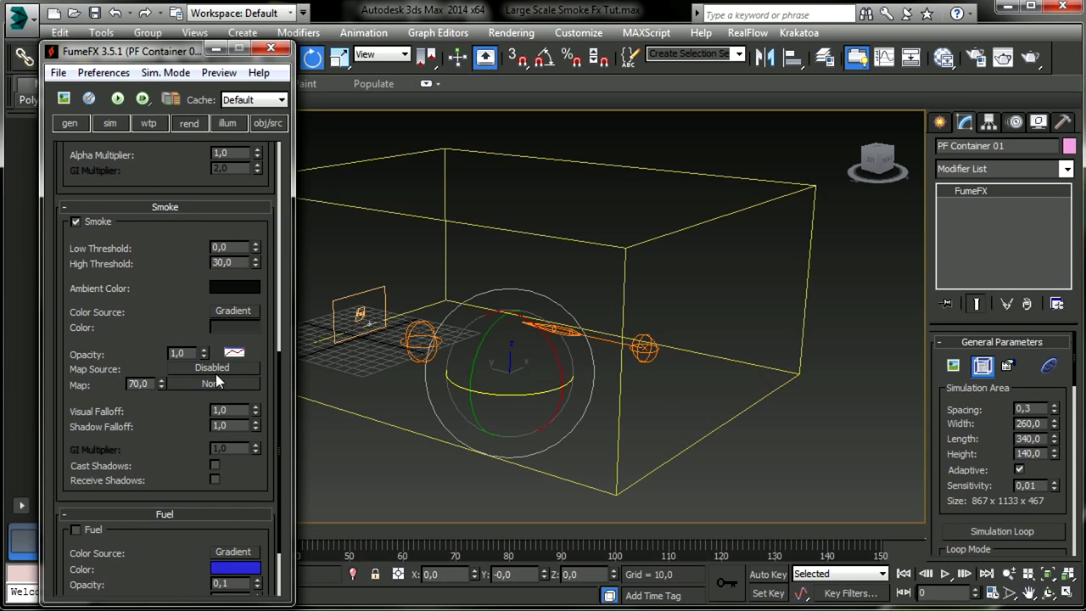
{"action": "left_click", "coordinate": [214, 466]}
{"action": "left_click_drag", "start_coordinate": [161, 453], "coordinate": [179, 289]}
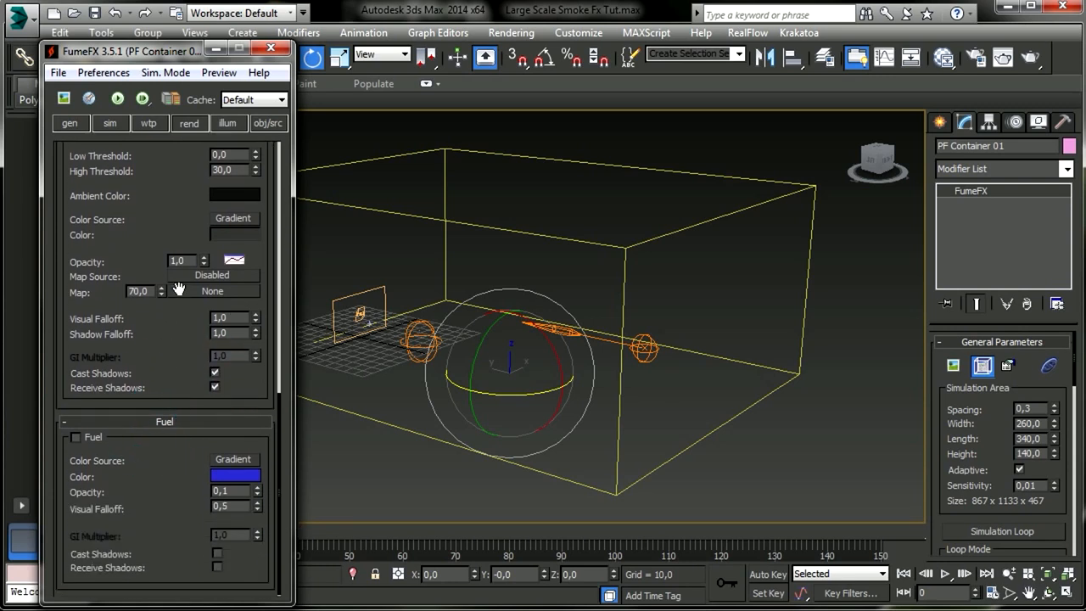
{"action": "mouse_move", "coordinate": [195, 230]}
{"action": "left_mouse_down"}
{"action": "mouse_move", "coordinate": [182, 408]}
{"action": "mouse_move", "coordinate": [191, 341]}
{"action": "left_mouse_up"}
{"action": "left_click_drag", "start_coordinate": [176, 257], "coordinate": [184, 505]}
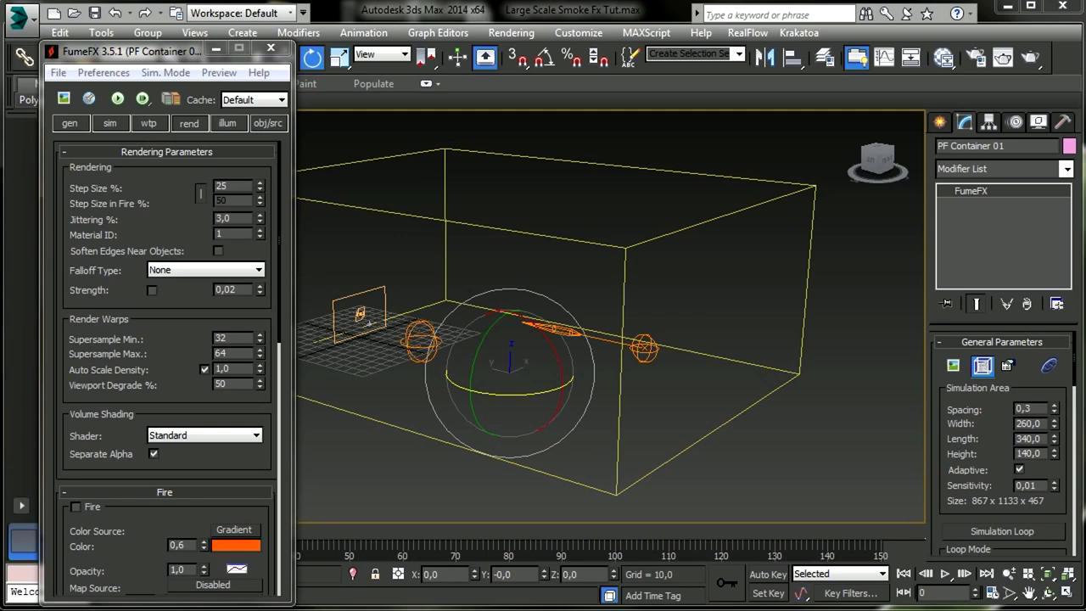
{"action": "left_click", "coordinate": [215, 49]}
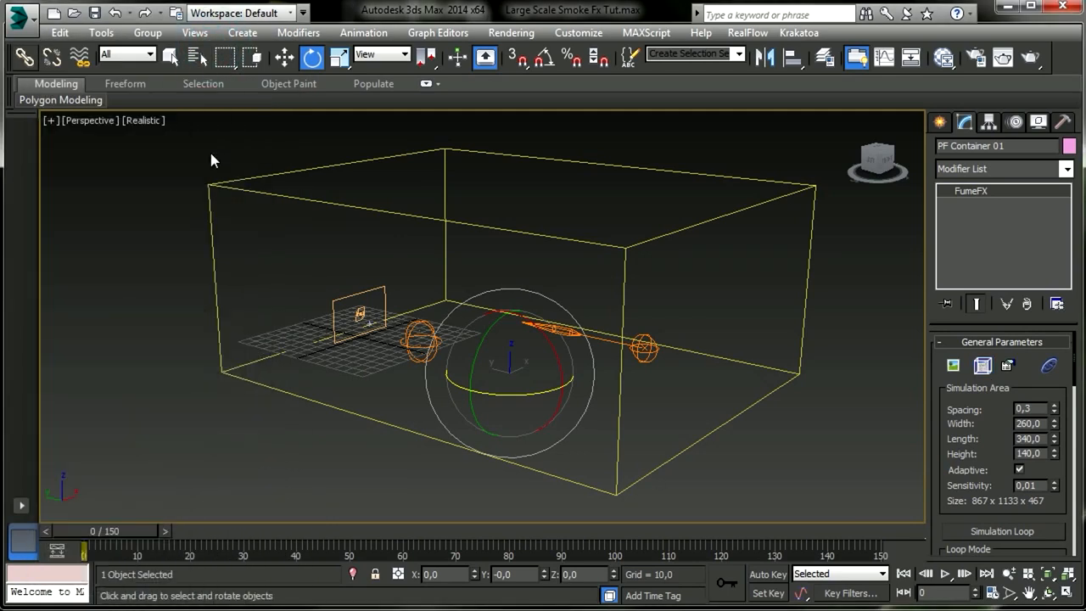
- Create a standard Target Spot light beside the container, aimed towards it with a target distance of about 330
{"action": "left_click", "coordinate": [939, 122]}
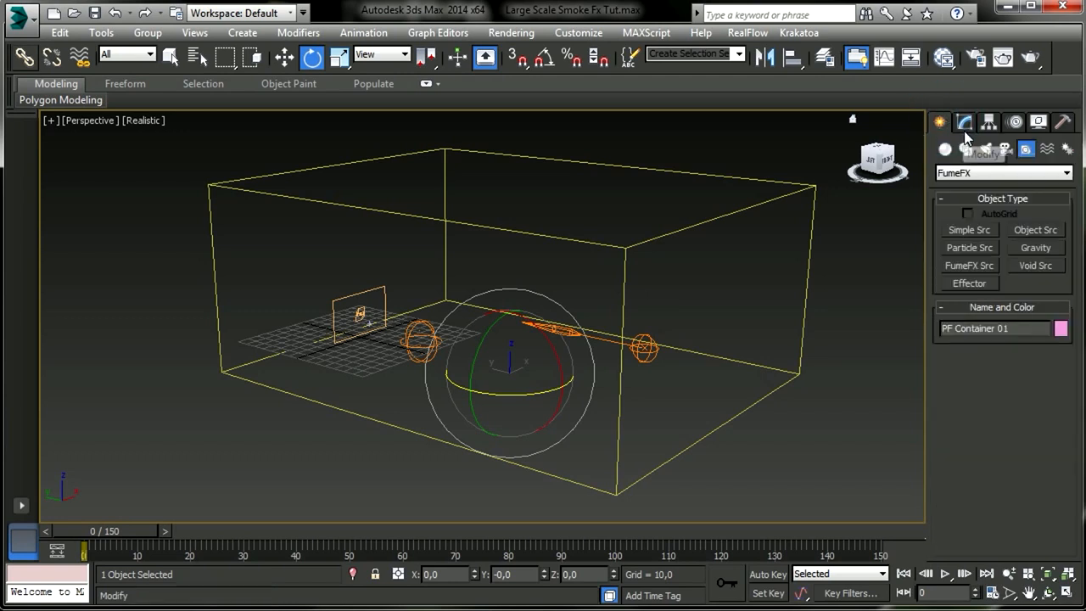
{"action": "left_click", "coordinate": [986, 150]}
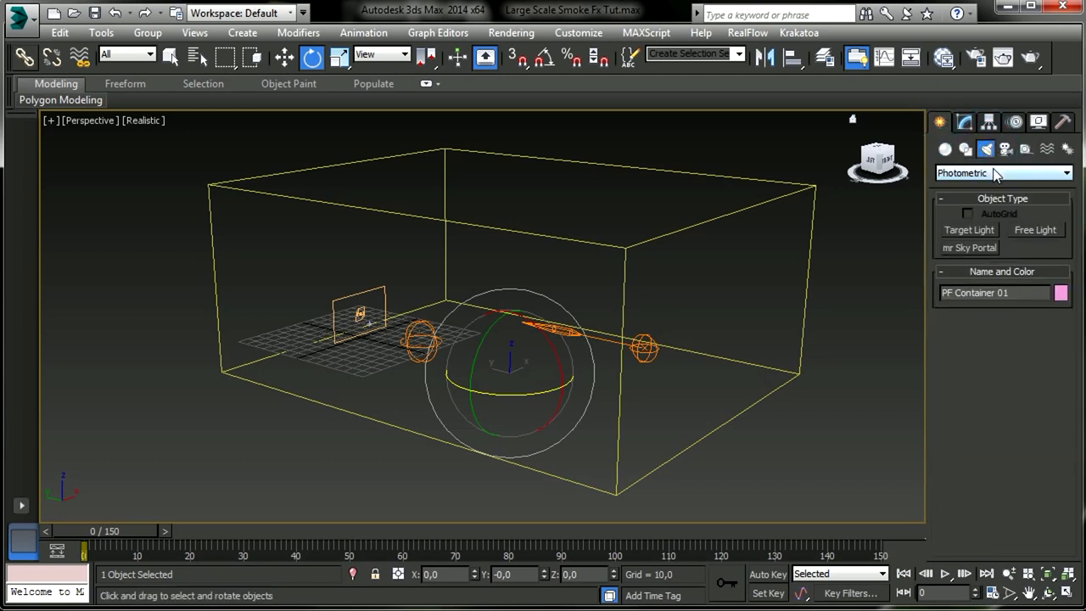
{"action": "left_click", "coordinate": [996, 172]}
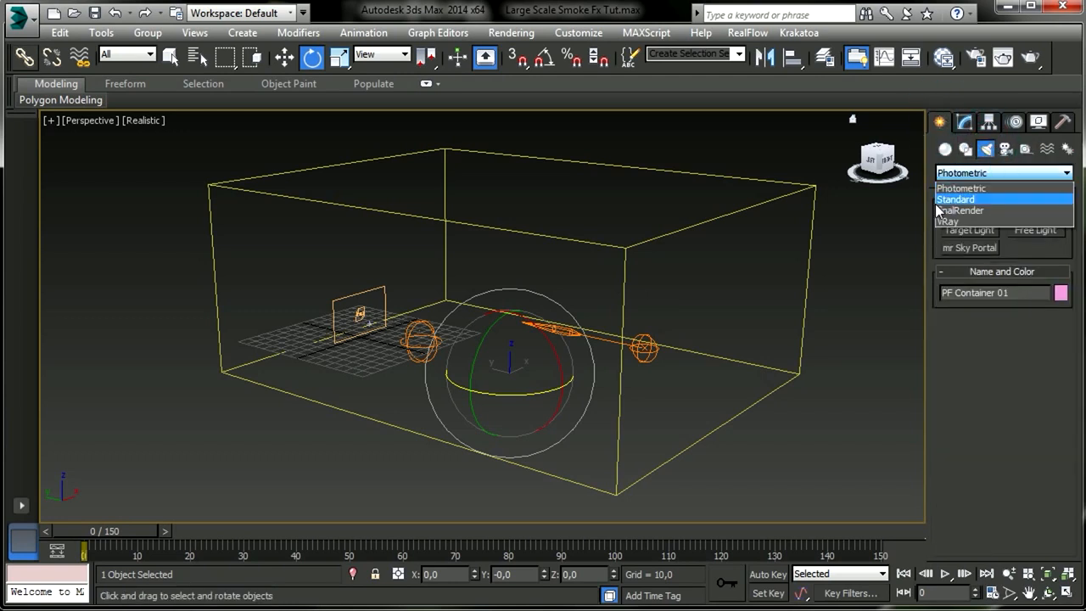
{"action": "left_click", "coordinate": [967, 200]}
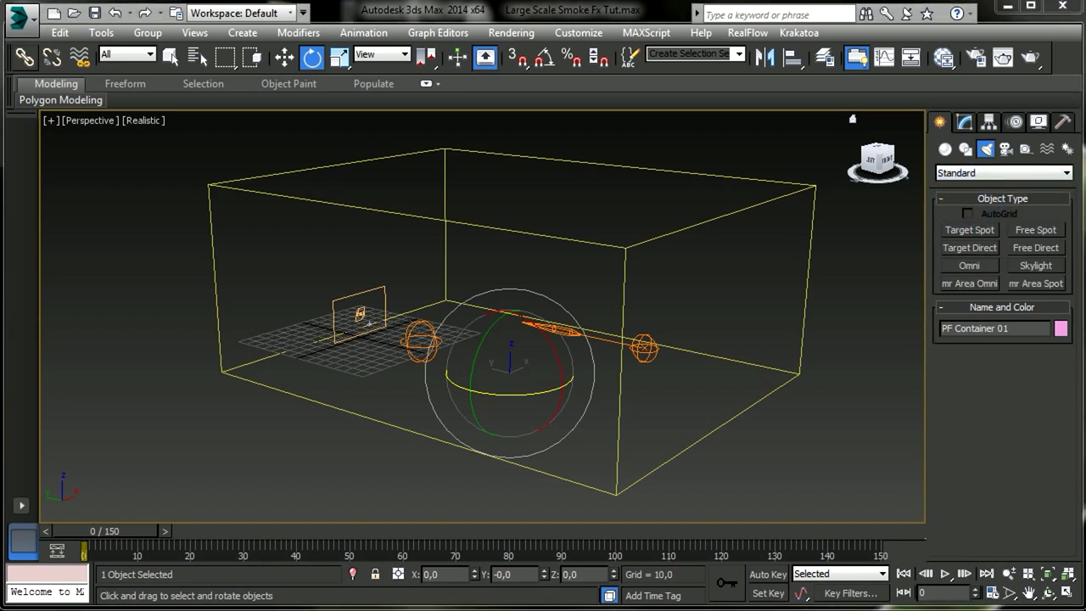
{"action": "left_click", "coordinate": [970, 230]}
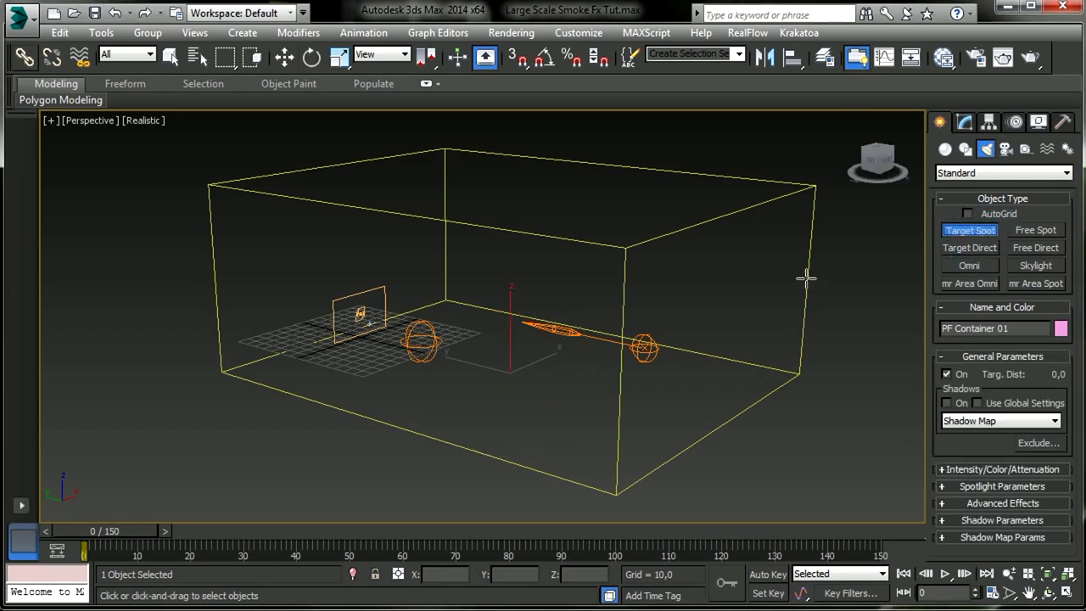
{"action": "left_click_drag", "start_coordinate": [827, 252], "coordinate": [647, 298]}
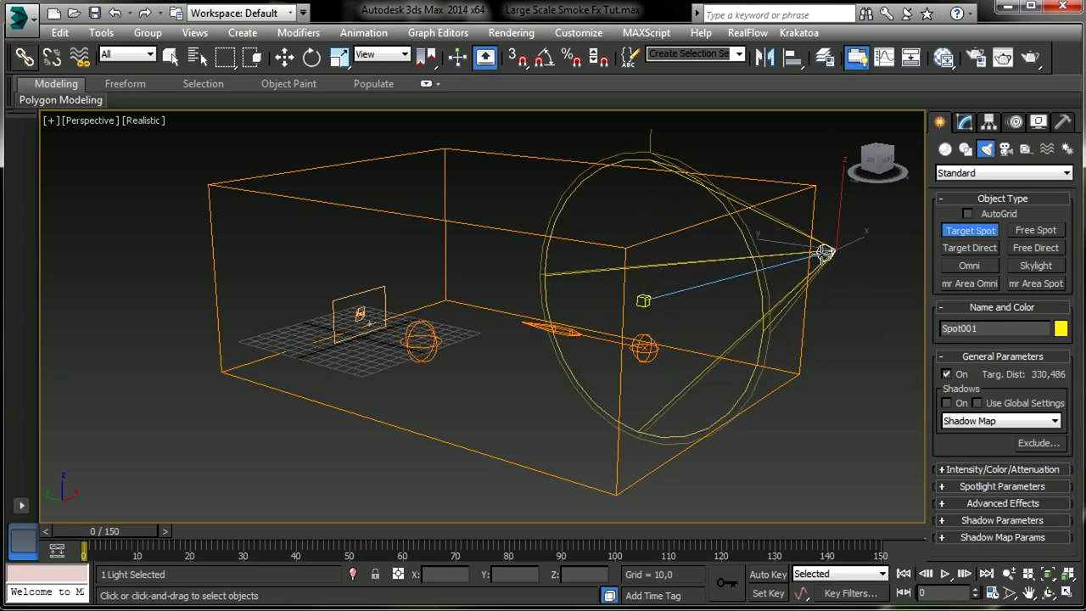
{"action": "key", "text": "e"}
- In the four-view layout, move the spotlight along X to the opposite side of the container, at X about -173
{"action": "key", "text": "alt+w"}
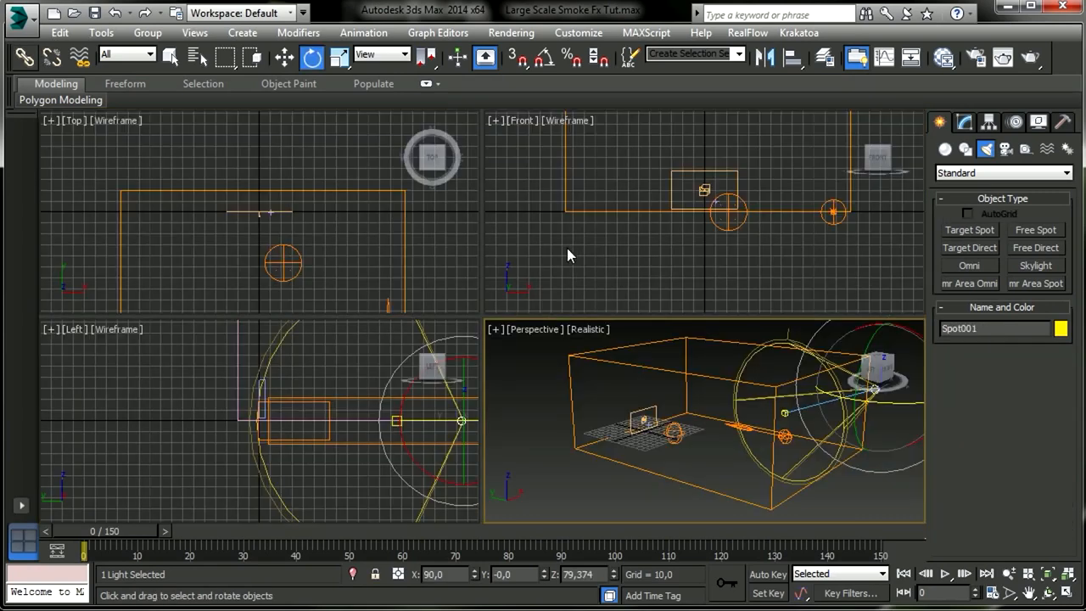
{"action": "scroll", "coordinate": [251, 207], "scroll_direction": "down", "scroll_amount": 3}
{"action": "scroll", "coordinate": [307, 222], "scroll_direction": "down", "scroll_amount": 2}
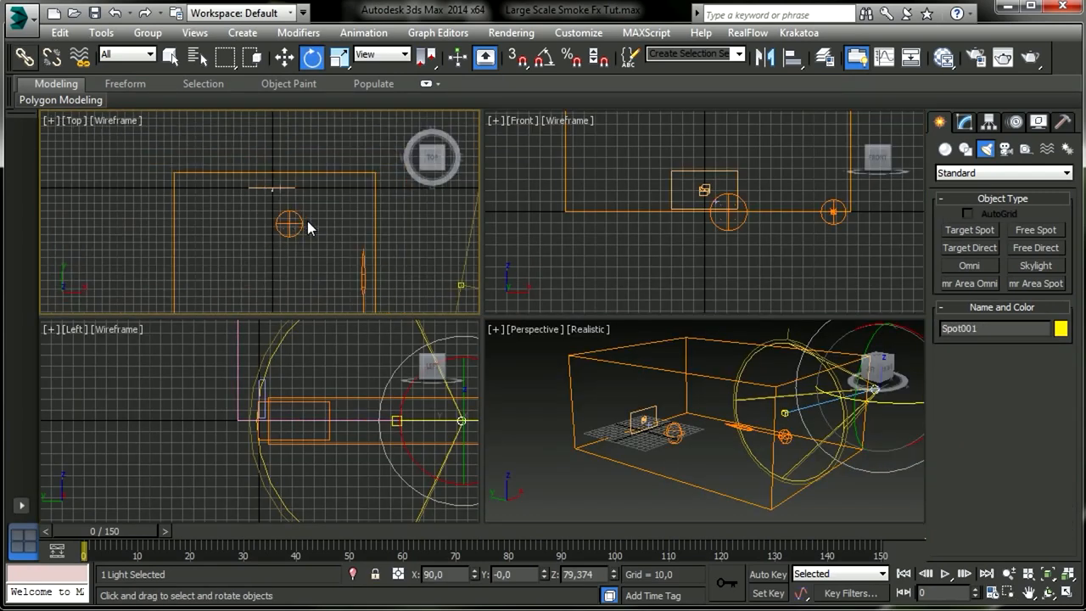
{"action": "middle_click_drag", "start_coordinate": [306, 222], "coordinate": [196, 138]}
{"action": "scroll", "coordinate": [334, 222], "scroll_direction": "down", "scroll_amount": 2}
{"action": "middle_click_drag", "start_coordinate": [375, 219], "coordinate": [328, 218]}
{"action": "scroll", "coordinate": [323, 225], "scroll_direction": "down", "scroll_amount": 2}
{"action": "scroll", "coordinate": [684, 237], "scroll_direction": "down", "scroll_amount": 3}
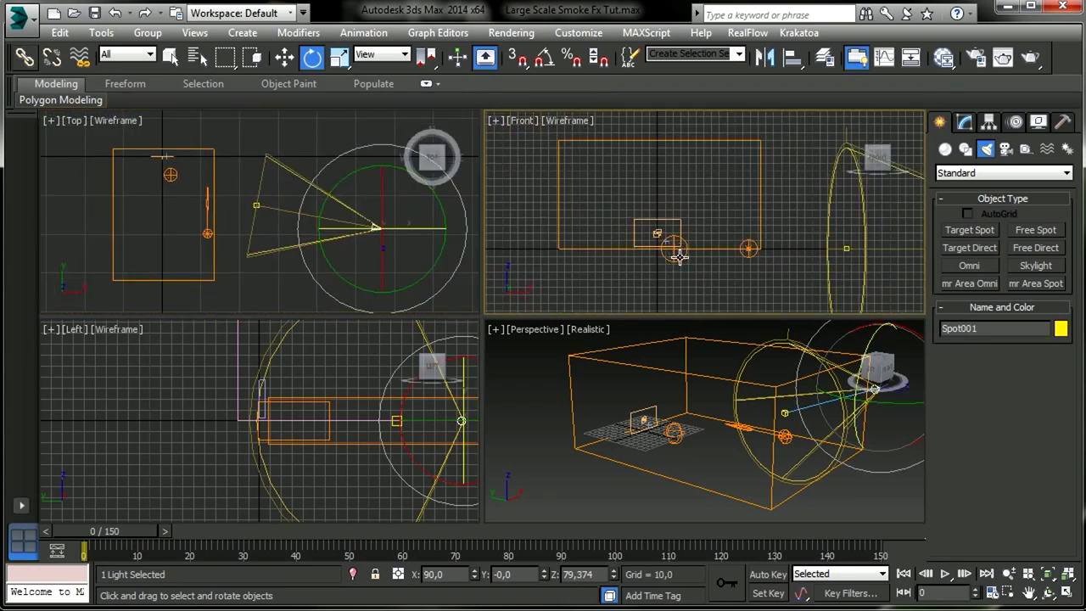
{"action": "middle_click_drag", "start_coordinate": [682, 252], "coordinate": [663, 201]}
{"action": "scroll", "coordinate": [747, 243], "scroll_direction": "down", "scroll_amount": 3}
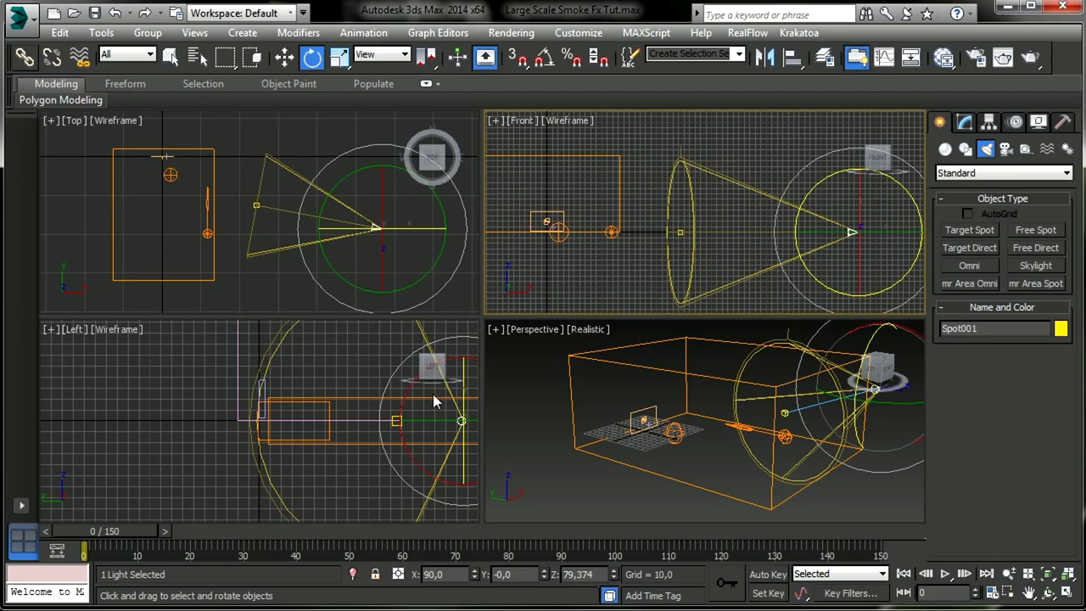
{"action": "middle_click_drag", "start_coordinate": [439, 400], "coordinate": [242, 404]}
{"action": "scroll", "coordinate": [242, 404], "scroll_direction": "down", "scroll_amount": 3}
{"action": "middle_click_drag", "start_coordinate": [445, 405], "coordinate": [431, 422]}
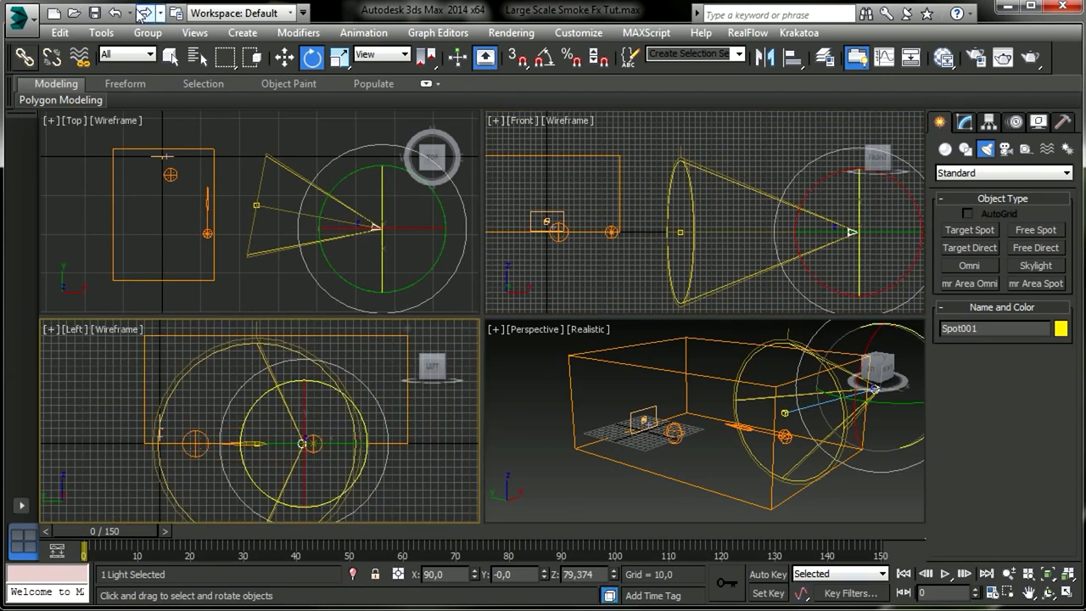
{"action": "left_click", "coordinate": [285, 59]}
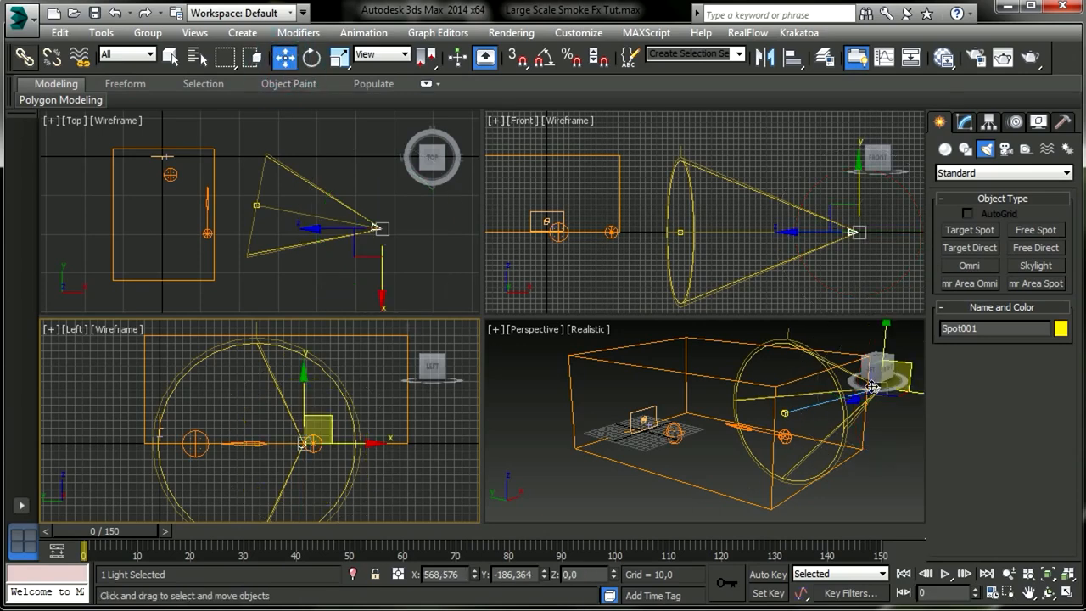
{"action": "left_click", "coordinate": [331, 228]}
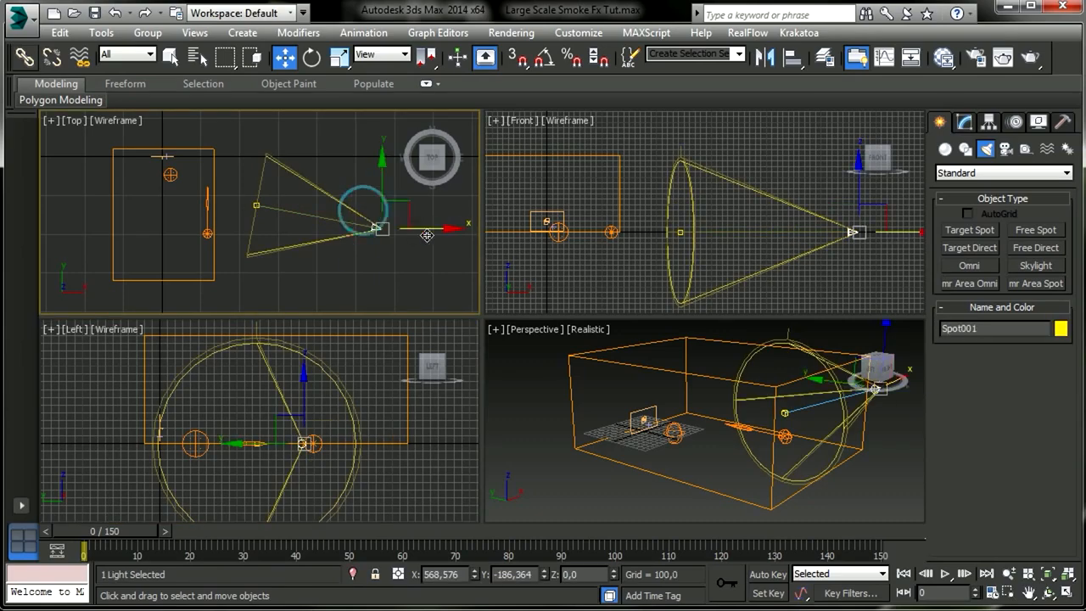
{"action": "left_click_drag", "start_coordinate": [427, 236], "coordinate": [147, 248]}
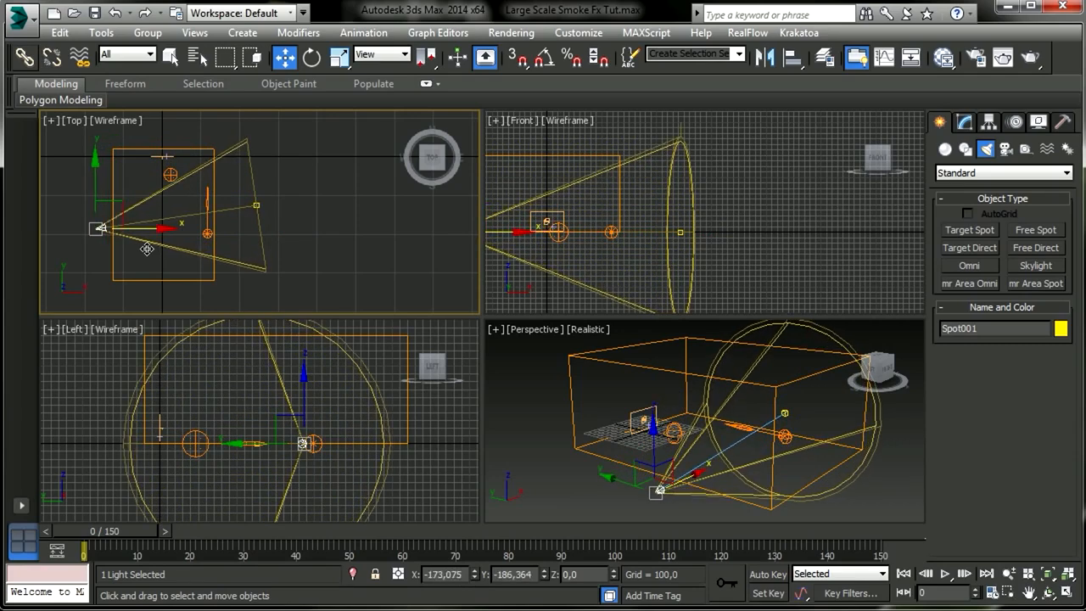
- Set the spotlight's X position to -748, well outside the smoke container
{"action": "double_click", "coordinate": [447, 574]}
{"action": "type", "text": "-748"}
{"action": "key", "text": "Return"}
- Place the spotlight's target at the world origin, with X, Y and Z all 0
{"action": "middle_click_drag", "start_coordinate": [178, 260], "coordinate": [386, 261]}
{"action": "left_click", "coordinate": [455, 219]}
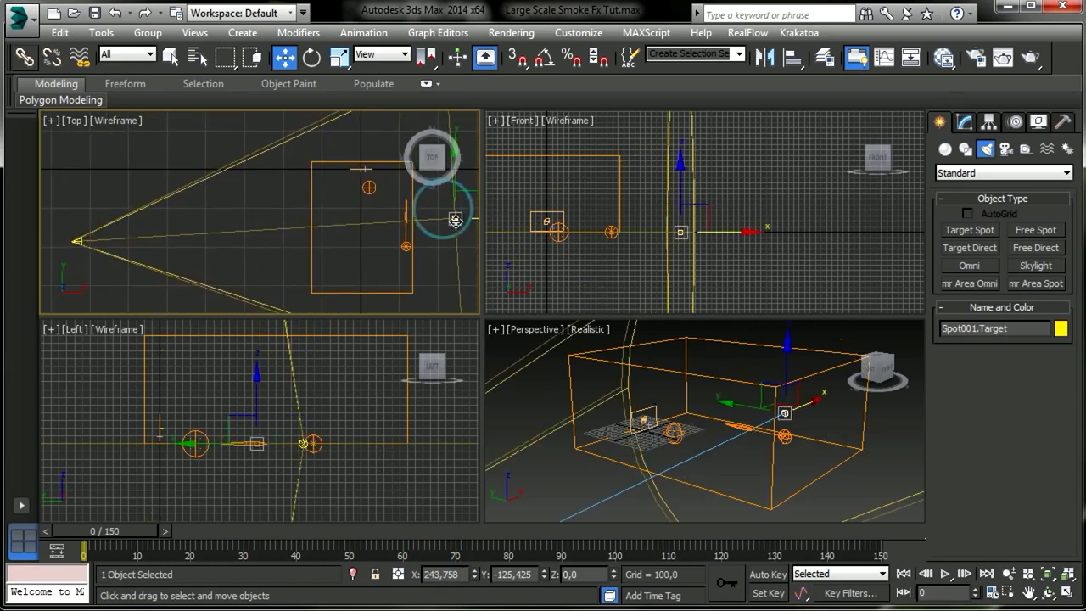
{"action": "double_click", "coordinate": [446, 574]}
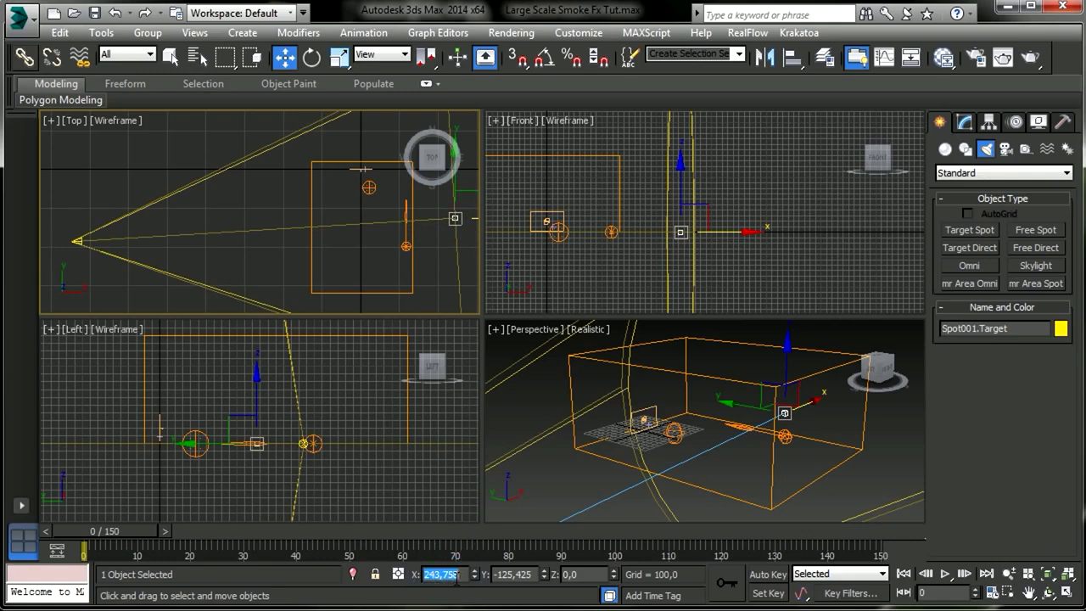
{"action": "type", "text": "0"}
{"action": "key", "text": "Tab"}
{"action": "type", "text": "0"}
{"action": "key", "text": "Tab"}
{"action": "type", "text": "0"}
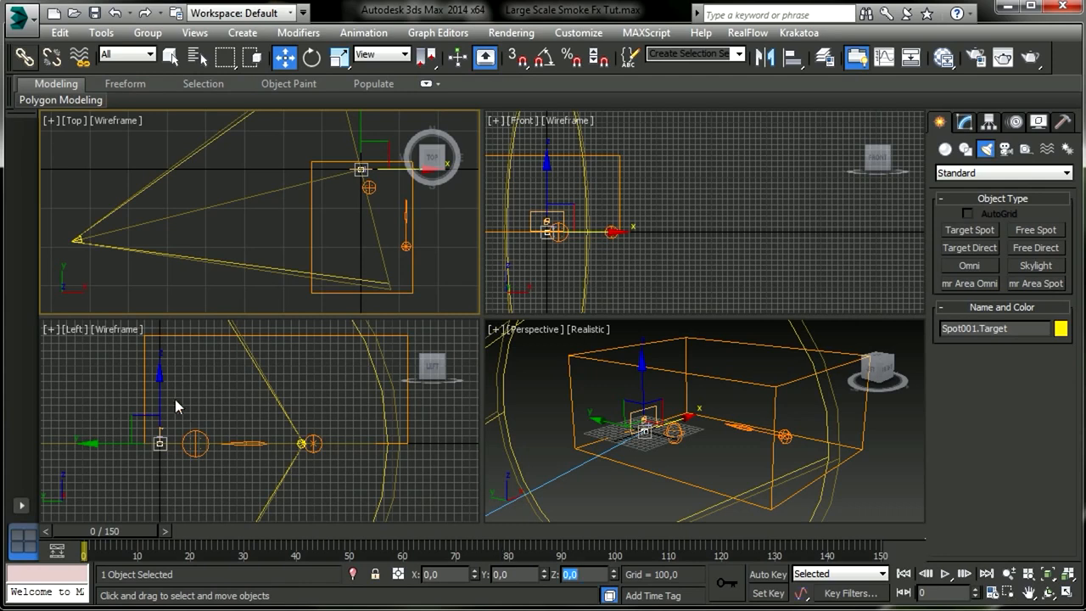
- Set the spotlight's own position to Y -360 and Z 280, raising it above the container
{"action": "left_click", "coordinate": [79, 241]}
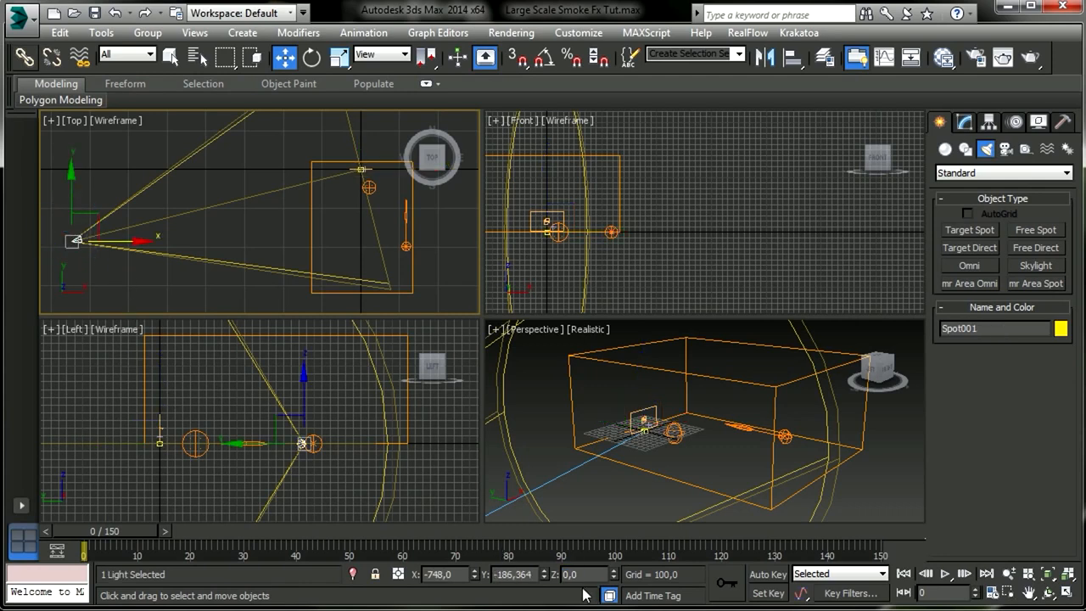
{"action": "double_click", "coordinate": [522, 574]}
{"action": "type", "text": "-360"}
{"action": "key", "text": "Return"}
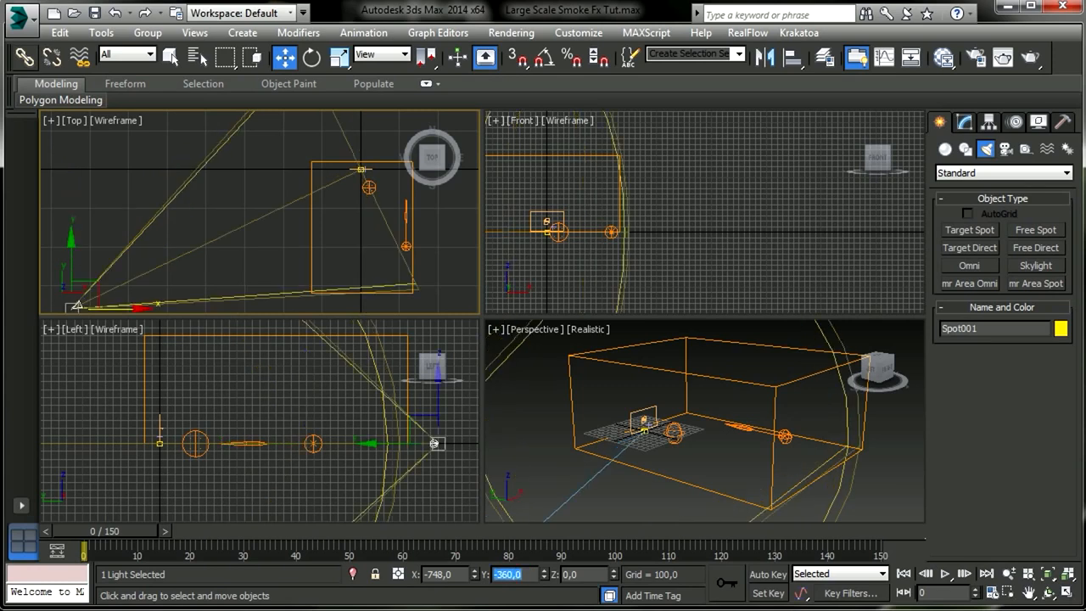
{"action": "double_click", "coordinate": [574, 574]}
{"action": "type", "text": "280"}
{"action": "key", "text": "Return"}
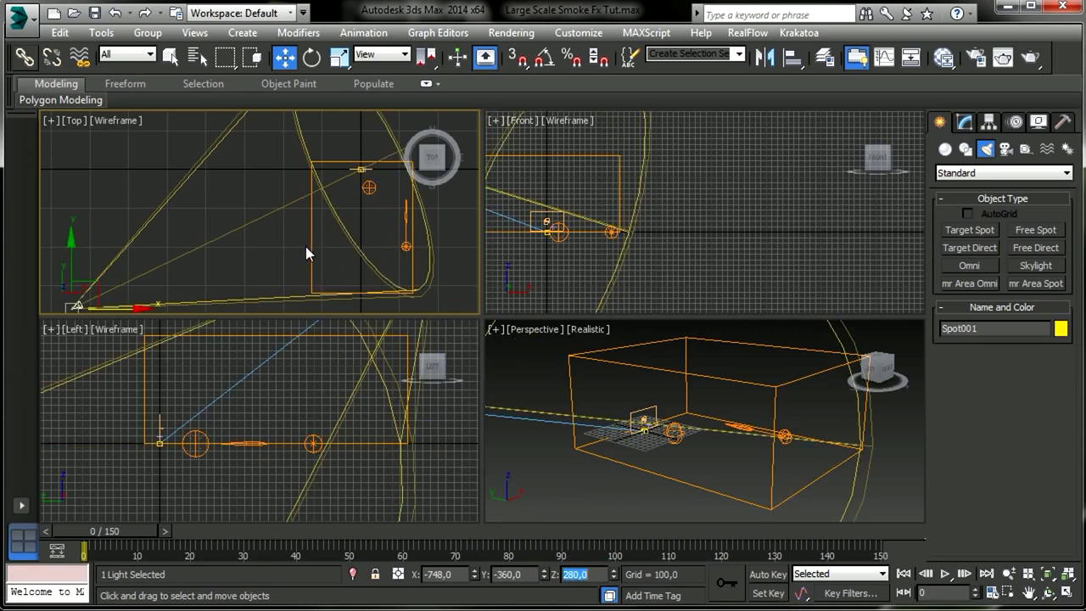
- Check the spotlight's cone against the container in all four views and save the scene
{"action": "scroll", "coordinate": [305, 246], "scroll_direction": "down", "scroll_amount": 3}
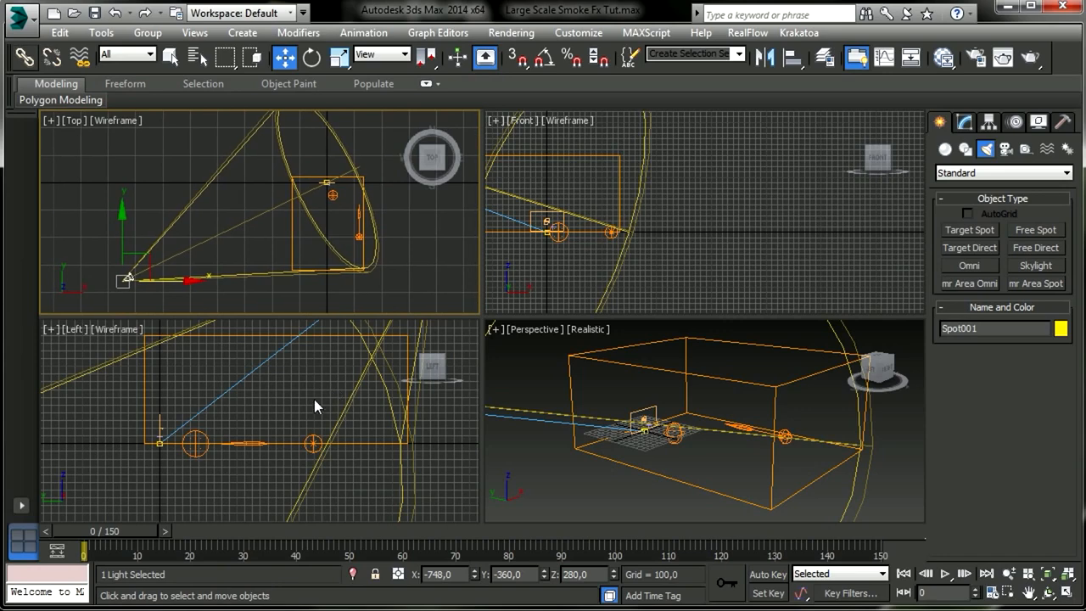
{"action": "scroll", "coordinate": [314, 406], "scroll_direction": "down", "scroll_amount": 6}
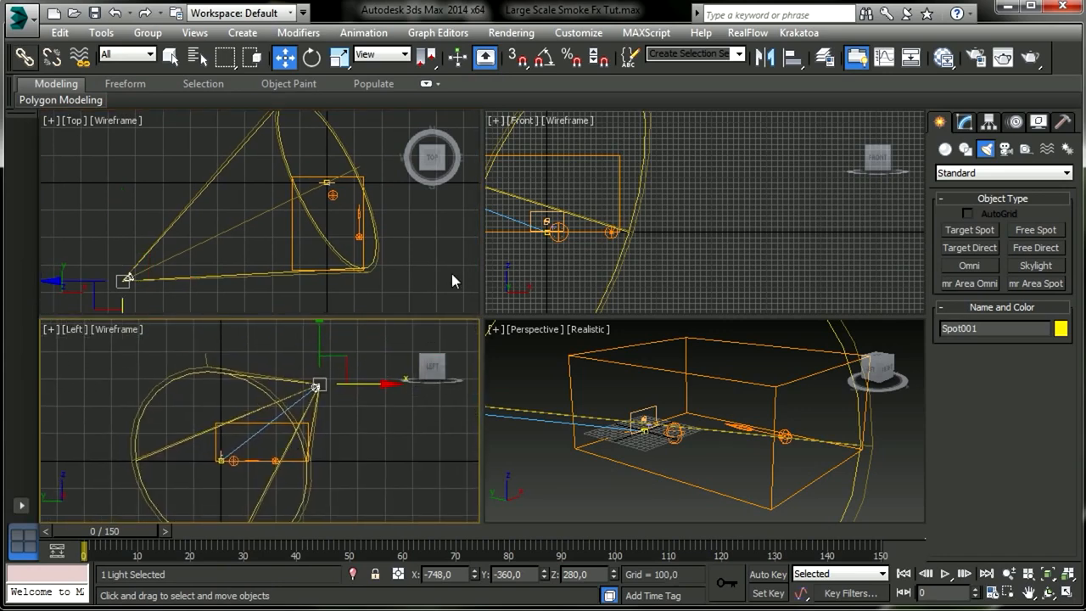
{"action": "scroll", "coordinate": [824, 240], "scroll_direction": "down", "scroll_amount": 6}
{"action": "middle_click_drag", "start_coordinate": [783, 243], "coordinate": [757, 235]}
{"action": "scroll", "coordinate": [781, 253], "scroll_direction": "down", "scroll_amount": 2}
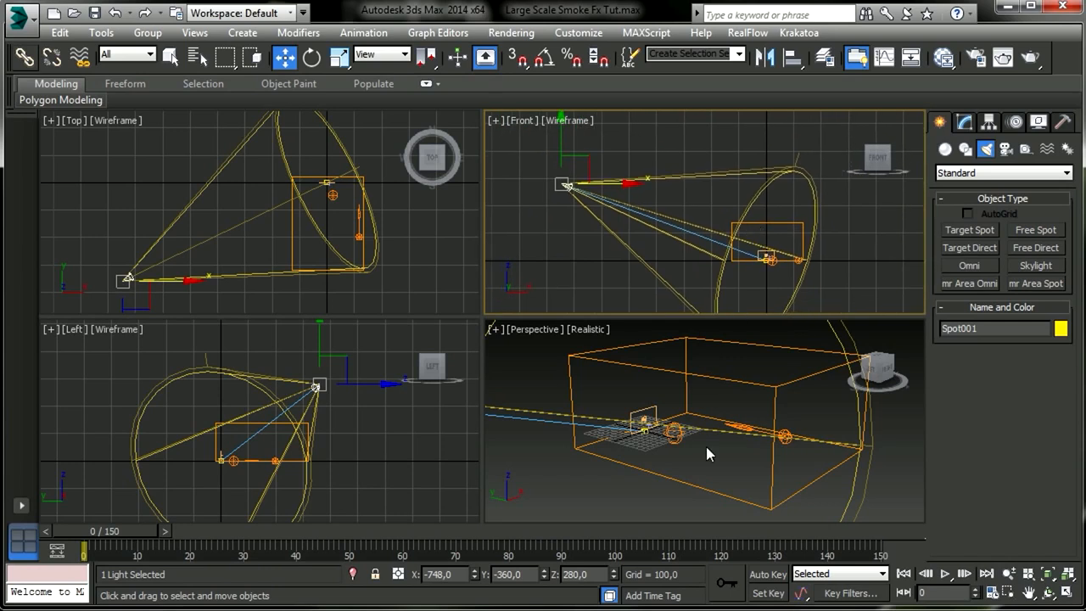
{"action": "scroll", "coordinate": [706, 447], "scroll_direction": "down", "scroll_amount": 8}
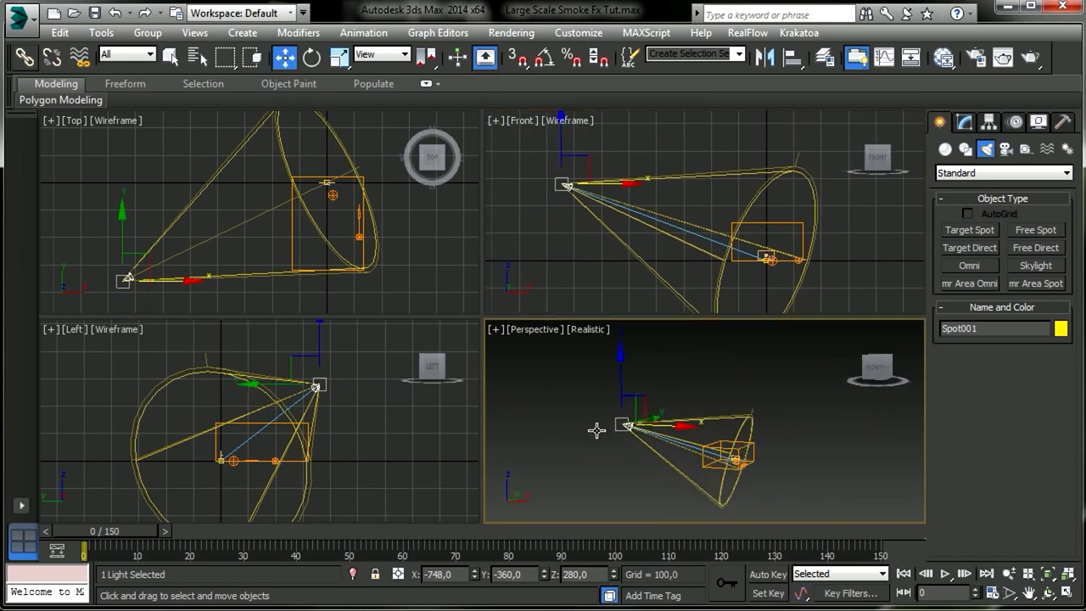
{"action": "middle_click_drag", "start_coordinate": [596, 431], "coordinate": [750, 456], "text": "alt"}
{"action": "scroll", "coordinate": [751, 456], "scroll_direction": "up", "scroll_amount": 6}
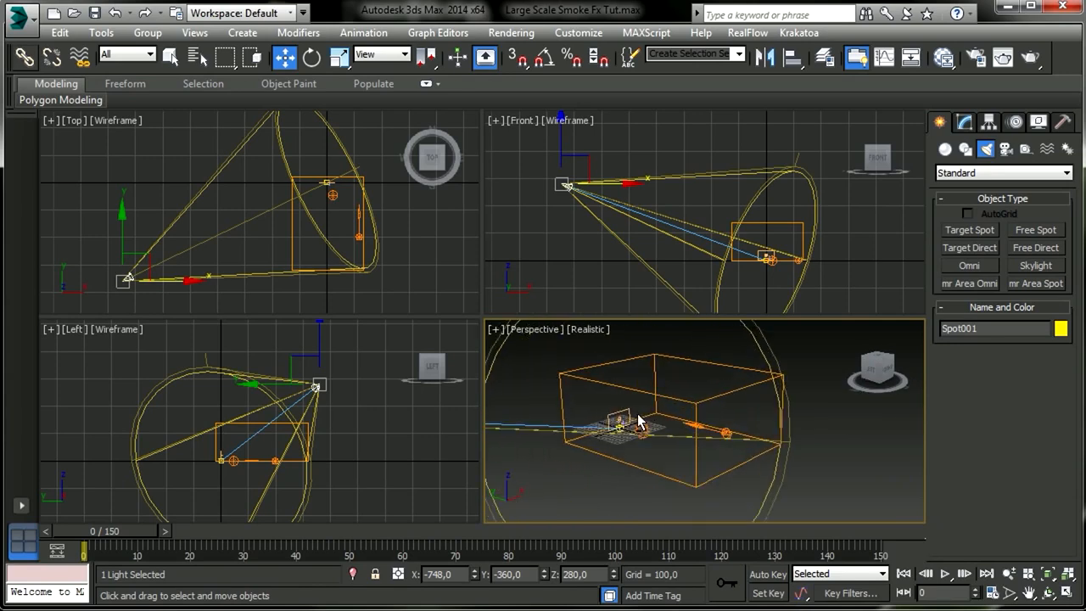
{"action": "scroll", "coordinate": [641, 422], "scroll_direction": "up", "scroll_amount": 2}
{"action": "middle_click_drag", "start_coordinate": [631, 413], "coordinate": [707, 384], "text": "alt"}
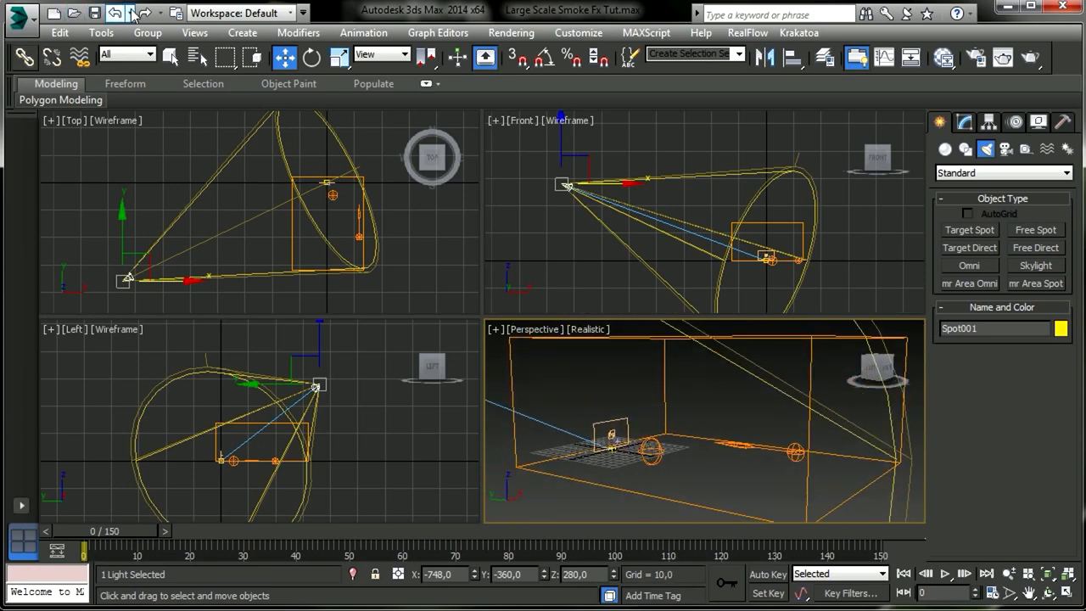
{"action": "left_click", "coordinate": [92, 17]}
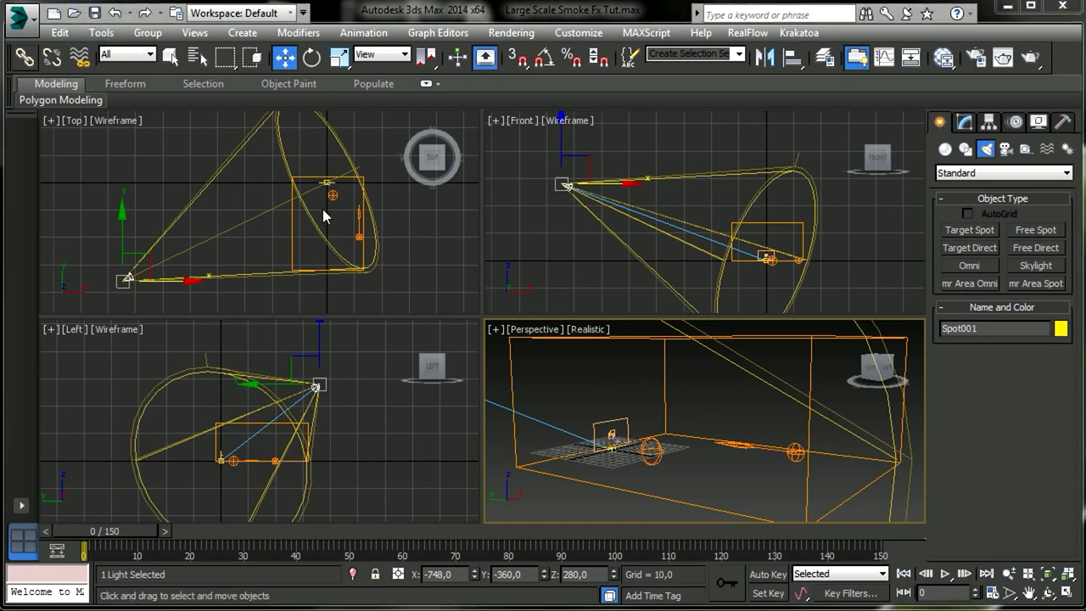
- Reposition the spotlight's target inside the container at X 10 and Y -185
{"action": "left_click", "coordinate": [325, 213]}
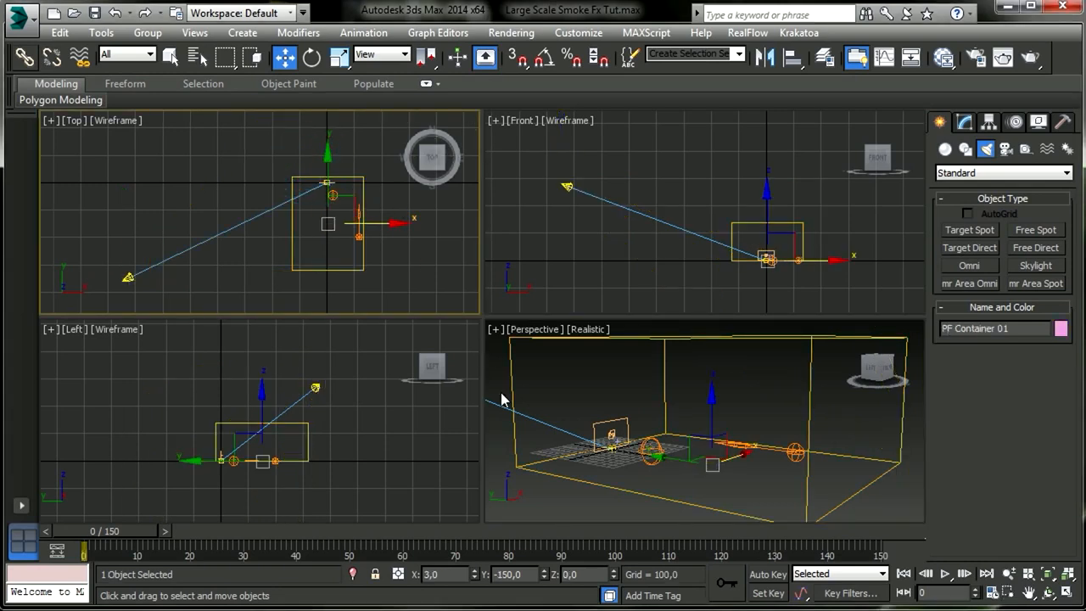
{"action": "left_click", "coordinate": [611, 449]}
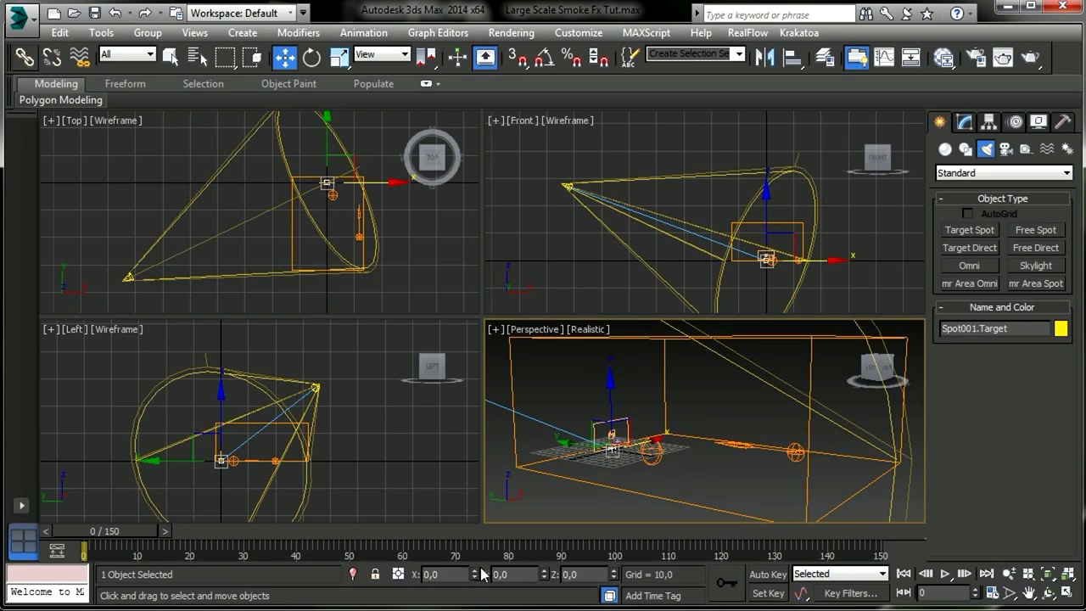
{"action": "left_click_drag", "start_coordinate": [475, 574], "coordinate": [487, 607]}
{"action": "double_click", "coordinate": [437, 571]}
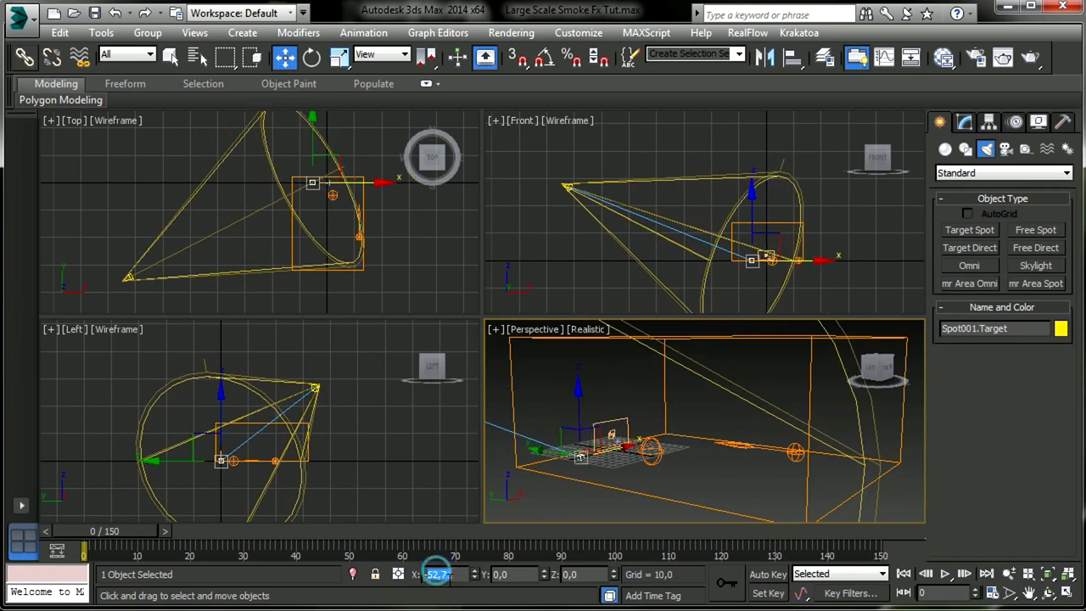
{"action": "type", "text": "-10"}
{"action": "key", "text": "Return"}
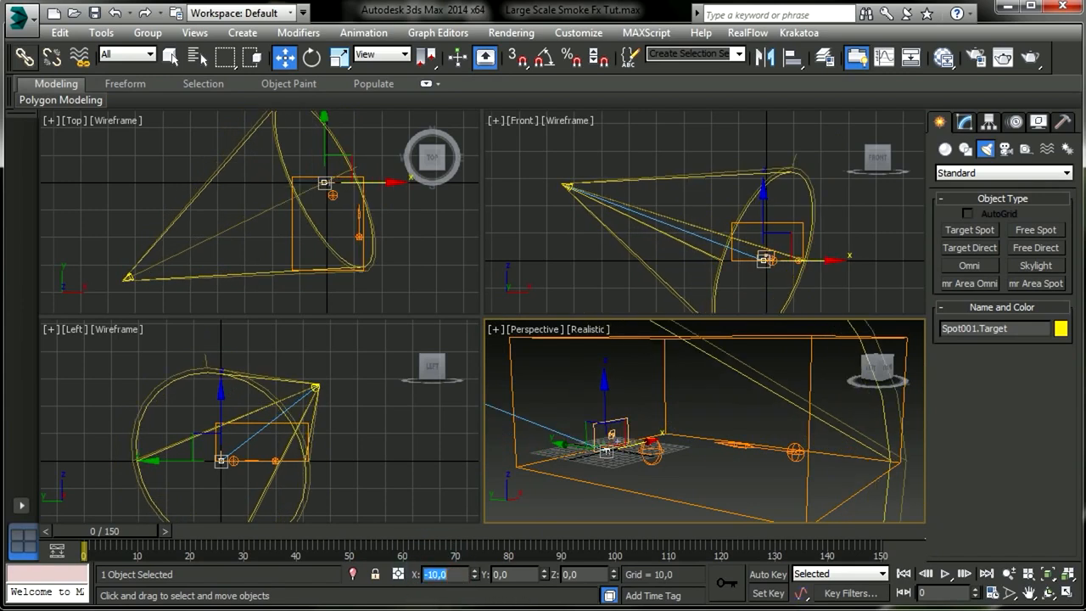
{"action": "type", "text": "10"}
{"action": "key", "text": "Return"}
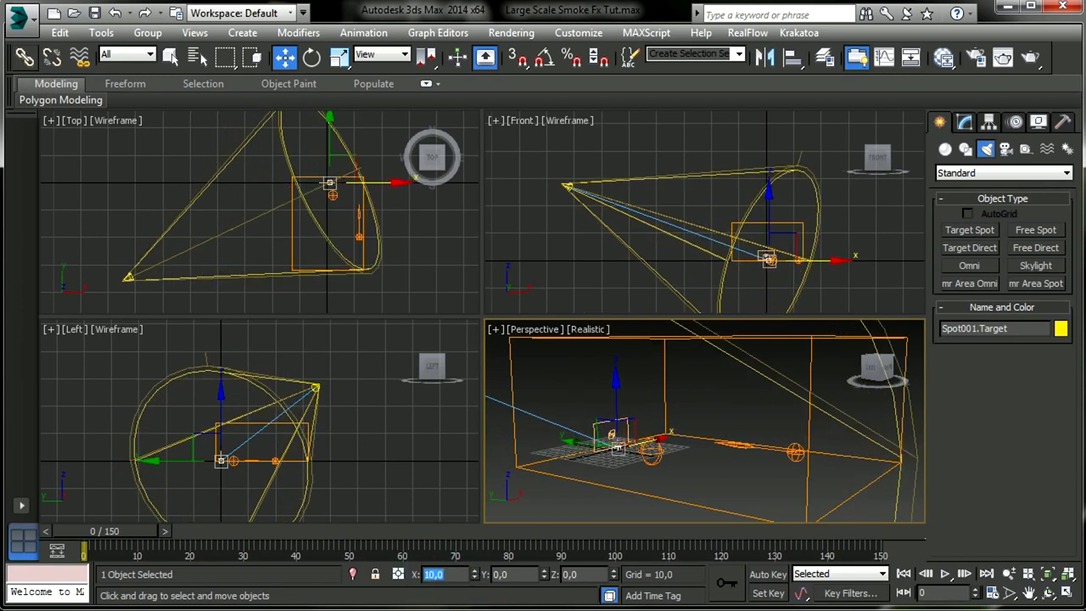
{"action": "double_click", "coordinate": [530, 576]}
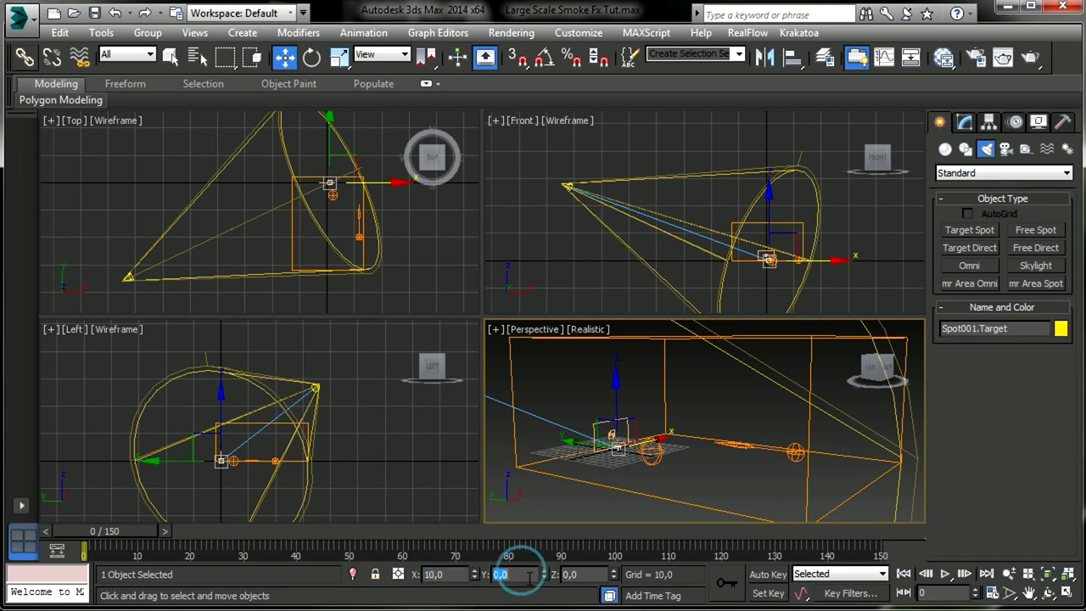
{"action": "type", "text": "-185"}
{"action": "key", "text": "Return"}
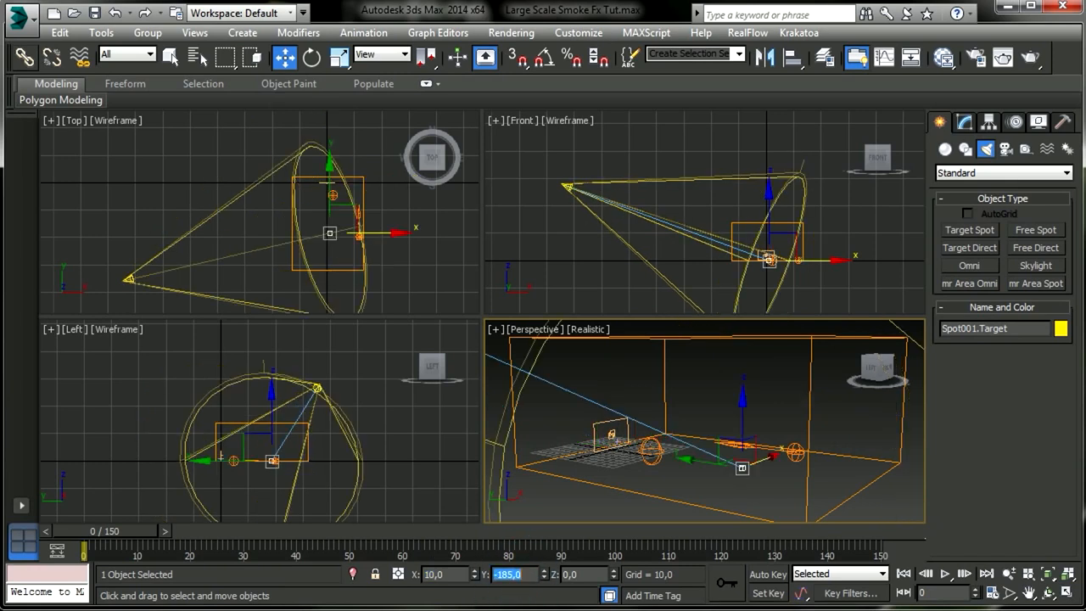
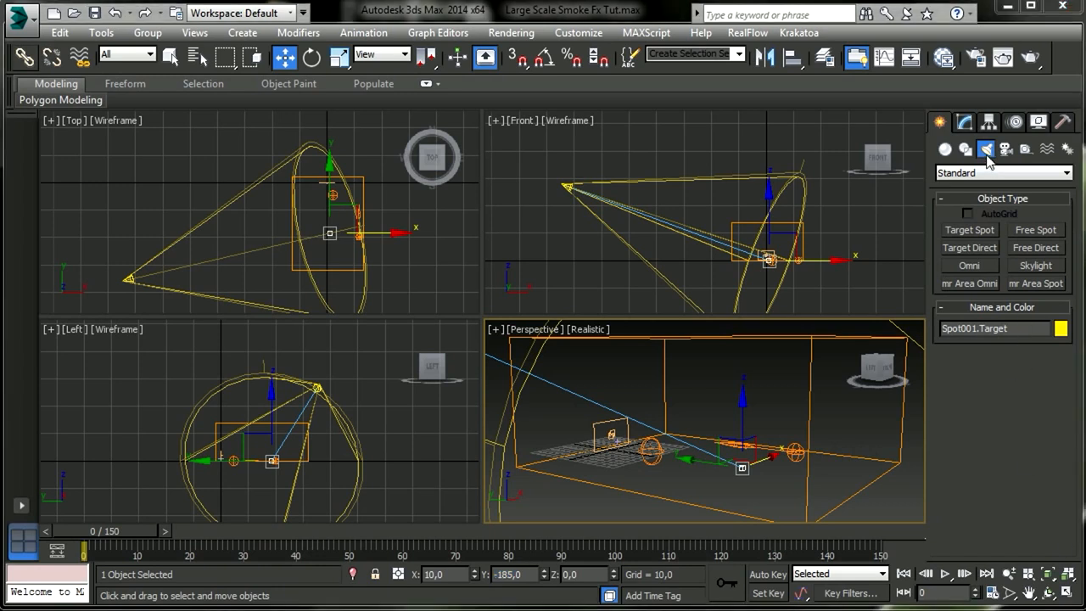
- Turn on shadows for the spotlight and set the shadow type to Ray Traced Shadows
{"action": "left_click", "coordinate": [965, 122]}
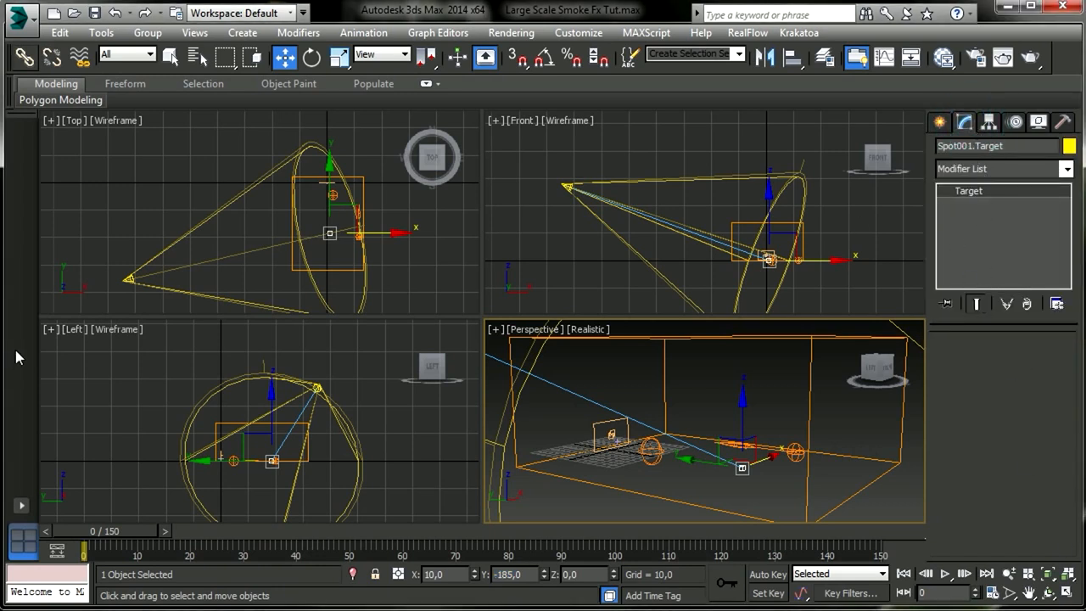
{"action": "left_click", "coordinate": [126, 281]}
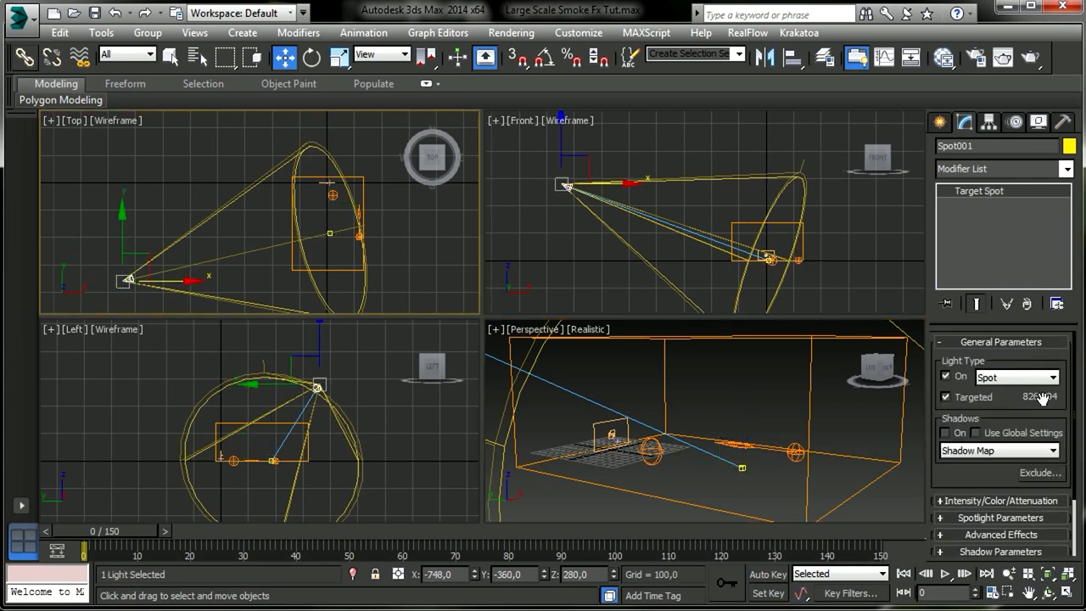
{"action": "left_click", "coordinate": [946, 434]}
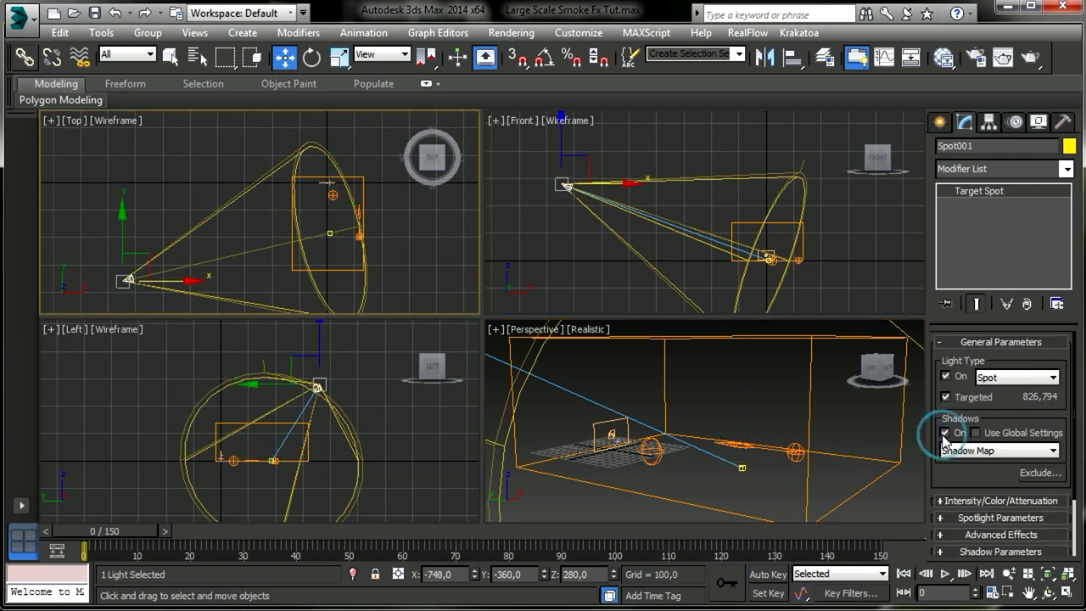
{"action": "left_click", "coordinate": [993, 452]}
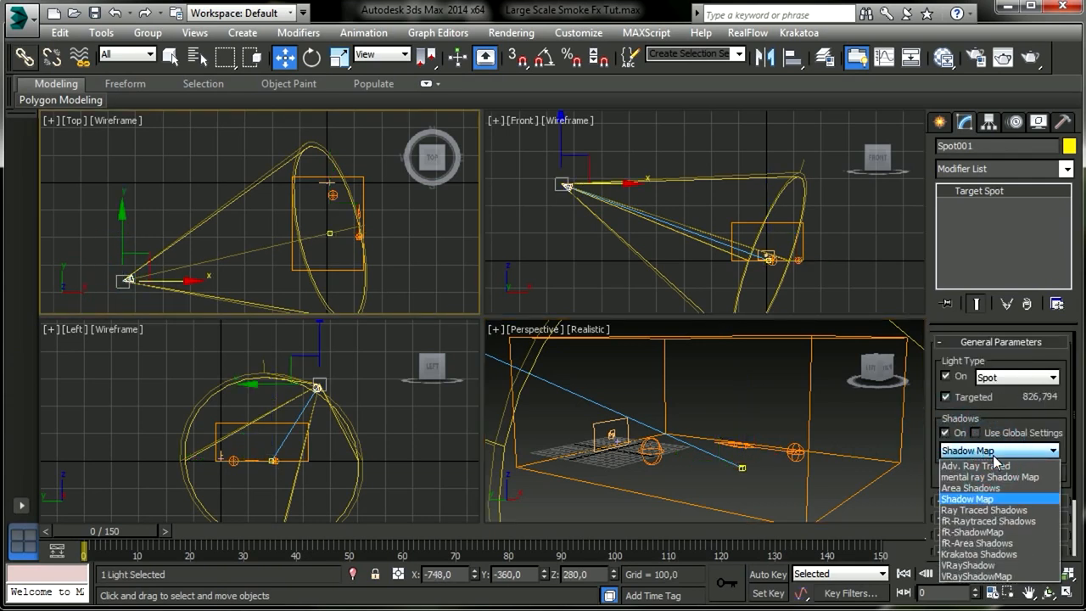
{"action": "left_click", "coordinate": [980, 510]}
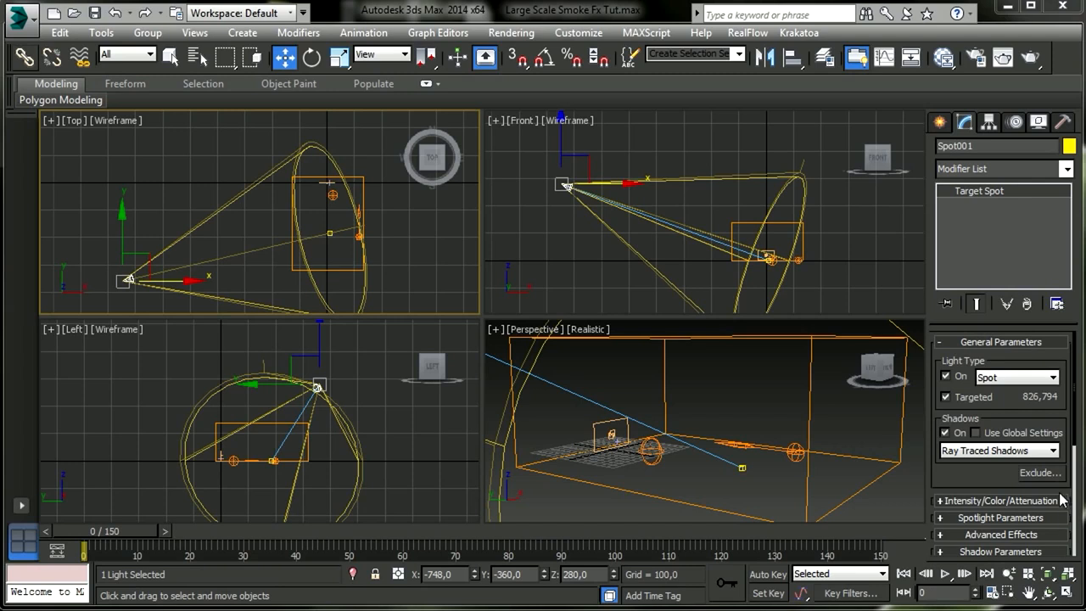
- Enable Atmosphere Shadows in the spotlight's shadow parameters and save the scene
{"action": "left_click_drag", "start_coordinate": [971, 477], "coordinate": [982, 367]}
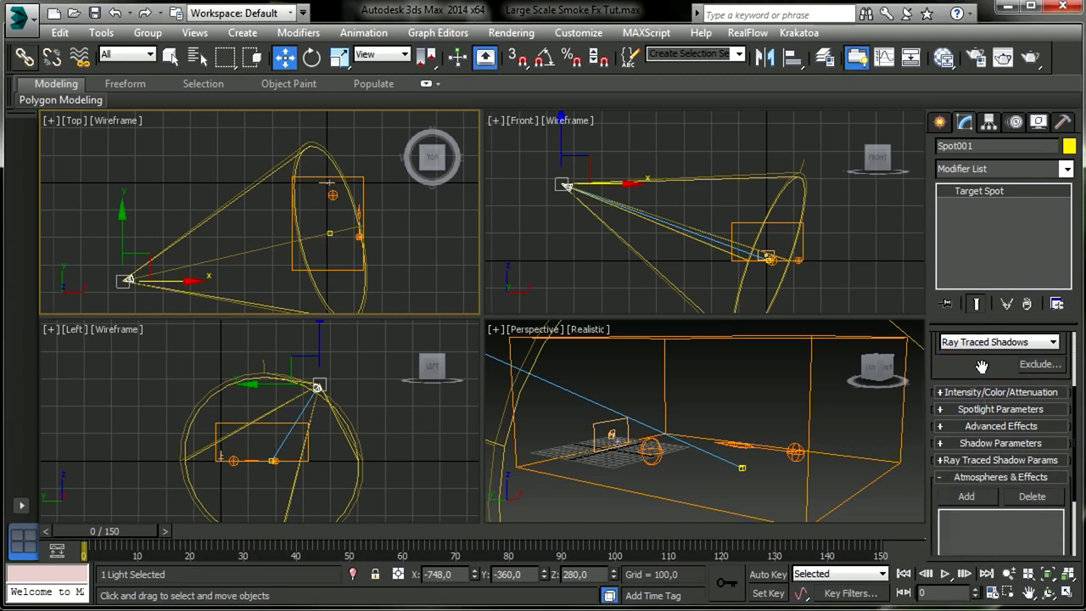
{"action": "left_click", "coordinate": [980, 443]}
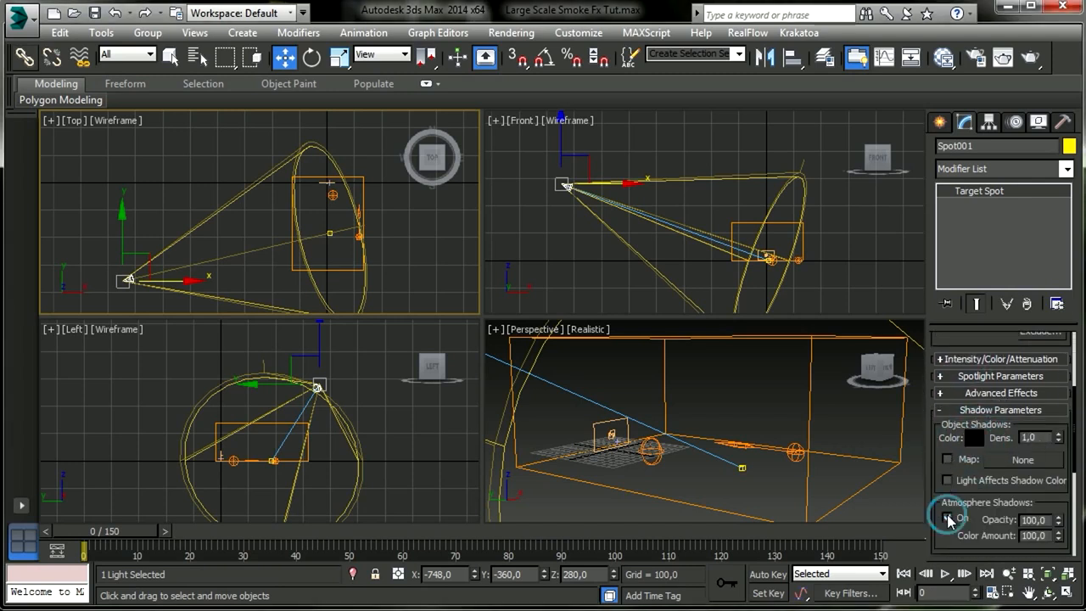
{"action": "left_click", "coordinate": [93, 17]}
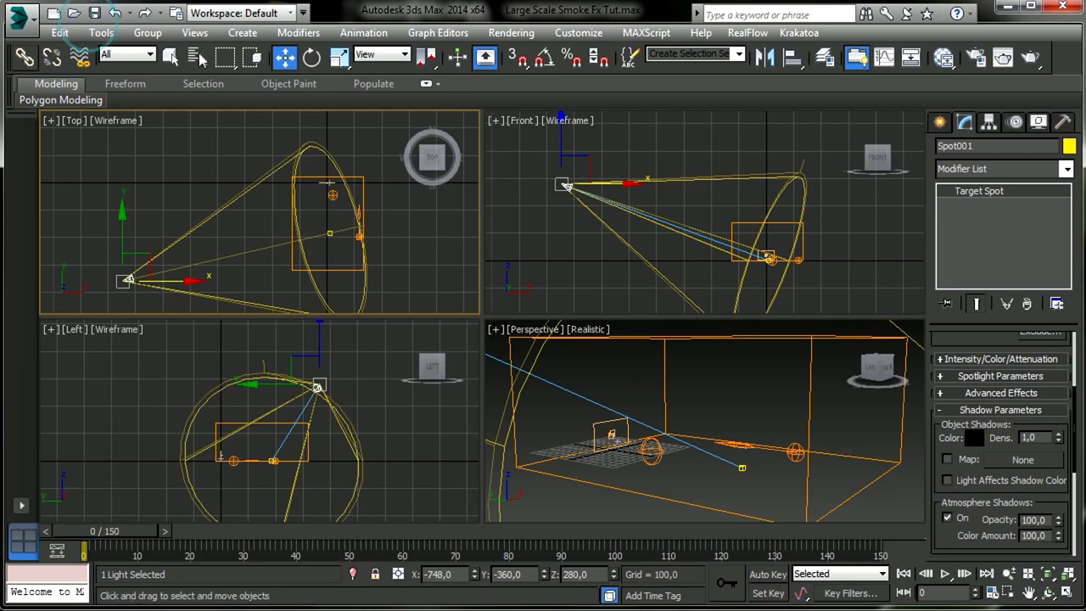
- Create a standard Omni light on the container's floor near the spotlight's target, at about X -75, Y -234
{"action": "left_click", "coordinate": [944, 122]}
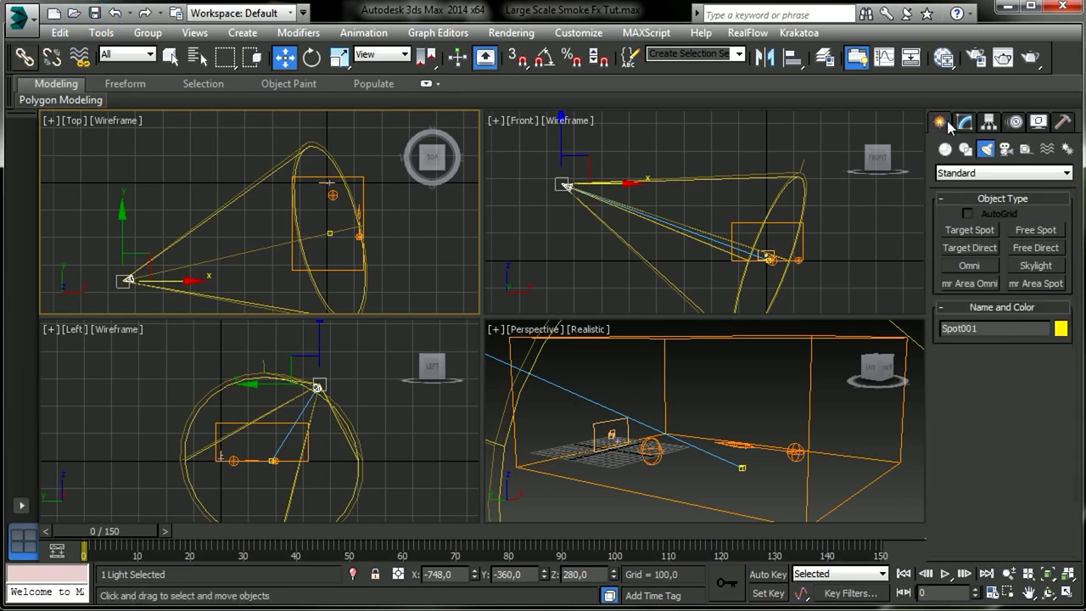
{"action": "left_click", "coordinate": [976, 267]}
{"action": "left_click", "coordinate": [772, 481]}
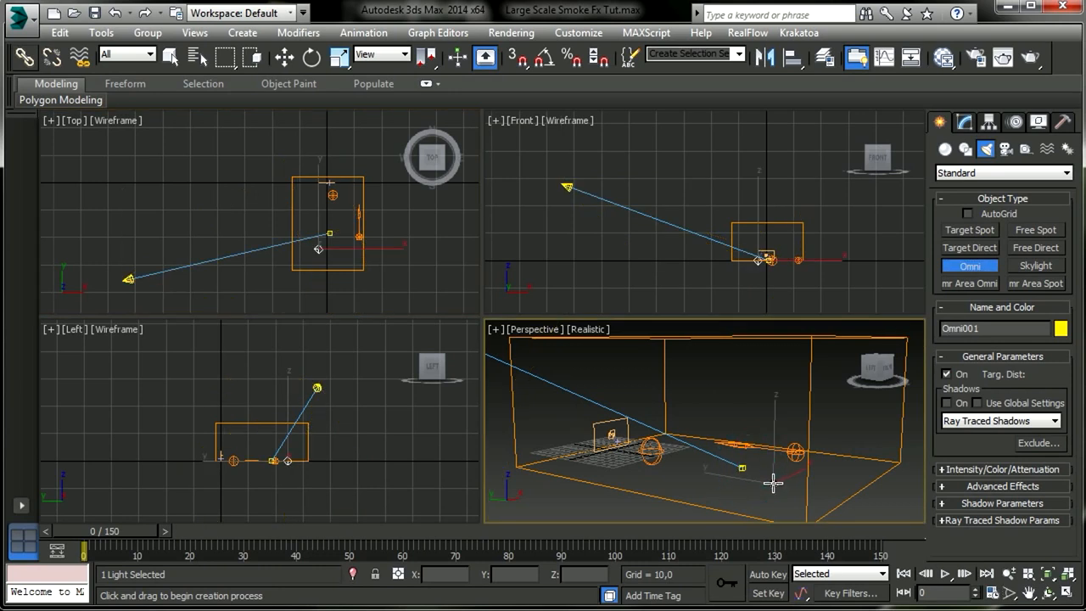
{"action": "mouse_move", "coordinate": [773, 481]}
{"action": "left_mouse_down"}
{"action": "mouse_move", "coordinate": [785, 485]}
{"action": "mouse_move", "coordinate": [778, 451]}
{"action": "mouse_move", "coordinate": [786, 486]}
{"action": "left_mouse_up"}
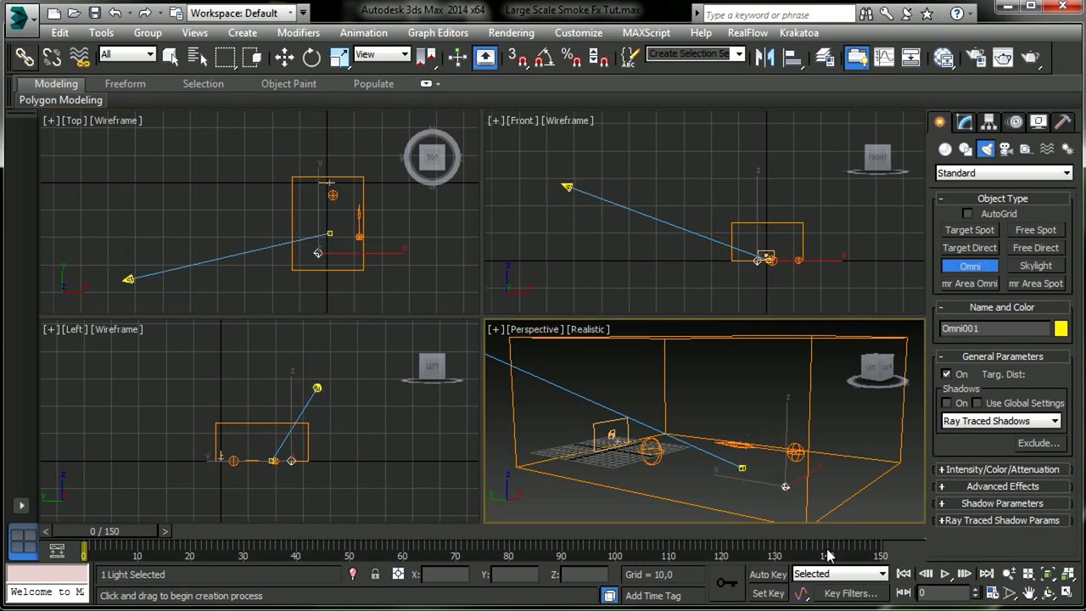
{"action": "key", "text": "ctrl+z"}
{"action": "left_click", "coordinate": [741, 494]}
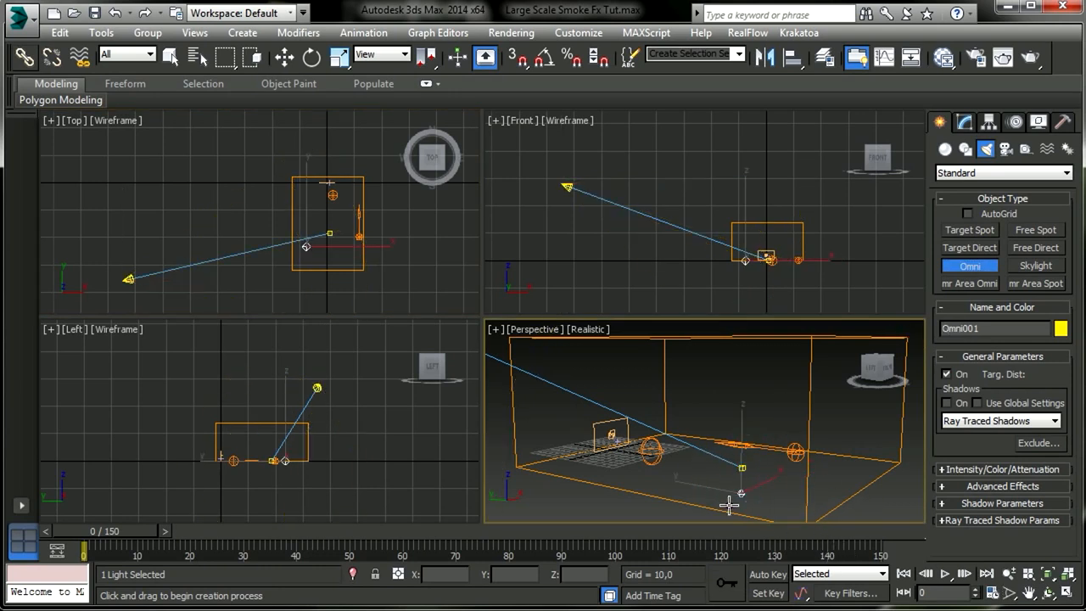
{"action": "left_click", "coordinate": [280, 59]}
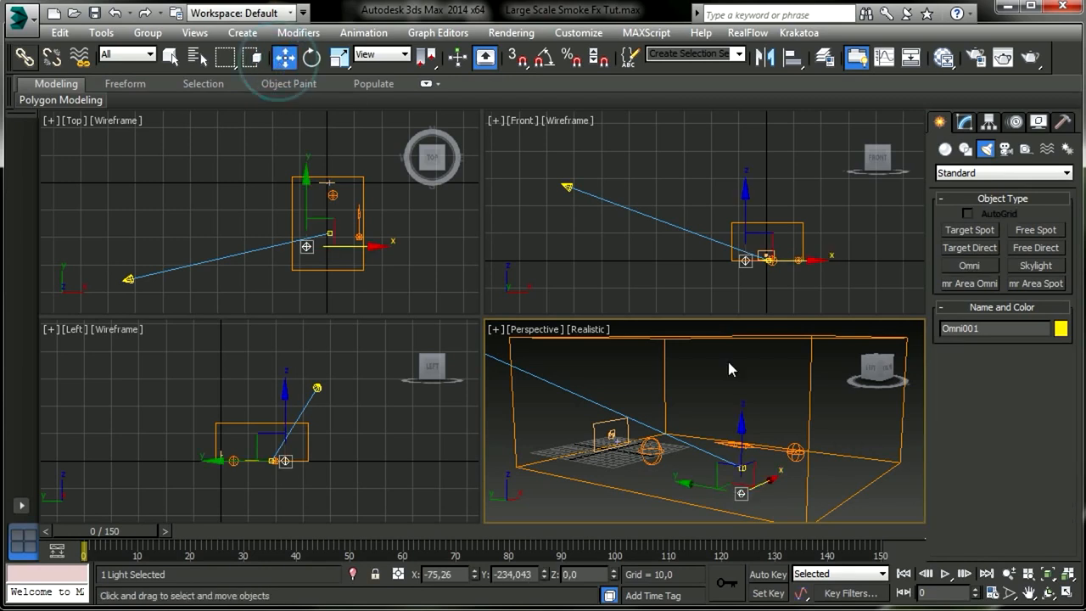
{"action": "scroll", "coordinate": [704, 425], "scroll_direction": "up", "scroll_amount": 3}
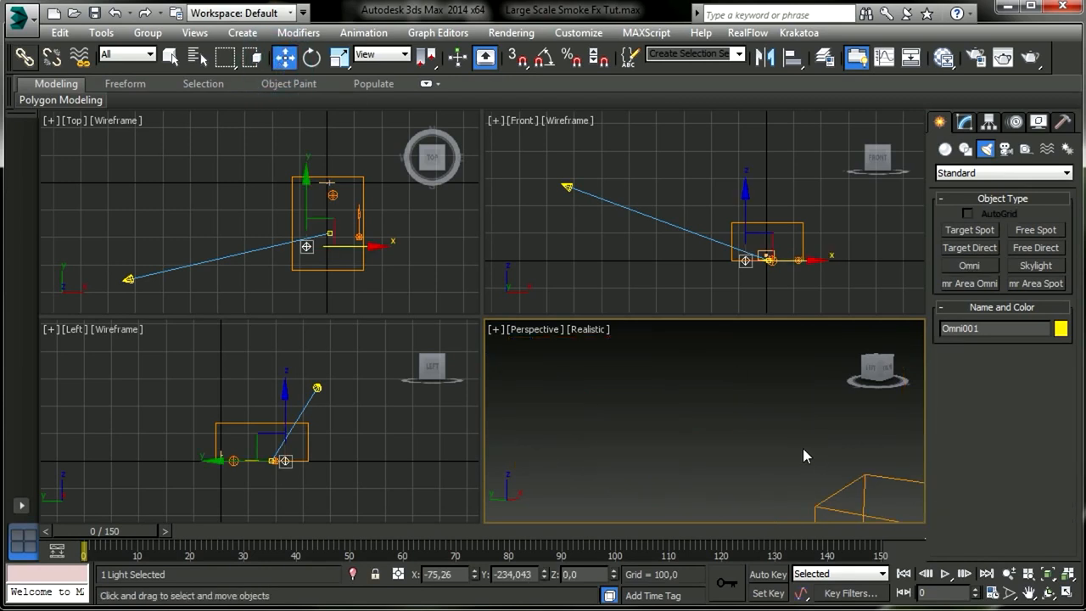
- Move the Omni light out of the container along X and set its X position to 520
{"action": "middle_click_drag", "start_coordinate": [801, 446], "coordinate": [609, 339]}
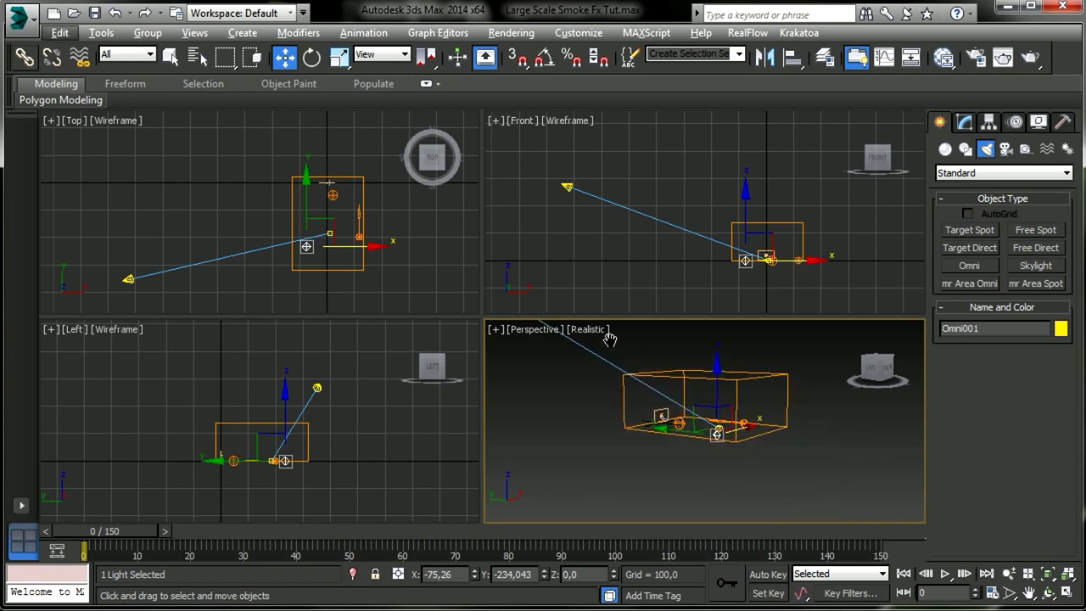
{"action": "scroll", "coordinate": [659, 416], "scroll_direction": "up", "scroll_amount": 5}
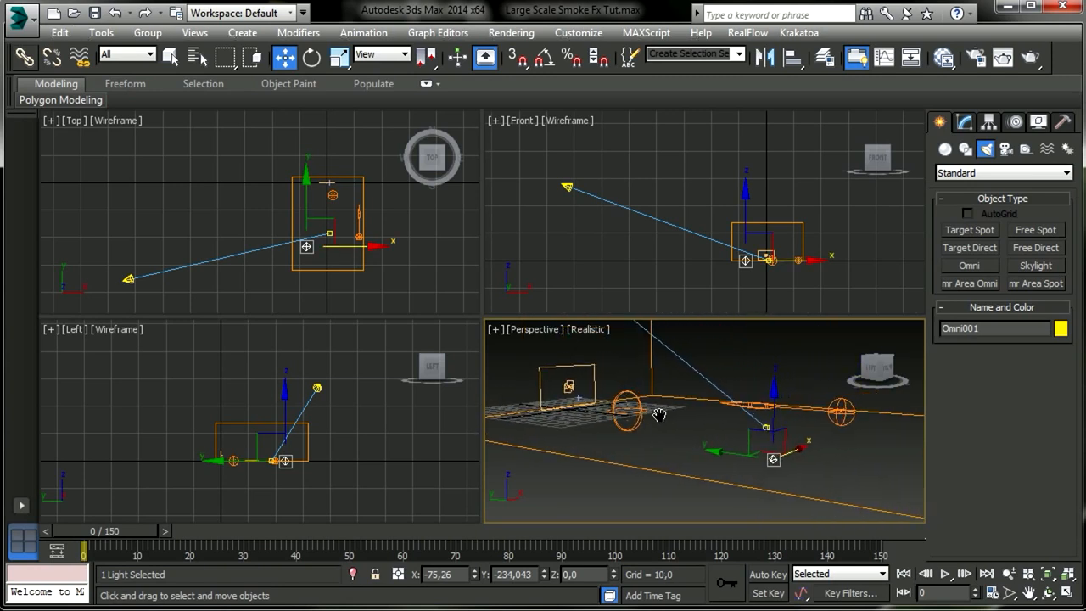
{"action": "middle_click_drag", "start_coordinate": [658, 416], "coordinate": [638, 419]}
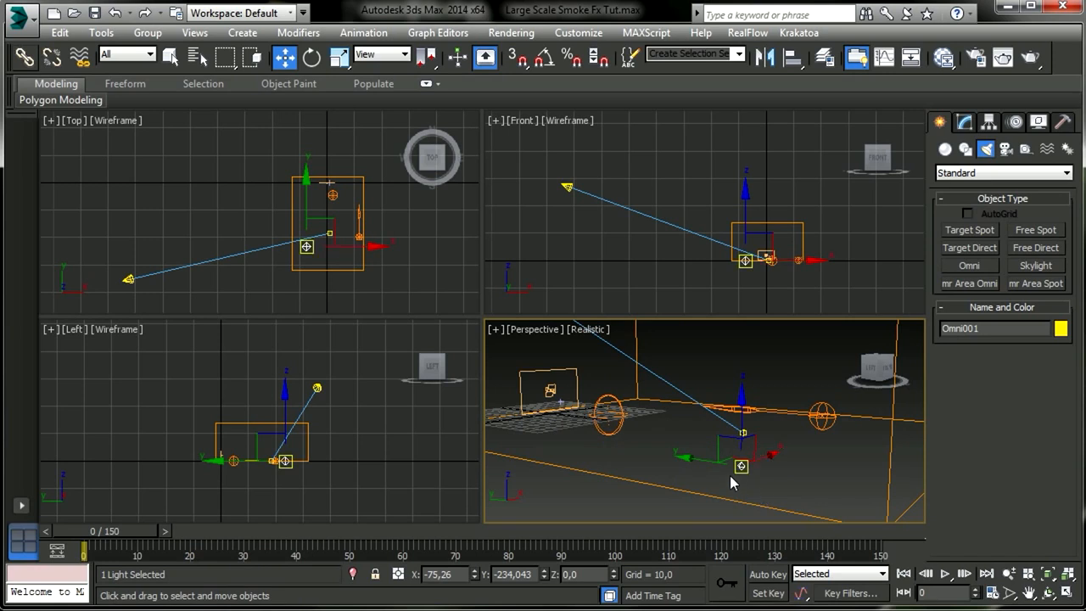
{"action": "left_click", "coordinate": [377, 246]}
{"action": "left_click", "coordinate": [306, 246]}
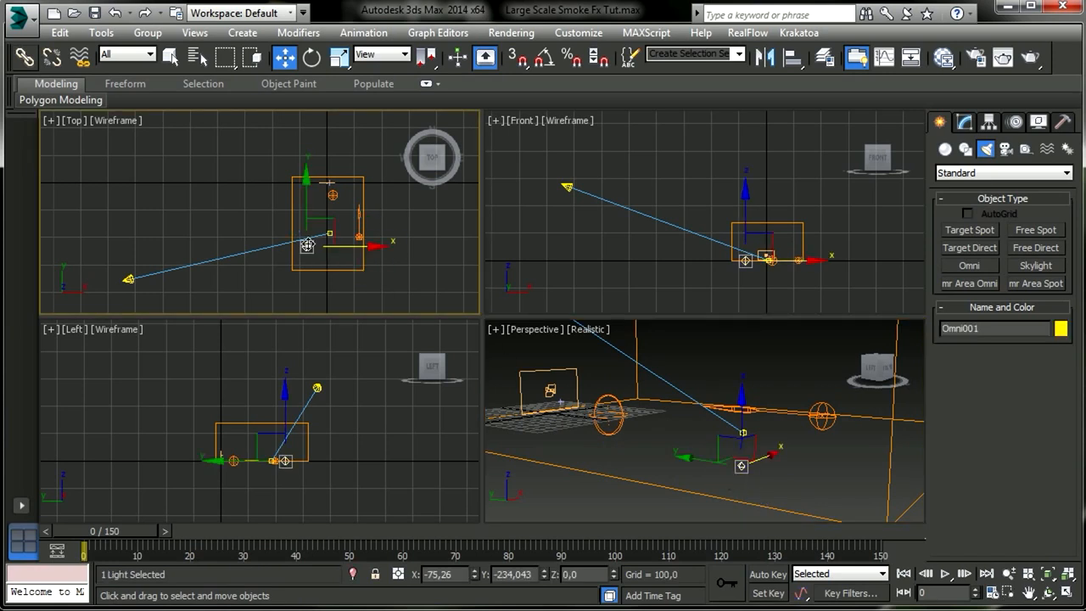
{"action": "left_click_drag", "start_coordinate": [367, 247], "coordinate": [510, 243]}
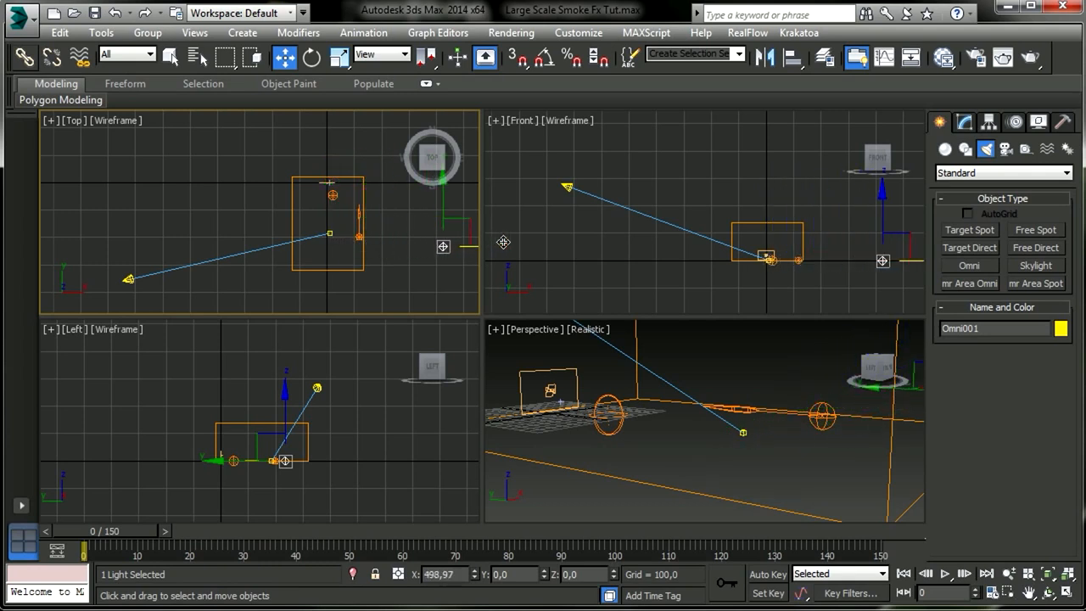
{"action": "double_click", "coordinate": [445, 575]}
{"action": "type", "text": "520"}
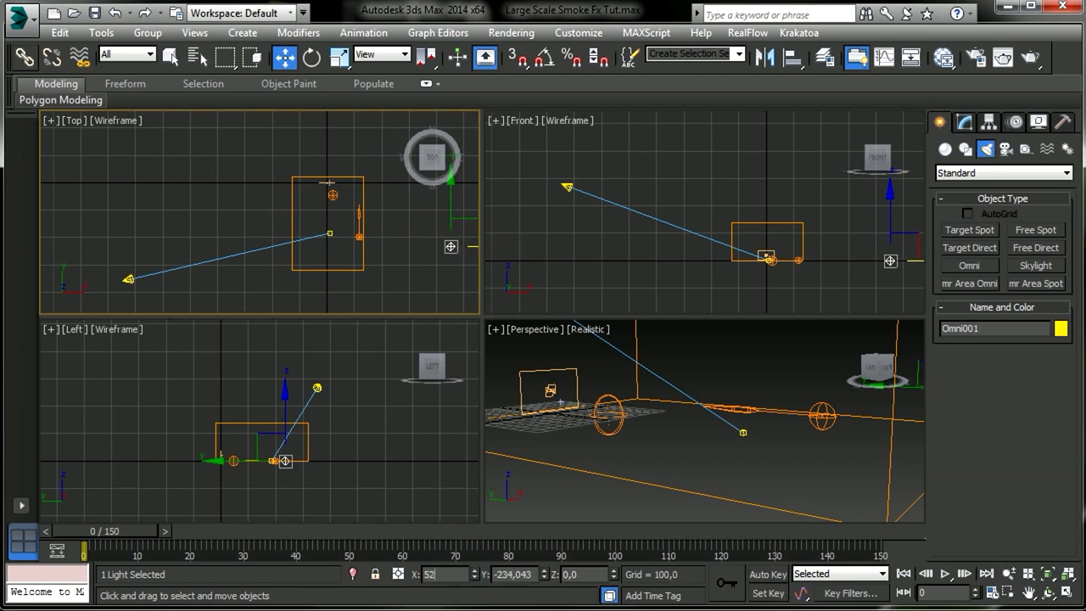
{"action": "key", "text": "Return"}
- Lower the Omni light to about Z -422 and set its Y position to -450
{"action": "middle_click_drag", "start_coordinate": [359, 216], "coordinate": [311, 216]}
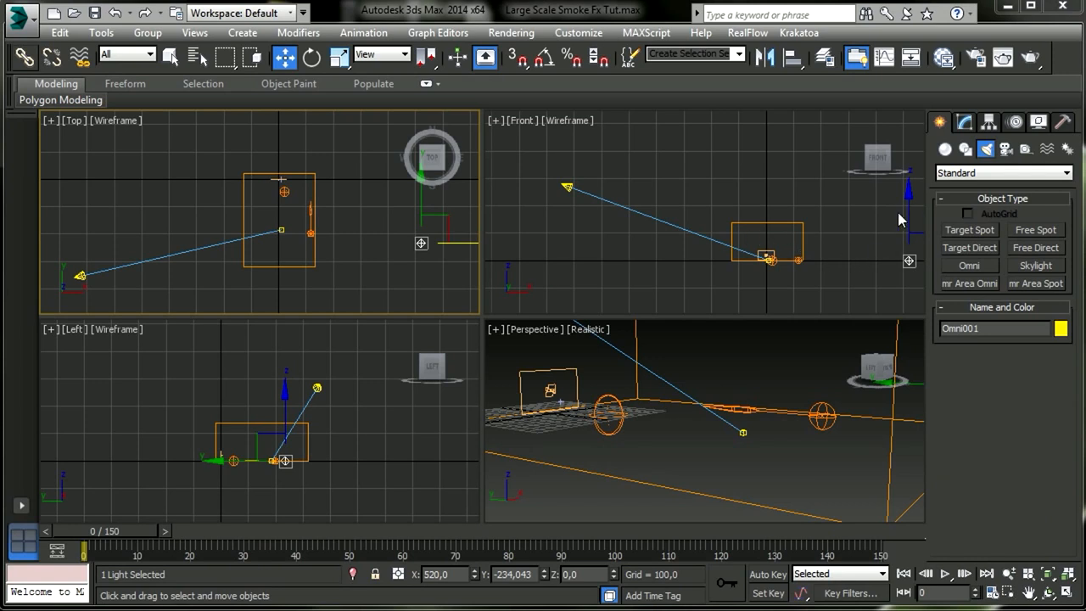
{"action": "middle_click_drag", "start_coordinate": [851, 253], "coordinate": [812, 251]}
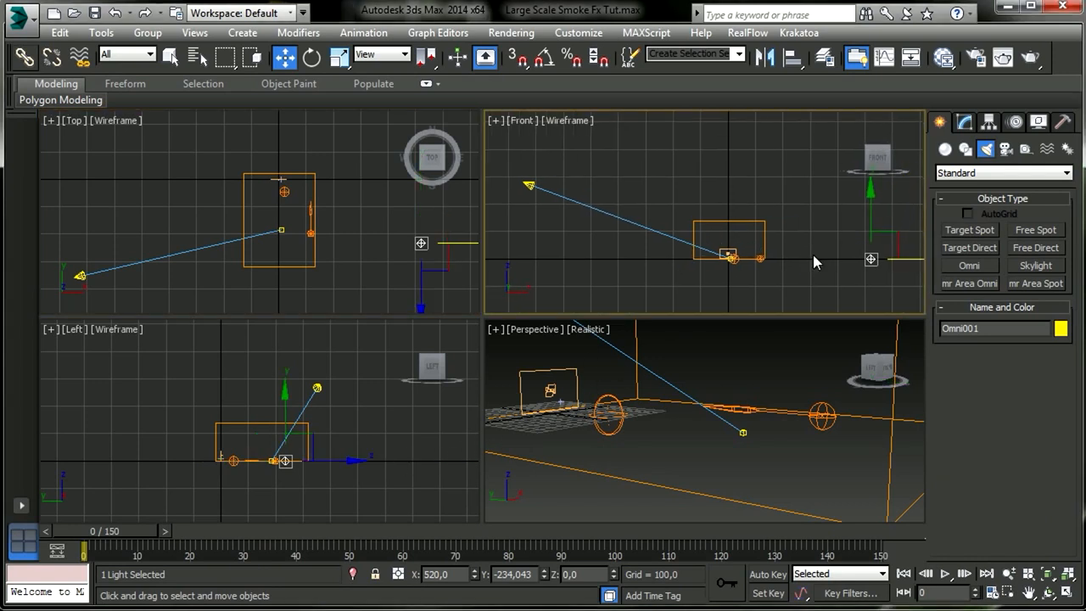
{"action": "left_click_drag", "start_coordinate": [871, 213], "coordinate": [874, 298]}
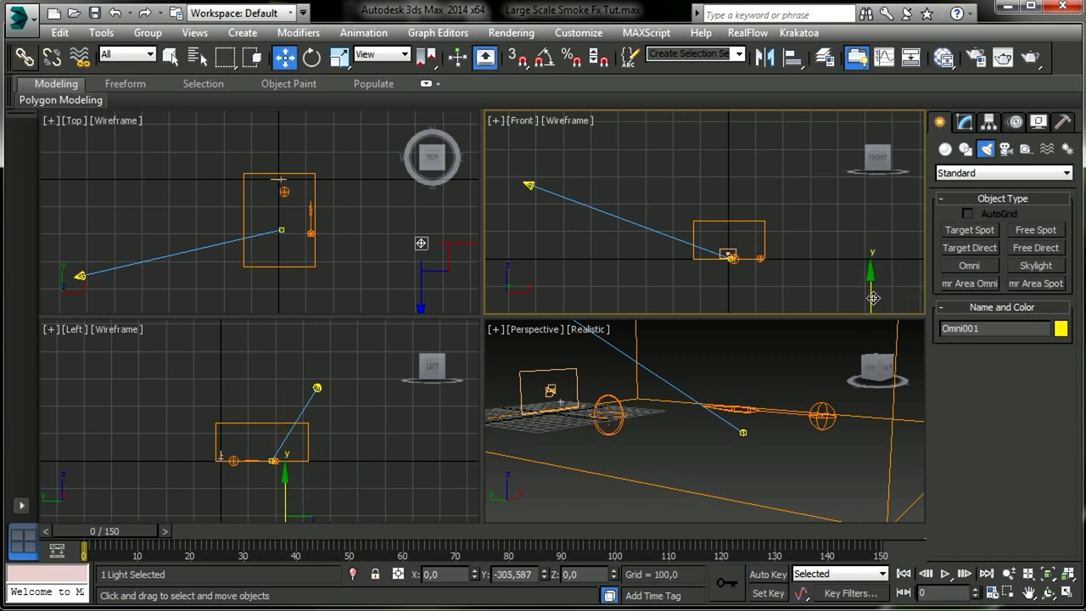
{"action": "middle_click_drag", "start_coordinate": [842, 270], "coordinate": [788, 180]}
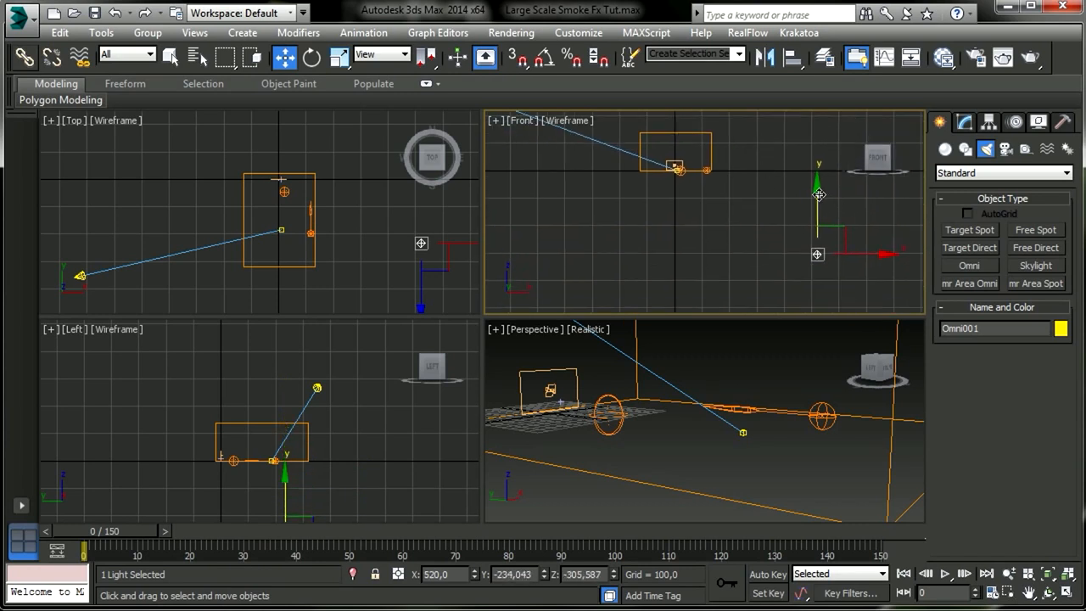
{"action": "left_click_drag", "start_coordinate": [819, 195], "coordinate": [817, 226]}
{"action": "double_click", "coordinate": [527, 575]}
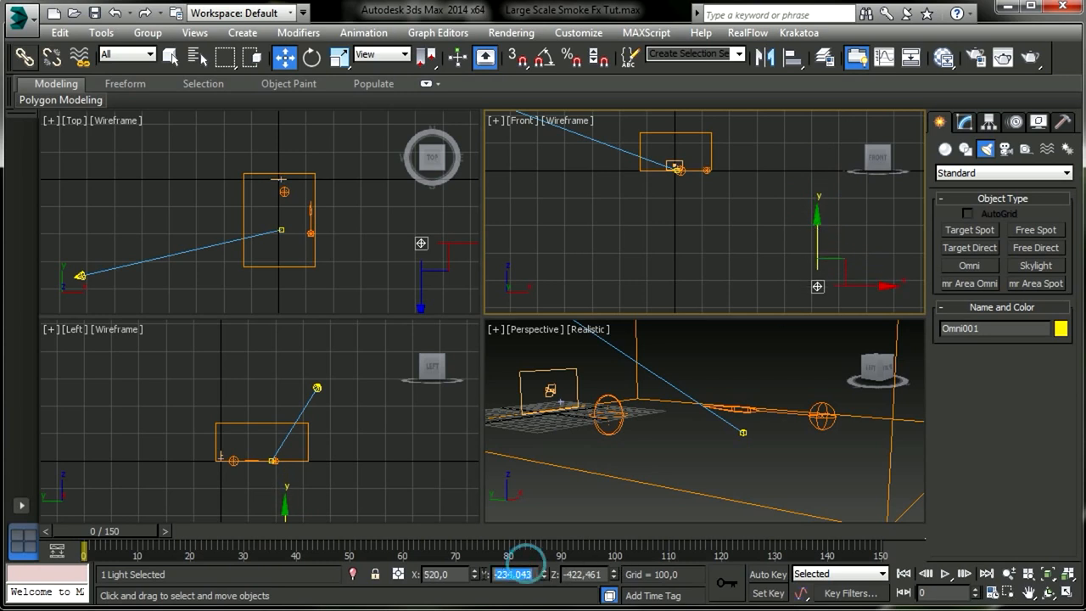
{"action": "type", "text": "-450"}
{"action": "key", "text": "Return"}
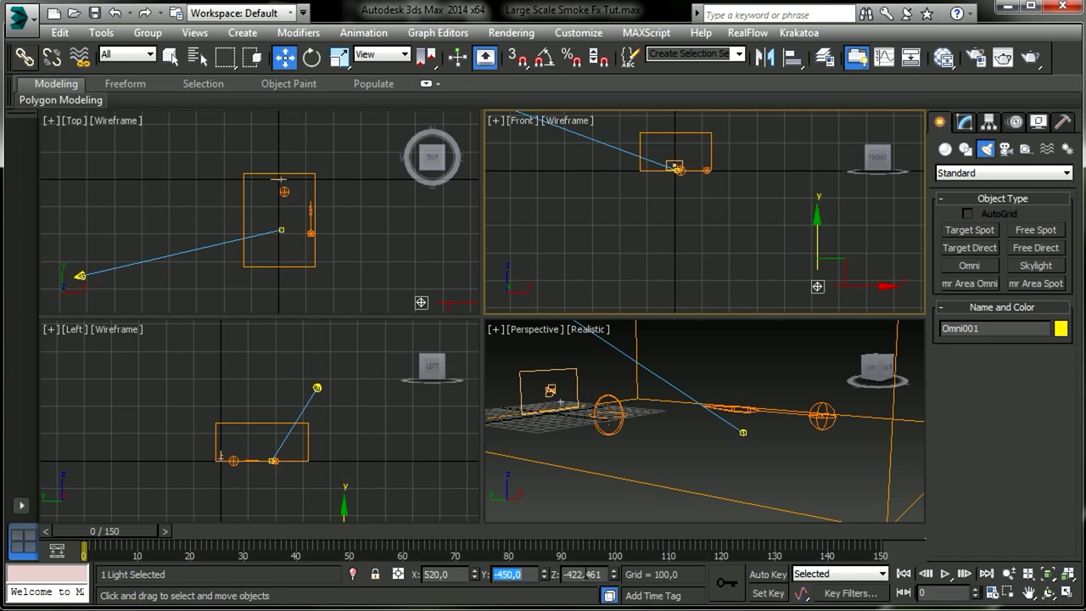
- Set the Omni light's Z position to 285
{"action": "double_click", "coordinate": [594, 575]}
{"action": "type", "text": "85"}
{"action": "key", "text": "Return"}
{"action": "type", "text": "2285"}
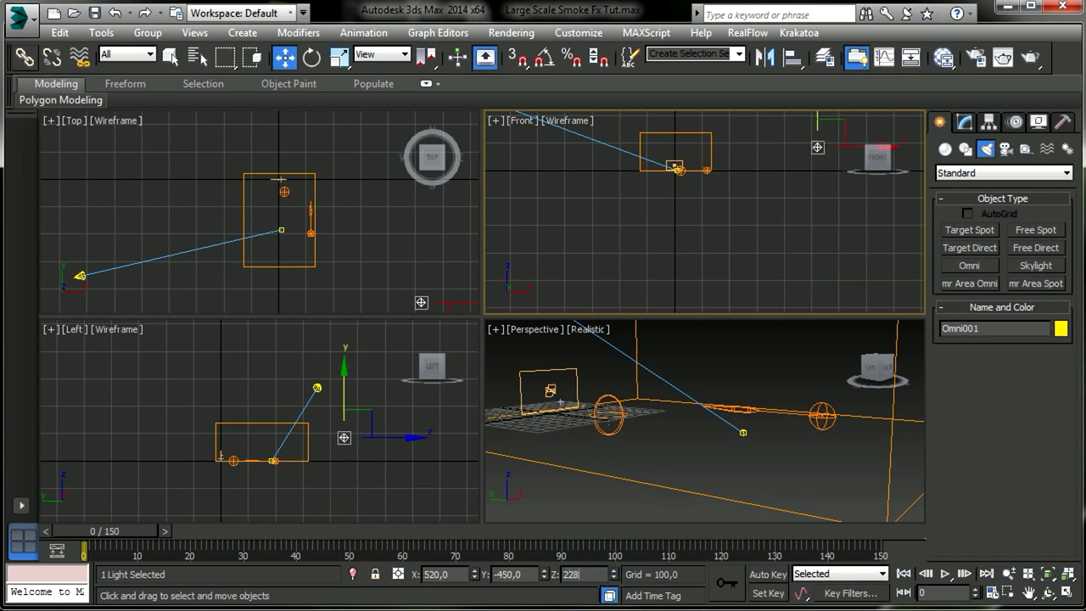
{"action": "key", "text": "Return"}
{"action": "type", "text": "285"}
{"action": "key", "text": "Return"}
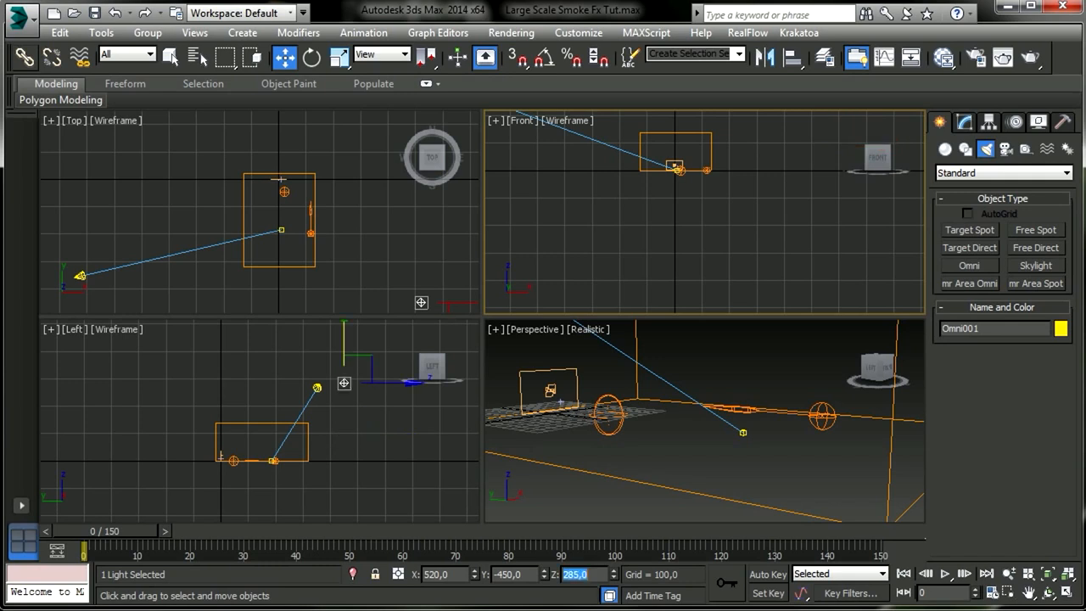
- Turn on Ray Traced Shadows for the Omni light
{"action": "scroll", "coordinate": [735, 214], "scroll_direction": "down", "scroll_amount": 4}
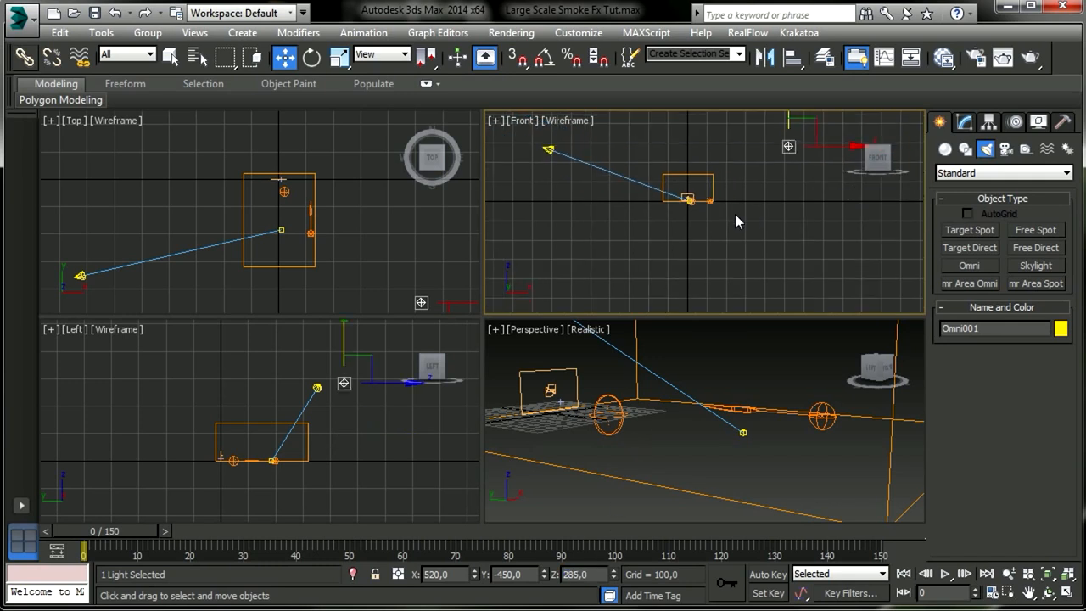
{"action": "middle_click_drag", "start_coordinate": [734, 213], "coordinate": [722, 227]}
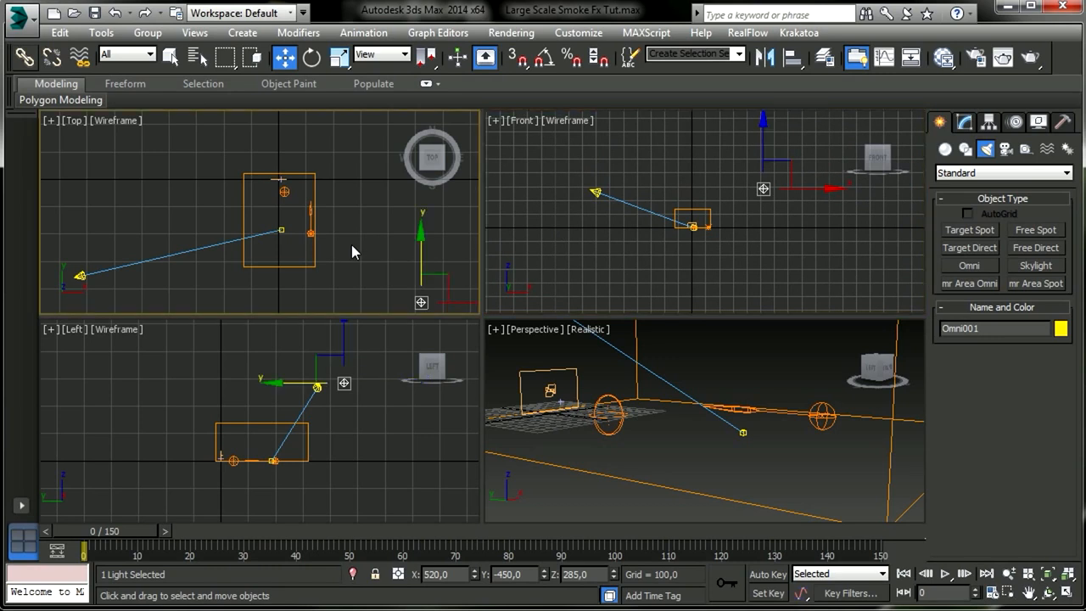
{"action": "scroll", "coordinate": [359, 246], "scroll_direction": "down", "scroll_amount": 4}
{"action": "middle_click_drag", "start_coordinate": [335, 436], "coordinate": [341, 442]}
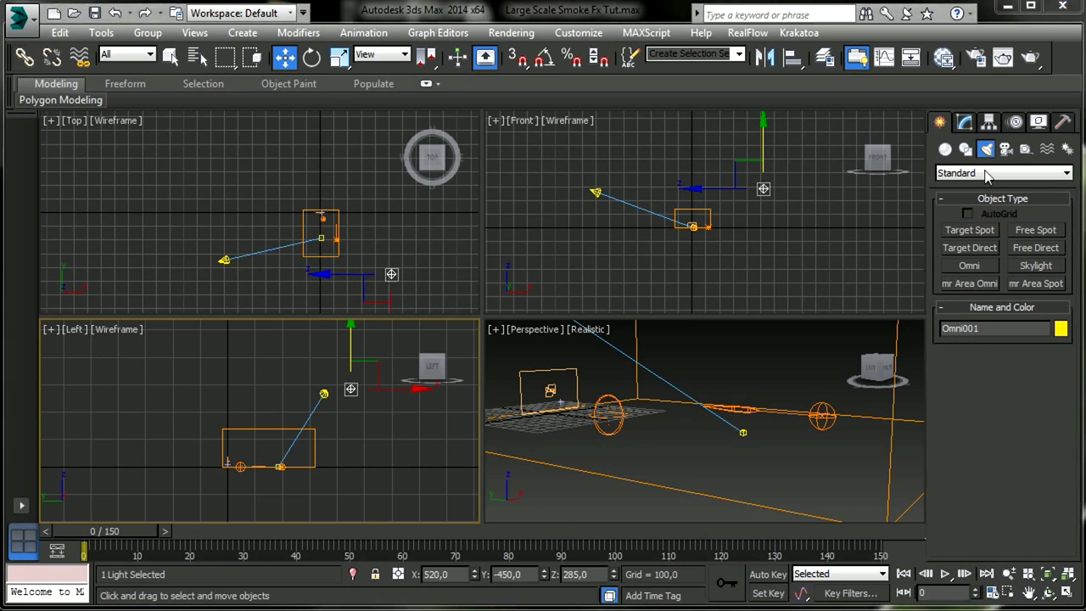
{"action": "left_click", "coordinate": [965, 123]}
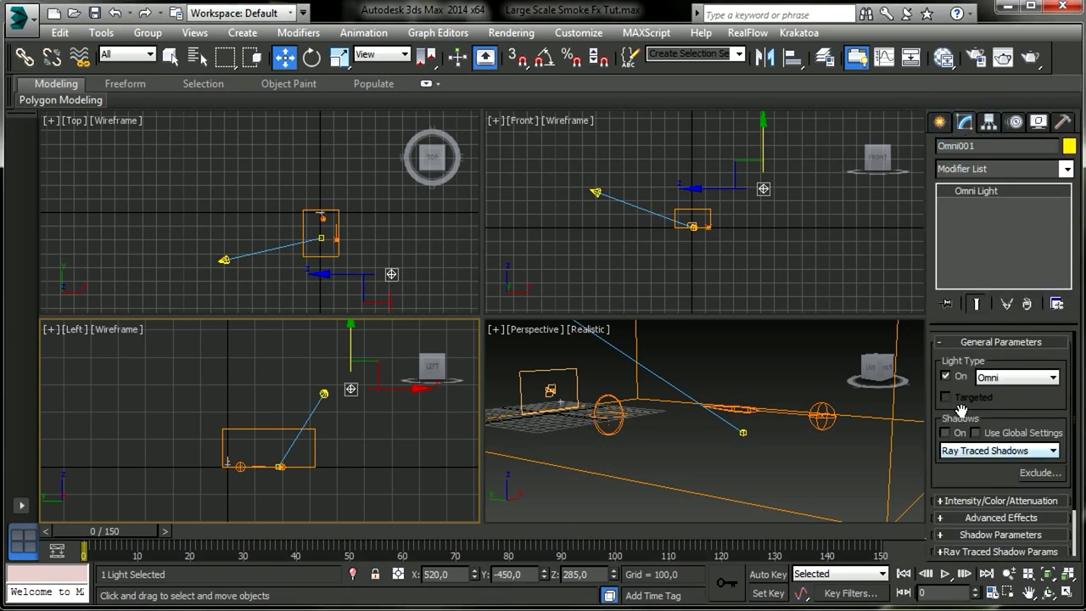
{"action": "left_click", "coordinate": [946, 432]}
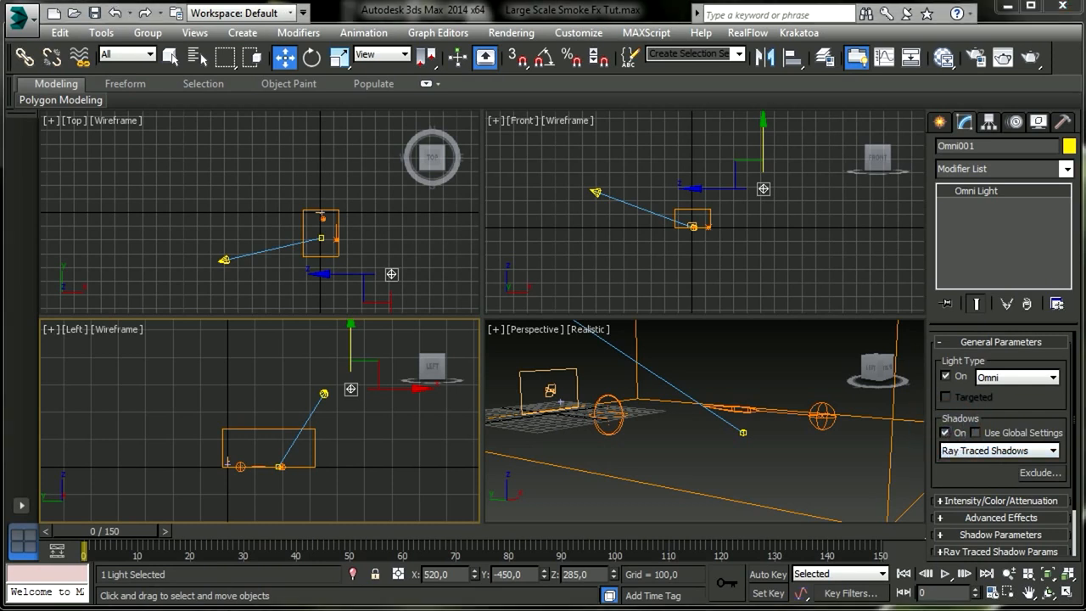
- Set the Omni light's intensity multiplier to -0,61
{"action": "left_click", "coordinate": [957, 500]}
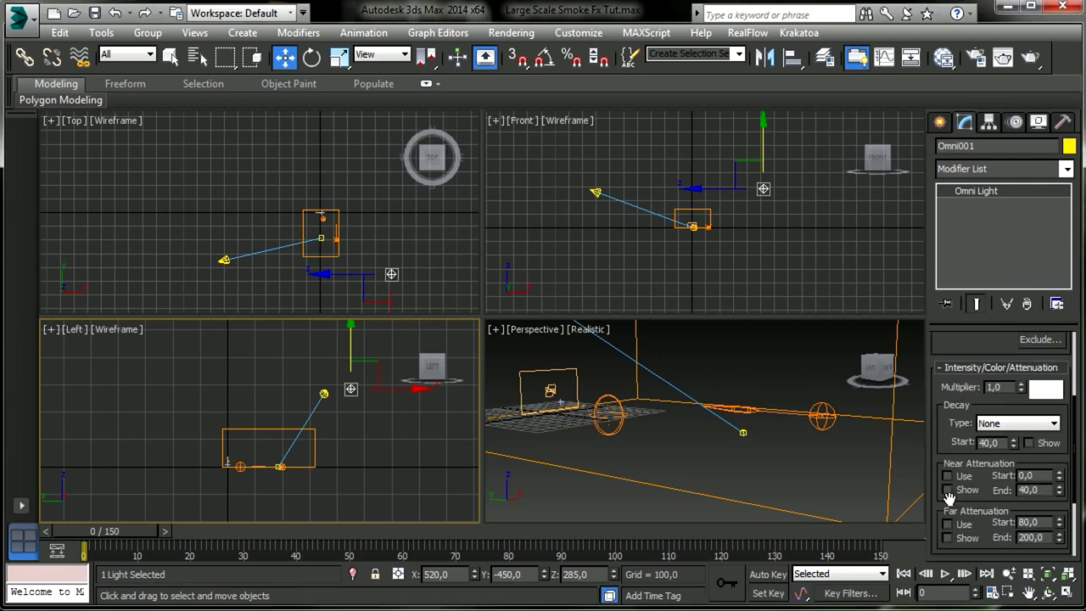
{"action": "double_click", "coordinate": [988, 387]}
{"action": "type", "text": "-0,61"}
{"action": "key", "text": "Return"}
- Enable Atmosphere Shadows in the Omni light's shadow parameters
{"action": "left_click_drag", "start_coordinate": [931, 430], "coordinate": [955, 327]}
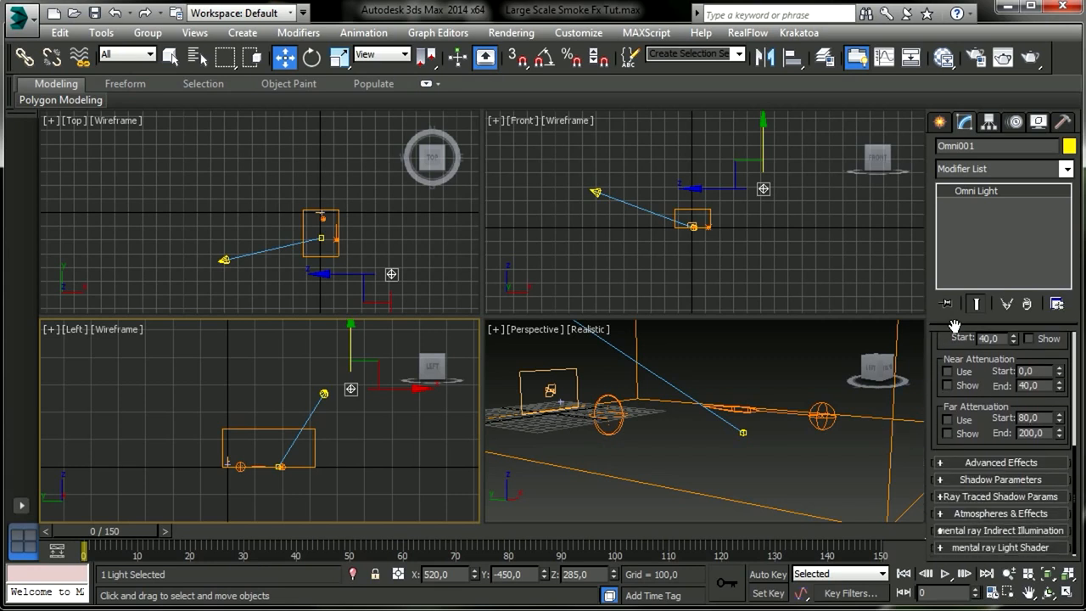
{"action": "left_click", "coordinate": [1027, 480]}
{"action": "left_click", "coordinate": [949, 518]}
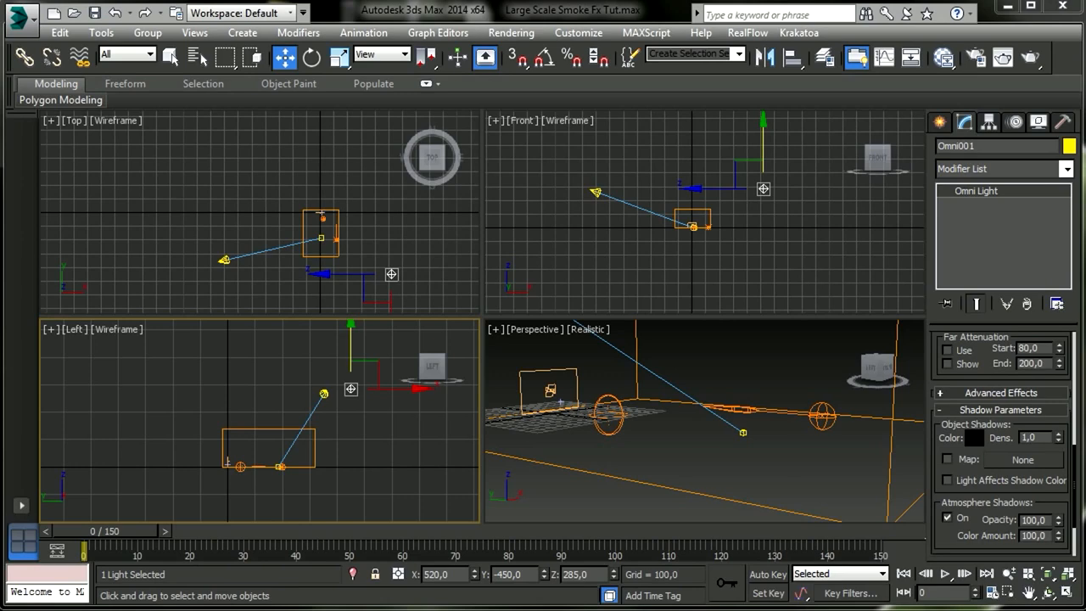
- Select PF Container 01 and add Spot001 and Omni001 as lights in its FumeFX illumination parameters
{"action": "left_click_drag", "start_coordinate": [823, 481], "coordinate": [923, 527]}
{"action": "left_click", "coordinate": [983, 364]}
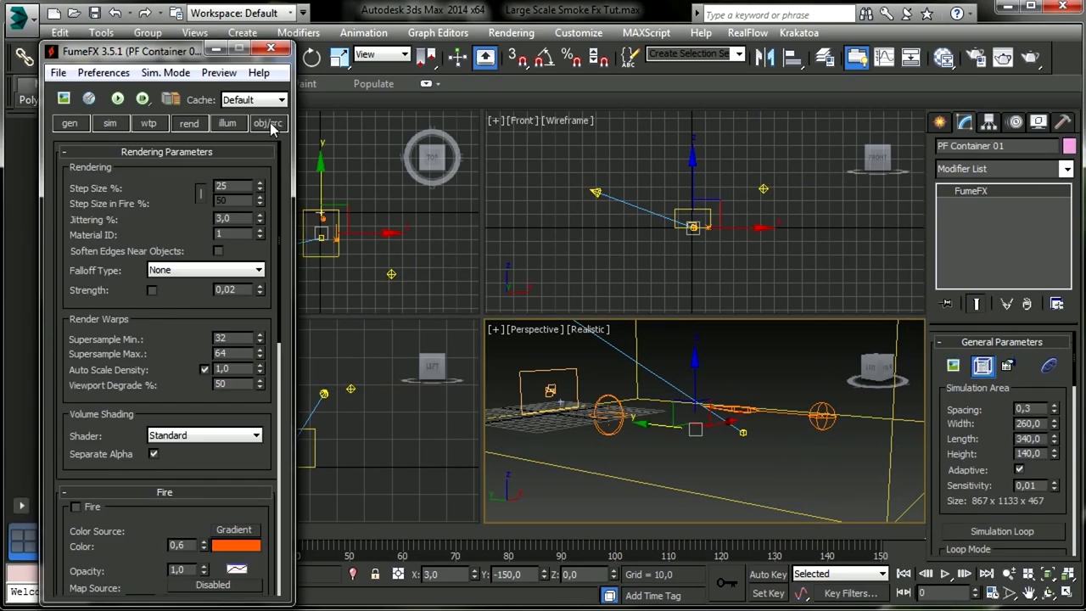
{"action": "left_click", "coordinate": [228, 124]}
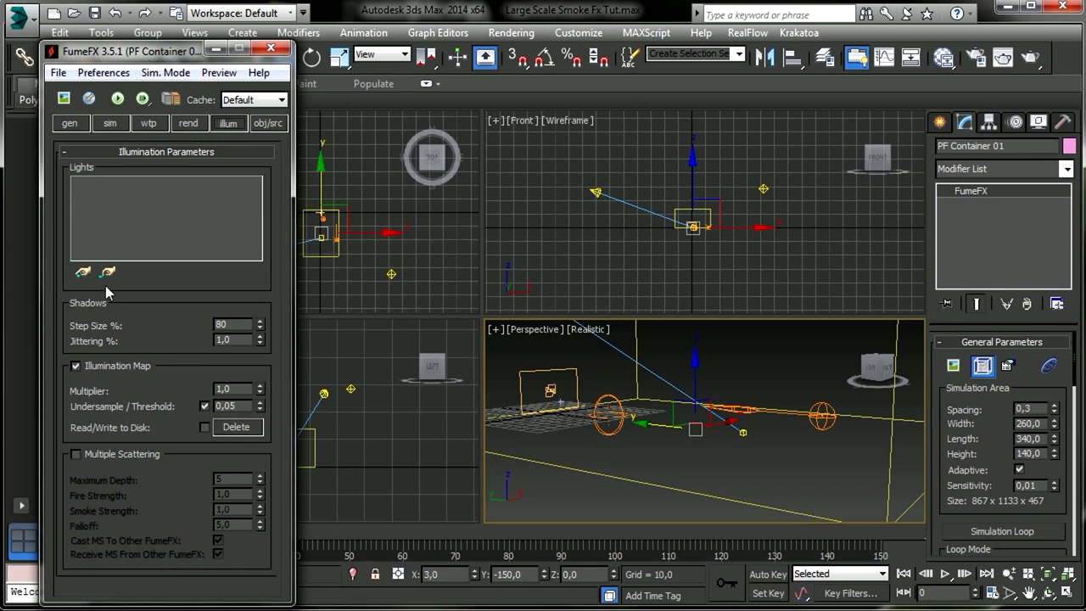
{"action": "left_click", "coordinate": [82, 272]}
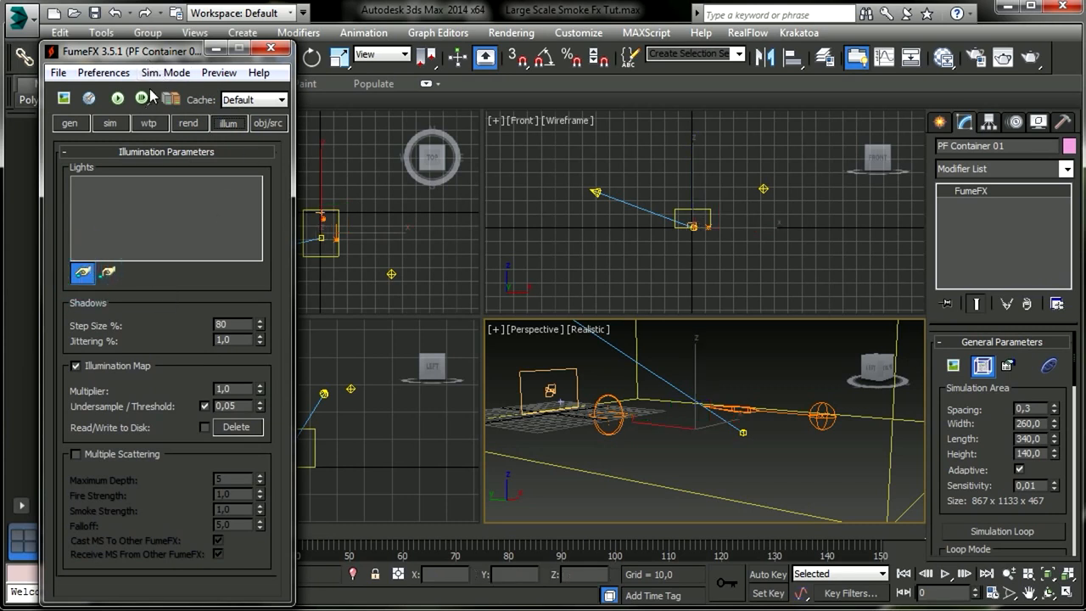
{"action": "left_click_drag", "start_coordinate": [126, 51], "coordinate": [301, 48]}
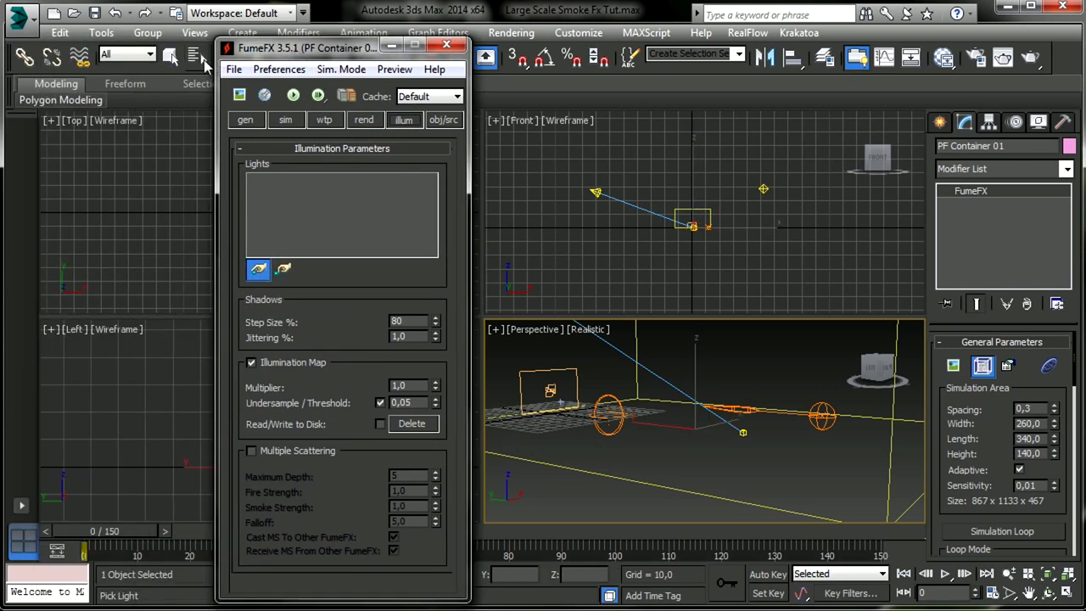
{"action": "left_click", "coordinate": [197, 57]}
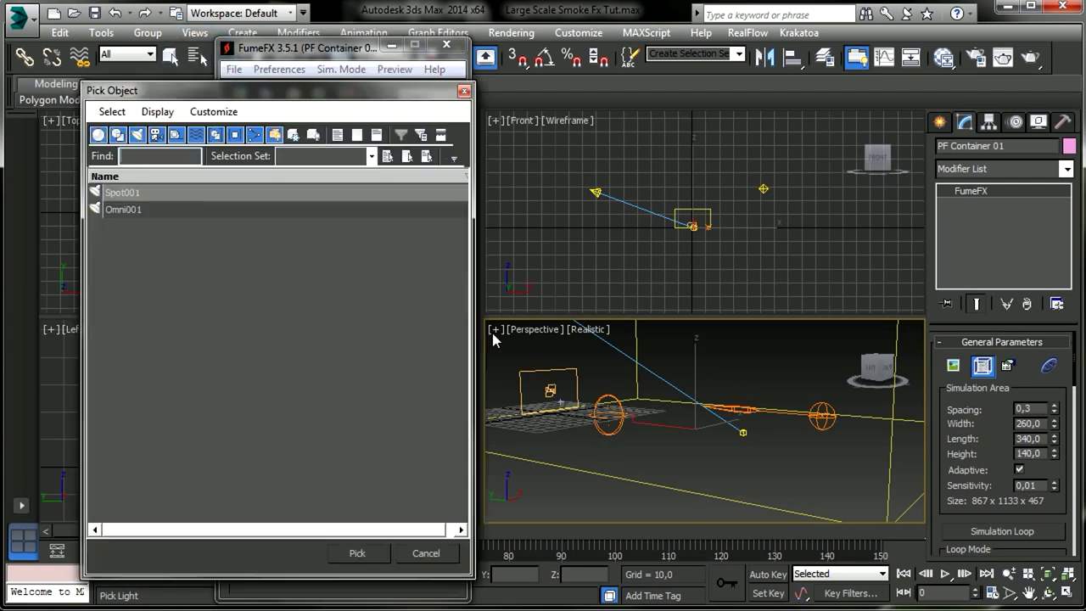
{"action": "left_click", "coordinate": [127, 209], "text": "ctrl"}
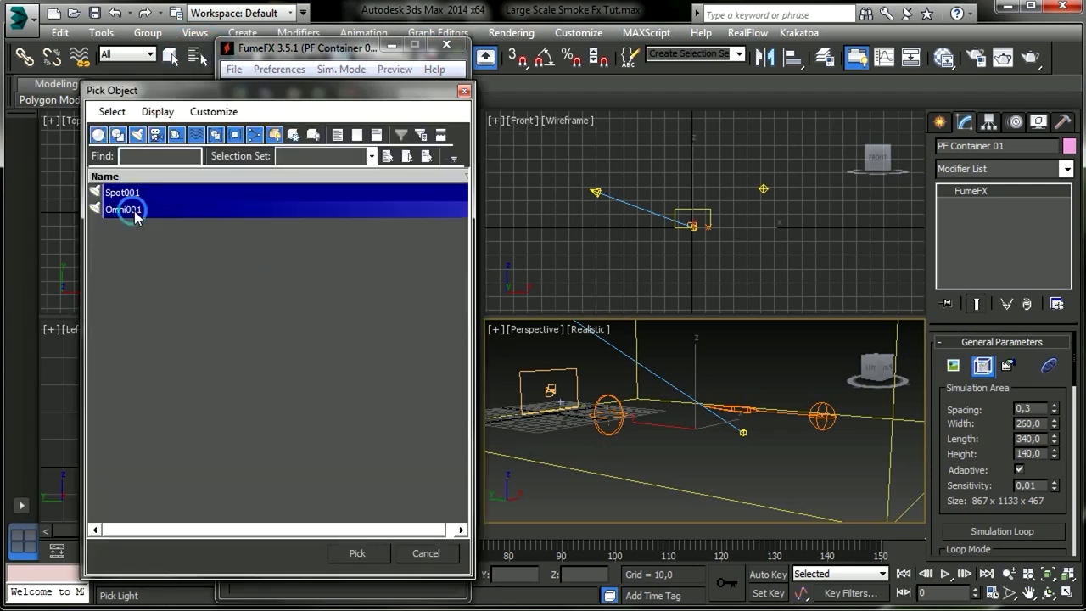
{"action": "left_click", "coordinate": [359, 553]}
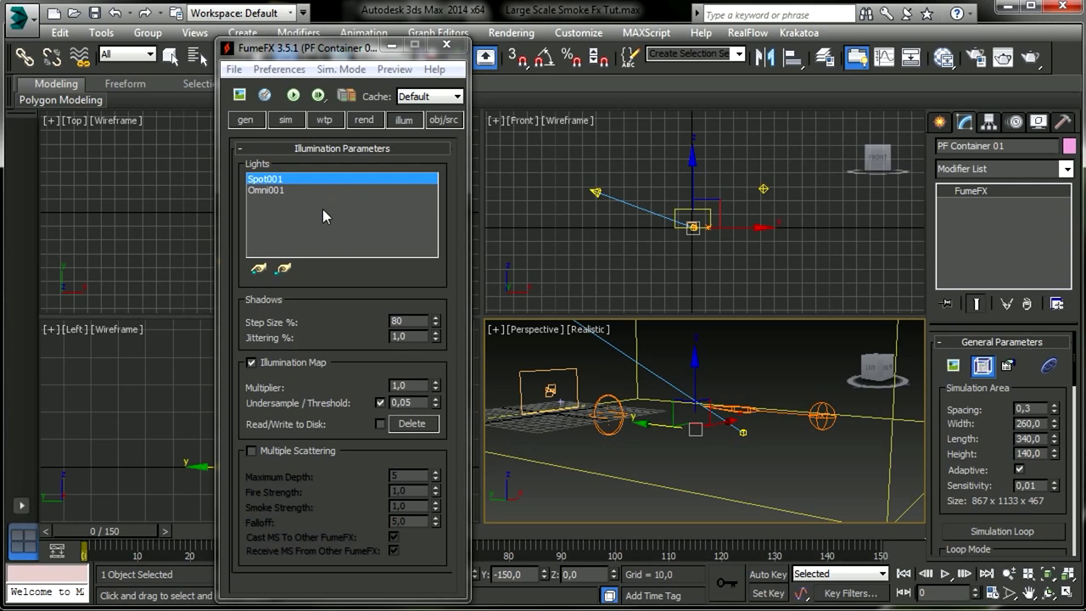
- Add FFX Particle Src001 and FFX Gravity001 to the container's FumeFX objects and sources
{"action": "left_click", "coordinate": [443, 120]}
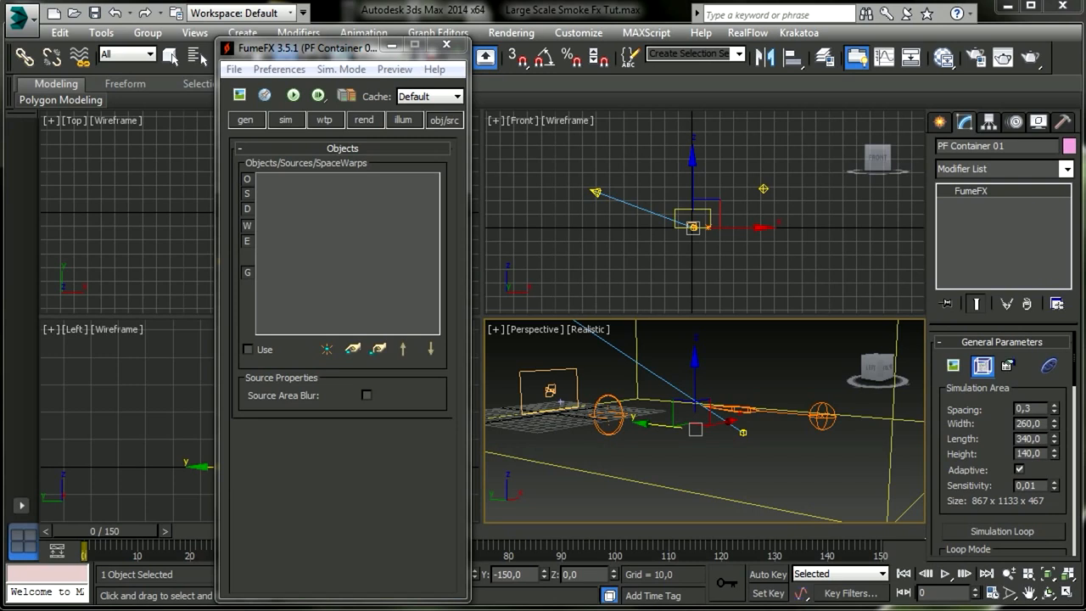
{"action": "left_click", "coordinate": [353, 349]}
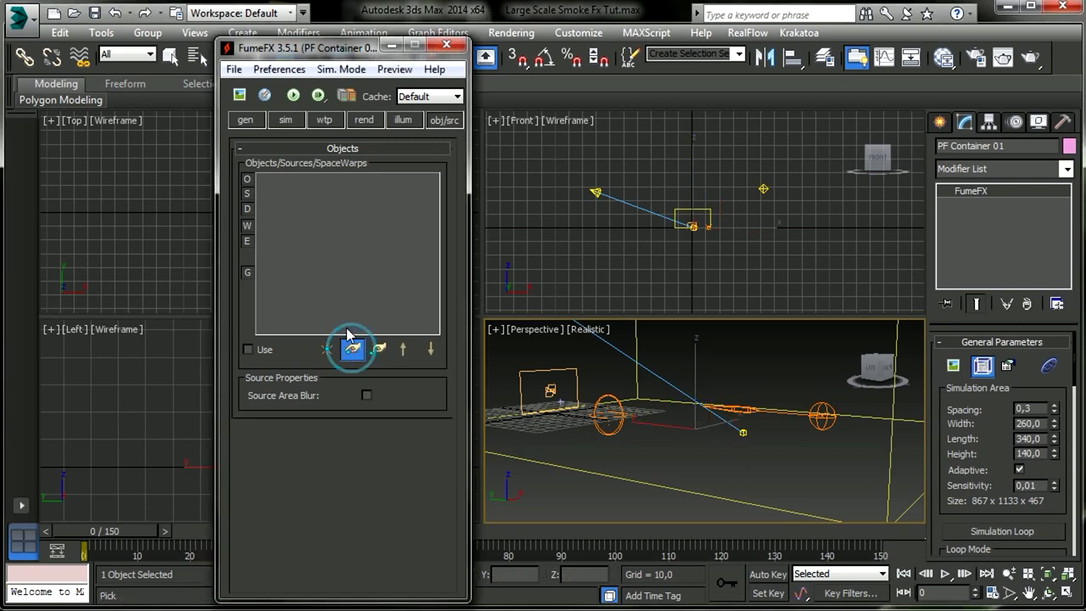
{"action": "left_click", "coordinate": [202, 54]}
{"action": "left_click", "coordinate": [140, 193]}
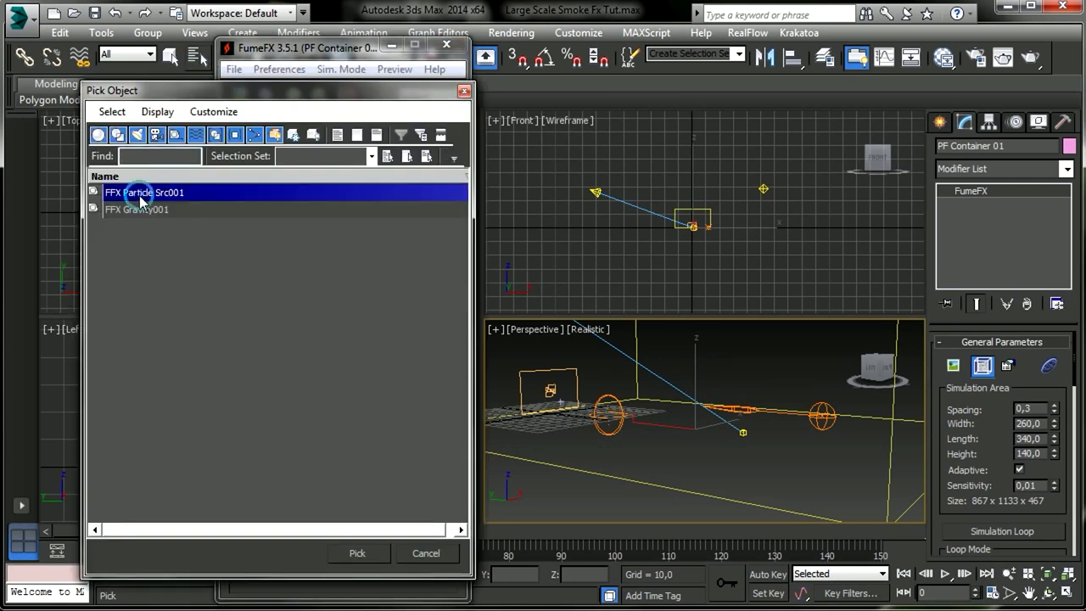
{"action": "left_click", "coordinate": [148, 210], "text": "ctrl"}
{"action": "left_click", "coordinate": [358, 552]}
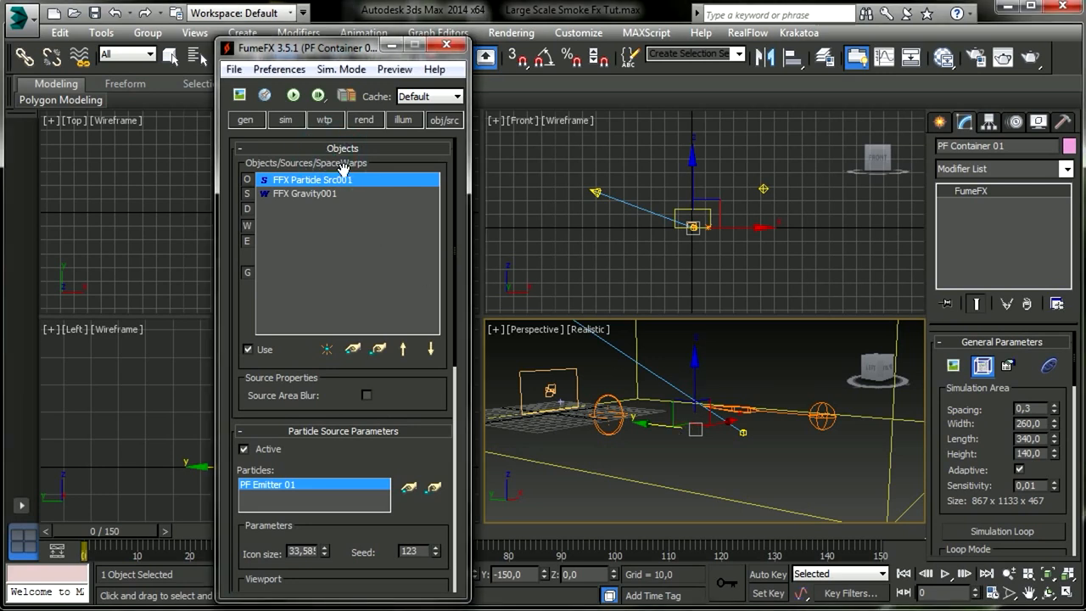
- Set the icon size of FFX Particle Src001 to 50
{"action": "double_click", "coordinate": [302, 550]}
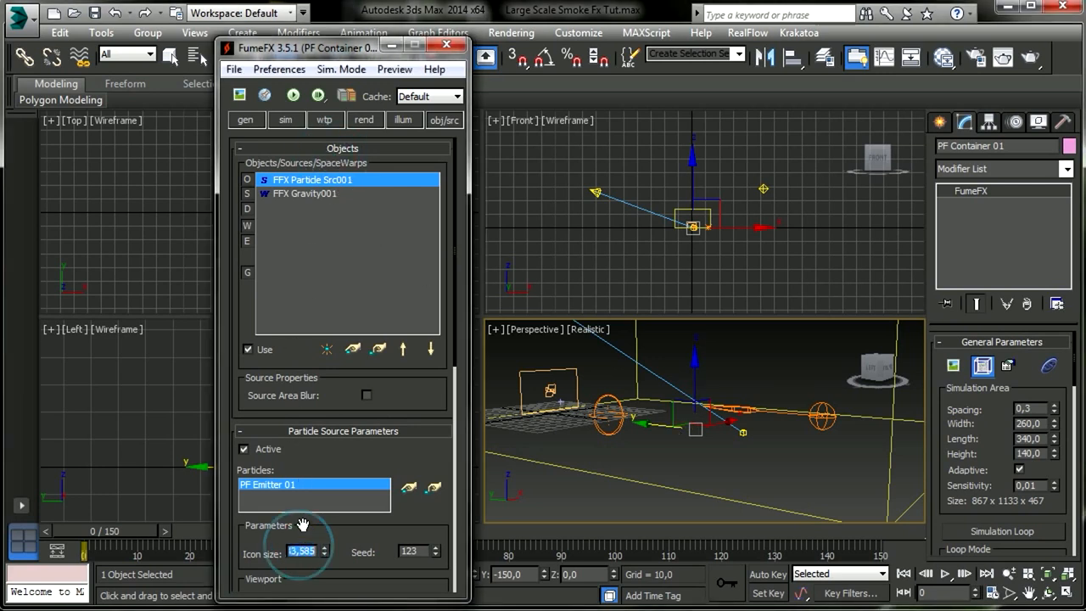
{"action": "type", "text": "50"}
{"action": "key", "text": "Return"}
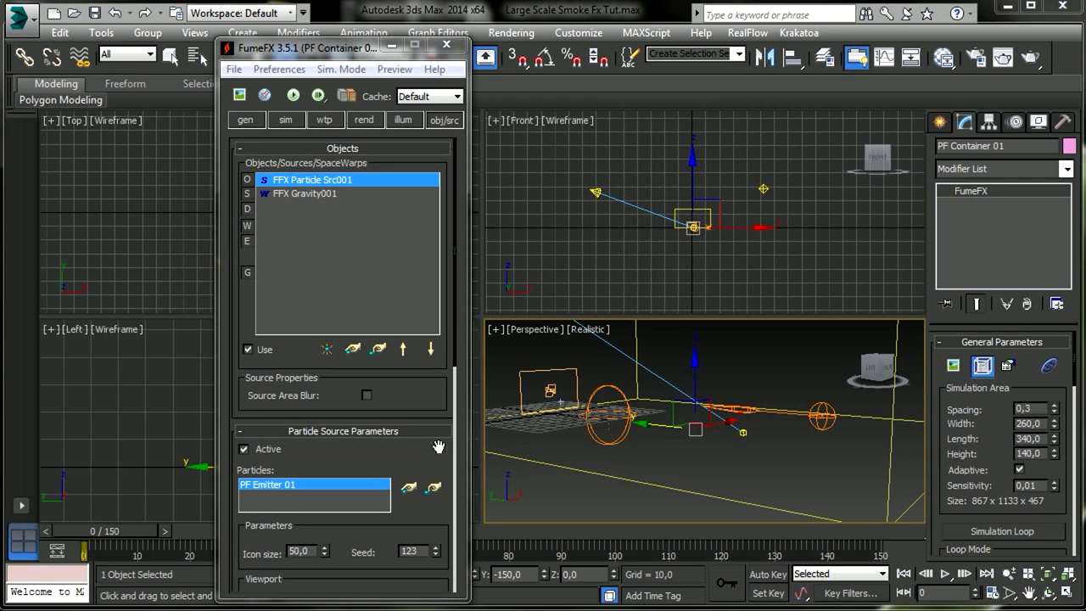
- Set the Radius variation of FFX Particle Src001 to 500
{"action": "left_click_drag", "start_coordinate": [438, 448], "coordinate": [405, 269]}
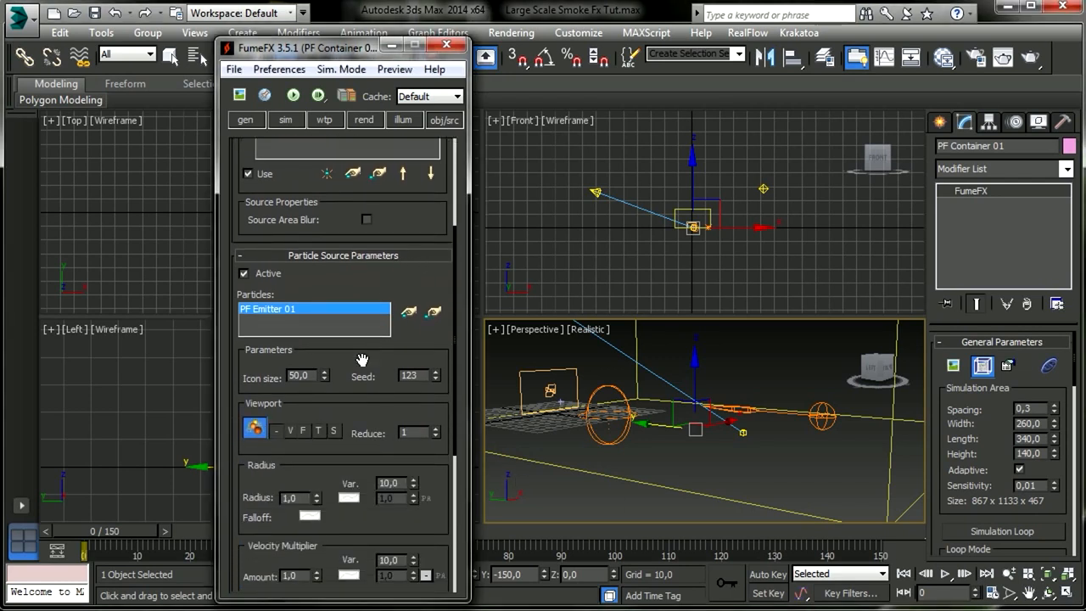
{"action": "scroll", "coordinate": [336, 388], "scroll_direction": "down", "scroll_amount": 5}
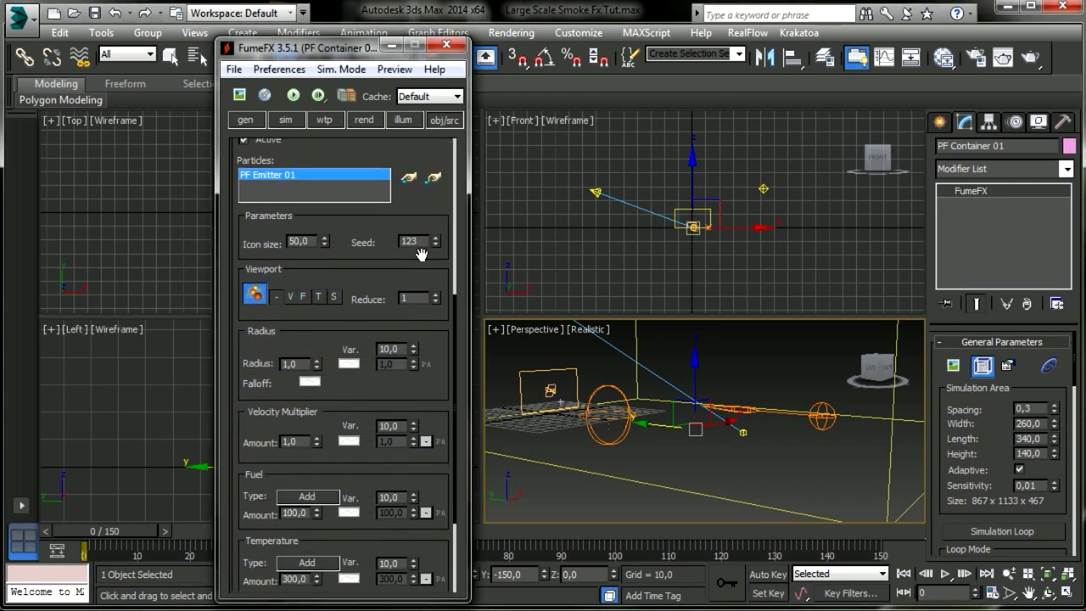
{"action": "double_click", "coordinate": [391, 348]}
{"action": "type", "text": "500"}
{"action": "key", "text": "Return"}
- Set the particle source's Velocity Multiplier amount to 2 and its Smoke amount to 5, and save the scene
{"action": "left_click", "coordinate": [302, 441]}
{"action": "double_click", "coordinate": [304, 440]}
{"action": "left_click_drag", "start_coordinate": [389, 478], "coordinate": [392, 345]}
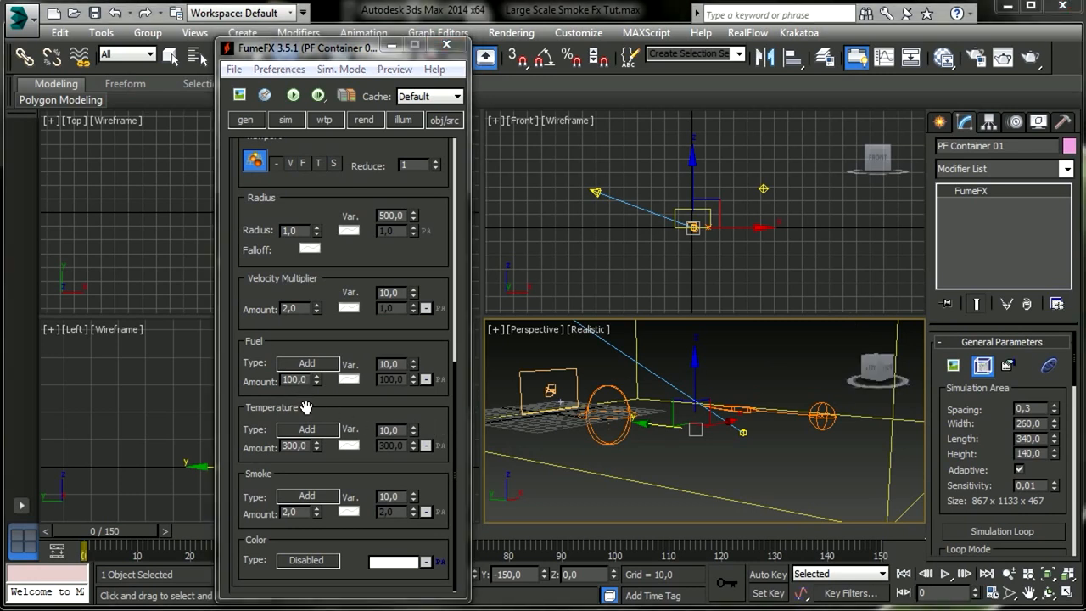
{"action": "double_click", "coordinate": [293, 512]}
{"action": "type", "text": "5"}
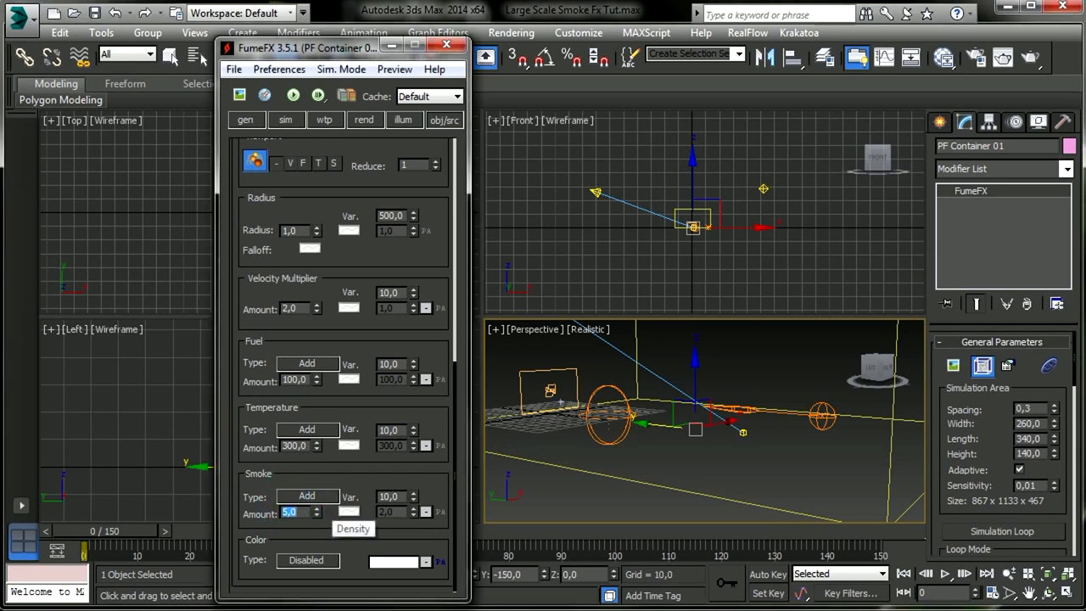
{"action": "left_click", "coordinate": [560, 403]}
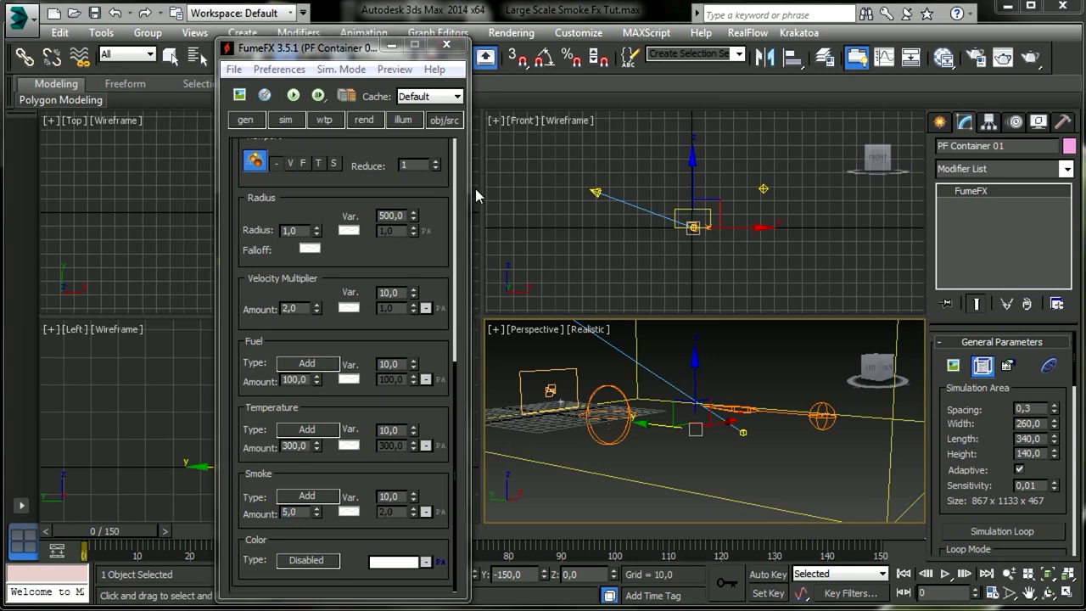
{"action": "left_click", "coordinate": [98, 14]}
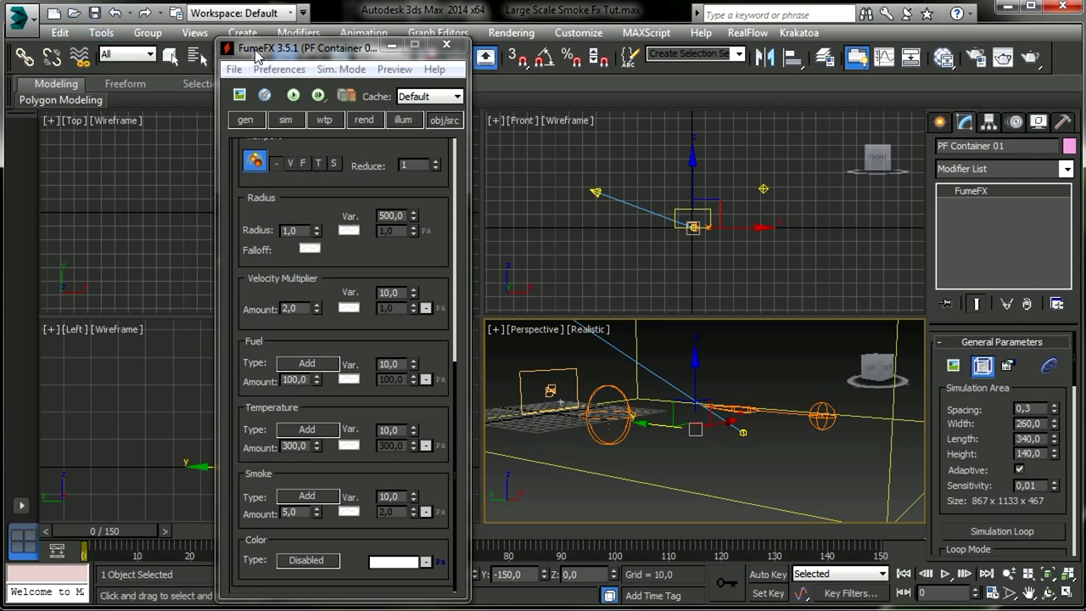
- Display the FumeFX general parameters and open the container's output preview with quality 3
{"action": "left_click_drag", "start_coordinate": [257, 56], "coordinate": [59, 50]}
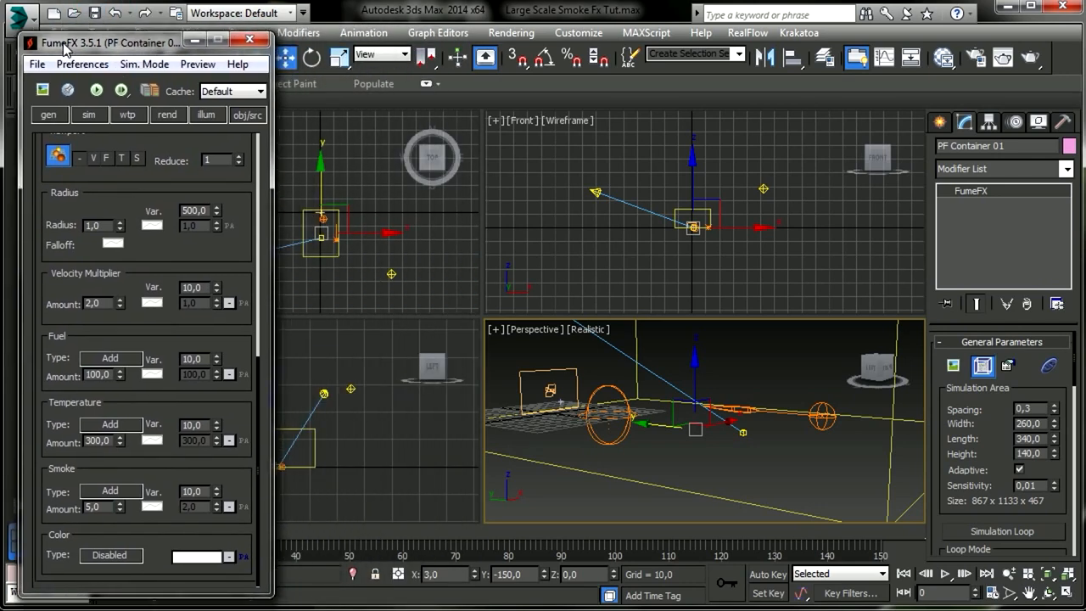
{"action": "left_click", "coordinate": [49, 114]}
{"action": "left_click", "coordinate": [68, 90]}
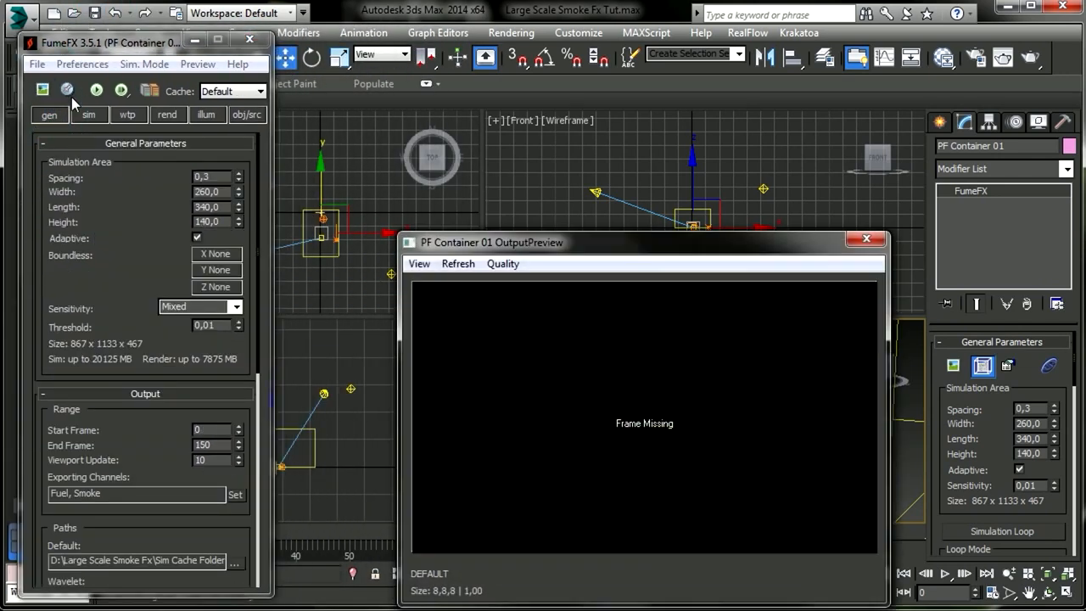
{"action": "left_click_drag", "start_coordinate": [547, 242], "coordinate": [434, 111]}
{"action": "left_click", "coordinate": [197, 64]}
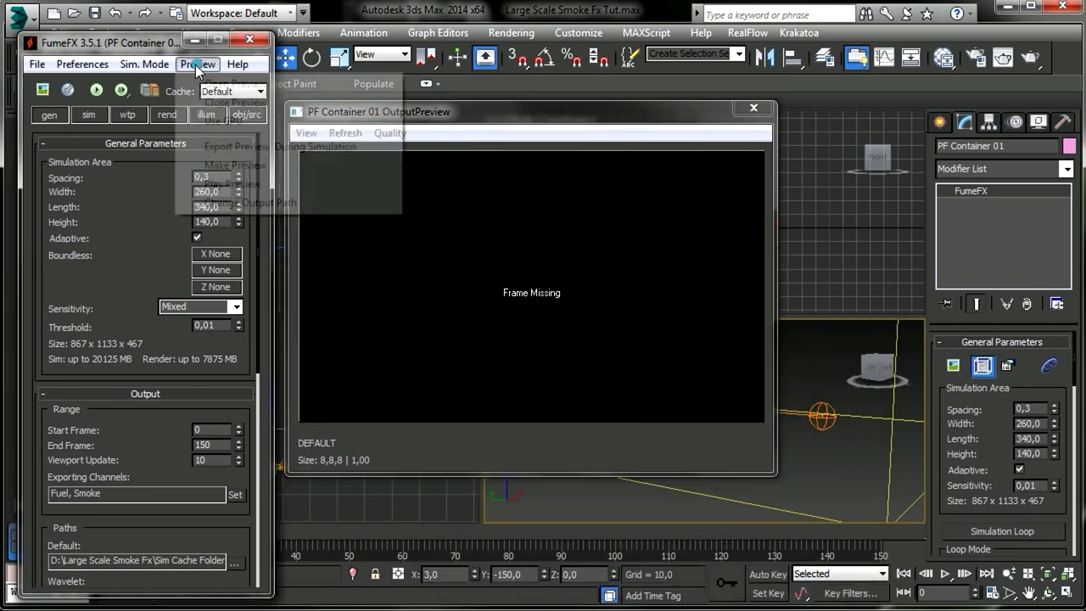
{"action": "left_click", "coordinate": [208, 126]}
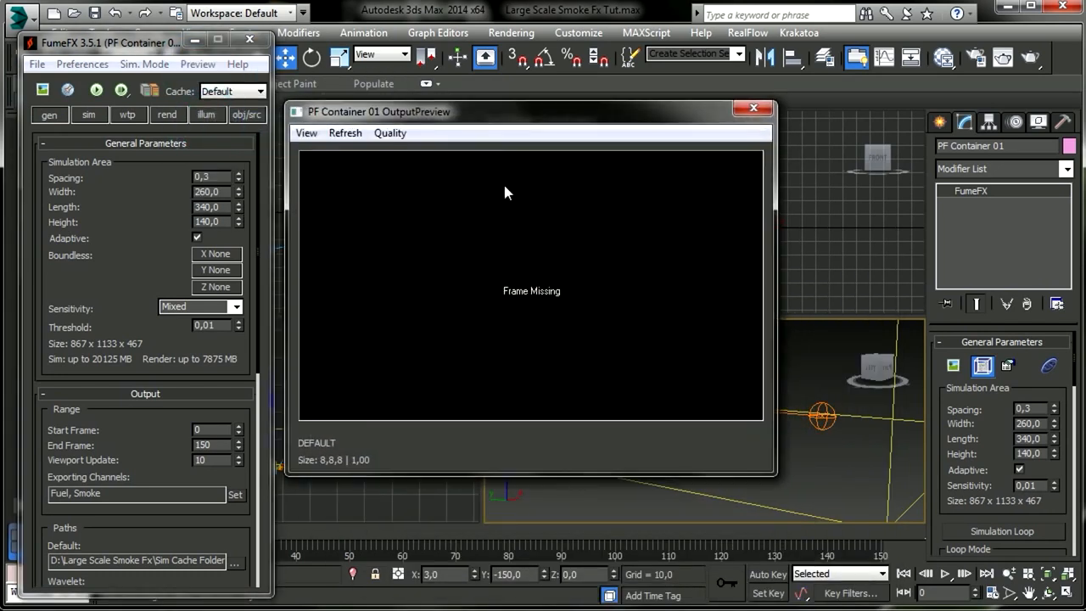
{"action": "left_click", "coordinate": [387, 134]}
{"action": "left_click", "coordinate": [407, 187]}
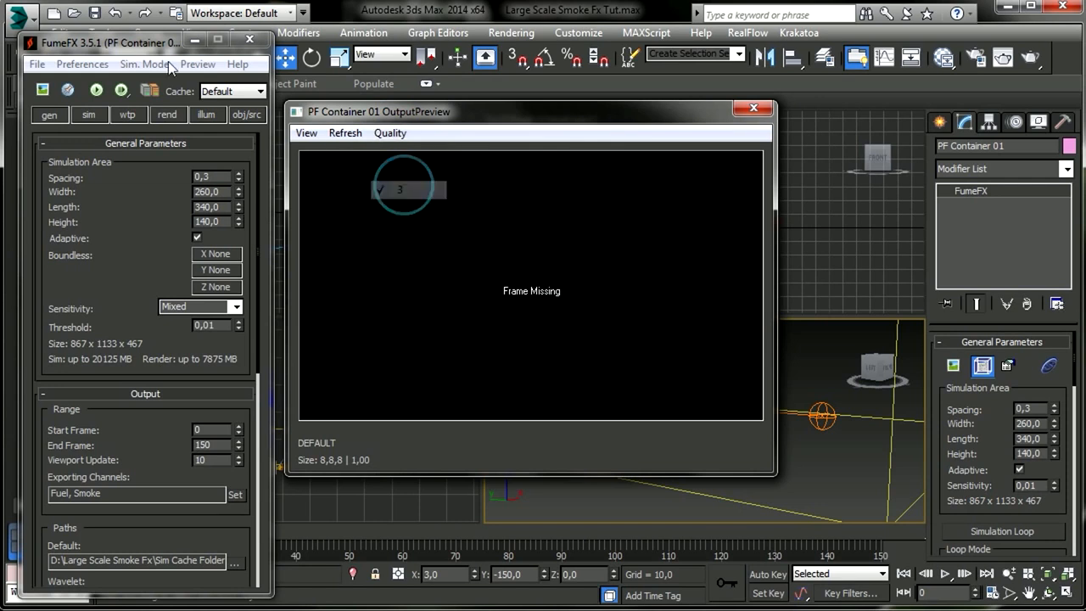
- Save the scene and run the default FumeFX simulation for PF Container 01
{"action": "left_click", "coordinate": [95, 15]}
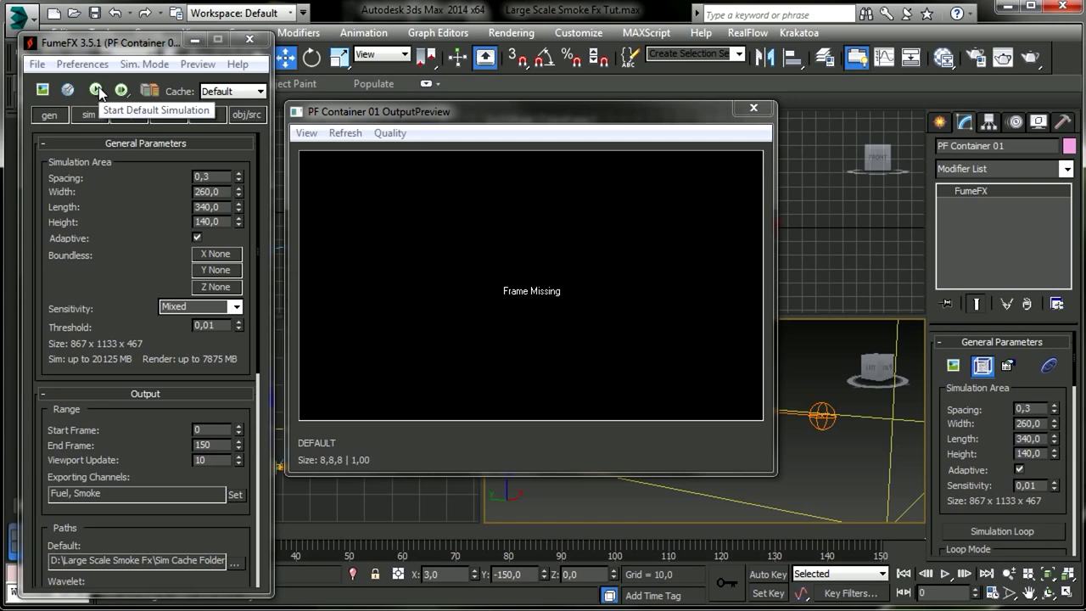
{"action": "left_click", "coordinate": [96, 90]}
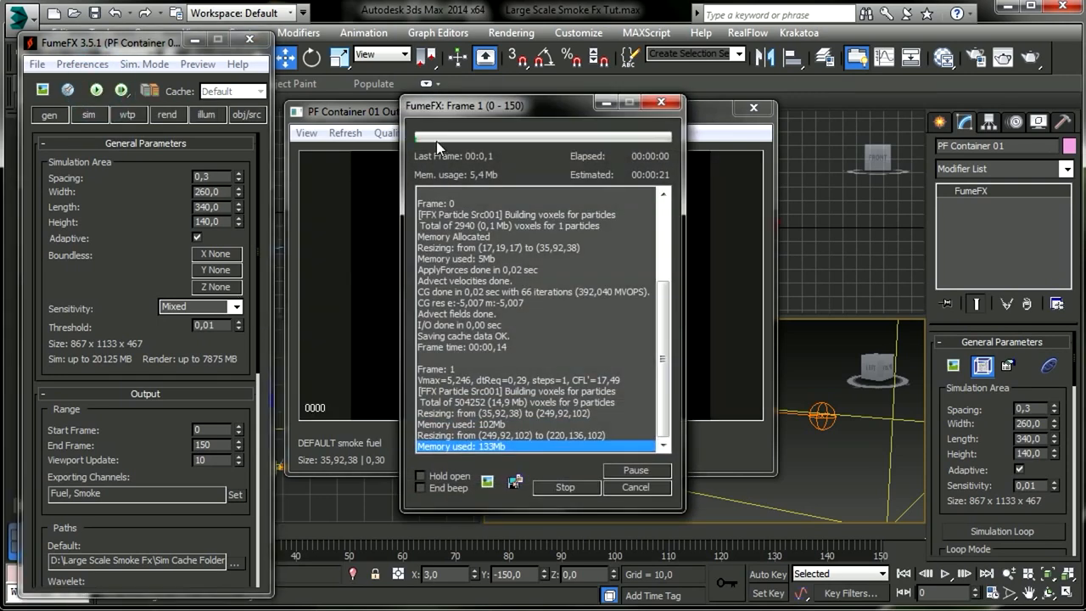
{"action": "left_click_drag", "start_coordinate": [530, 102], "coordinate": [915, 92]}
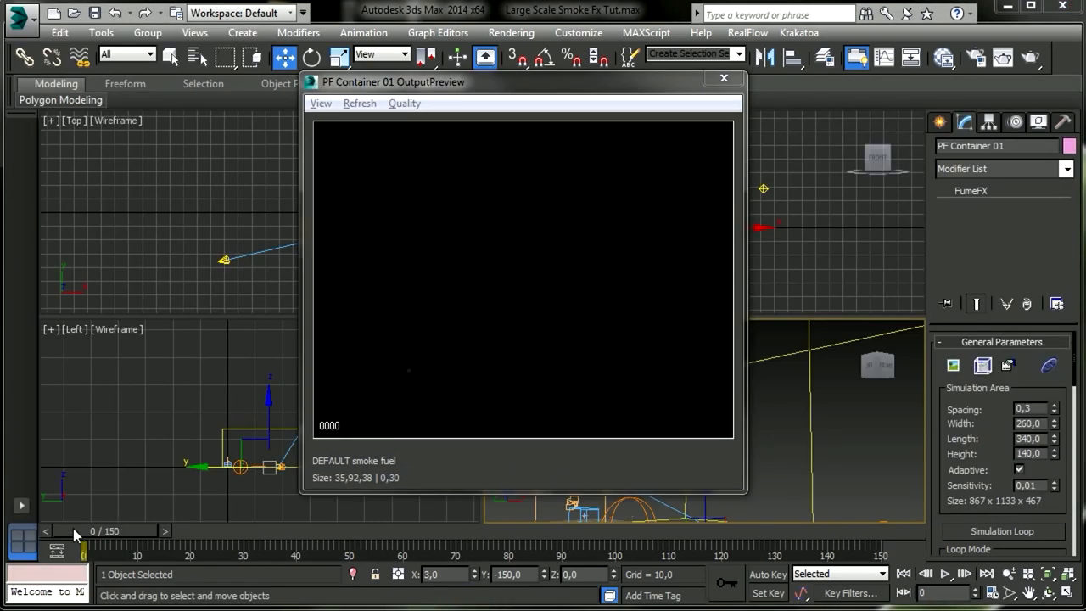
- Scrub the animation to frame 59 and compare the smoke preview without and with shadows
{"action": "left_click_drag", "start_coordinate": [73, 528], "coordinate": [399, 544]}
{"action": "left_click", "coordinate": [341, 102]}
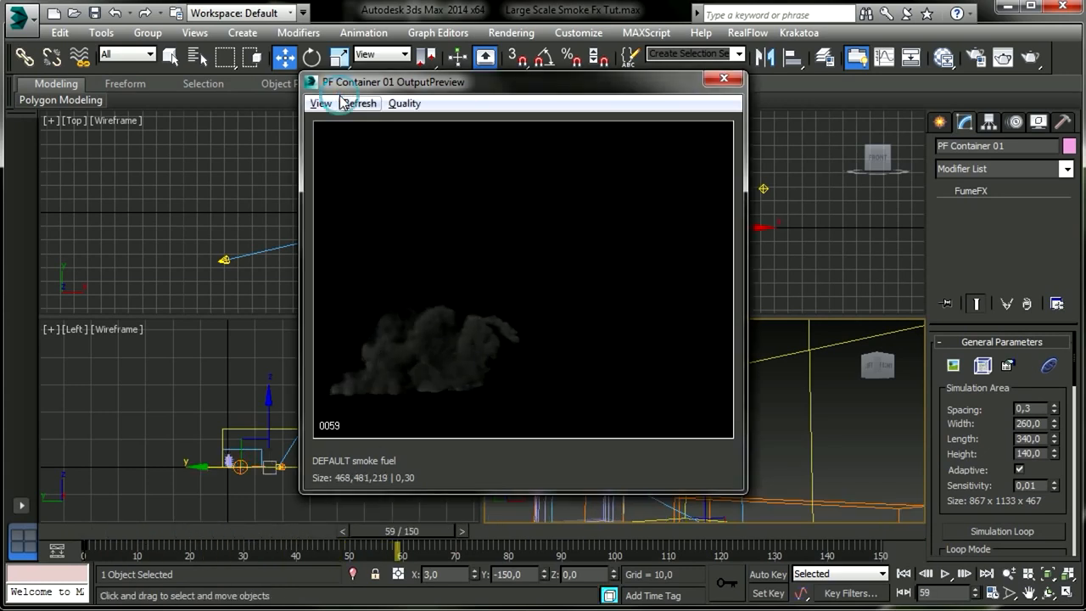
{"action": "left_click", "coordinate": [320, 103]}
{"action": "left_click", "coordinate": [327, 166]}
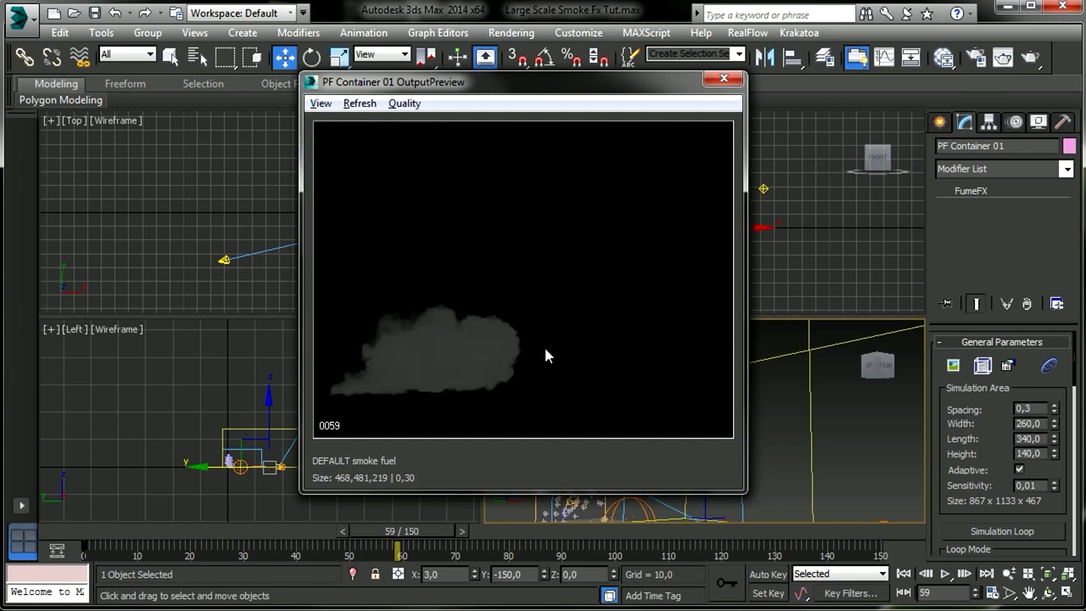
{"action": "left_click", "coordinate": [319, 103]}
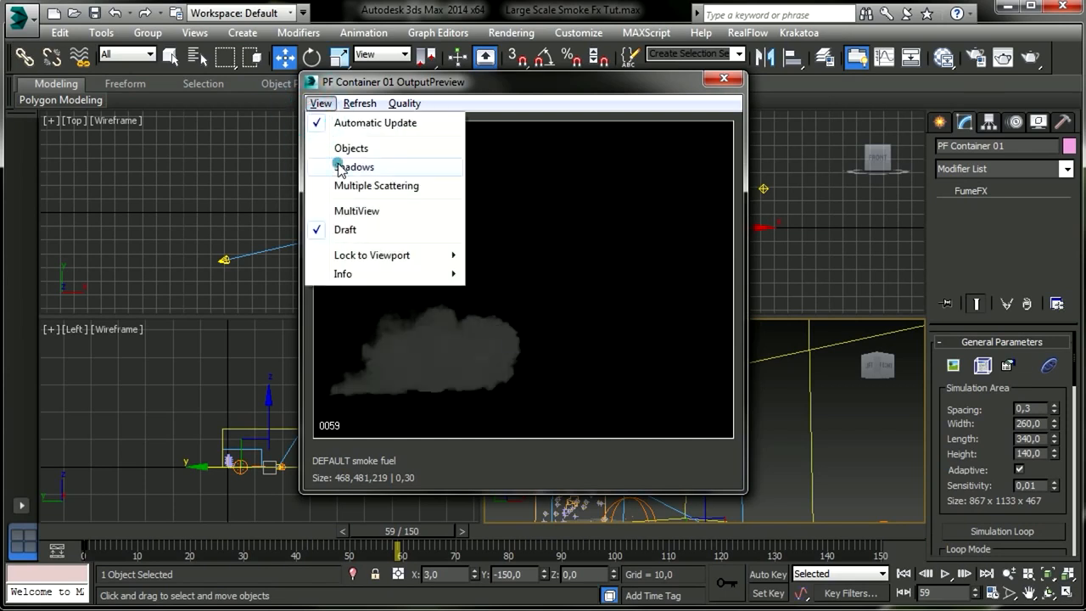
{"action": "left_click", "coordinate": [333, 166]}
- Scrub to frame 131 and examine the smoke preview from several viewing angles
{"action": "left_click_drag", "start_coordinate": [419, 537], "coordinate": [779, 543]}
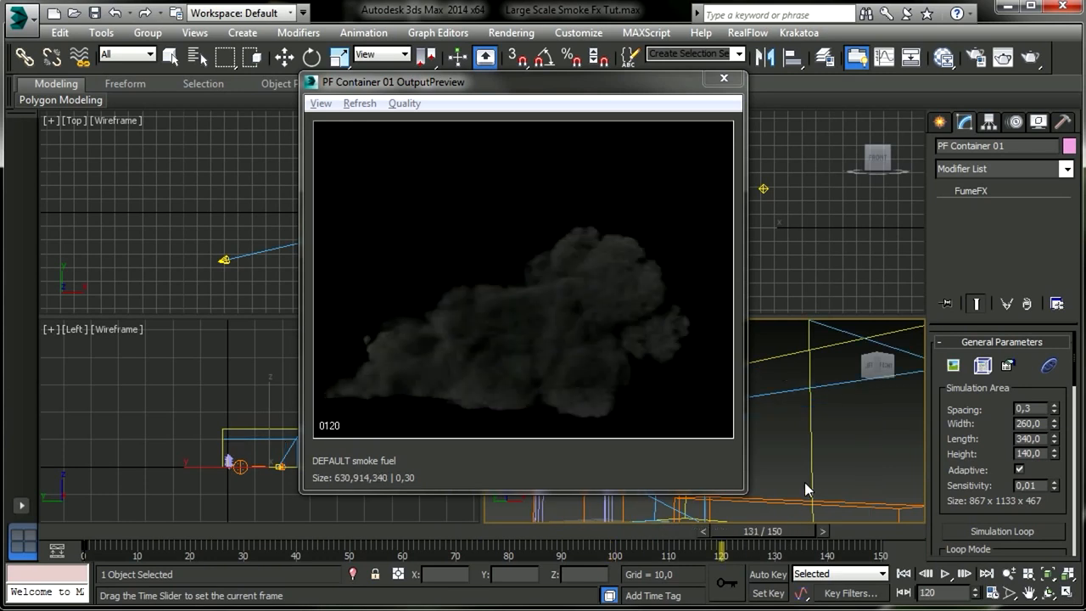
{"action": "key", "text": "w"}
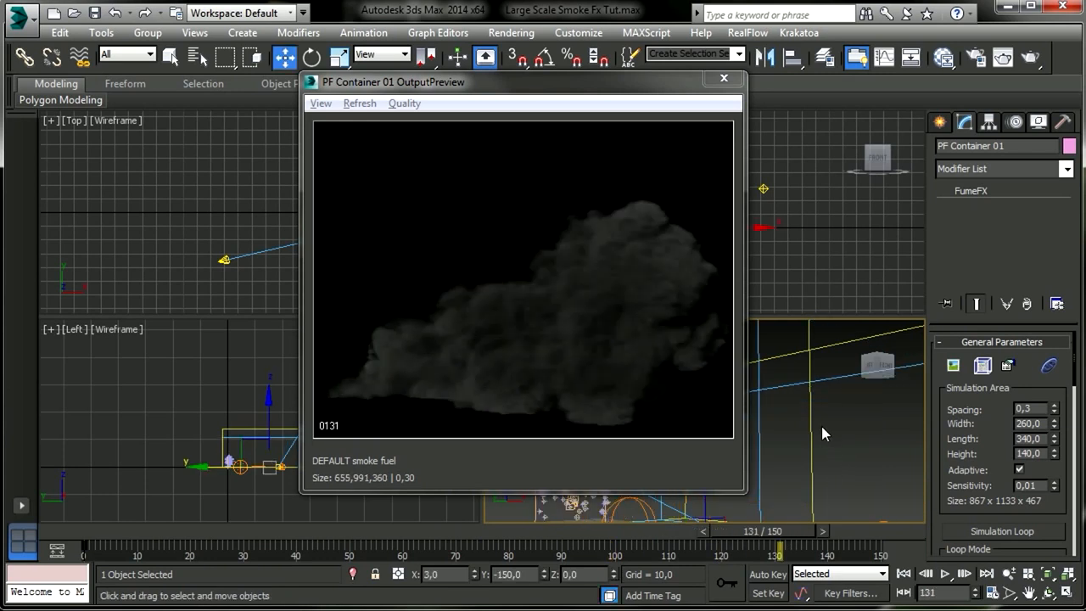
{"action": "middle_click_drag", "start_coordinate": [821, 420], "coordinate": [388, 412], "text": "alt"}
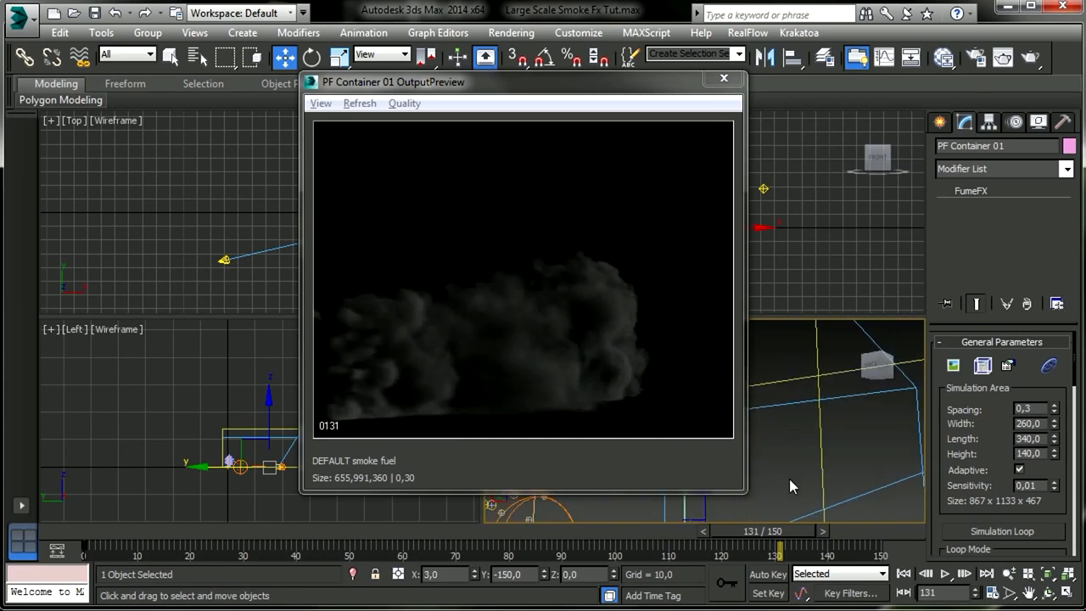
{"action": "middle_click_drag", "start_coordinate": [789, 485], "coordinate": [819, 486]}
{"action": "middle_click_drag", "start_coordinate": [816, 501], "coordinate": [615, 490]}
{"action": "middle_click_drag", "start_coordinate": [798, 500], "coordinate": [865, 467]}
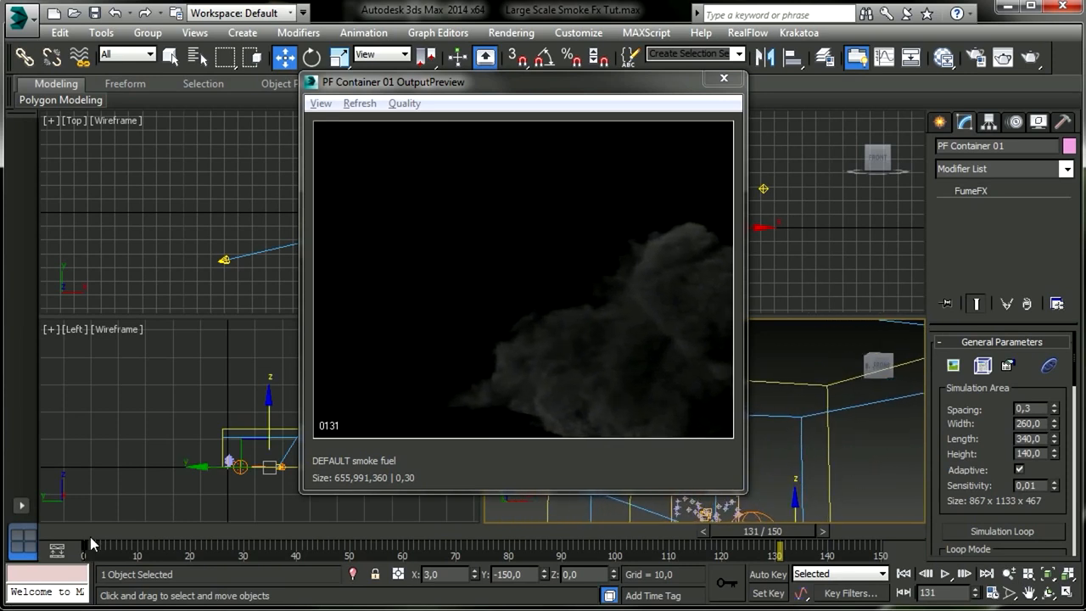
- Scrub from the start of the animation to frame 140 to review the smoke's growth
{"action": "left_click_drag", "start_coordinate": [92, 543], "coordinate": [469, 547]}
{"action": "left_click_drag", "start_coordinate": [595, 536], "coordinate": [605, 538]}
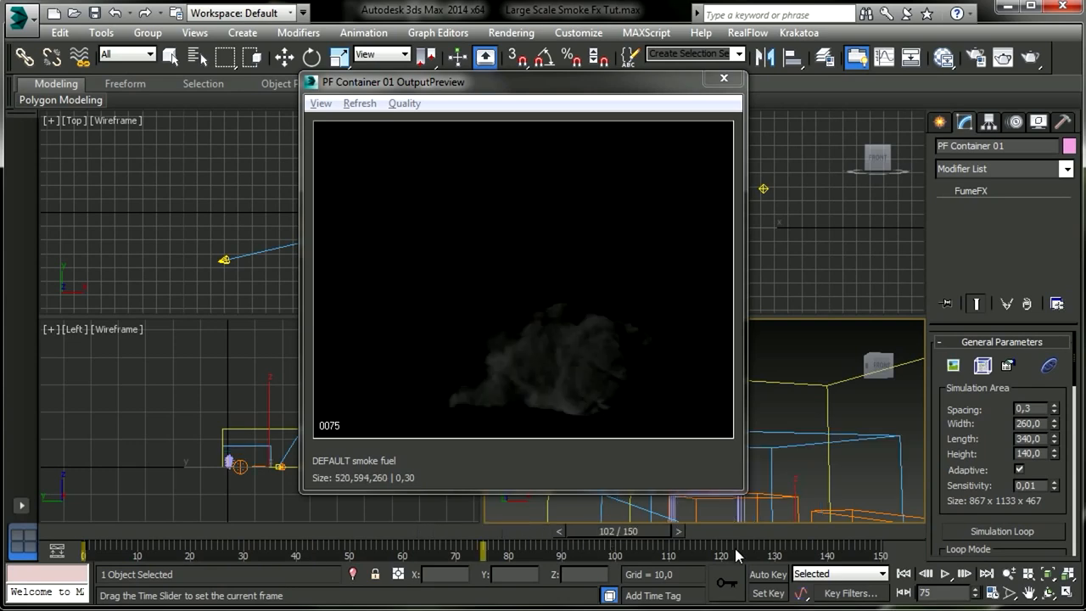
{"action": "left_click_drag", "start_coordinate": [734, 545], "coordinate": [798, 547]}
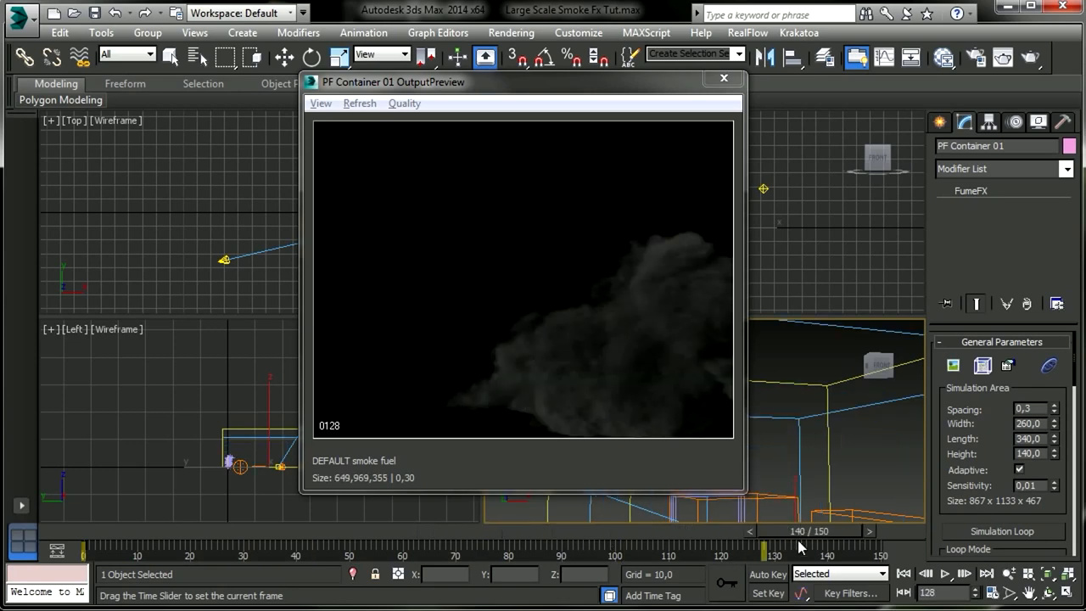
- Configure the render setup for the active time segment with HDTV (video) output size at 1920 x 1080
{"action": "left_click", "coordinate": [976, 56]}
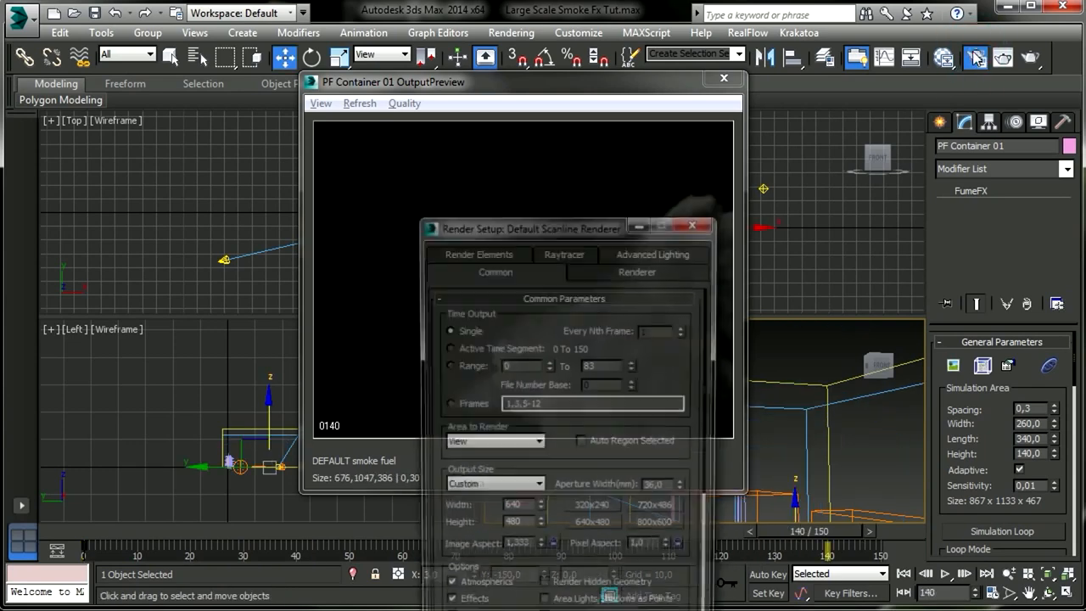
{"action": "left_click_drag", "start_coordinate": [529, 227], "coordinate": [465, 63]}
{"action": "left_click", "coordinate": [399, 186]}
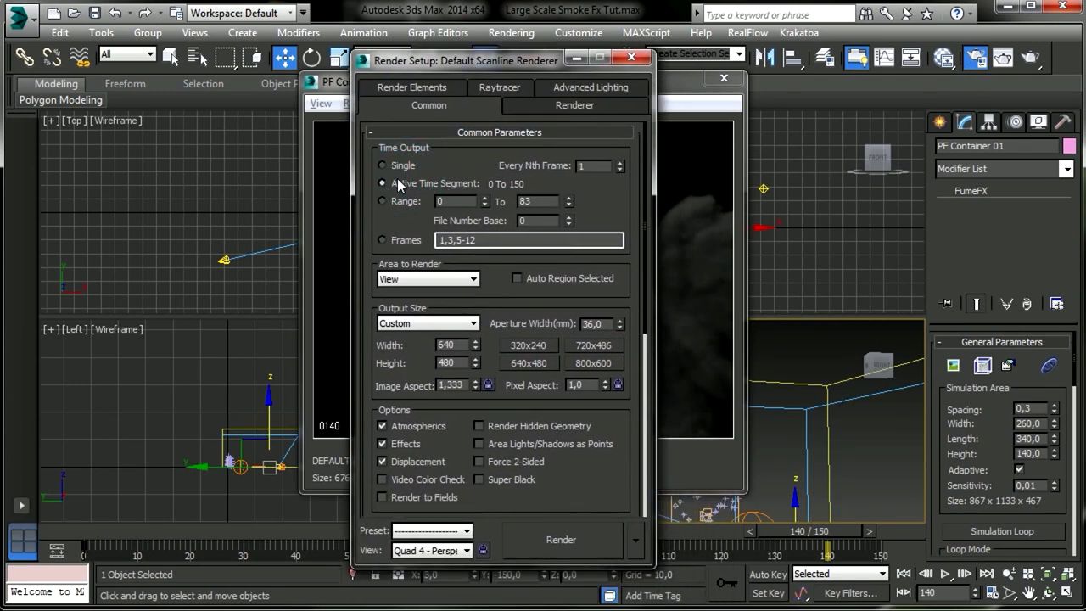
{"action": "left_click", "coordinate": [458, 330]}
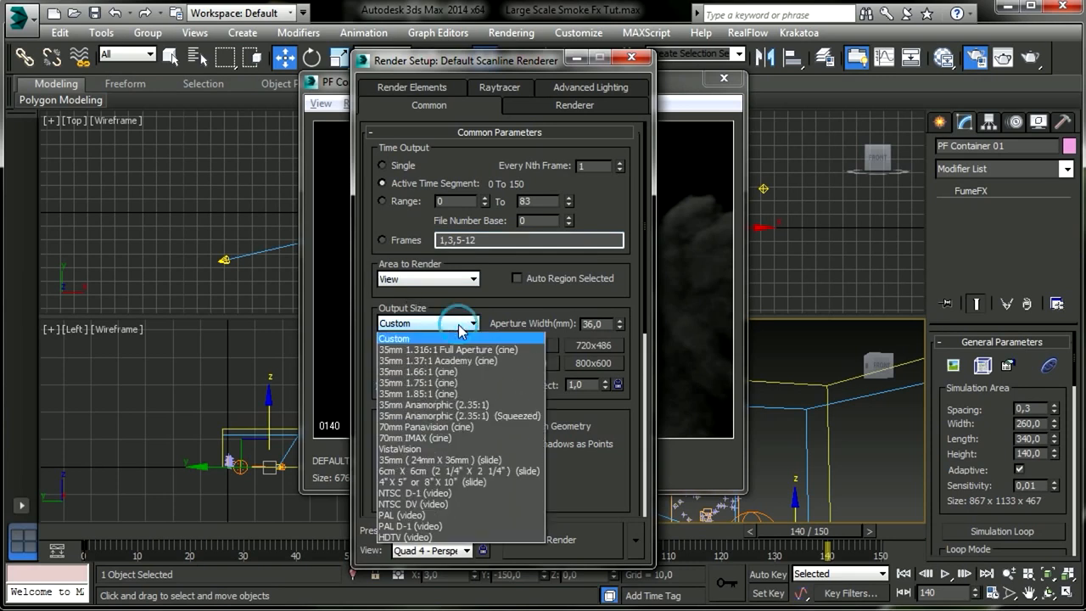
{"action": "left_click", "coordinate": [398, 538]}
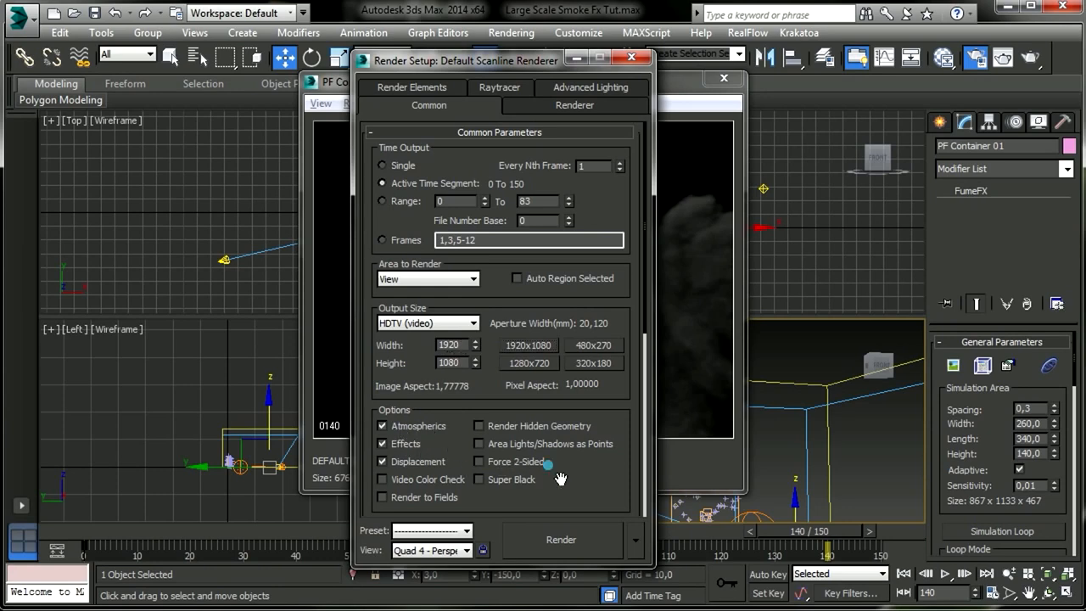
- Begin choosing a render output file and create a folder named Sim Render inside Large Scale Smoke Fx on drive D, and open it
{"action": "left_click_drag", "start_coordinate": [548, 468], "coordinate": [544, 229]}
{"action": "left_click", "coordinate": [613, 397]}
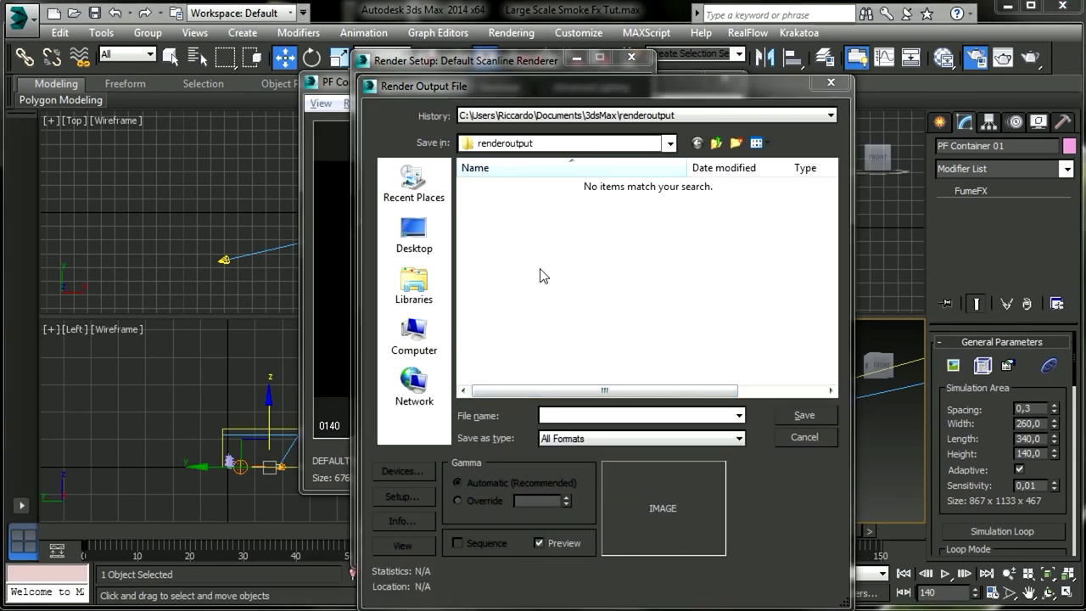
{"action": "left_click", "coordinate": [424, 329]}
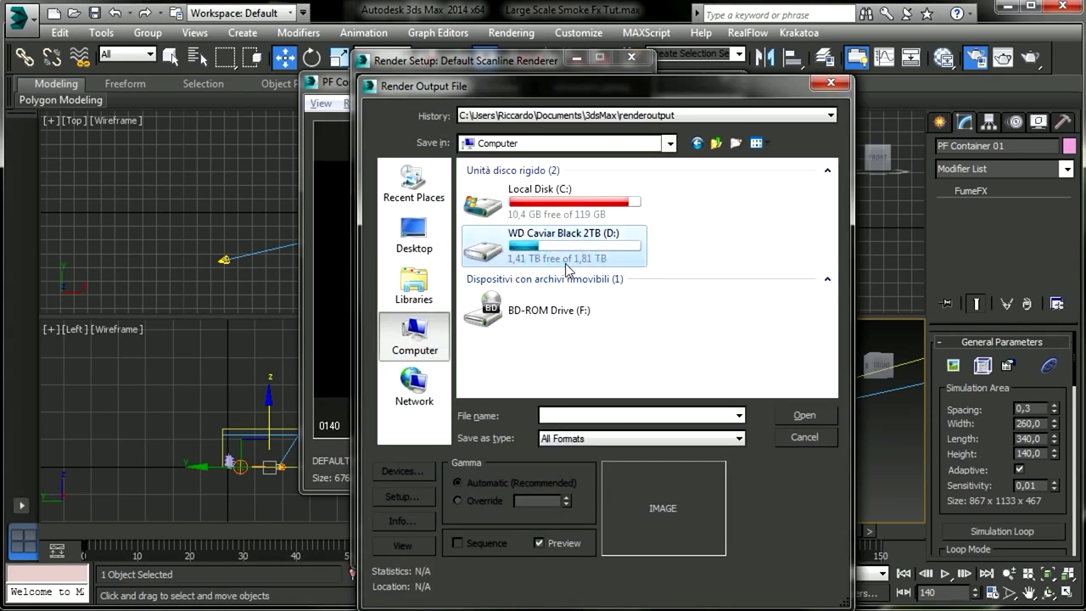
{"action": "double_click", "coordinate": [565, 270]}
{"action": "double_click", "coordinate": [537, 363]}
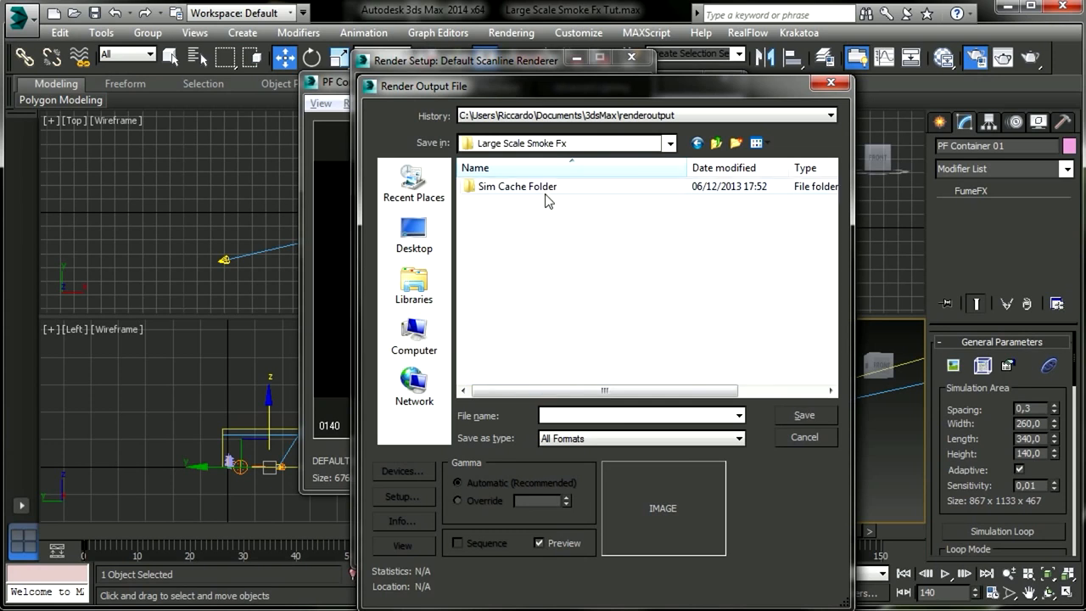
{"action": "left_click", "coordinate": [738, 142]}
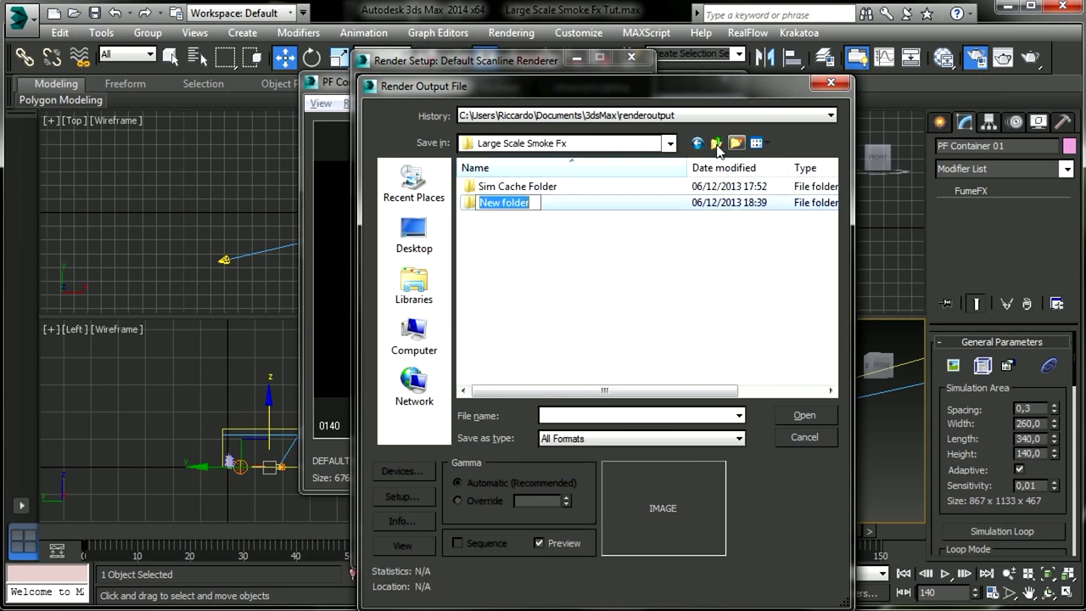
{"action": "type", "text": "Sim "}
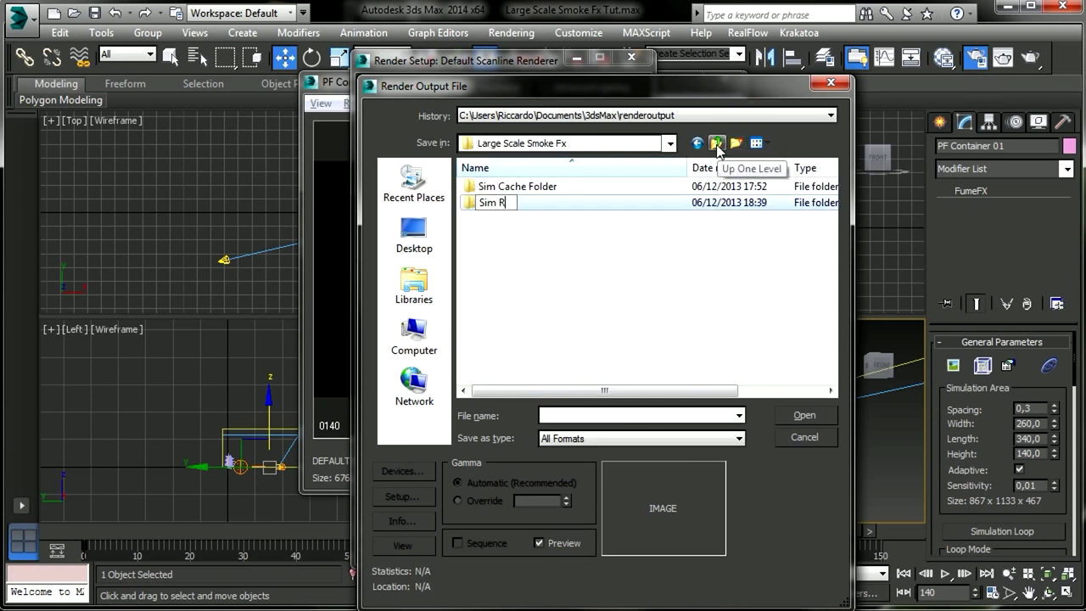
{"action": "type", "text": "Render"}
{"action": "key", "text": "Return"}
{"action": "key", "text": "Return"}
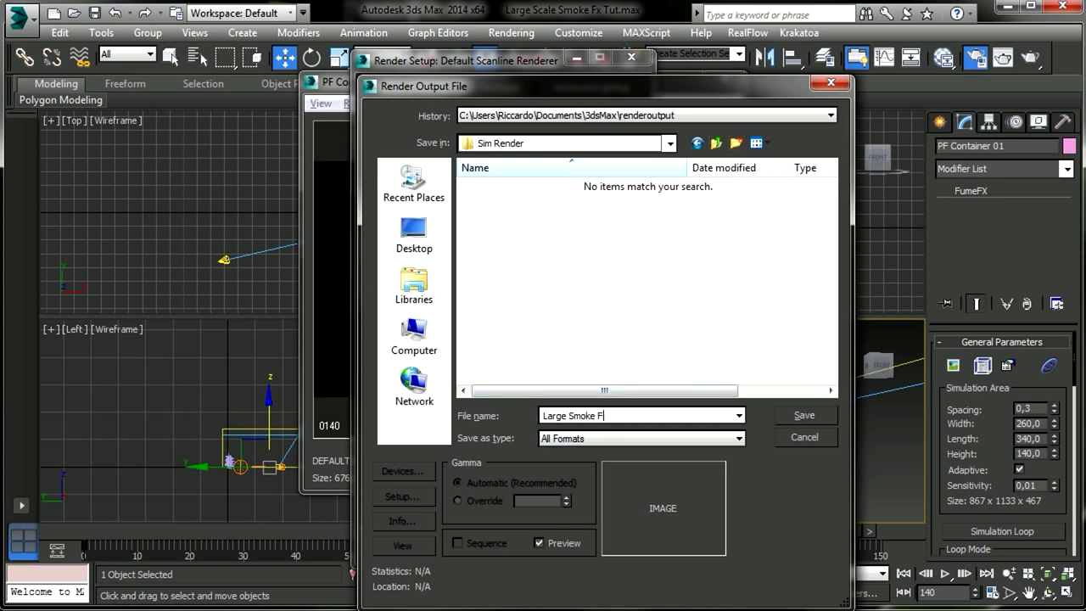
- Save the render output as a PNG image named Large Smoke Fx_ in Sim Render, using RGB 48 bit colour with alpha channel
{"action": "key", "text": "ctrl+a"}
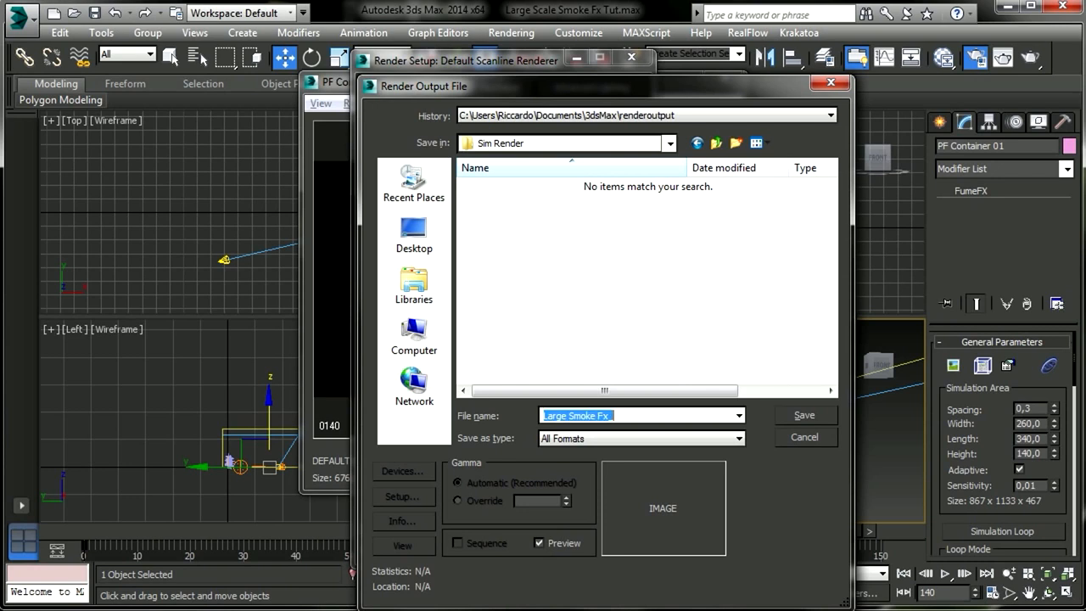
{"action": "left_click", "coordinate": [628, 441]}
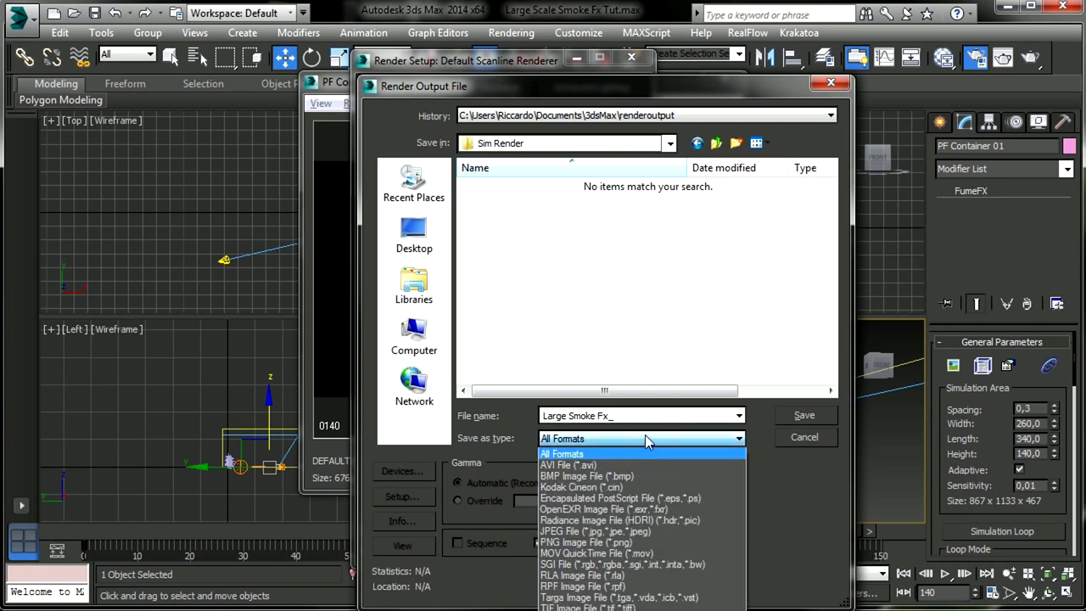
{"action": "left_click", "coordinate": [592, 531]}
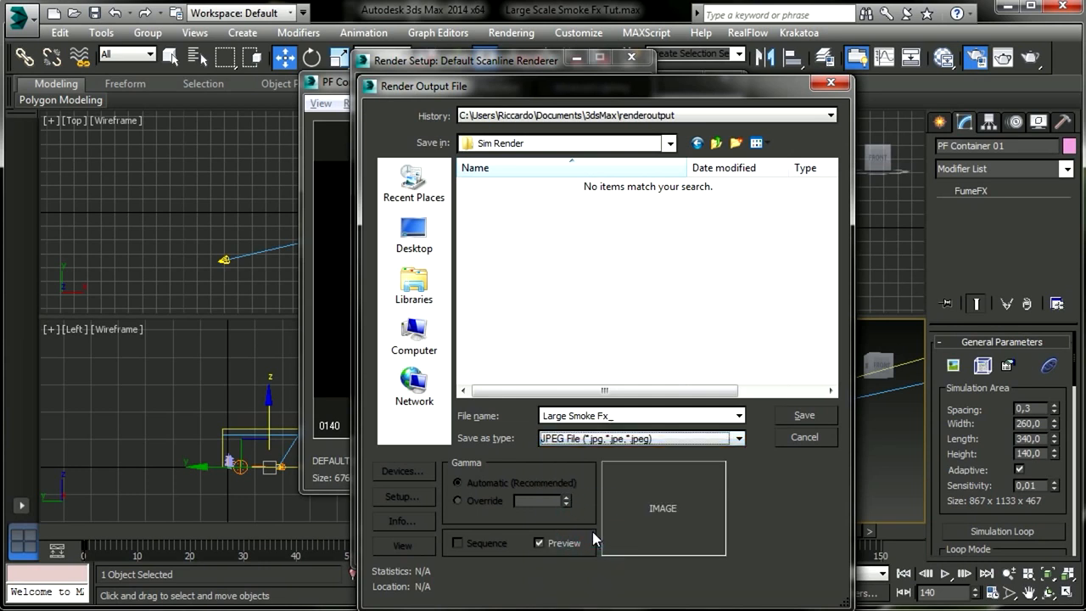
{"action": "left_click", "coordinate": [653, 438]}
{"action": "scroll", "coordinate": [619, 515], "scroll_direction": "up", "scroll_amount": 2}
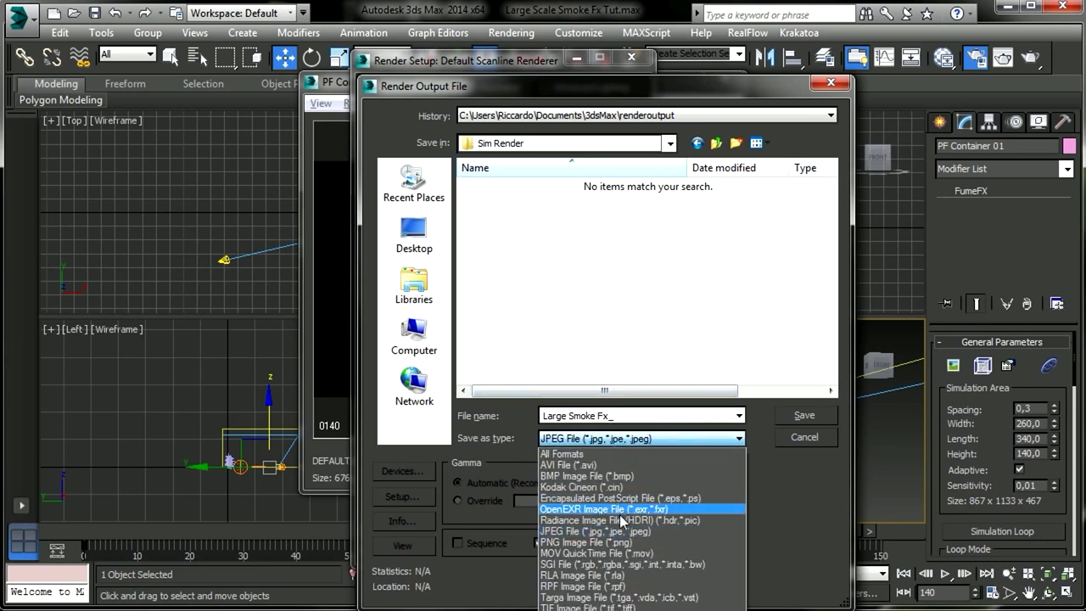
{"action": "left_click", "coordinate": [574, 547]}
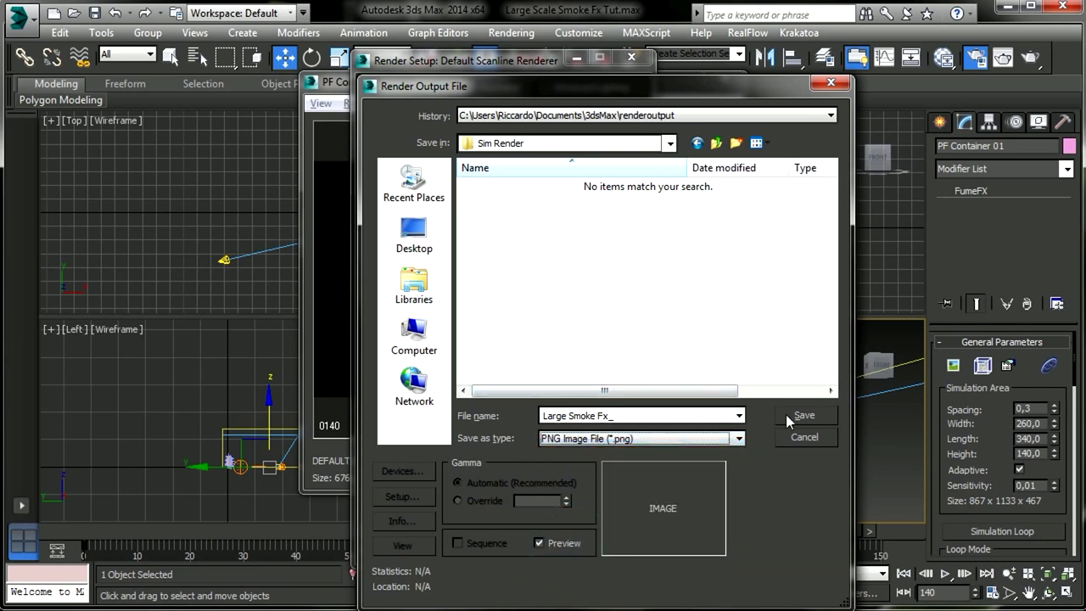
{"action": "left_click", "coordinate": [812, 419]}
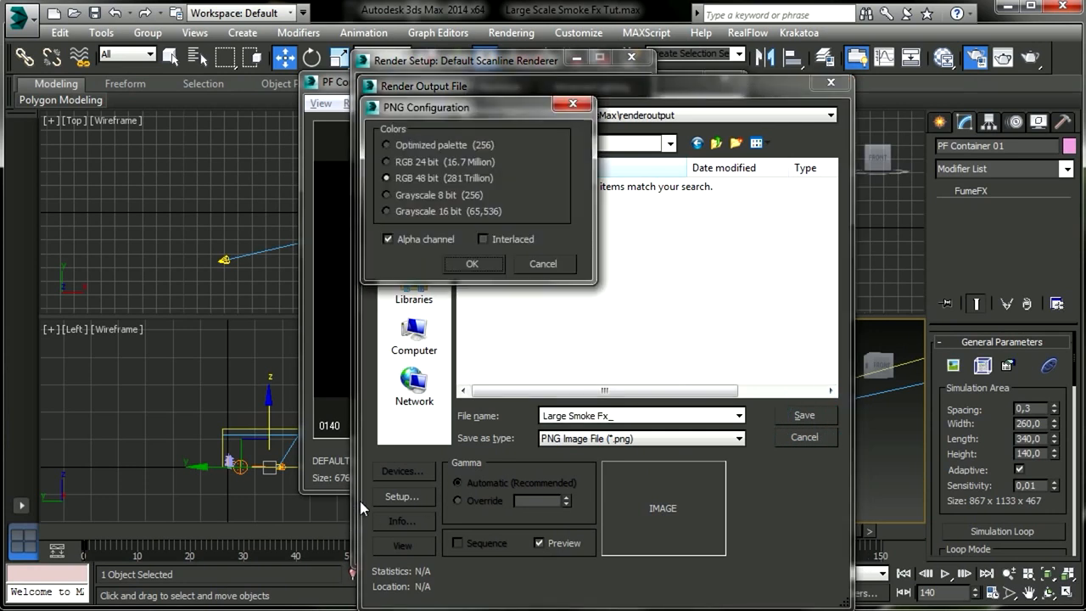
{"action": "left_click", "coordinate": [469, 264]}
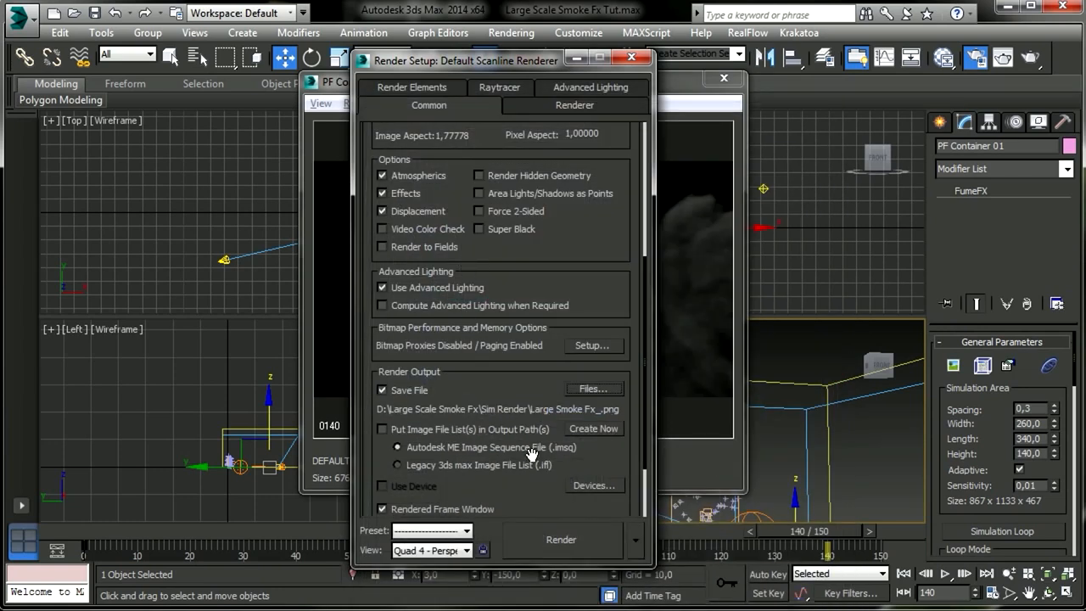
- Review the common render parameters and the advanced lighting settings in the render setup
{"action": "scroll", "coordinate": [530, 500], "scroll_direction": "down", "scroll_amount": 3}
{"action": "scroll", "coordinate": [521, 357], "scroll_direction": "up", "scroll_amount": 6}
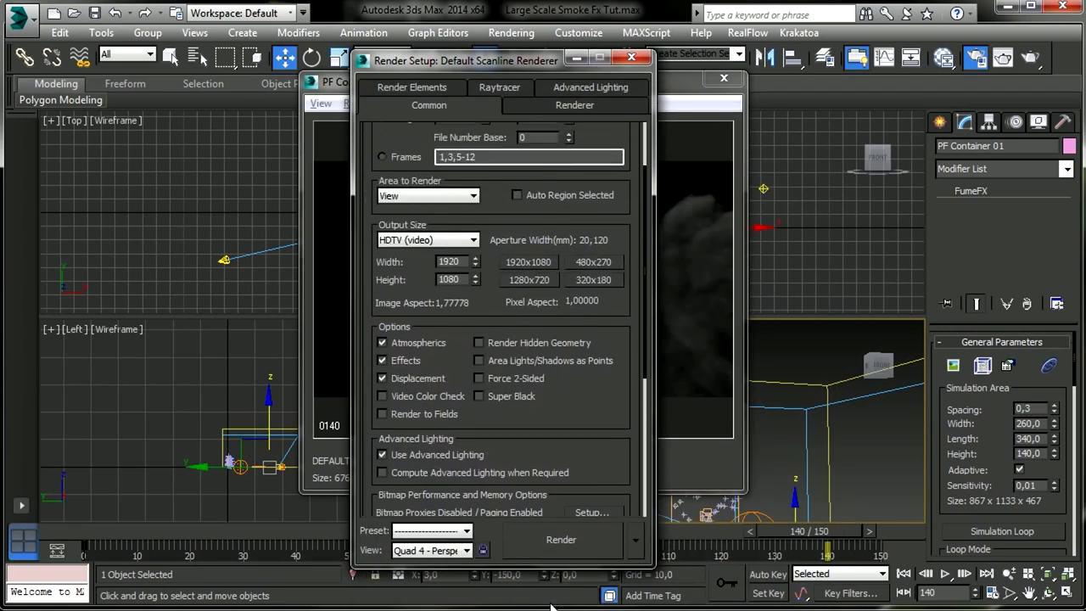
{"action": "scroll", "coordinate": [569, 421], "scroll_direction": "up", "scroll_amount": 2}
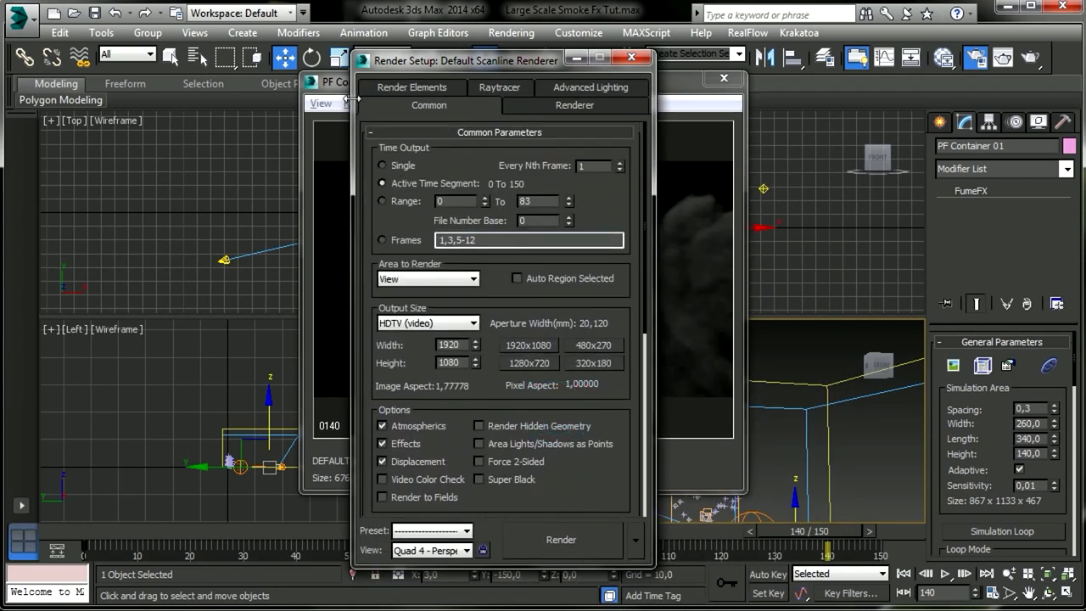
{"action": "left_click", "coordinate": [557, 100]}
{"action": "left_click", "coordinate": [577, 86]}
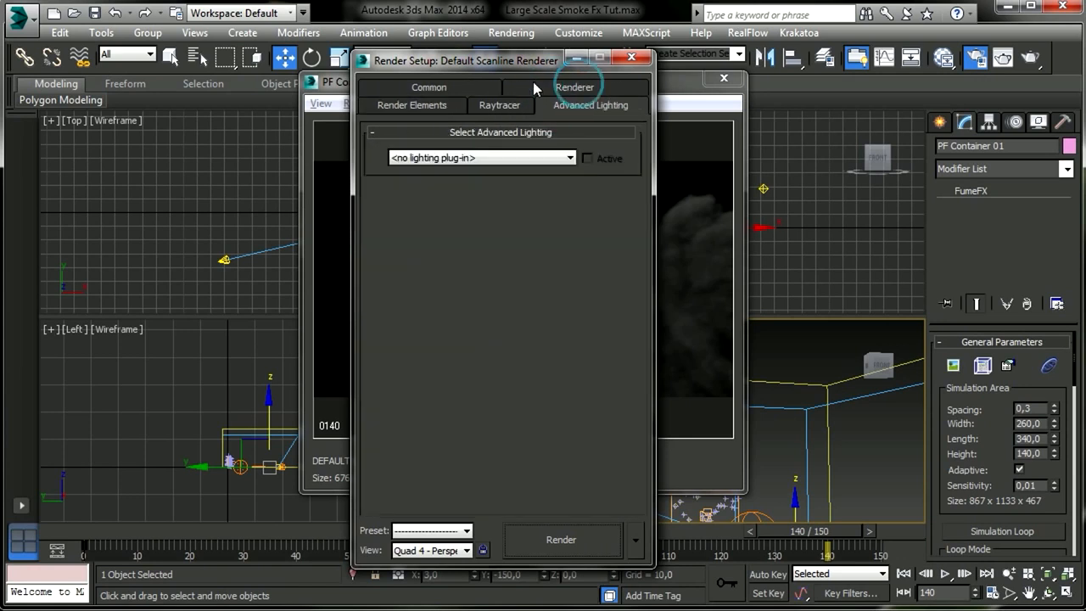
{"action": "left_click", "coordinate": [454, 90]}
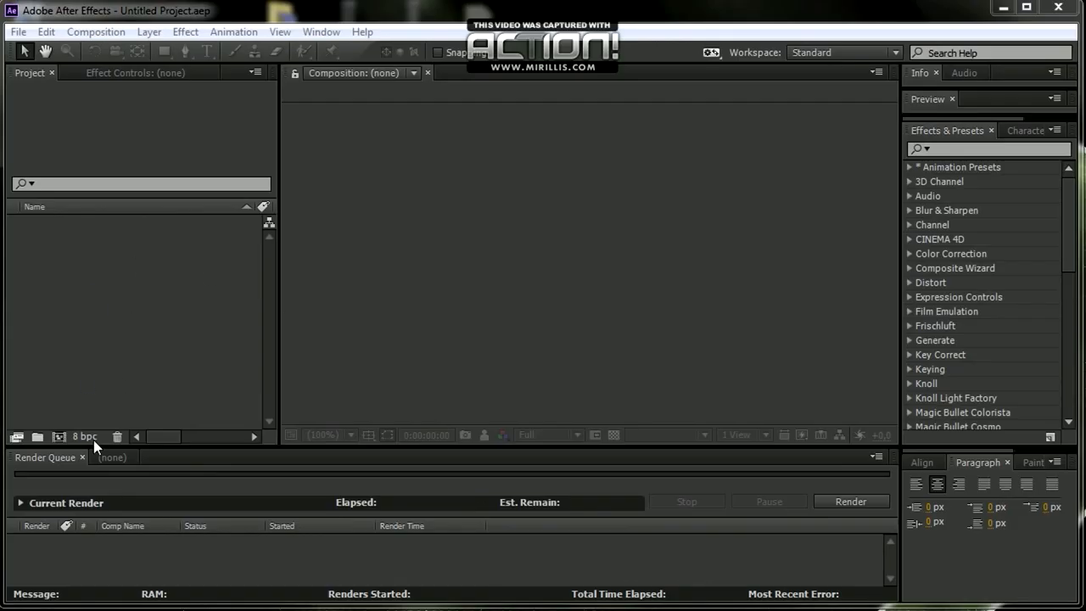
- Switch to After Effects and import Large Smoke Fx_0000 from D:\Large Scale Smoke Fx\Sim Render as a PNG sequence
{"action": "right_click", "coordinate": [118, 316]}
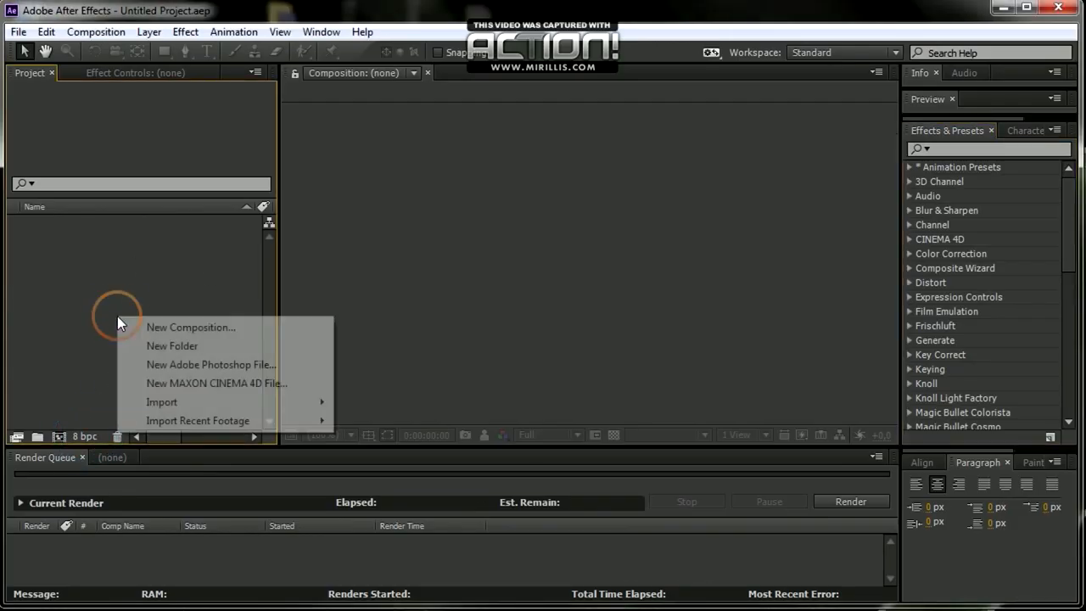
{"action": "mouse_move", "coordinate": [317, 402]}
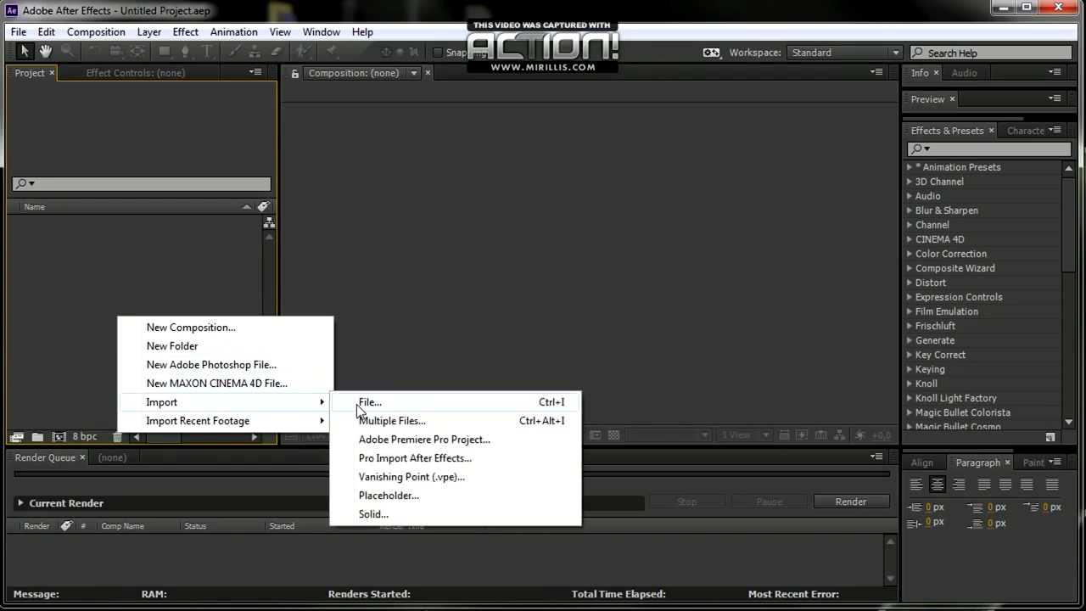
{"action": "left_click", "coordinate": [358, 404]}
{"action": "left_click", "coordinate": [70, 406]}
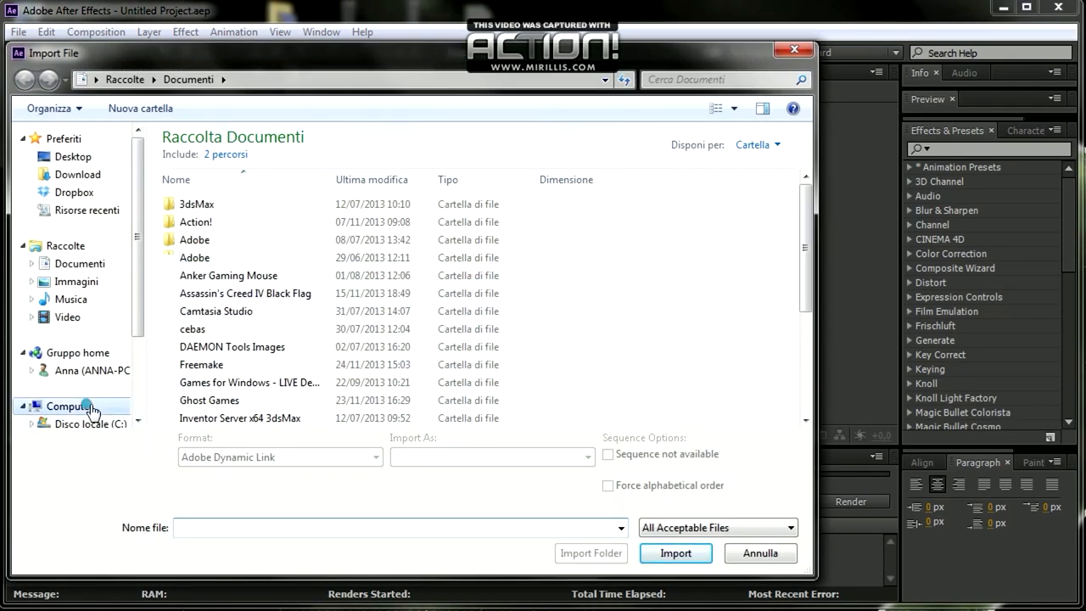
{"action": "double_click", "coordinate": [462, 174]}
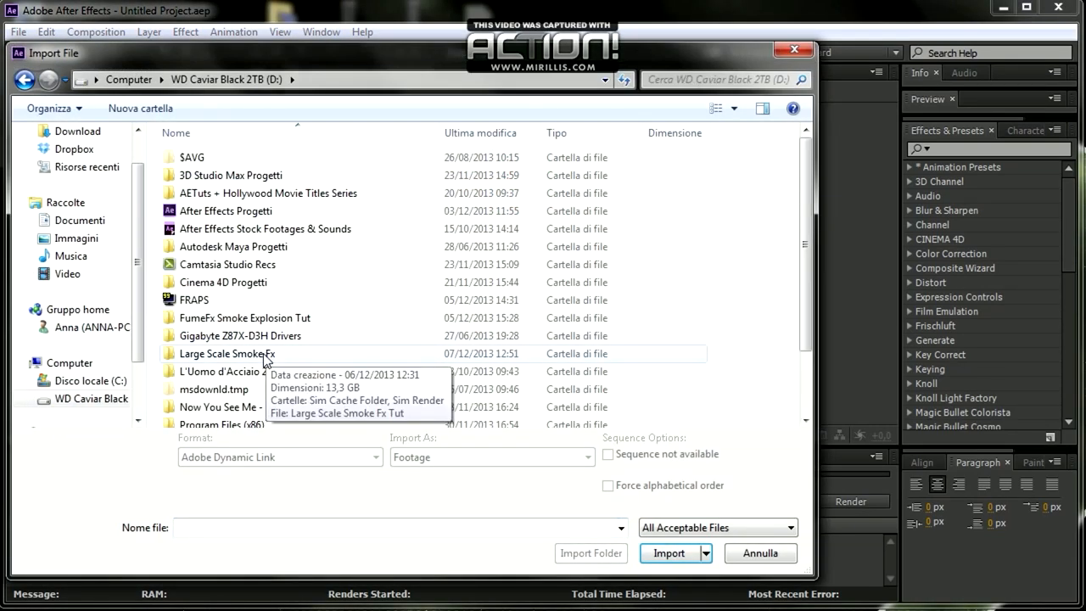
{"action": "double_click", "coordinate": [268, 353]}
{"action": "double_click", "coordinate": [254, 180]}
{"action": "left_click", "coordinate": [217, 180]}
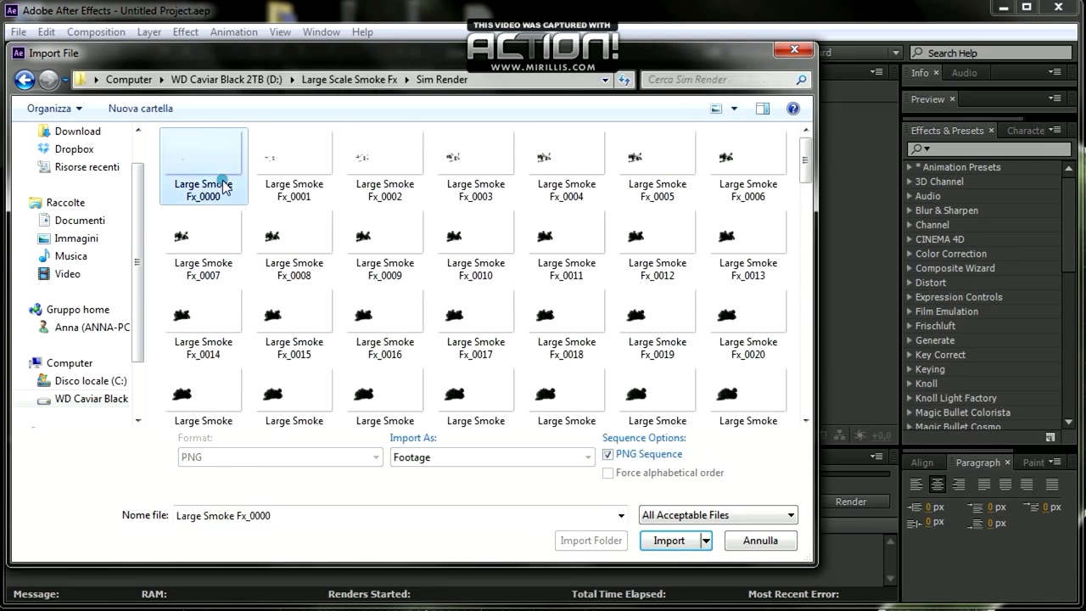
{"action": "left_click", "coordinate": [670, 538]}
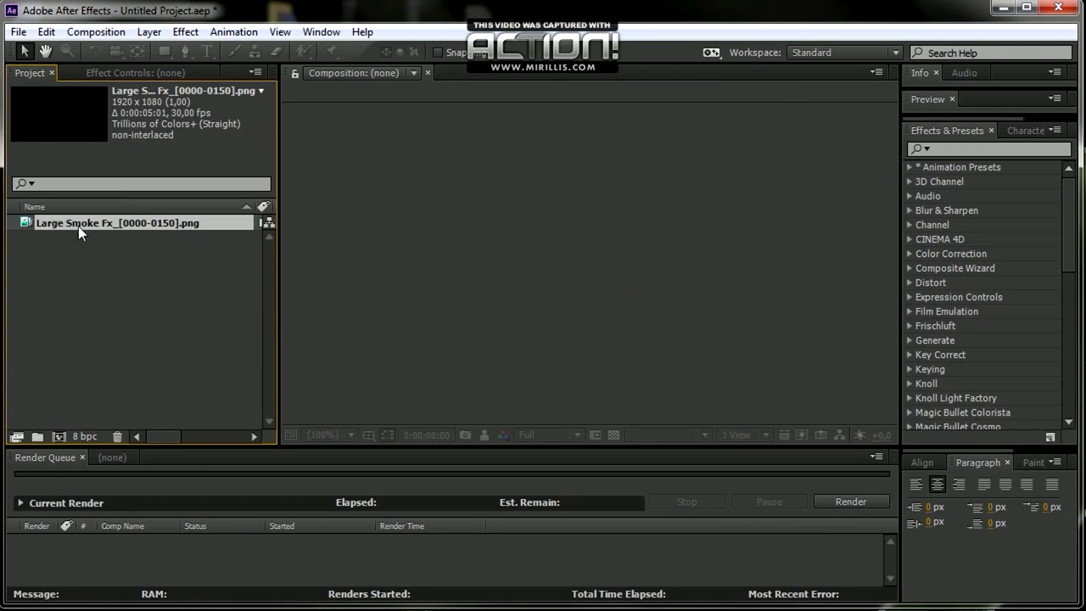
- Create a composition from the imported smoke sequence and scrub to 0:00:01:23
{"action": "left_click", "coordinate": [105, 234]}
{"action": "left_click", "coordinate": [78, 224]}
{"action": "left_click_drag", "start_coordinate": [78, 224], "coordinate": [62, 436]}
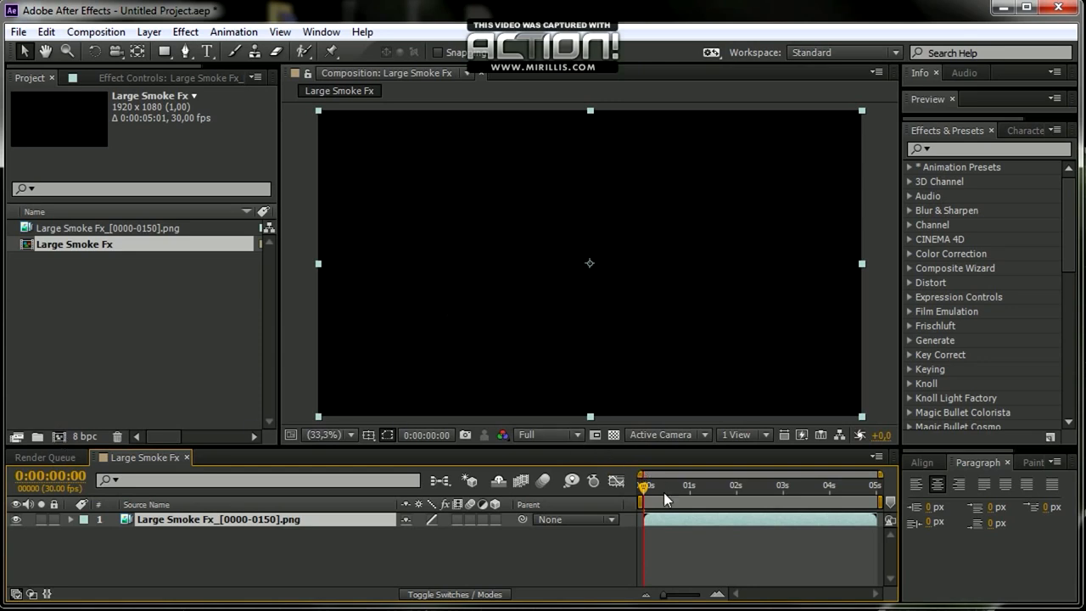
{"action": "left_click_drag", "start_coordinate": [664, 494], "coordinate": [726, 498]}
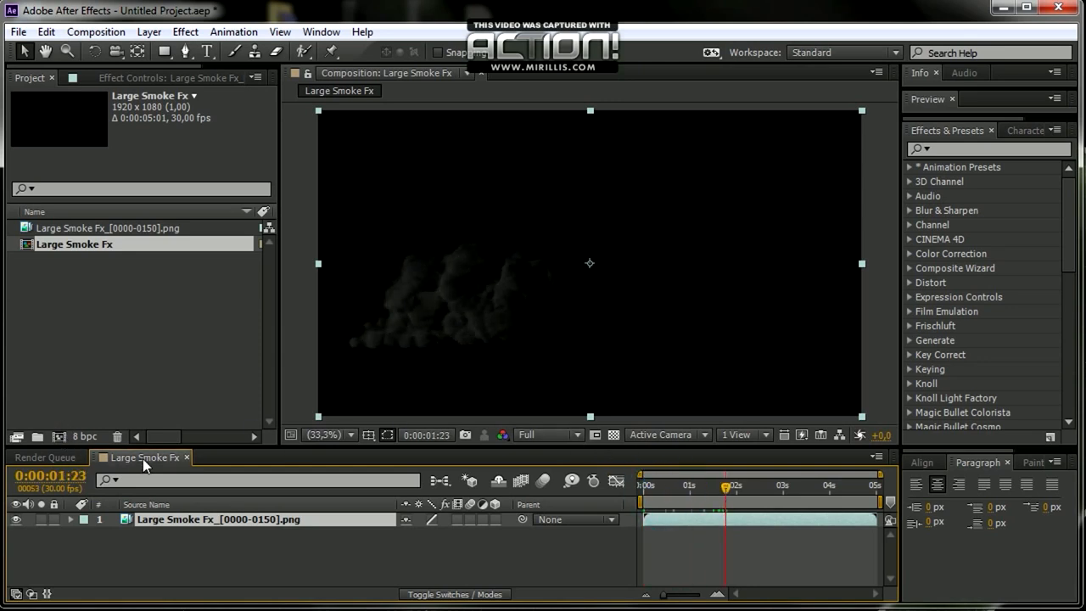
- Interpret the smoke PNG sequence at a frame rate of 25 frames per second
{"action": "right_click", "coordinate": [144, 458]}
{"action": "right_click", "coordinate": [88, 227]}
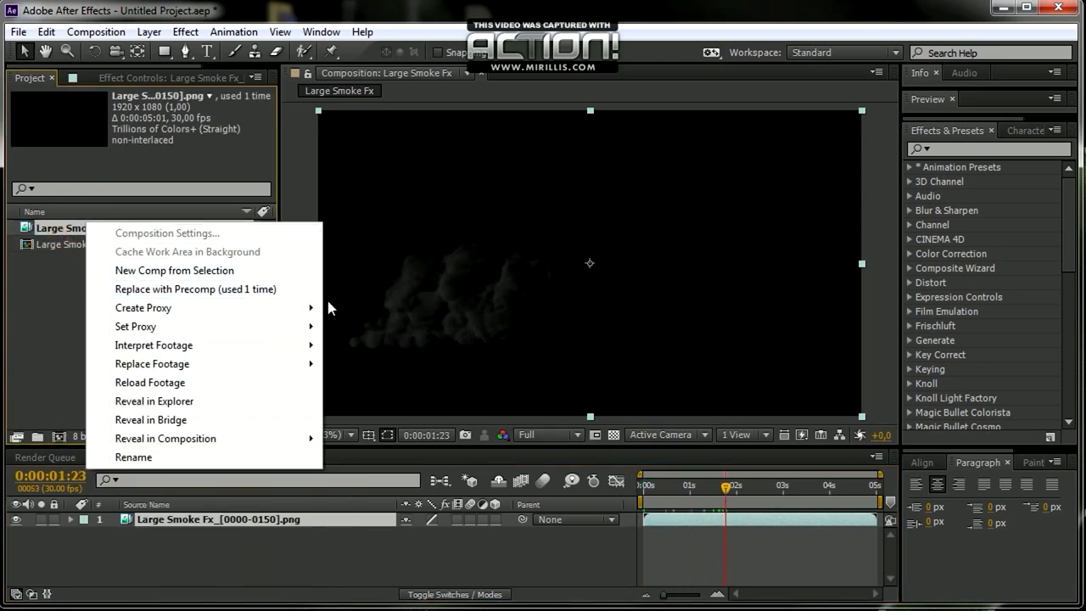
{"action": "mouse_move", "coordinate": [289, 345]}
{"action": "left_click", "coordinate": [364, 347]}
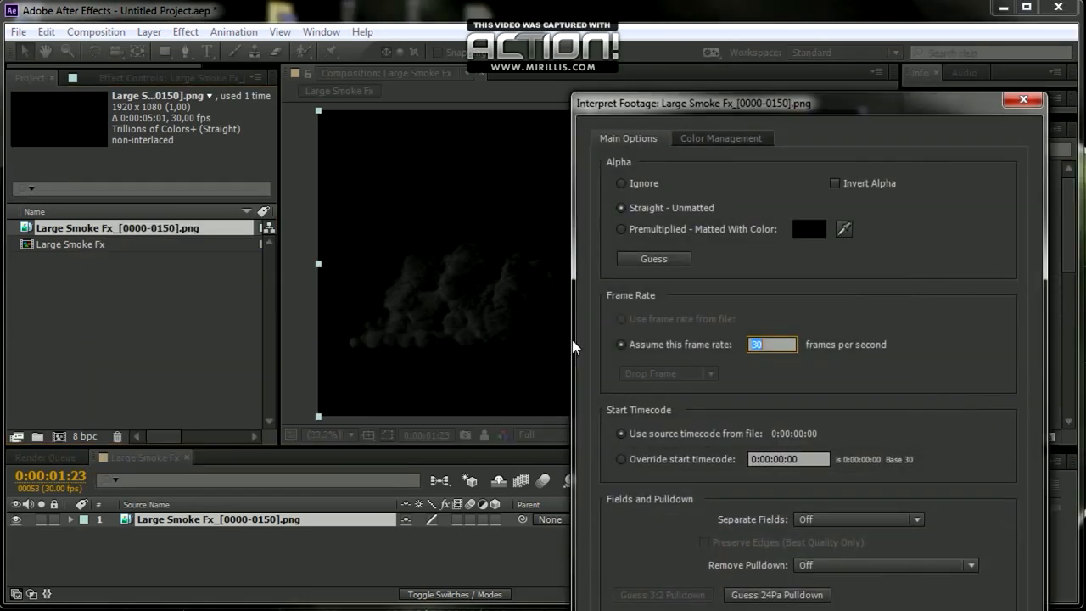
{"action": "type", "text": "25"}
{"action": "key", "text": "Return"}
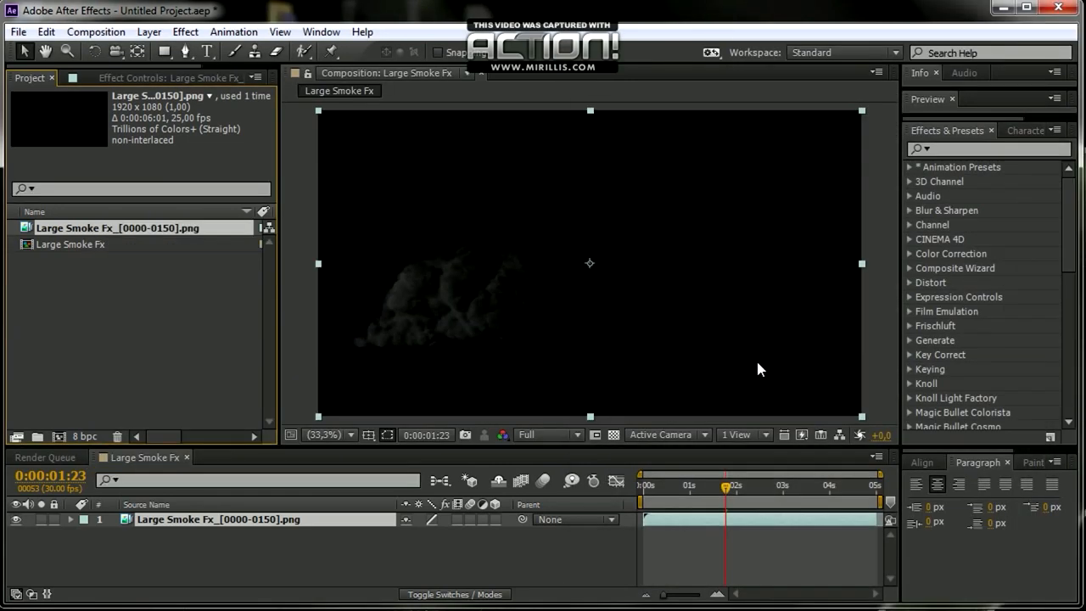
- Set the Large Smoke Fx composition's frame rate to 25 frames per second
{"action": "right_click", "coordinate": [142, 463]}
{"action": "left_click", "coordinate": [223, 594]}
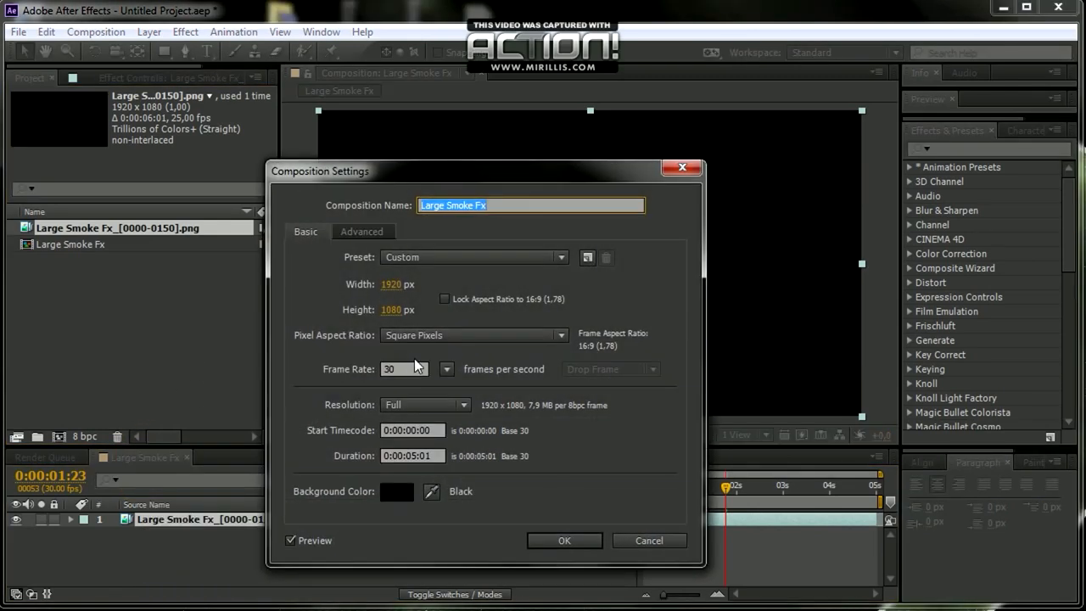
{"action": "left_click", "coordinate": [406, 368]}
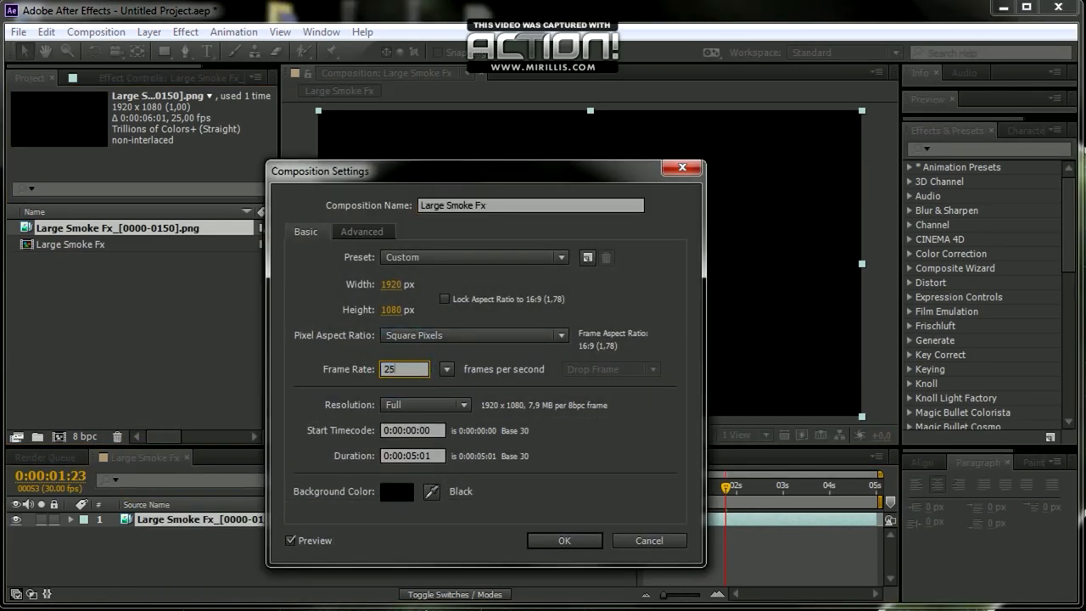
{"action": "type", "text": "25"}
{"action": "key", "text": "Return"}
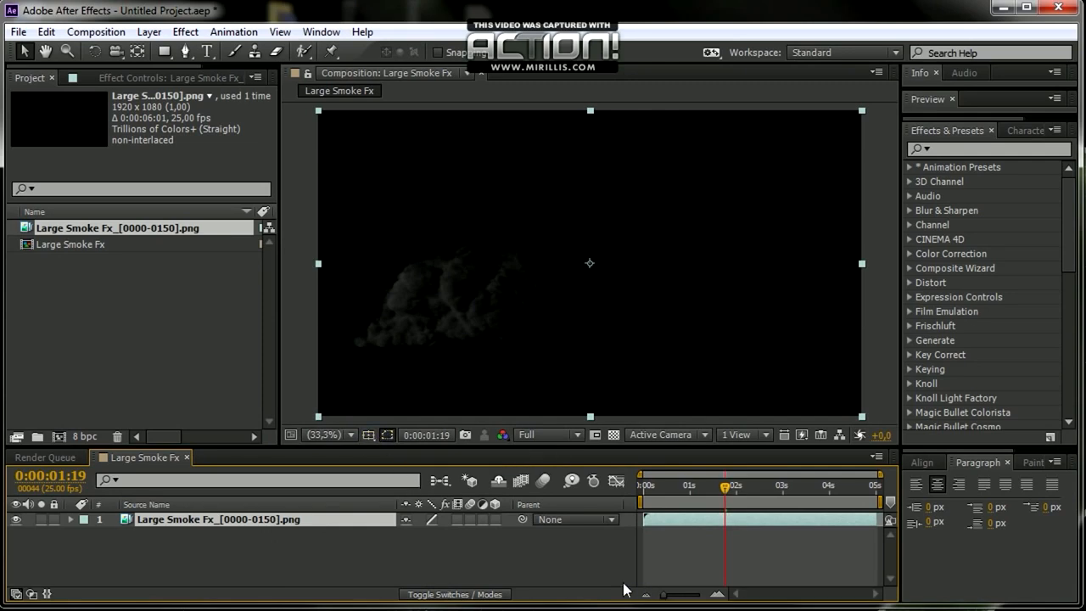
- Lengthen the composition's duration to 0:00:06:01 and extend the smoke layer to the composition's end
{"action": "right_click", "coordinate": [131, 457]}
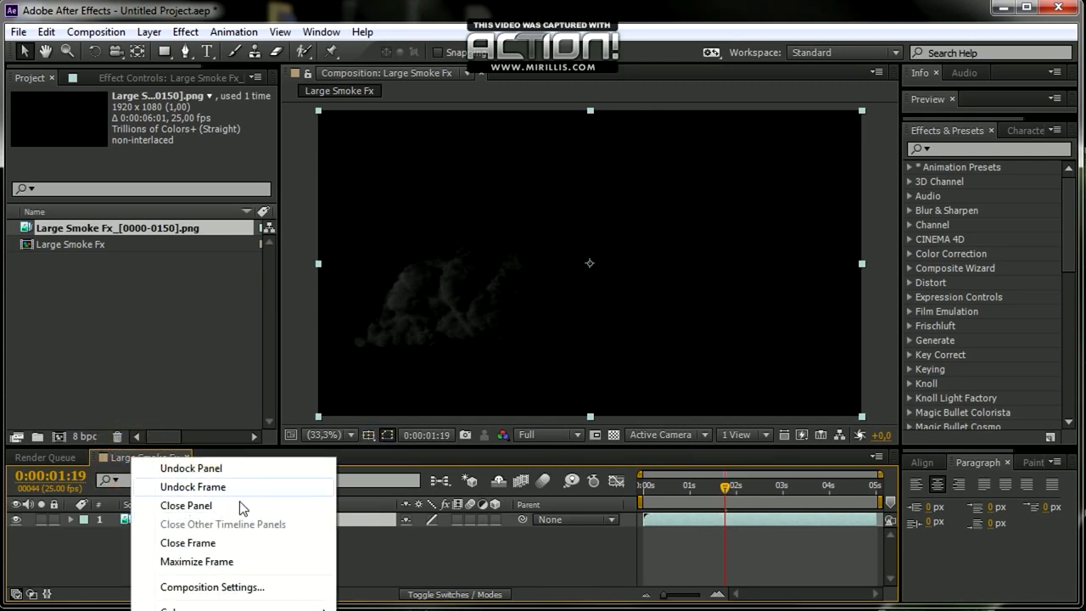
{"action": "left_click", "coordinate": [247, 587]}
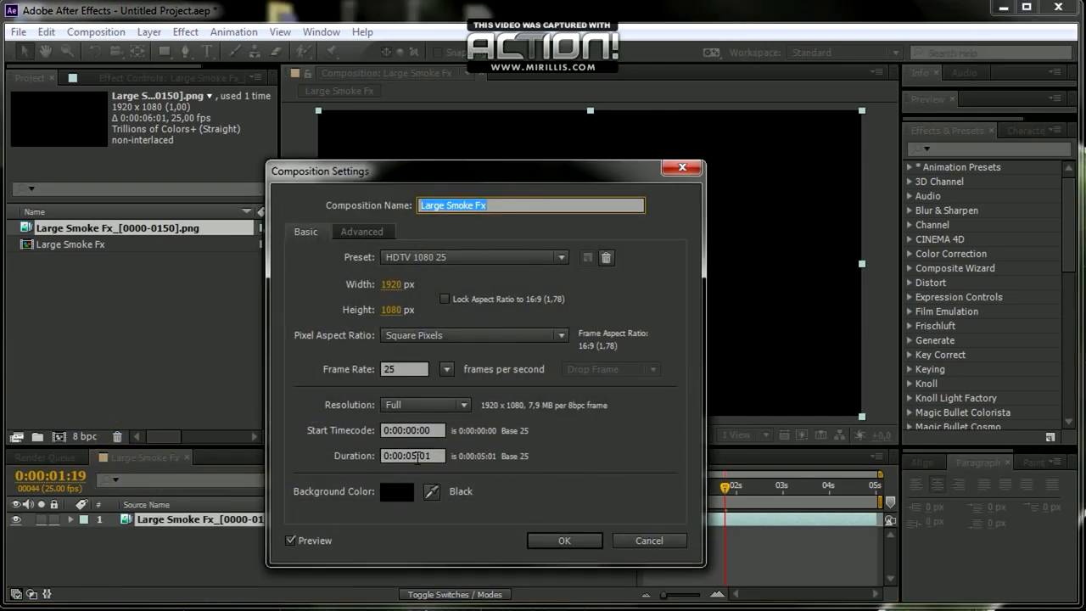
{"action": "left_click", "coordinate": [416, 456]}
{"action": "key", "text": "Return"}
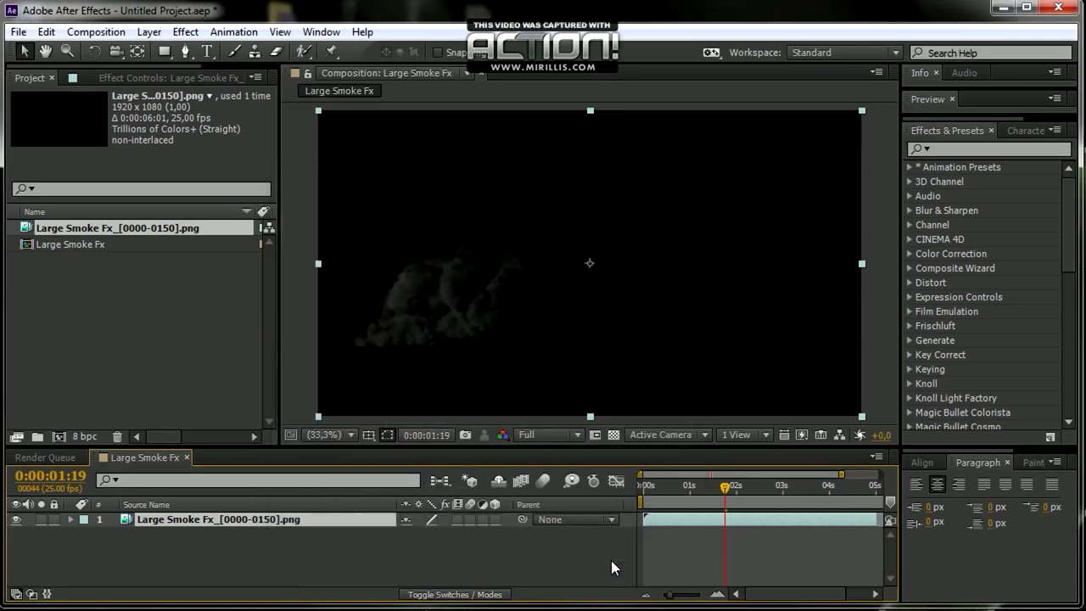
{"action": "left_click", "coordinate": [645, 595]}
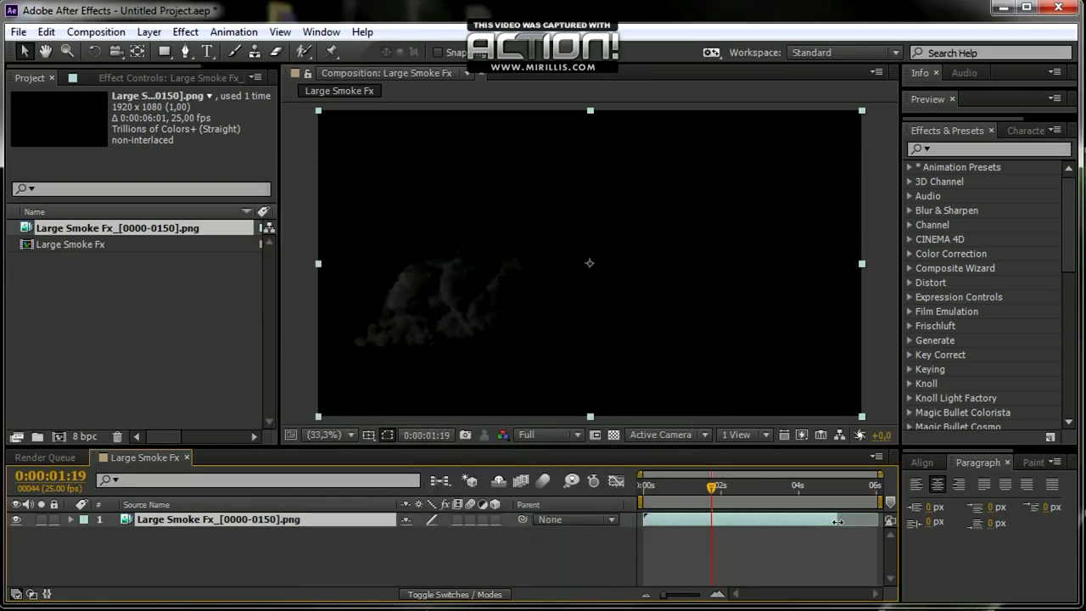
{"action": "left_click_drag", "start_coordinate": [838, 521], "coordinate": [877, 521]}
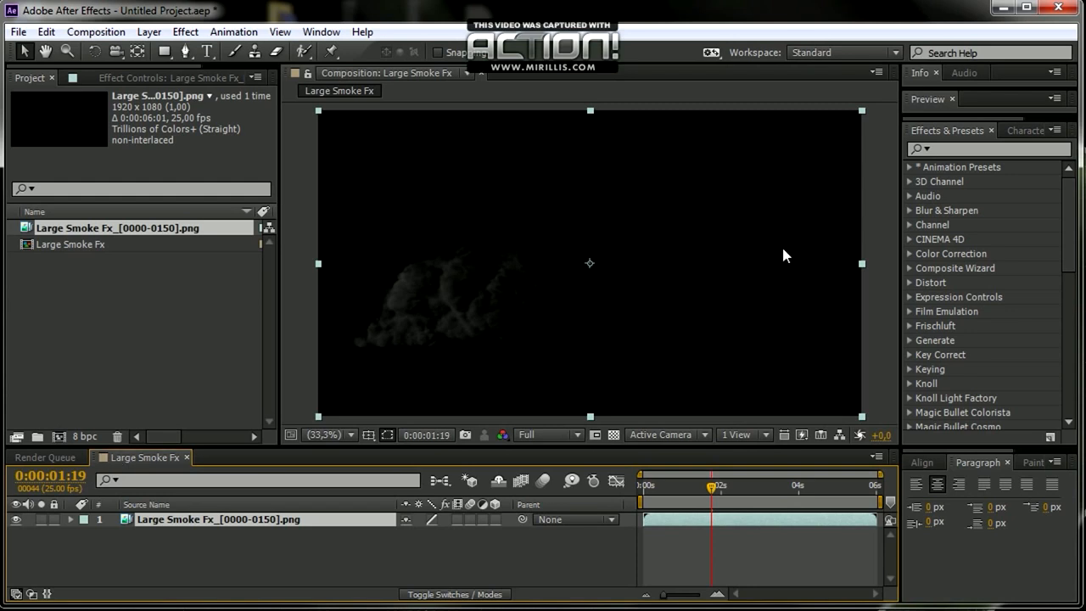
- Expose the preview controls, play a RAM preview of the smoke composition and scrub to its end at 0:00:06:00
{"action": "left_click_drag", "start_coordinate": [976, 119], "coordinate": [975, 285]}
{"action": "key", "text": "KP_0"}
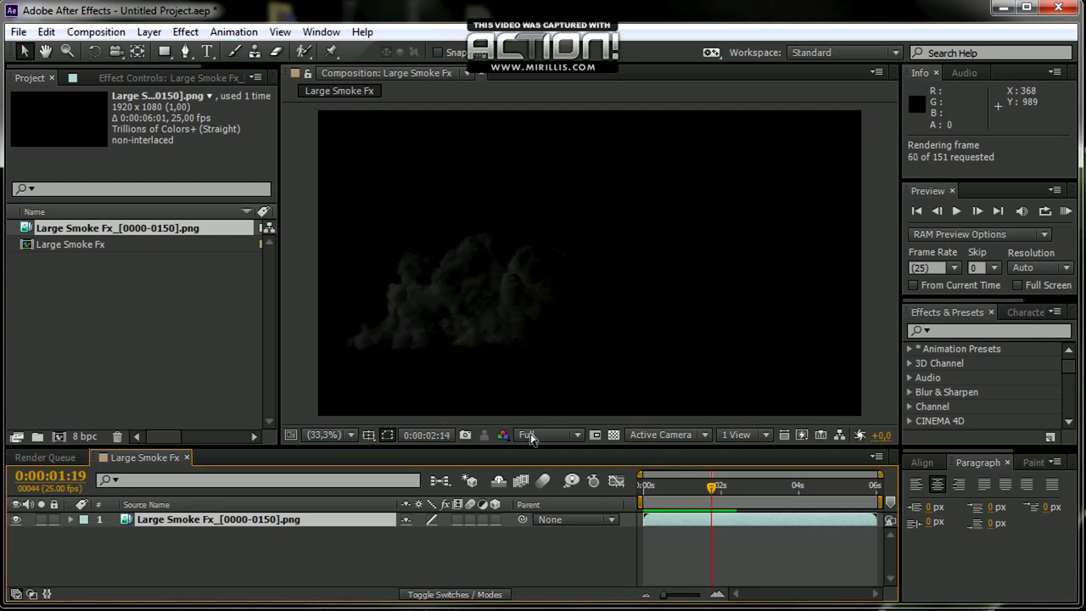
{"action": "left_click", "coordinate": [491, 383]}
{"action": "key", "text": "KP_0"}
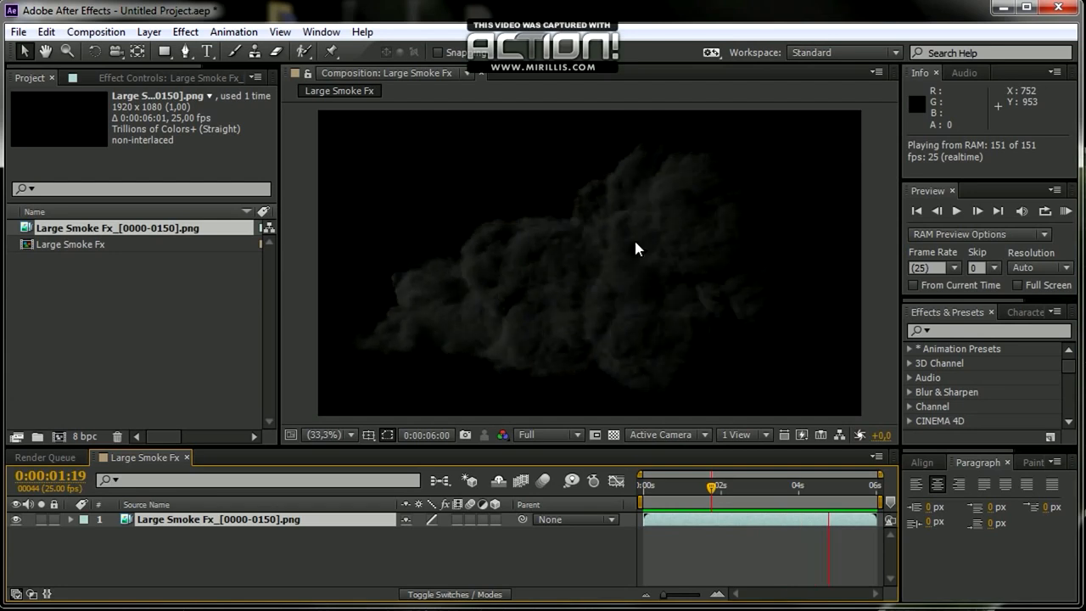
{"action": "left_click", "coordinate": [679, 280]}
{"action": "left_click_drag", "start_coordinate": [781, 487], "coordinate": [883, 487]}
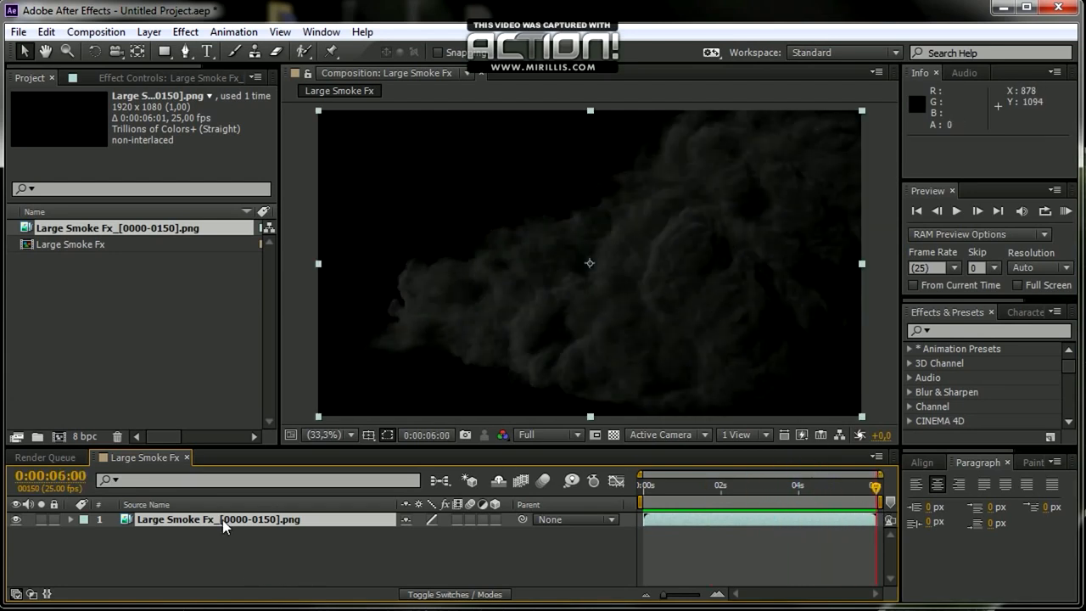
- Create a full-size 1920 x 1080 dark gray solid coloured RGB 25, 25, 25 and place it beneath the smoke layer
{"action": "left_click", "coordinate": [234, 557]}
{"action": "key", "text": "ctrl+y"}
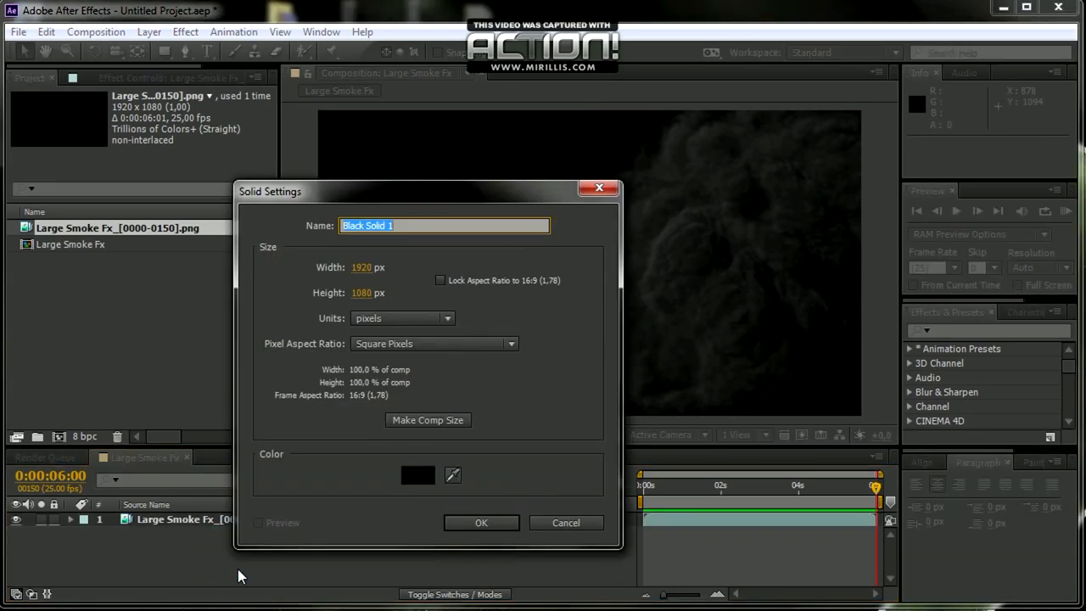
{"action": "left_click", "coordinate": [426, 473]}
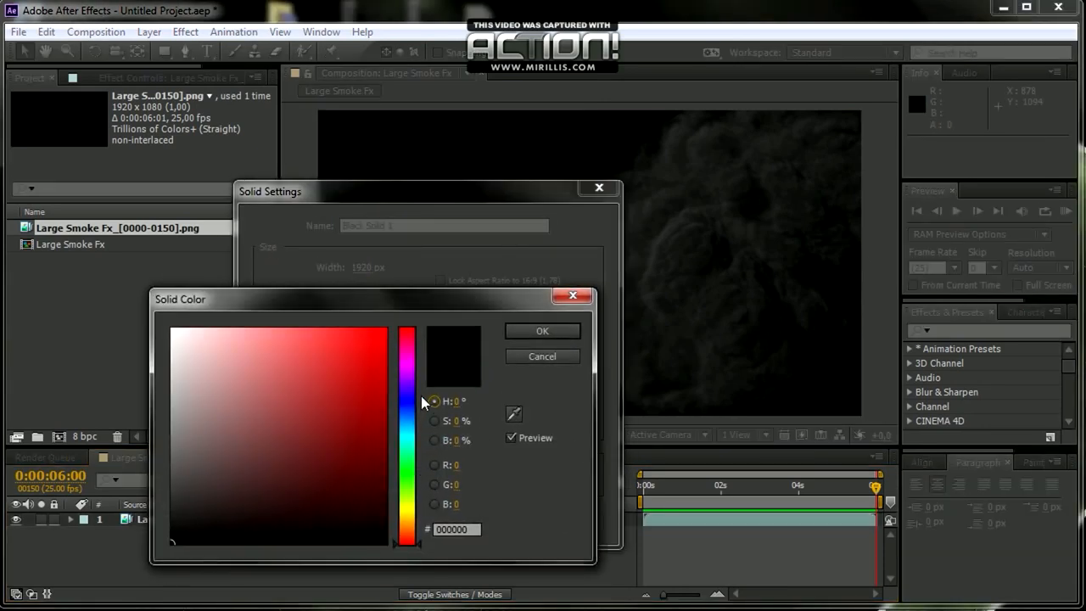
{"action": "left_click", "coordinate": [458, 466]}
{"action": "type", "text": "25"}
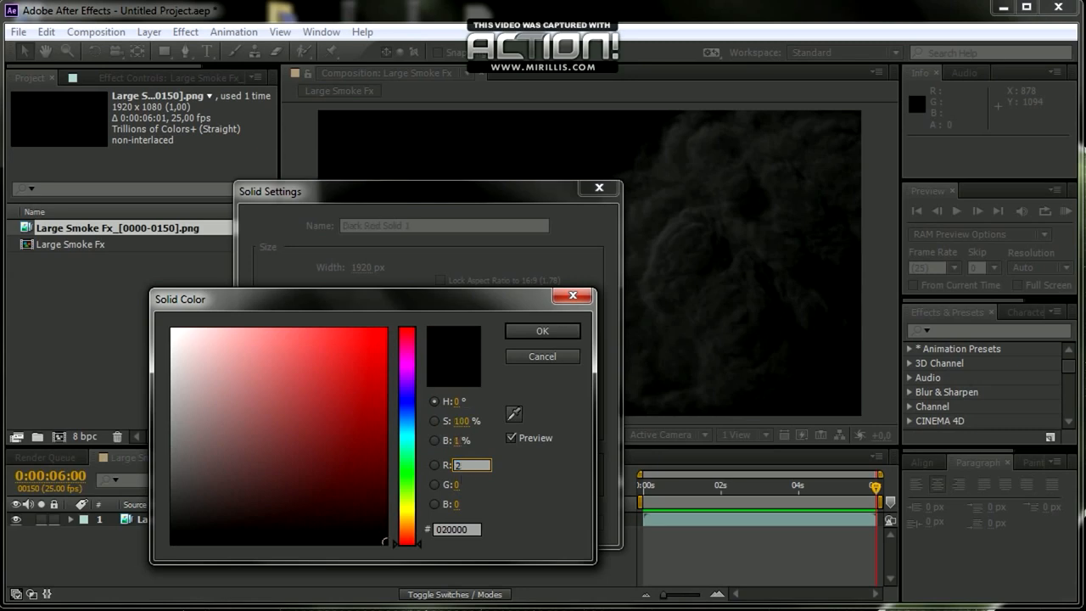
{"action": "key", "text": "Tab"}
{"action": "type", "text": "25"}
{"action": "key", "text": "Tab"}
{"action": "type", "text": "25"}
{"action": "key", "text": "Return"}
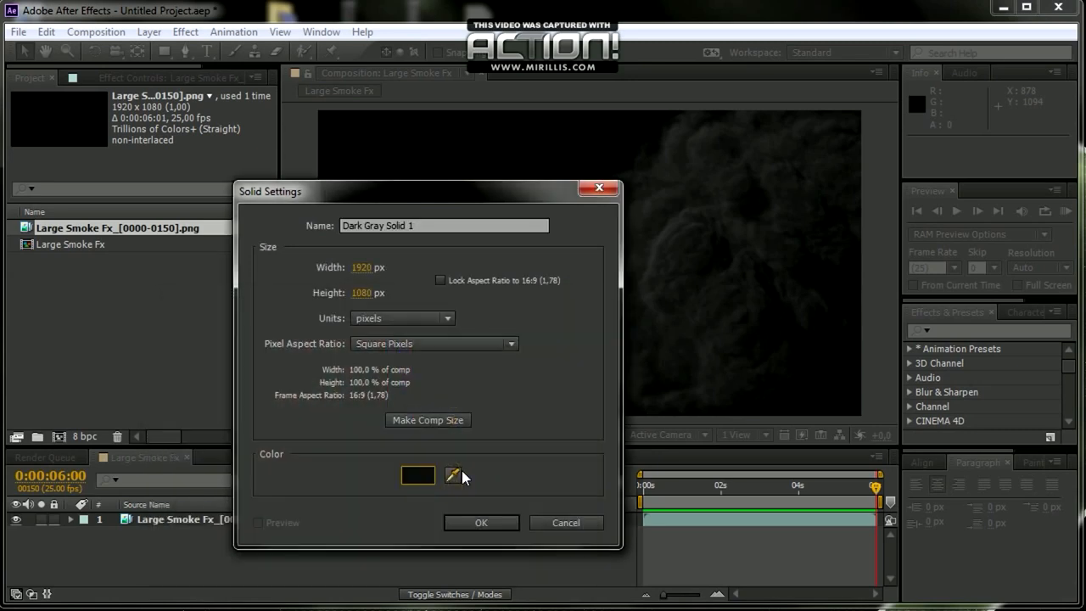
{"action": "key", "text": "Return"}
{"action": "left_click_drag", "start_coordinate": [342, 517], "coordinate": [356, 560]}
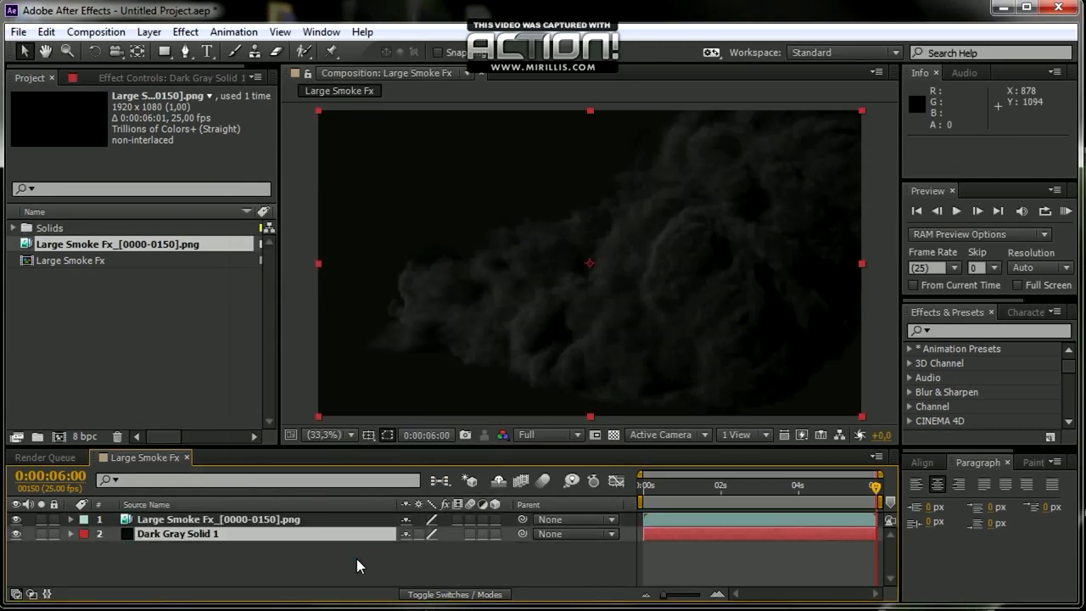
- Apply the Color Balance effect to the smoke sequence layer
{"action": "left_click", "coordinate": [193, 519]}
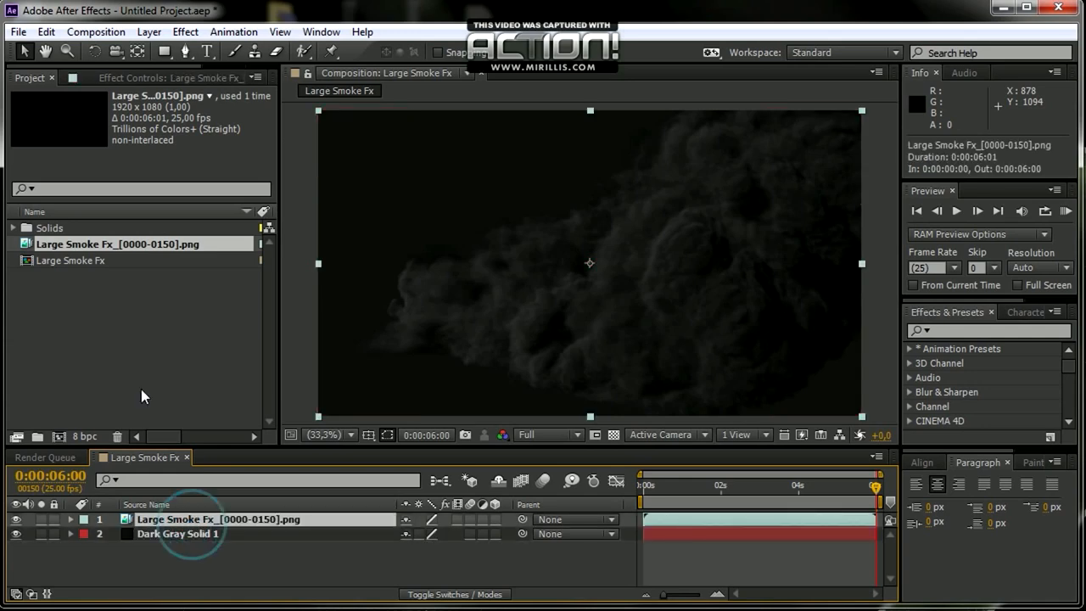
{"action": "left_click", "coordinate": [145, 77]}
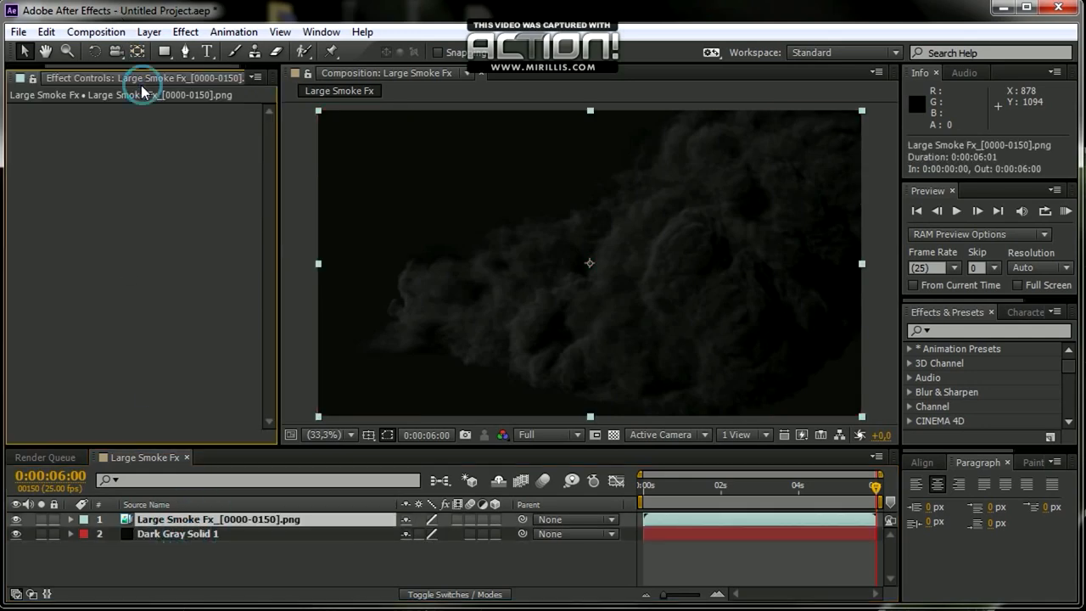
{"action": "right_click", "coordinate": [149, 294]}
{"action": "mouse_move", "coordinate": [292, 164]}
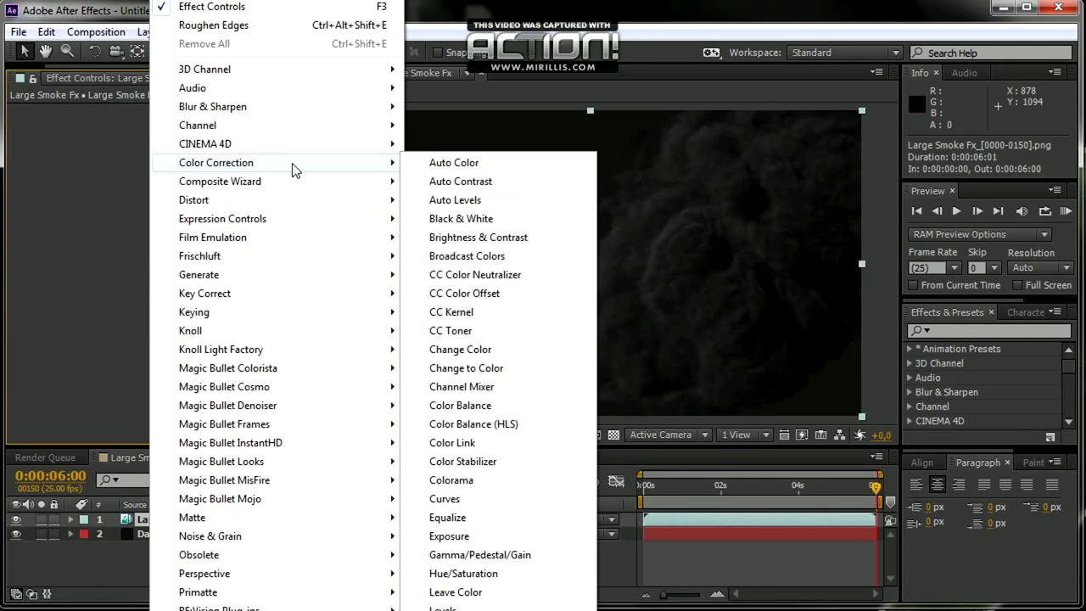
{"action": "left_click", "coordinate": [496, 405]}
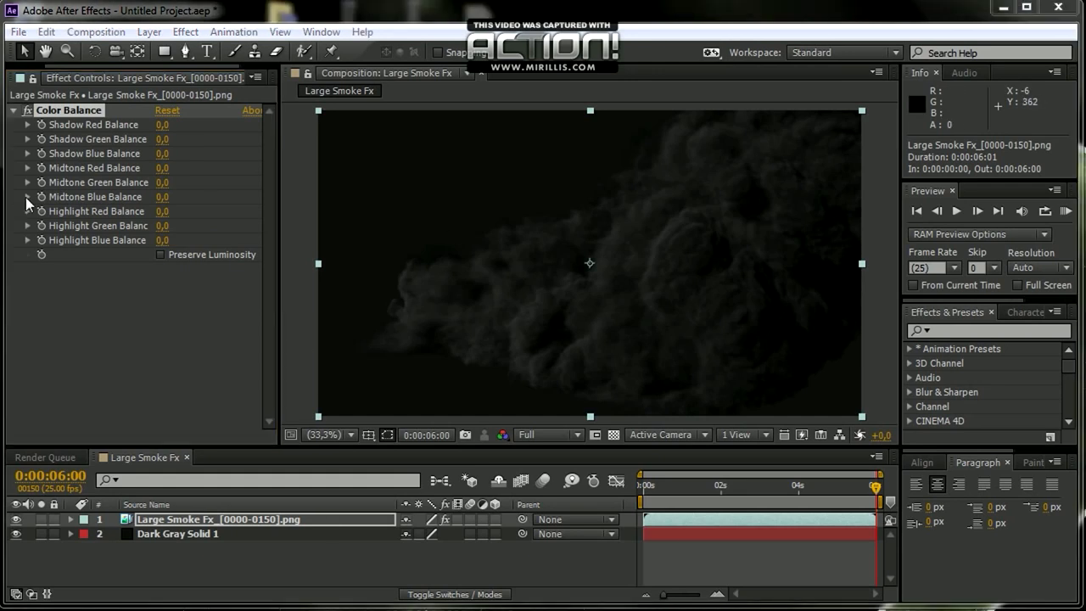
- Set the smoke's shadow balance to 25 red, 10 green and 10 blue
{"action": "left_click", "coordinate": [163, 125]}
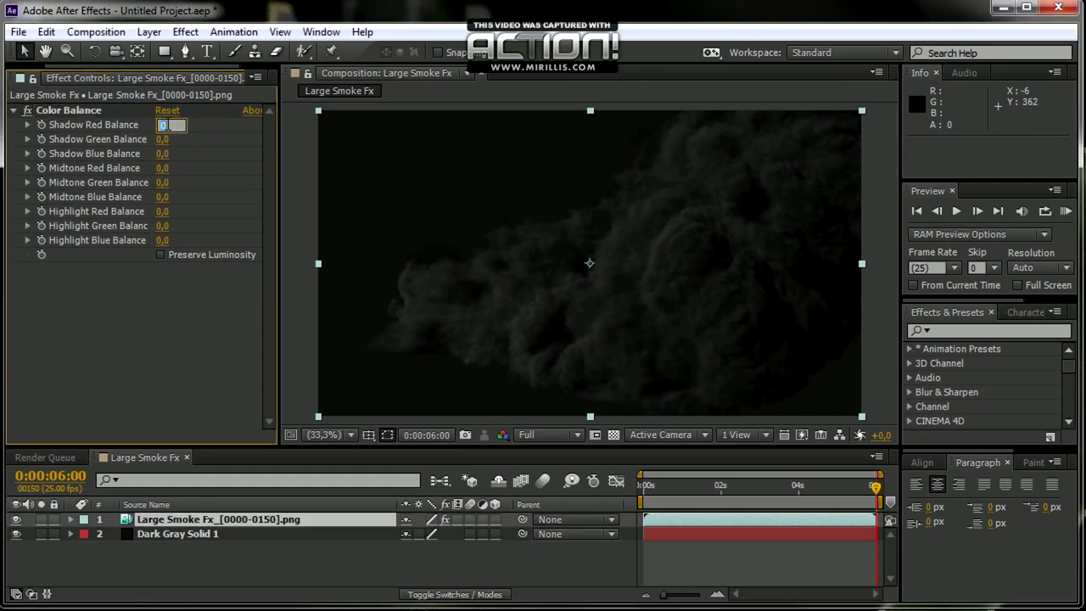
{"action": "key", "text": "Tab"}
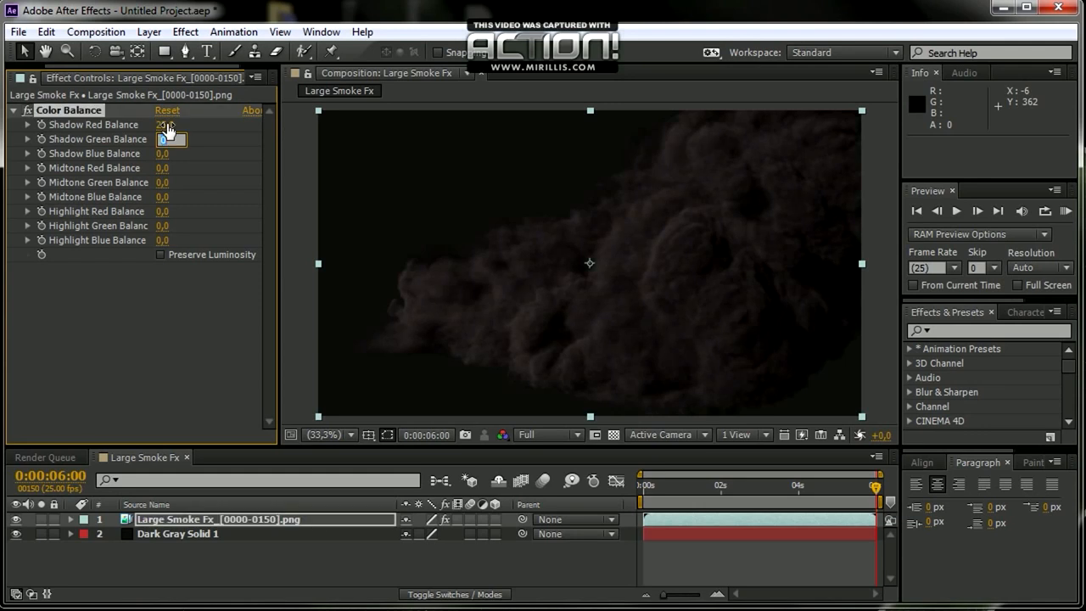
{"action": "type", "text": "10"}
{"action": "key", "text": "Tab"}
{"action": "key", "text": "Tab"}
- Set the smoke's midtone balance to 15 red, 10 green and -5 blue
{"action": "type", "text": "15"}
{"action": "key", "text": "Tab"}
{"action": "key", "text": "Tab"}
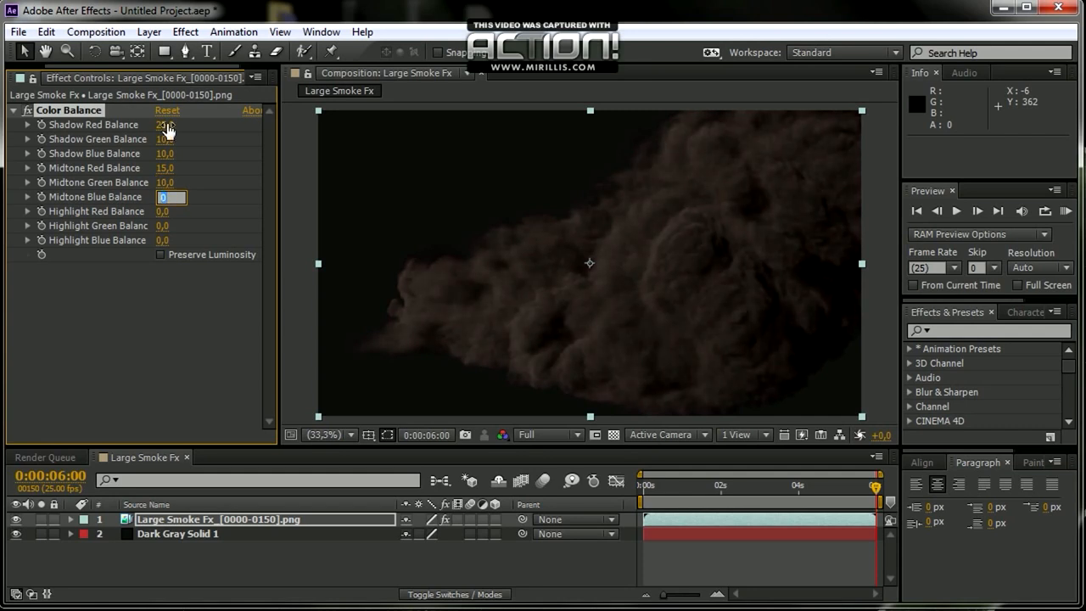
{"action": "type", "text": "-5"}
{"action": "key", "text": "Tab"}
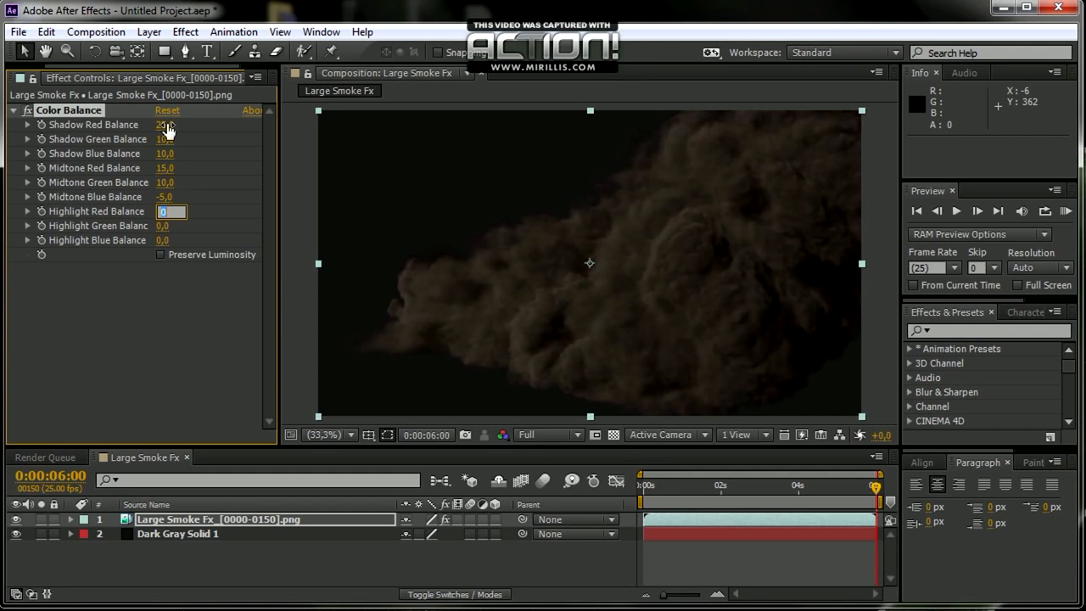
- Set the smoke's highlight balance to 20 red, 10 green and -5 blue
{"action": "type", "text": "20"}
{"action": "key", "text": "Tab"}
{"action": "type", "text": "10"}
{"action": "key", "text": "Tab"}
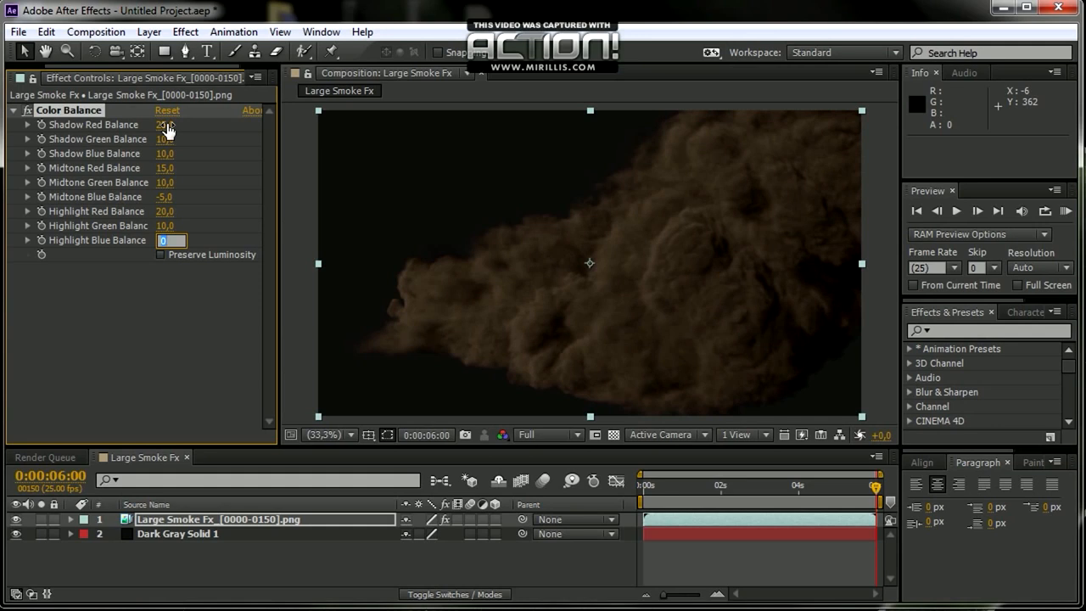
{"action": "key", "text": "Return"}
- Compare the smoke with Color Balance off and with Preserve Luminosity on, restore both settings and play a RAM preview
{"action": "left_click", "coordinate": [27, 110]}
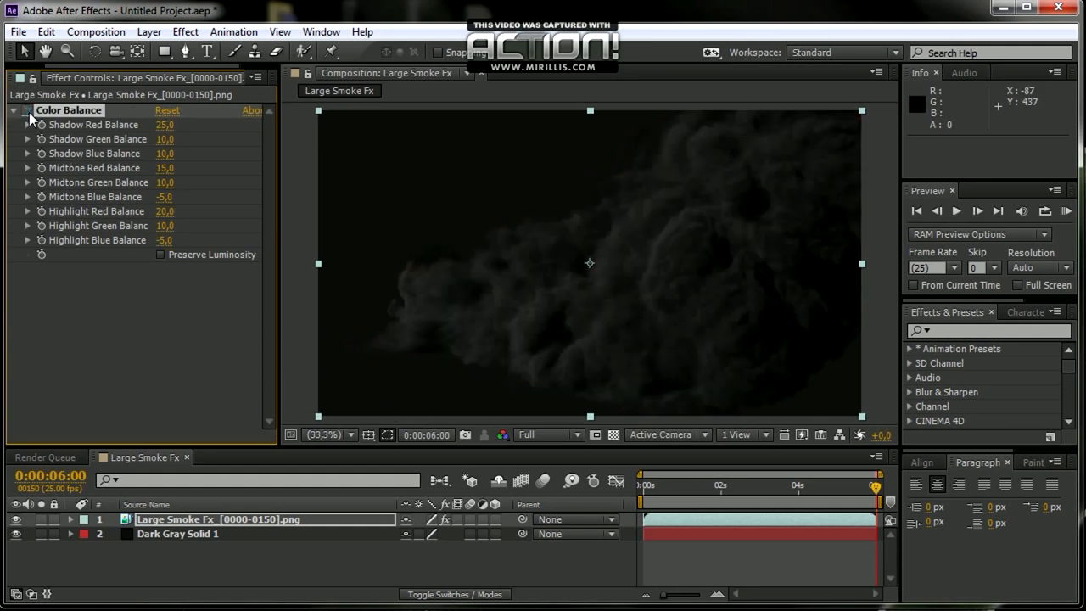
{"action": "left_click", "coordinate": [27, 111]}
{"action": "left_click", "coordinate": [196, 254]}
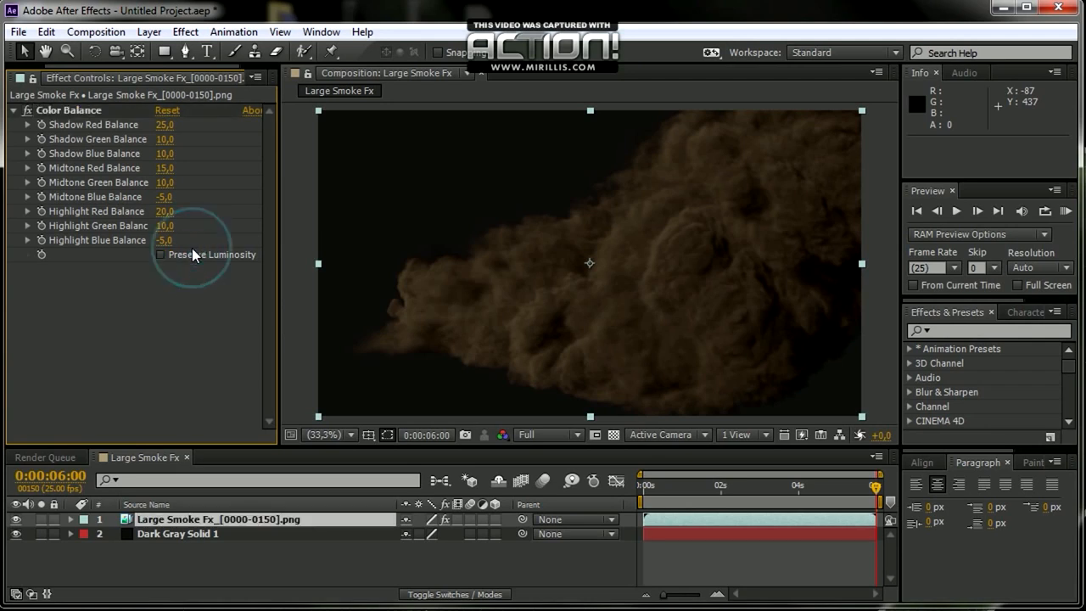
{"action": "left_click", "coordinate": [162, 254]}
{"action": "left_click", "coordinate": [161, 255]}
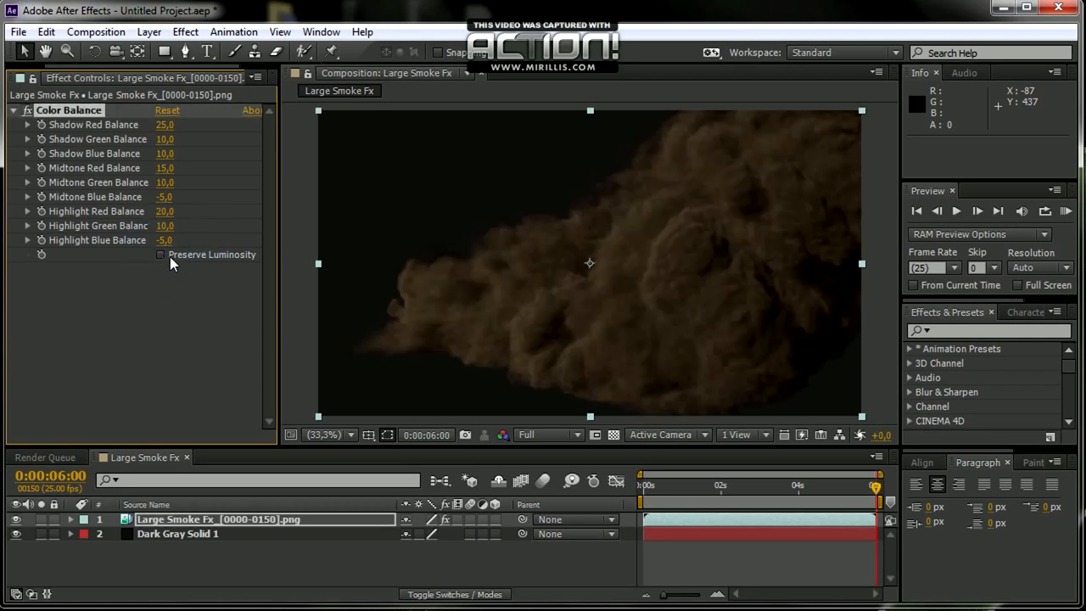
{"action": "key", "text": "KP_0"}
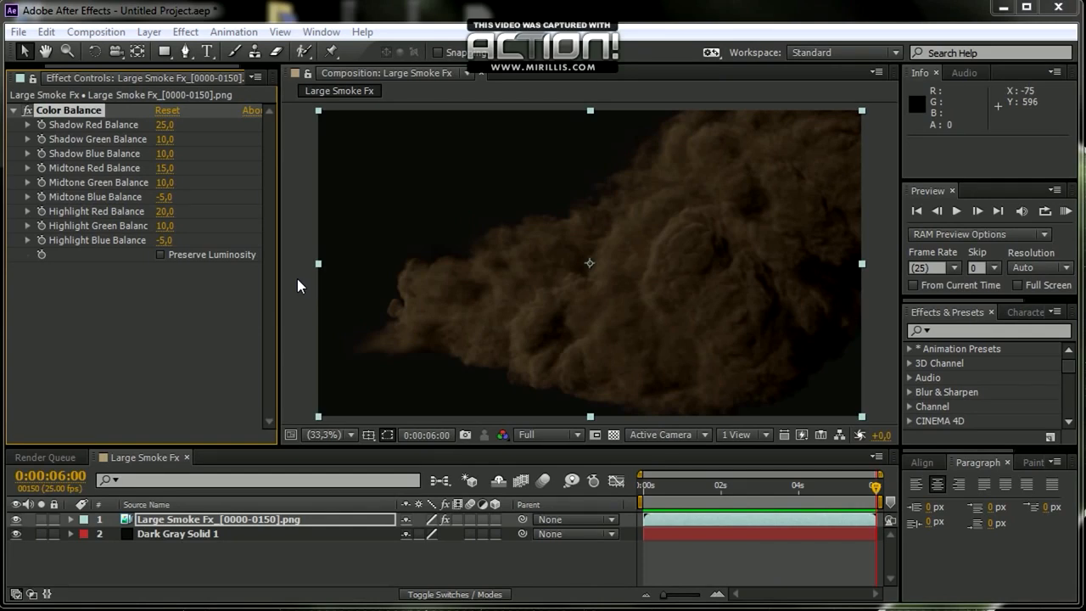
- Apply the Sharpen effect to the smoke layer, raise its amount roughly and compare the smoke with the effect off and on
{"action": "right_click", "coordinate": [174, 302]}
{"action": "mouse_move", "coordinate": [321, 109]}
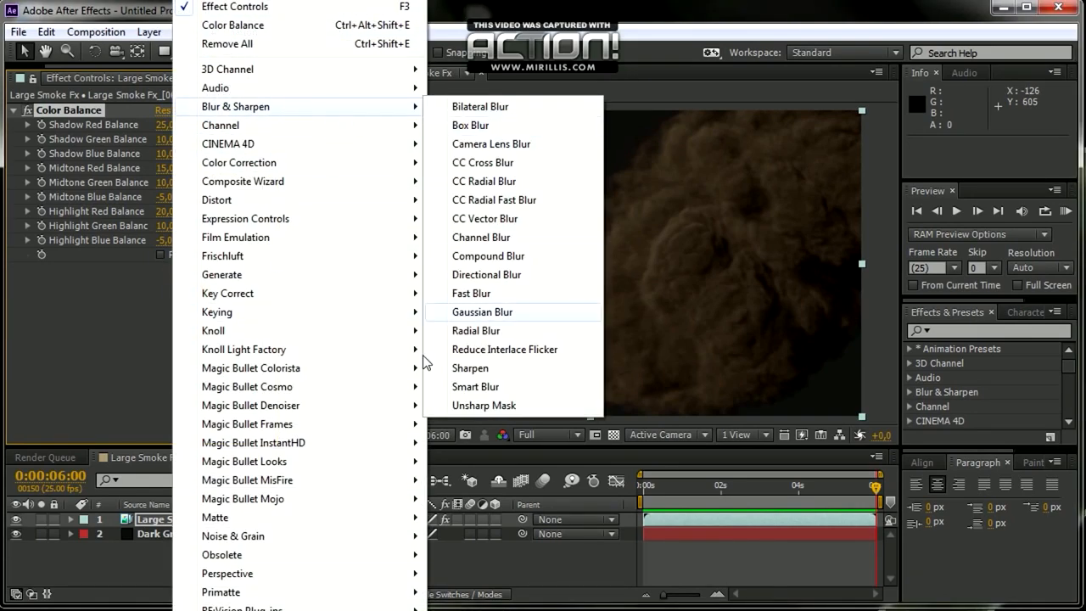
{"action": "left_click", "coordinate": [471, 367]}
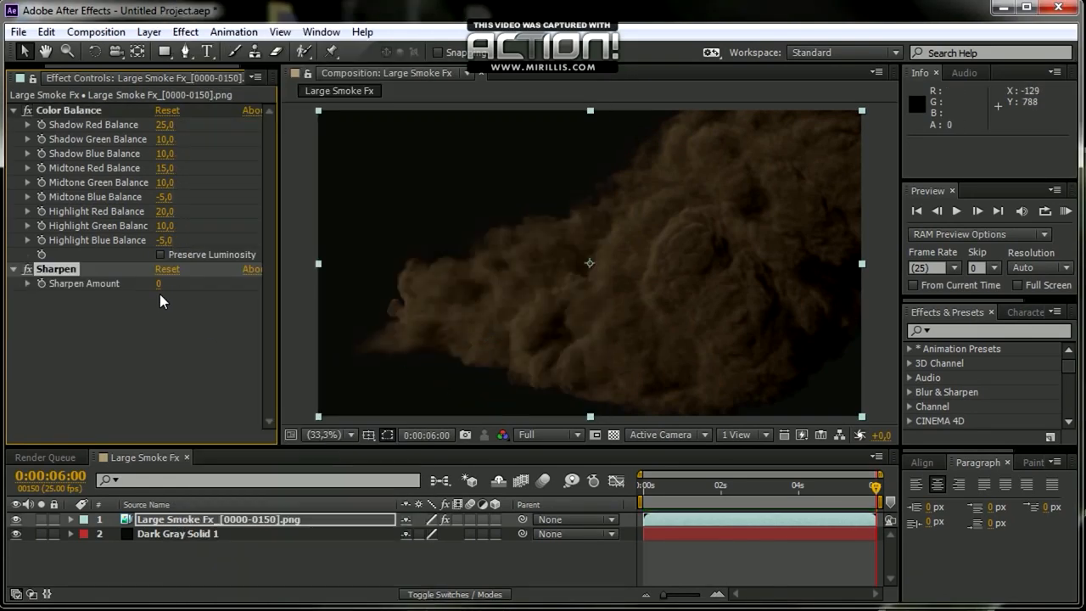
{"action": "left_click_drag", "start_coordinate": [153, 284], "coordinate": [358, 308]}
{"action": "left_click", "coordinate": [22, 267]}
{"action": "left_click", "coordinate": [26, 269]}
{"action": "left_click", "coordinate": [26, 269]}
- Set the Sharpen Amount to 50 and start a RAM preview of the composition
{"action": "left_click", "coordinate": [161, 284]}
{"action": "type", "text": "50"}
{"action": "key", "text": "Return"}
{"action": "key", "text": "KP_0"}
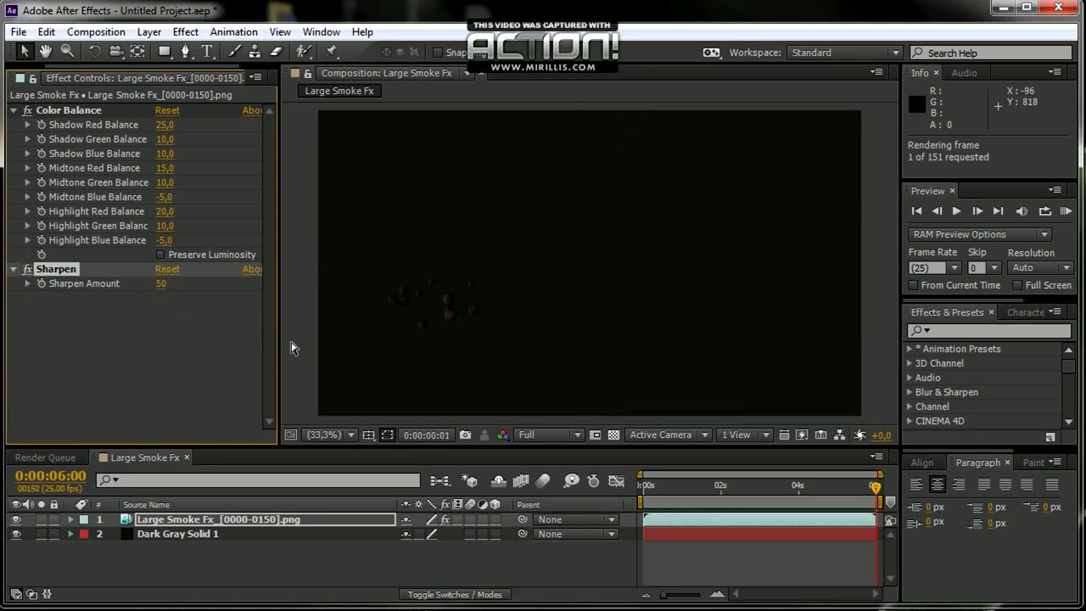